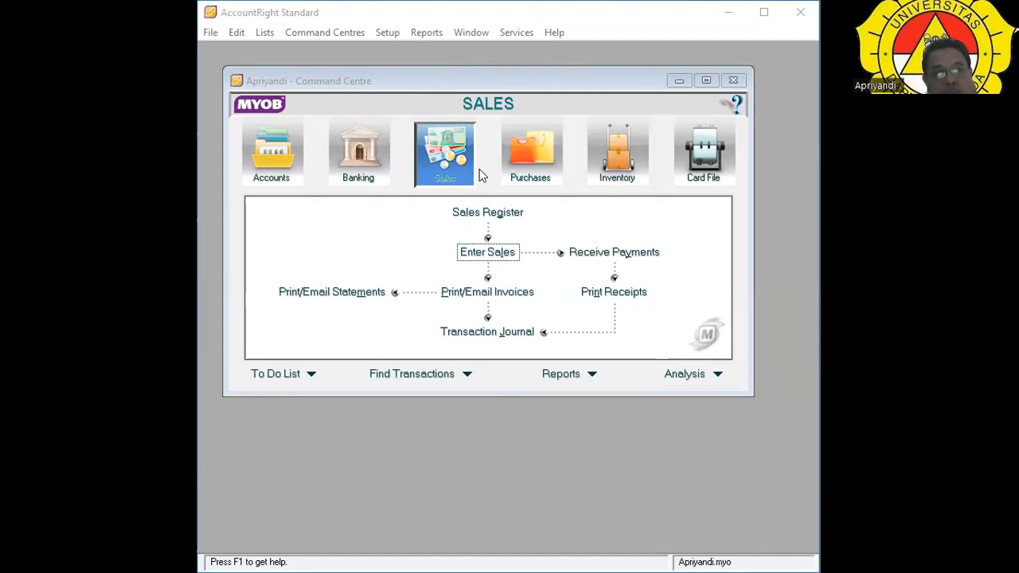
Start a new sales invoice and create a blank customer card from its Customer list.
left_click(495, 252)
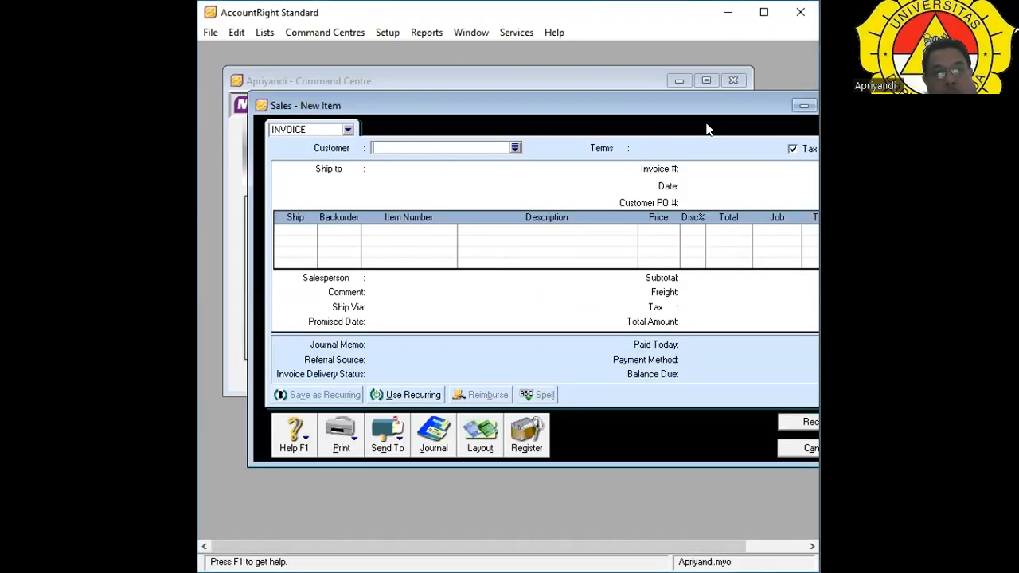
left_click_drag(685, 108, 644, 99)
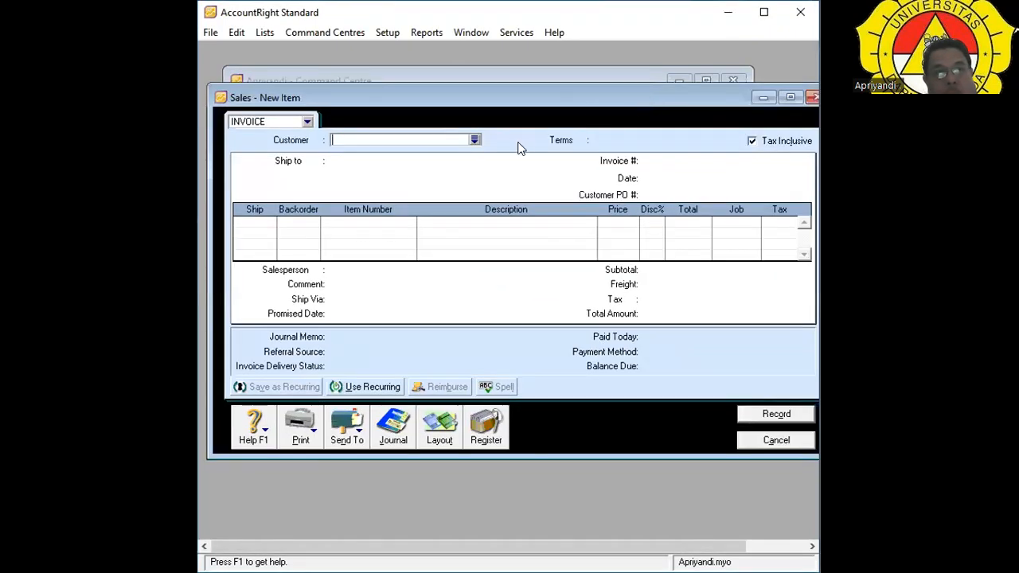
left_click(473, 141)
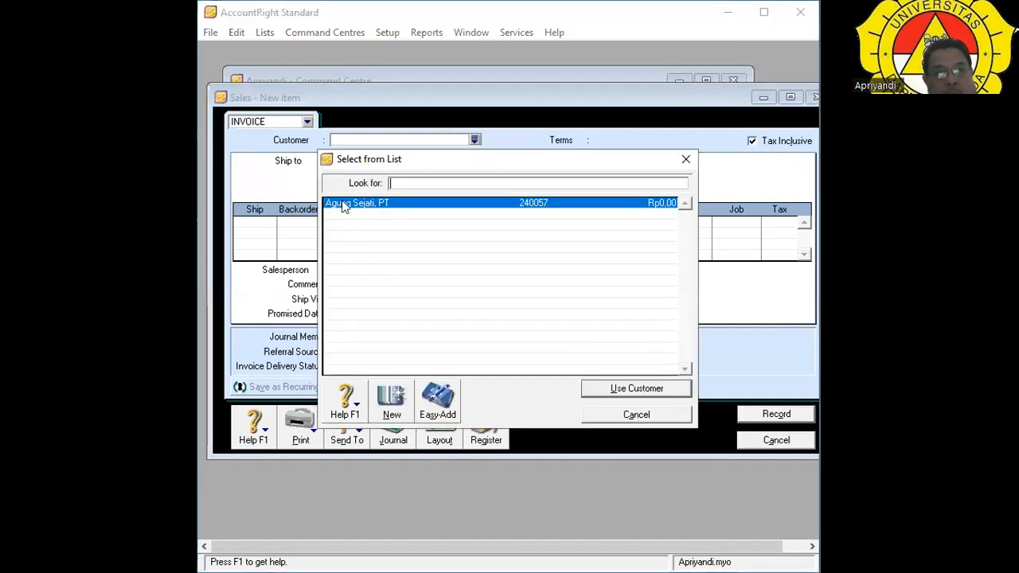
left_click(391, 418)
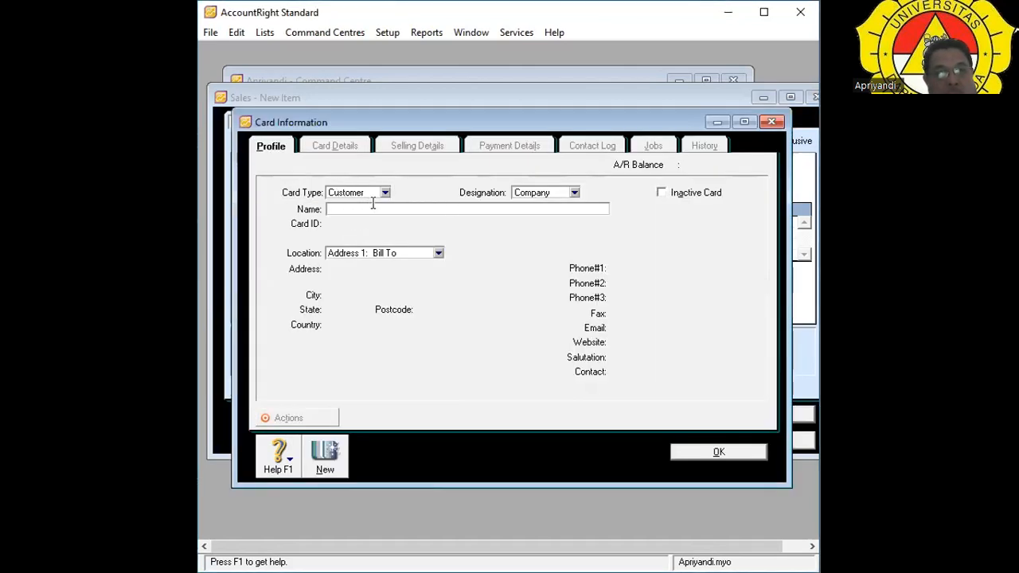
Name the customer card 'PT. Sahabat Sejati' and replace the default *None card ID with the customer's ID.
left_click(392, 210)
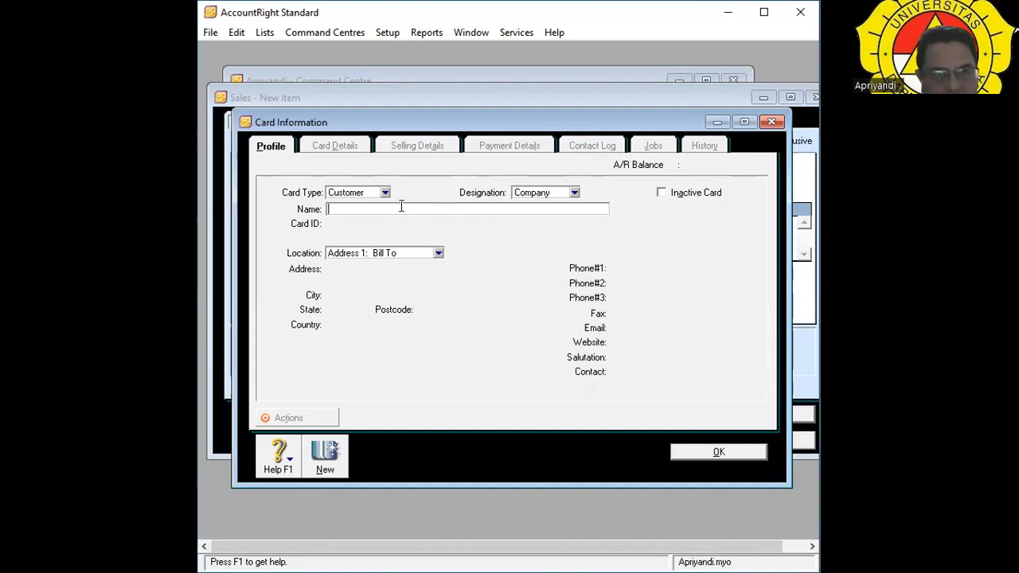
type("P")
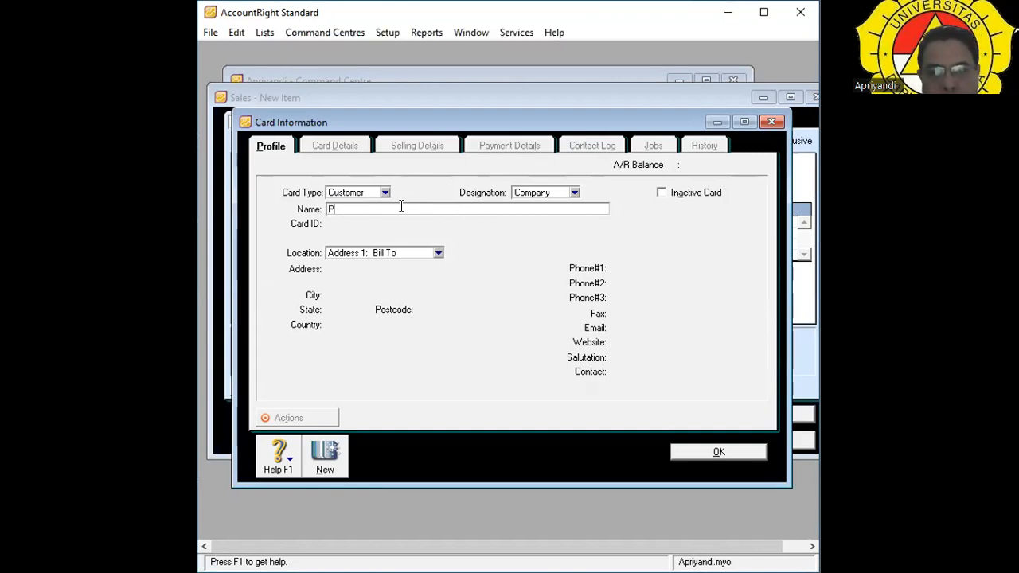
type("T.")
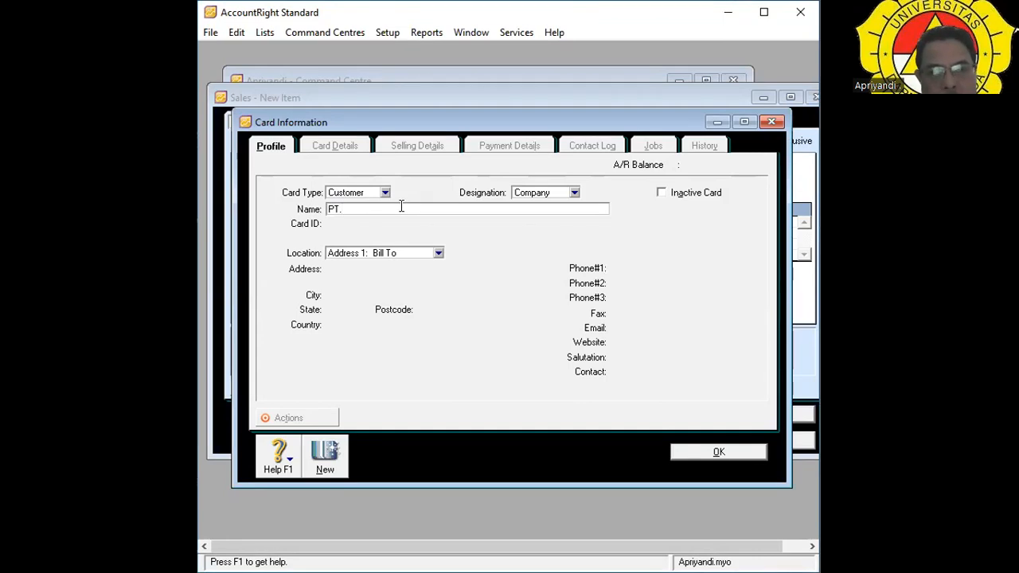
type(" Sahabat Sejati")
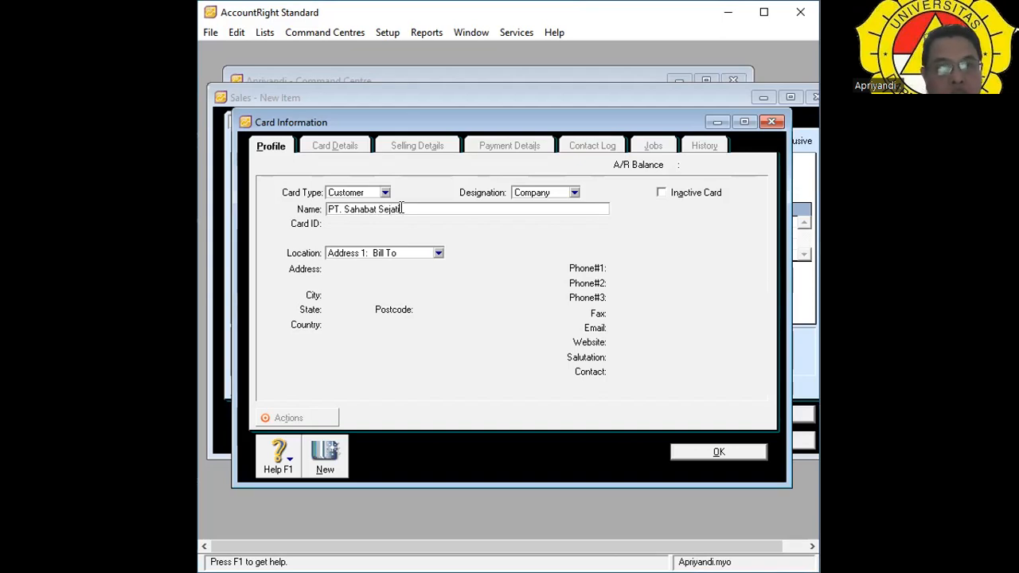
key("Tab")
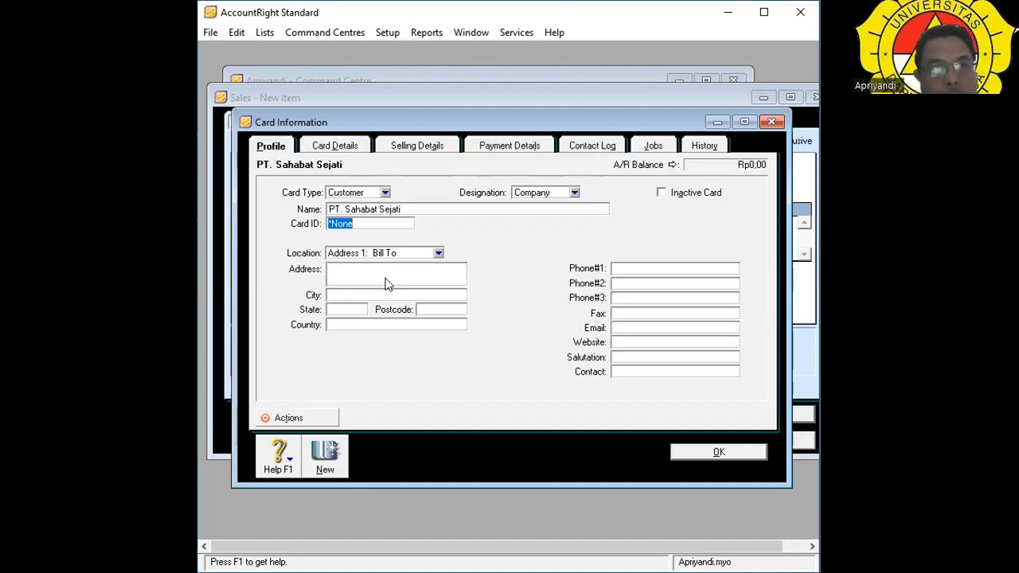
left_click(370, 276)
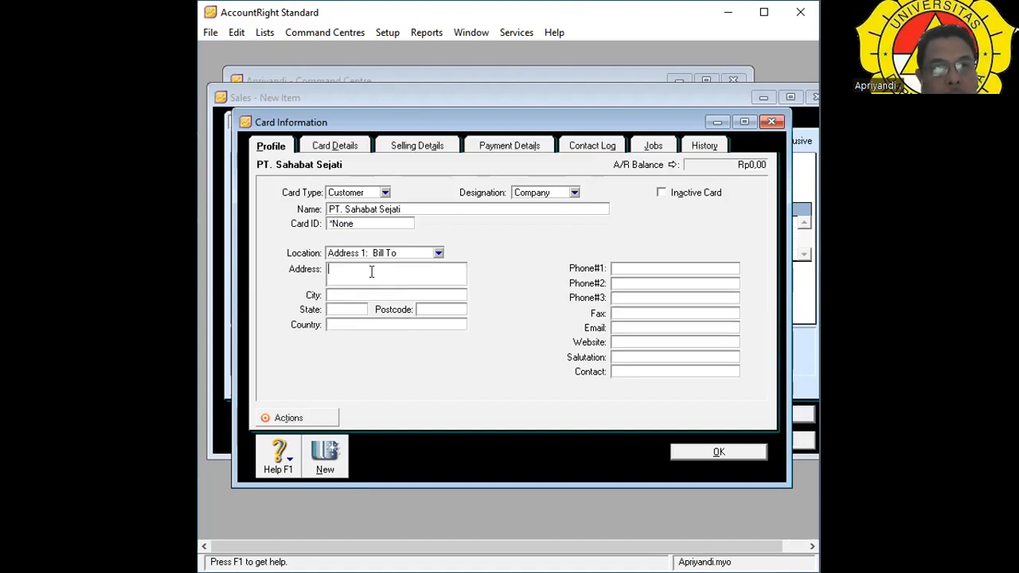
left_click(357, 225)
key("BackSpace")
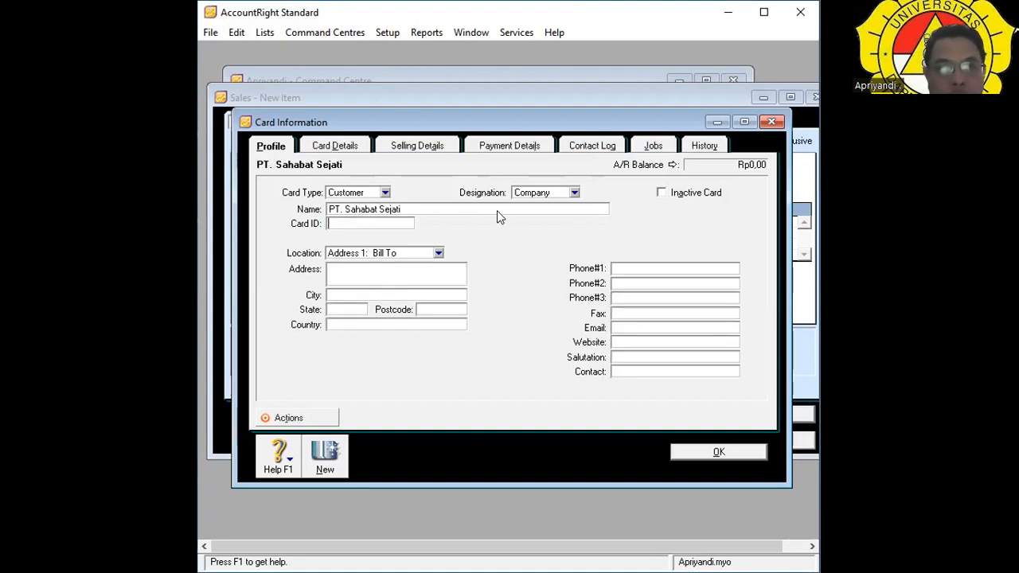
type("17")
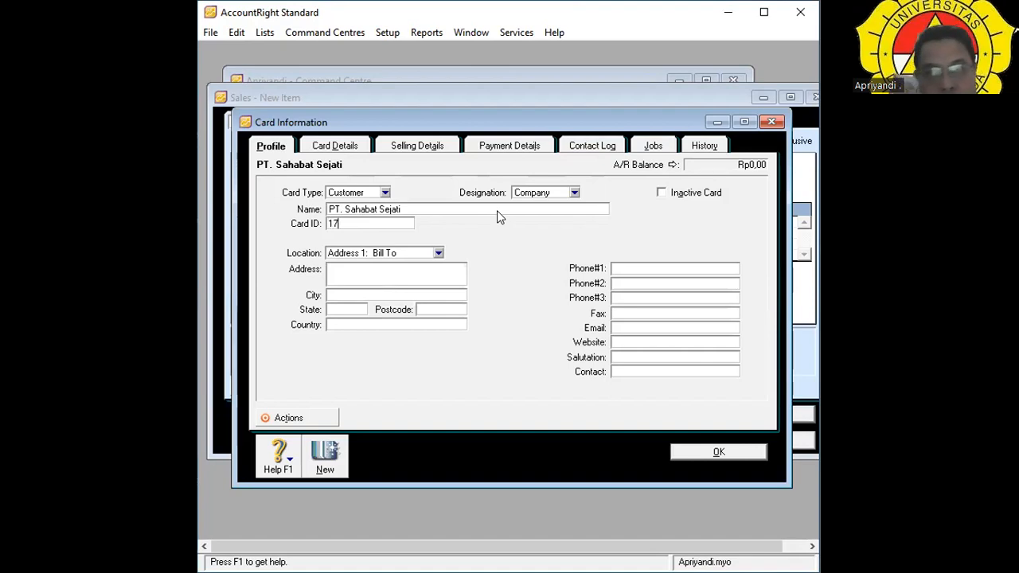
type("01202")
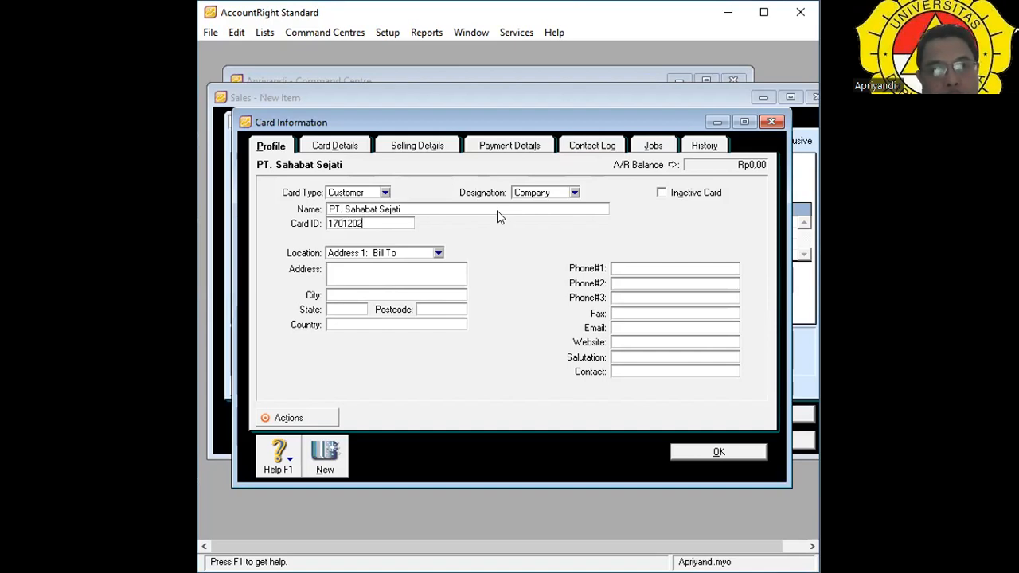
type("3")
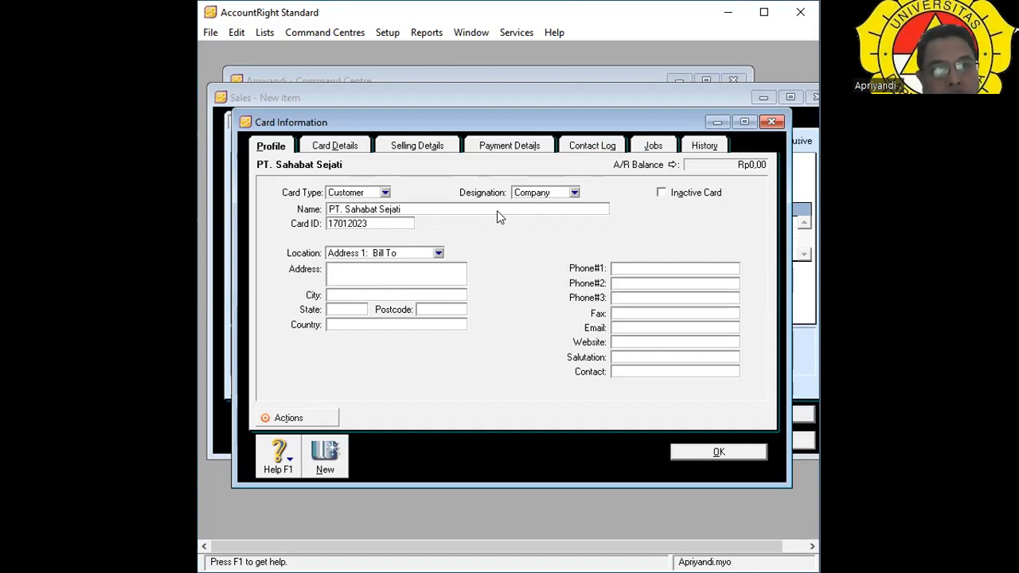
key("Tab")
key("Tab")
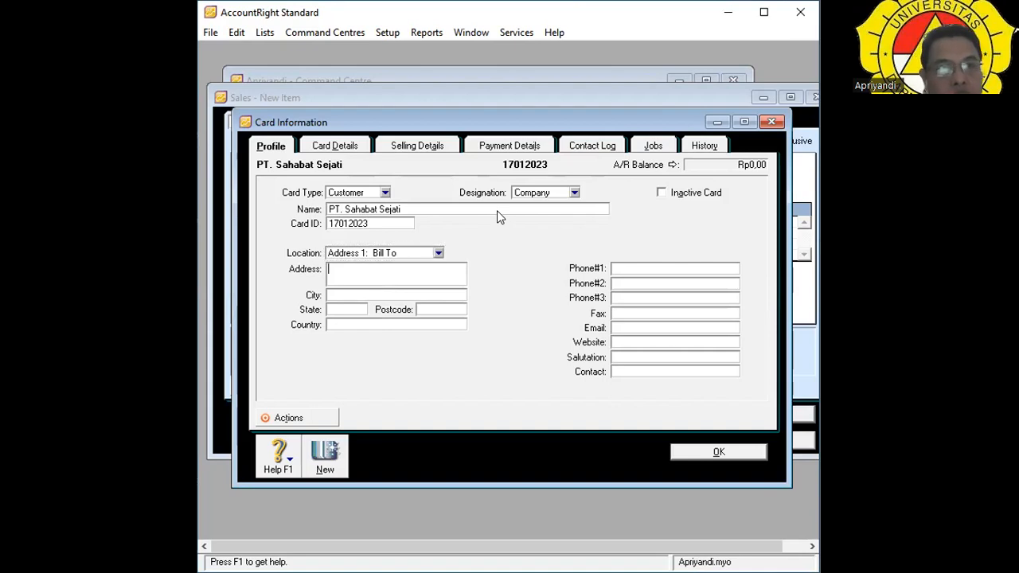
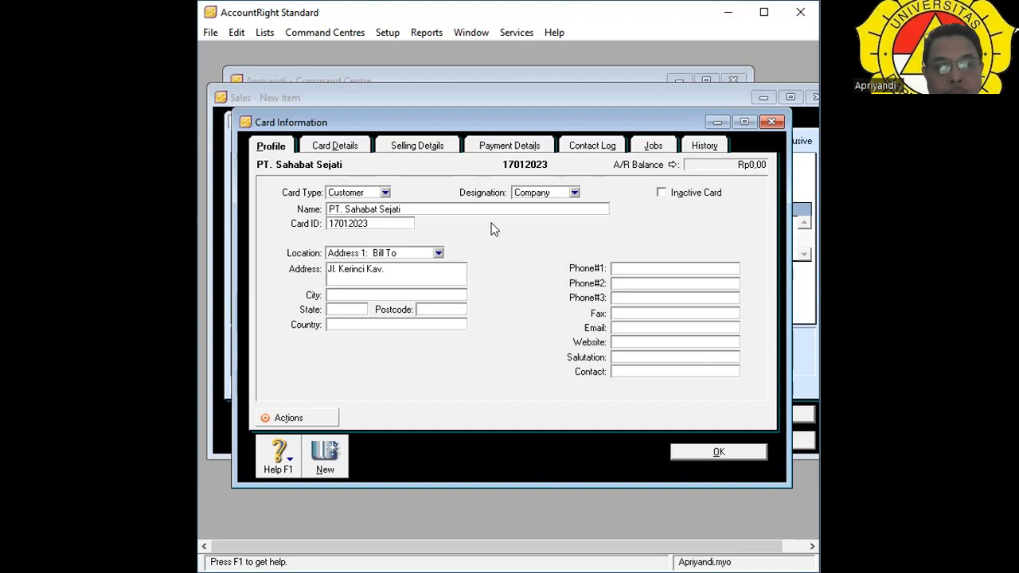
Enter the customer's street address on a single address line.
key("Return")
key("Return")
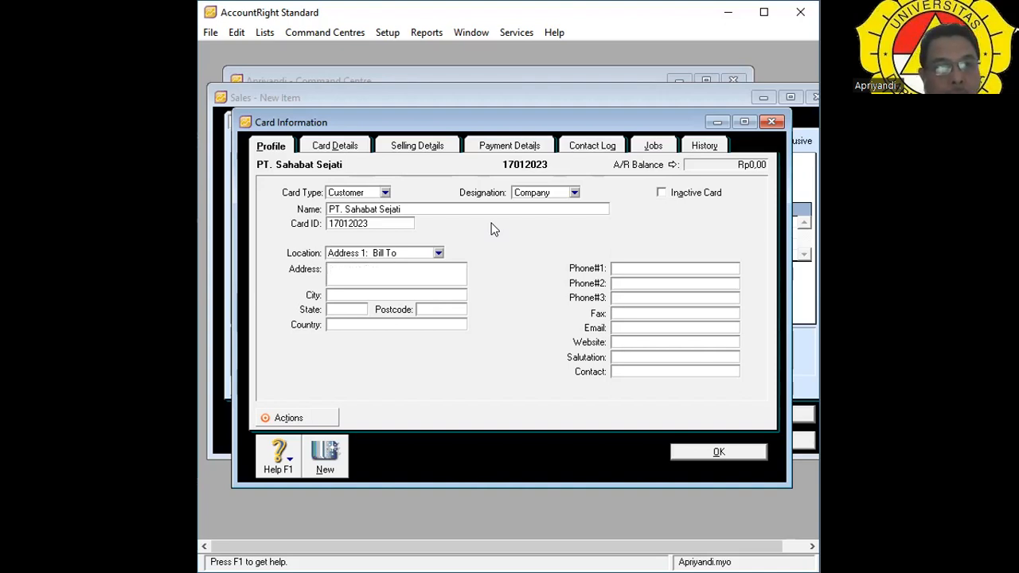
key("Up")
key("Up")
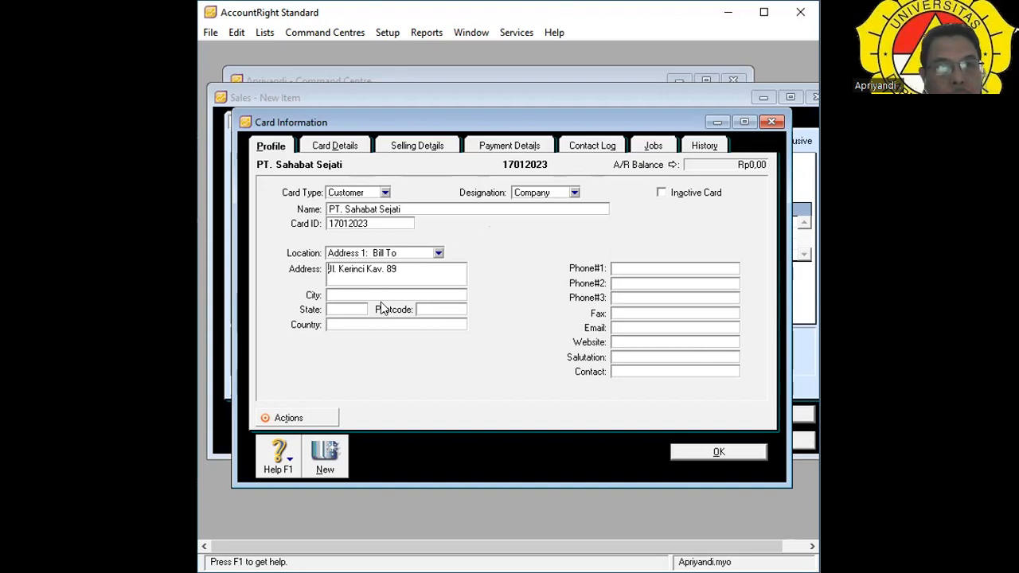
Complete the billing address with the city, state, postcode and country Indonesia.
left_click(355, 293)
type("Jakarta")
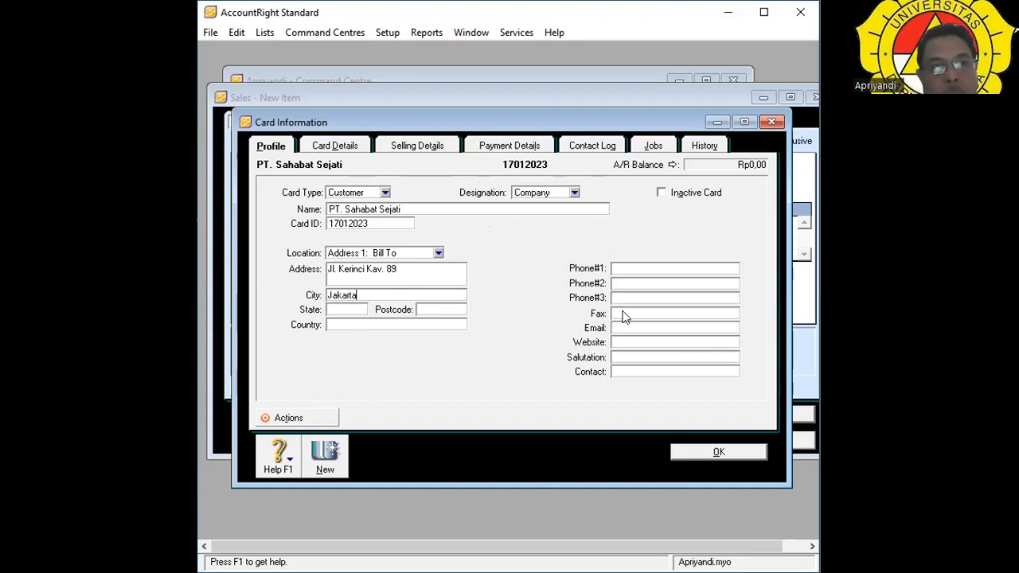
type(" Pusat")
key("Tab")
type("D")
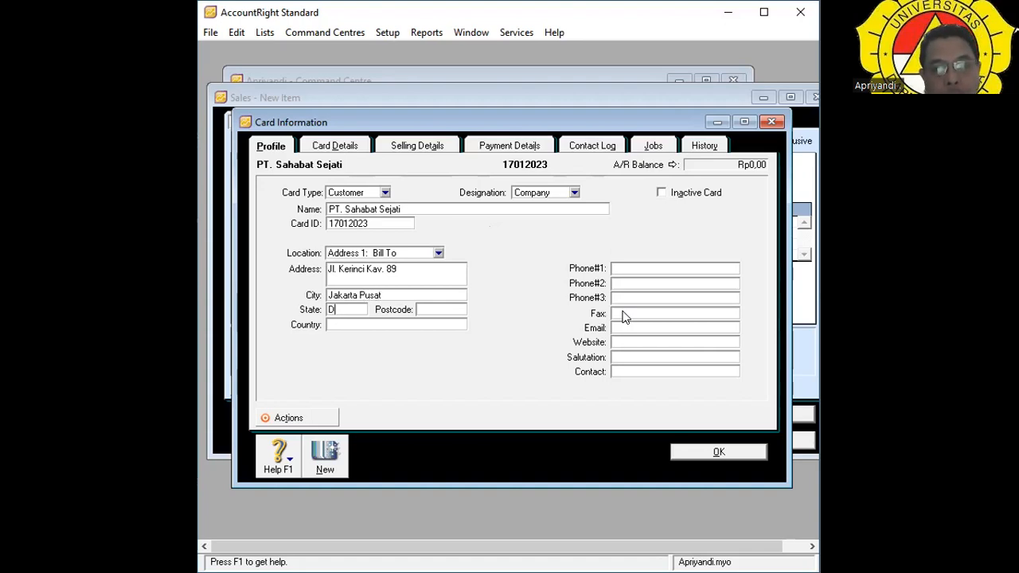
type("KI Jakarta")
key("Tab")
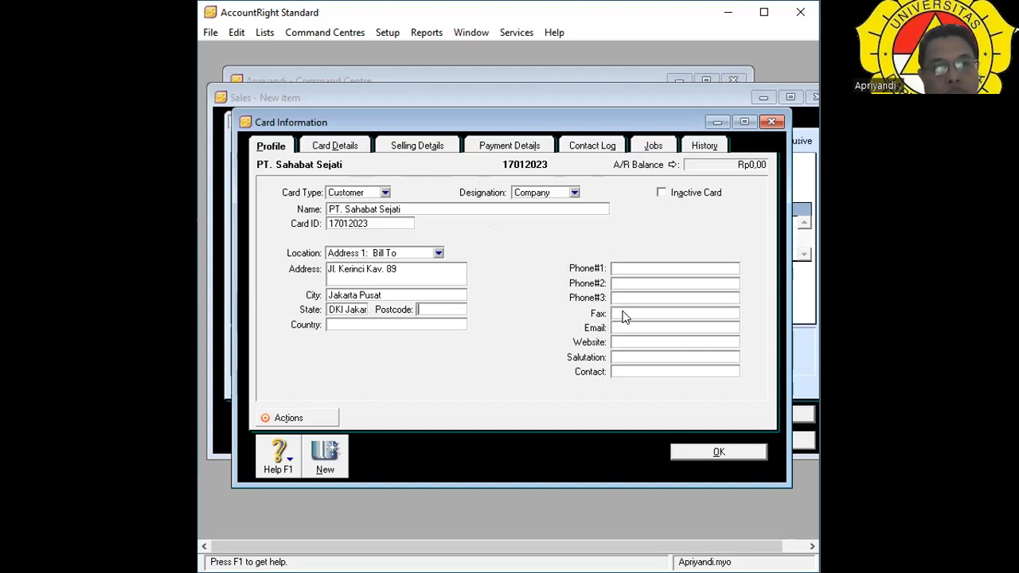
type("12")
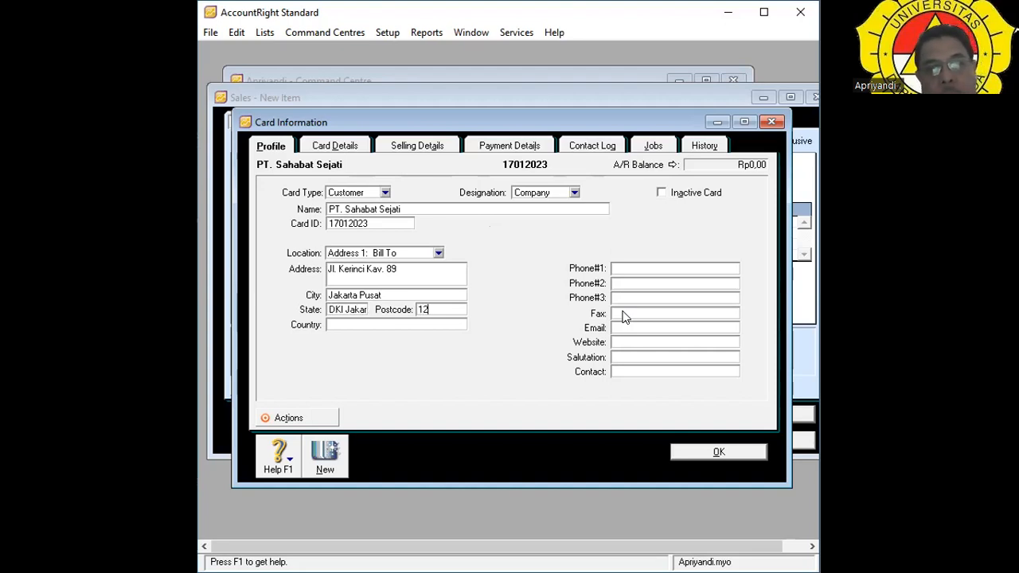
type("9900")
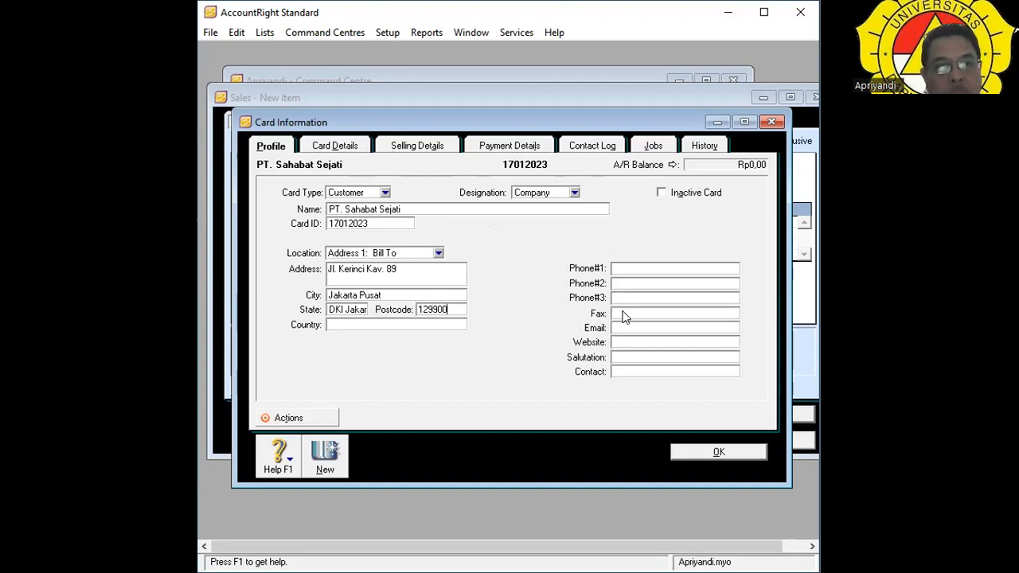
key("Tab")
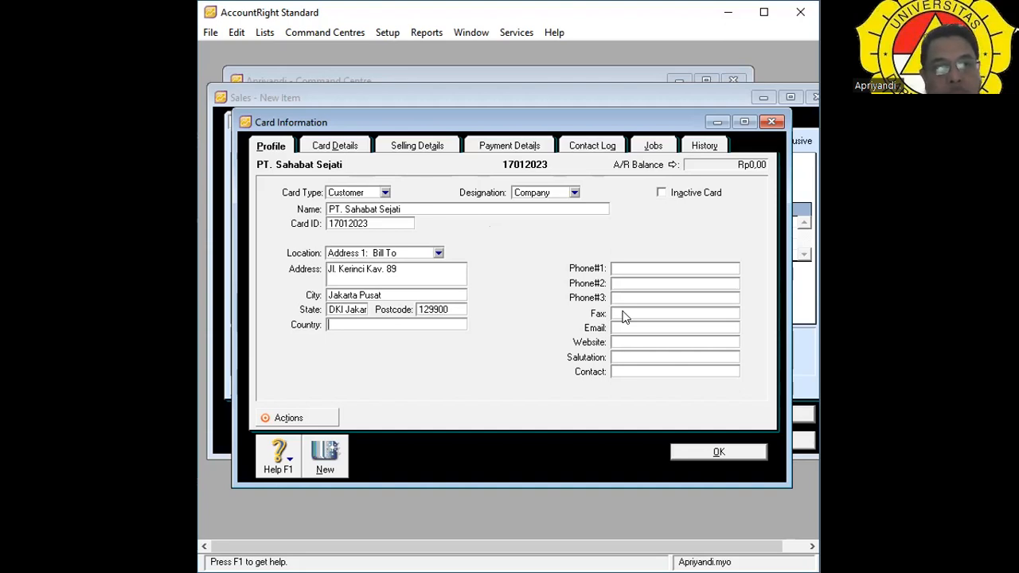
type("Indonesia")
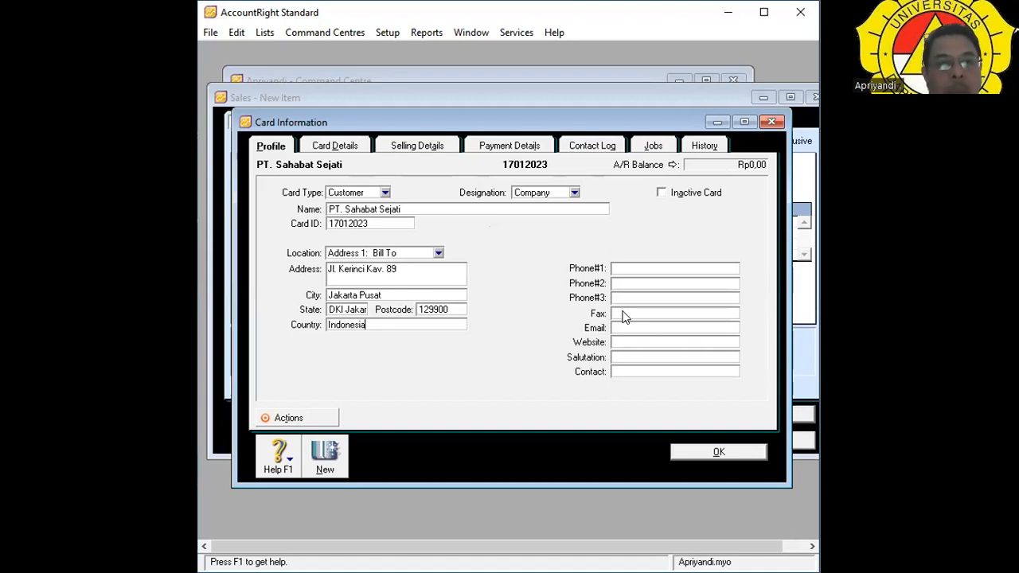
Add the customer's phone number and contact person name, then save the card.
key("Tab")
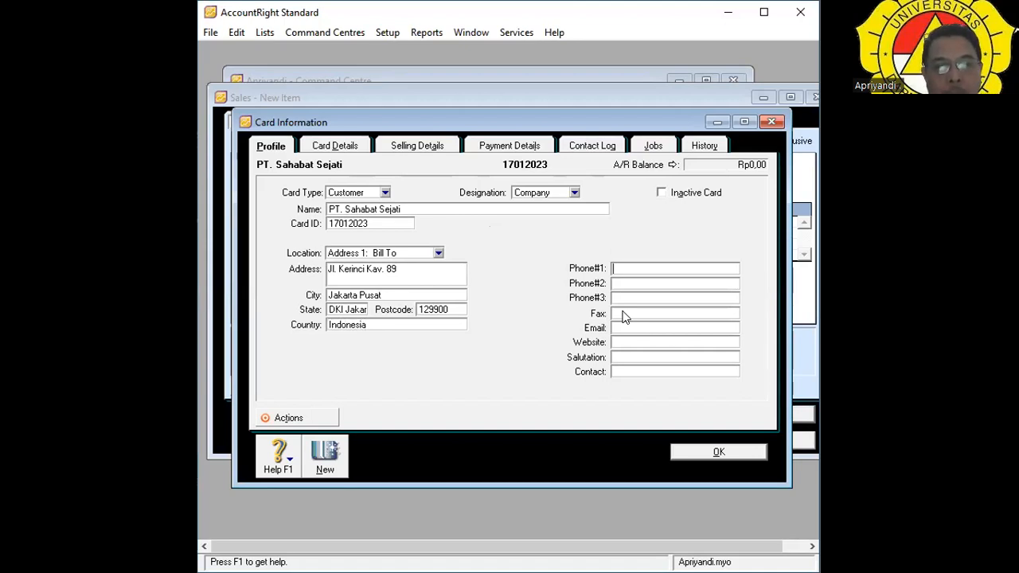
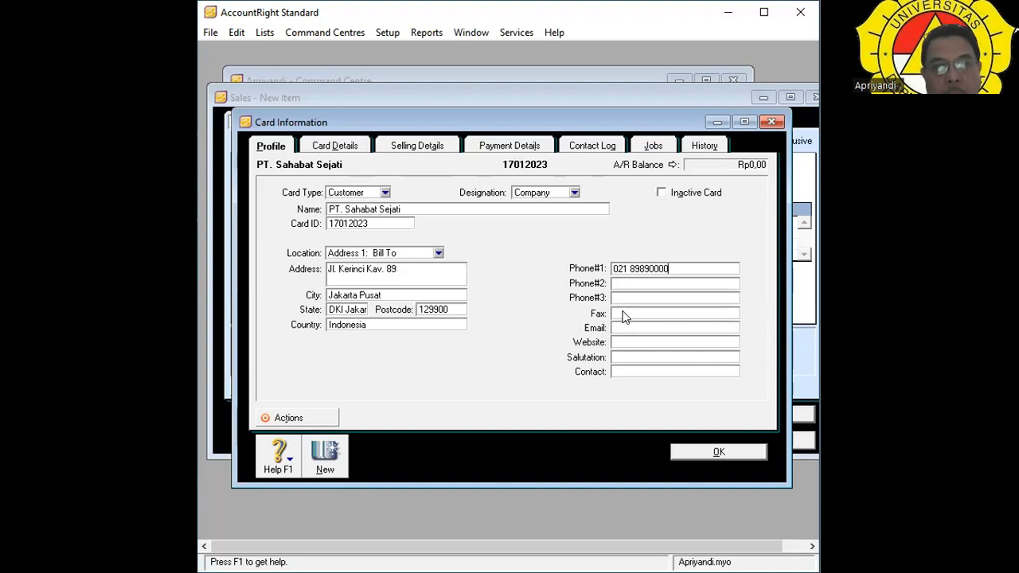
key("Tab")
key("Tab")
key("Tab")
key("Tab")
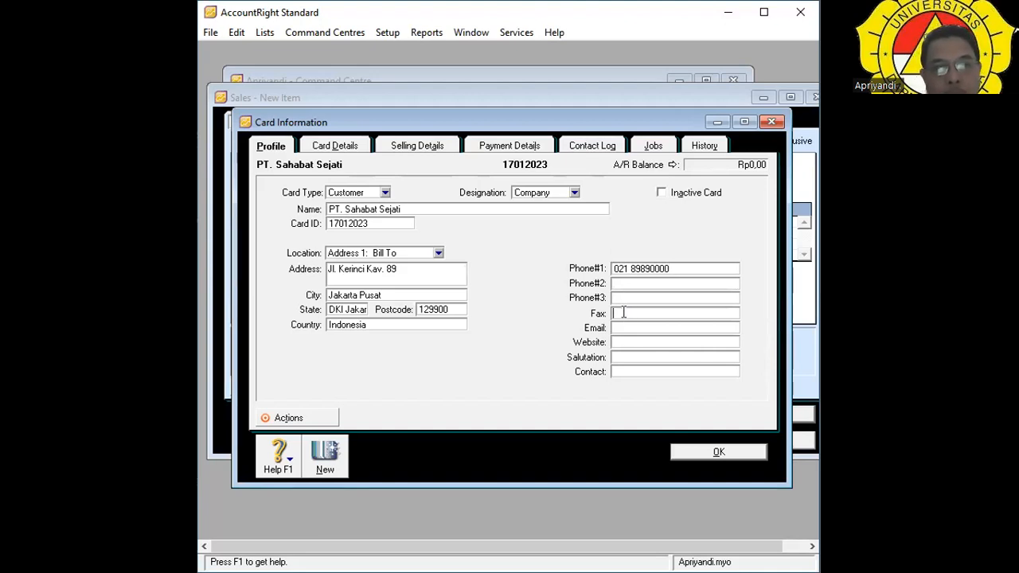
key("Tab")
key("Tab")
key("Tab")
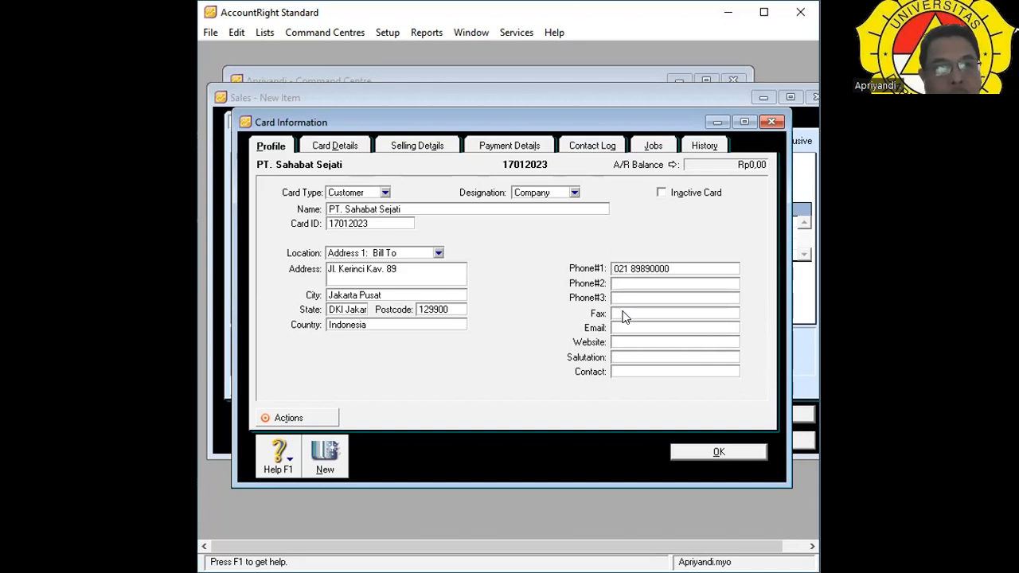
type("Bp.")
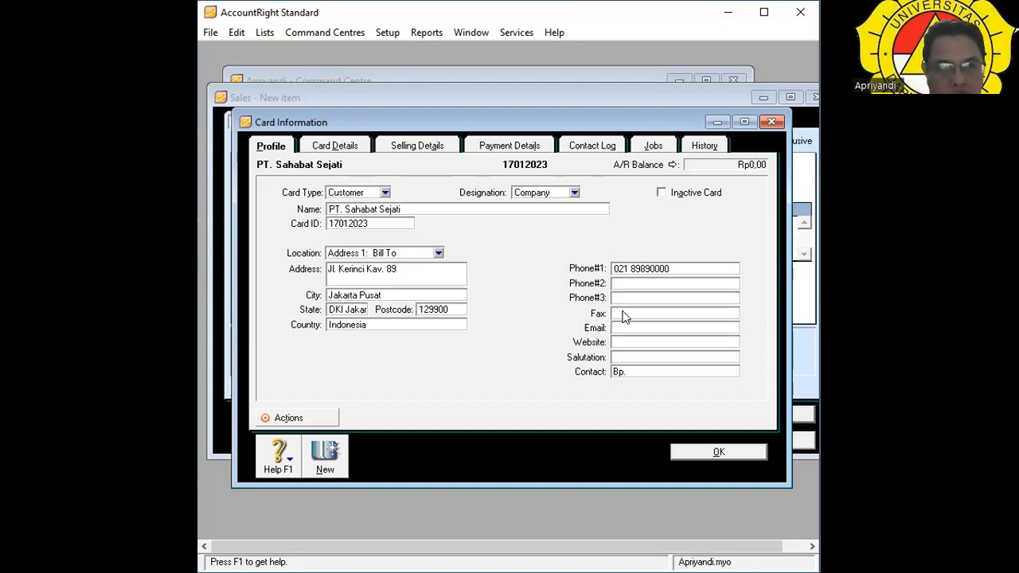
type("M")
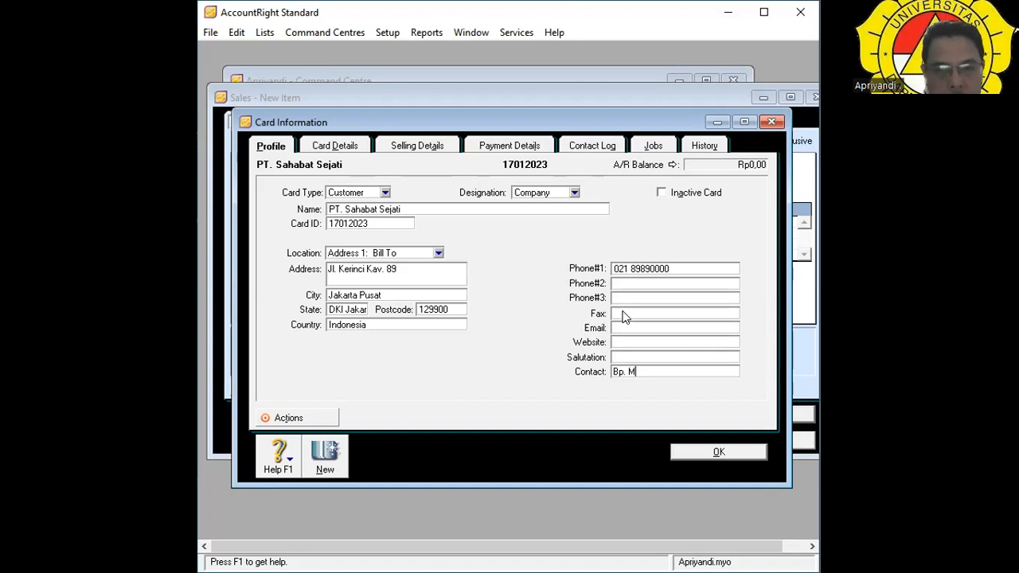
type("uha")
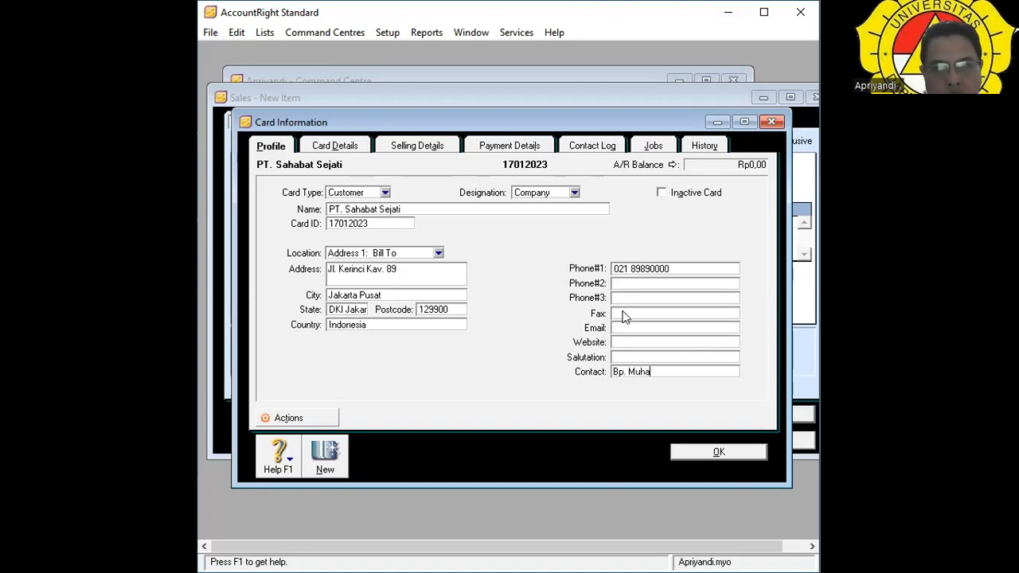
type("mmad")
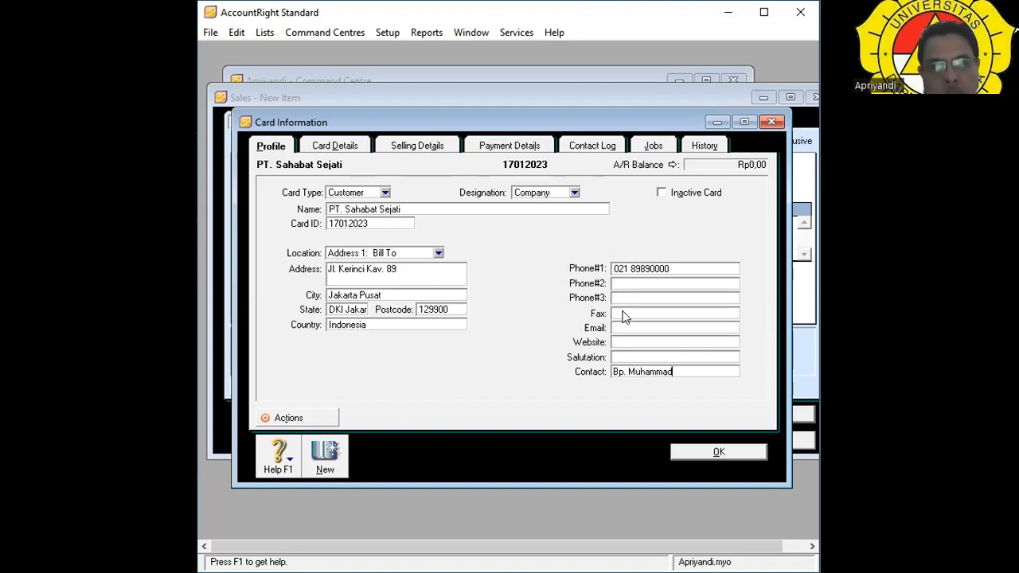
left_click(713, 452)
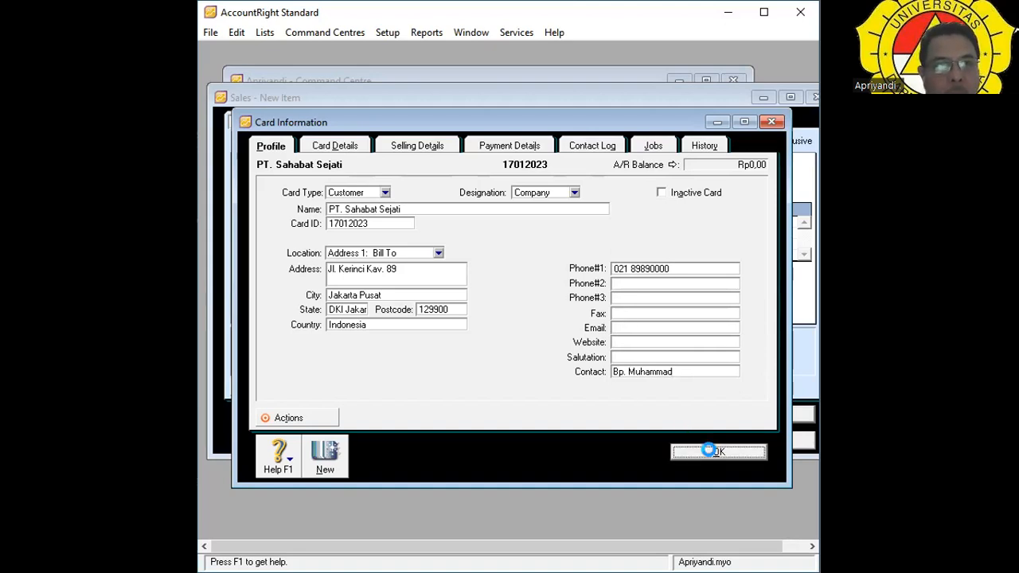
Choose PT. Sahabat Sejati as the invoice customer and reopen its card details.
left_click(475, 140)
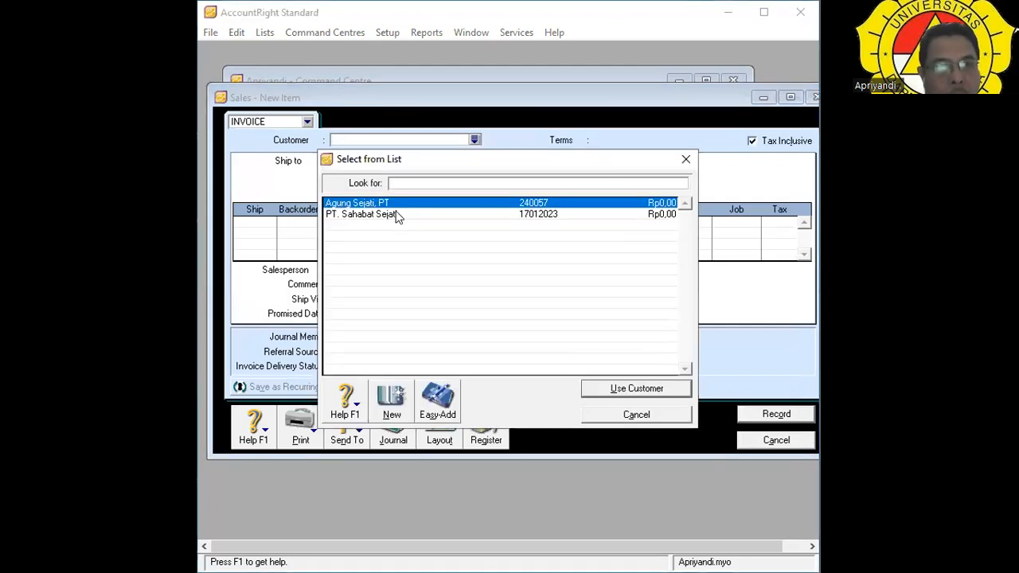
left_click(398, 217)
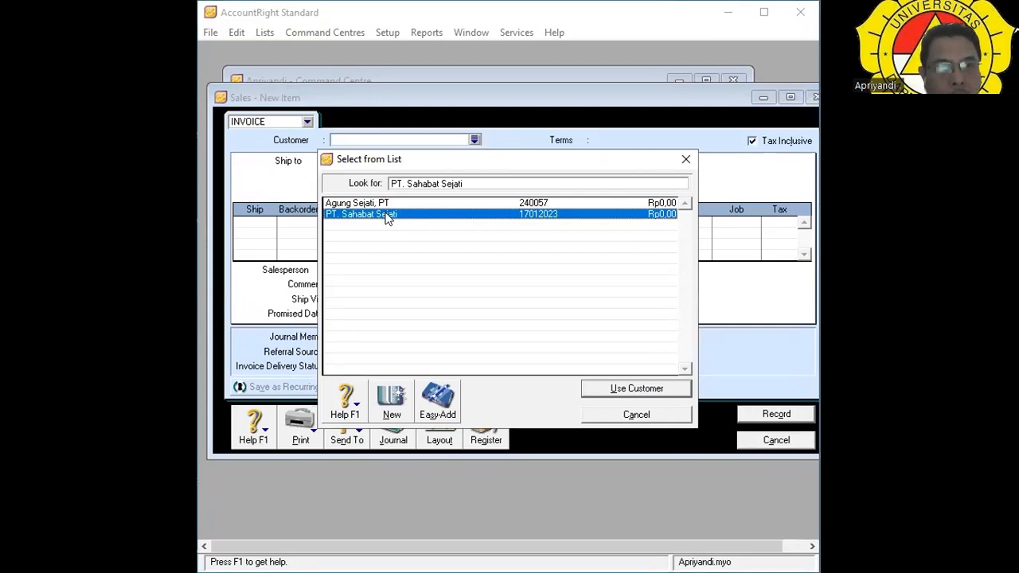
double_click(384, 216)
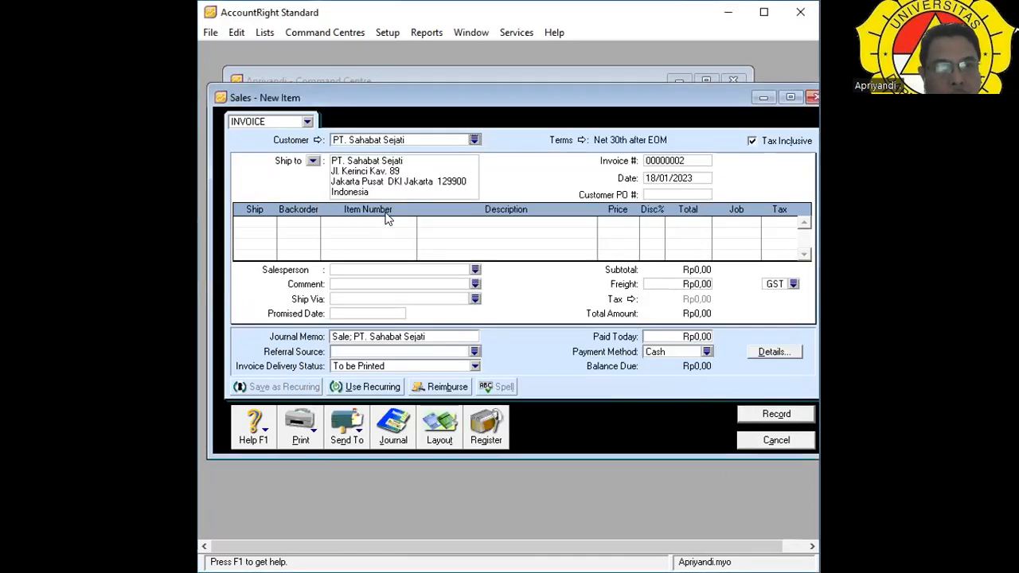
left_click(317, 140)
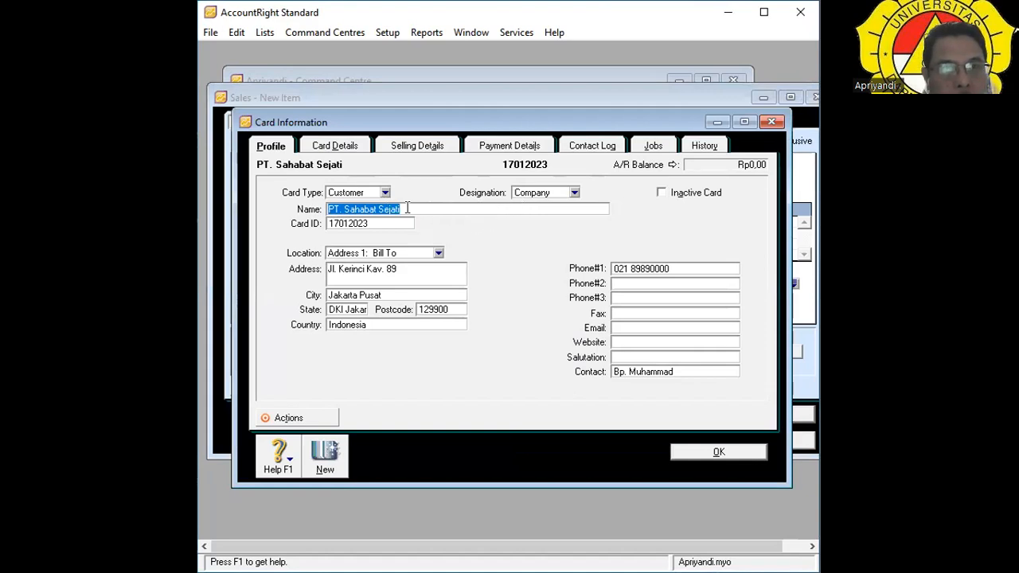
Strip the 'PT.' prefix from the customer name, keeping the card type as Customer.
left_click(343, 208)
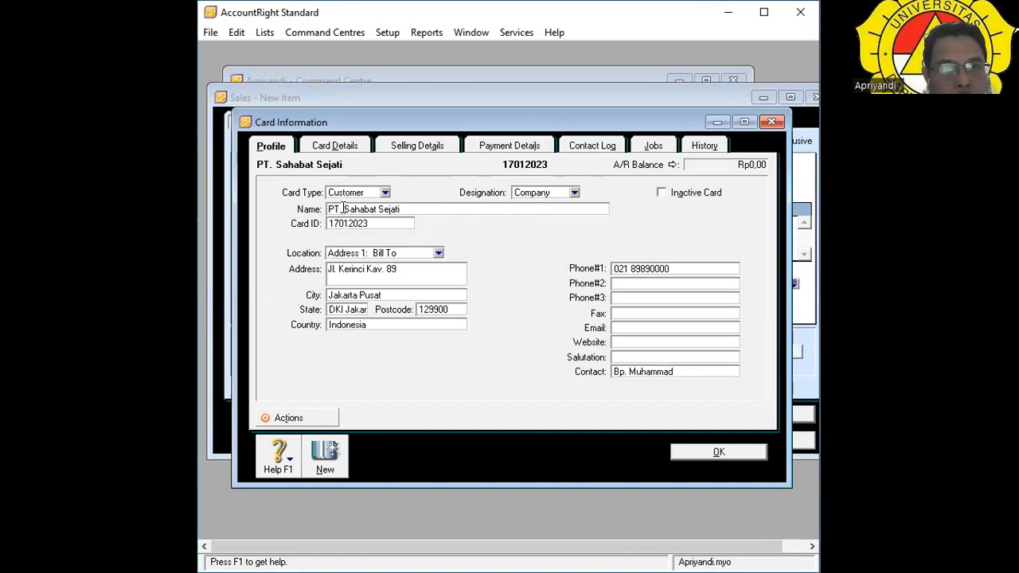
type(".")
key("BackSpace")
key("BackSpace")
key("BackSpace")
key("BackSpace")
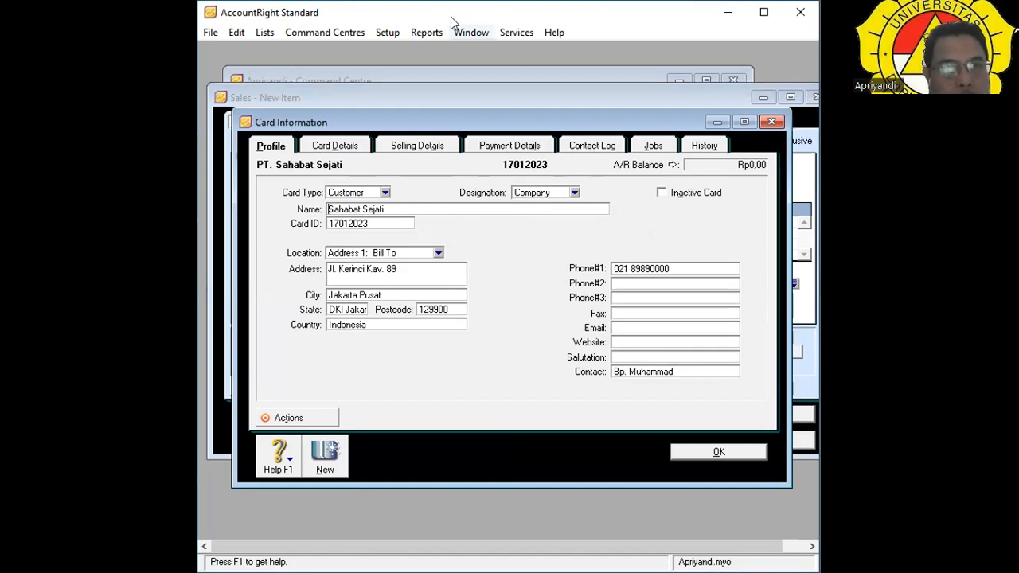
left_click(385, 193)
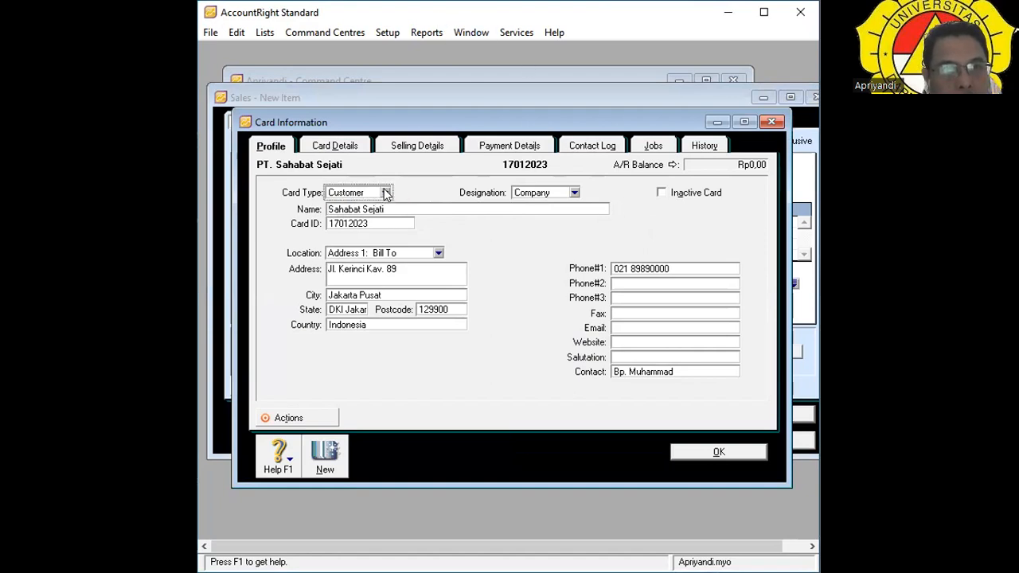
left_click(385, 193)
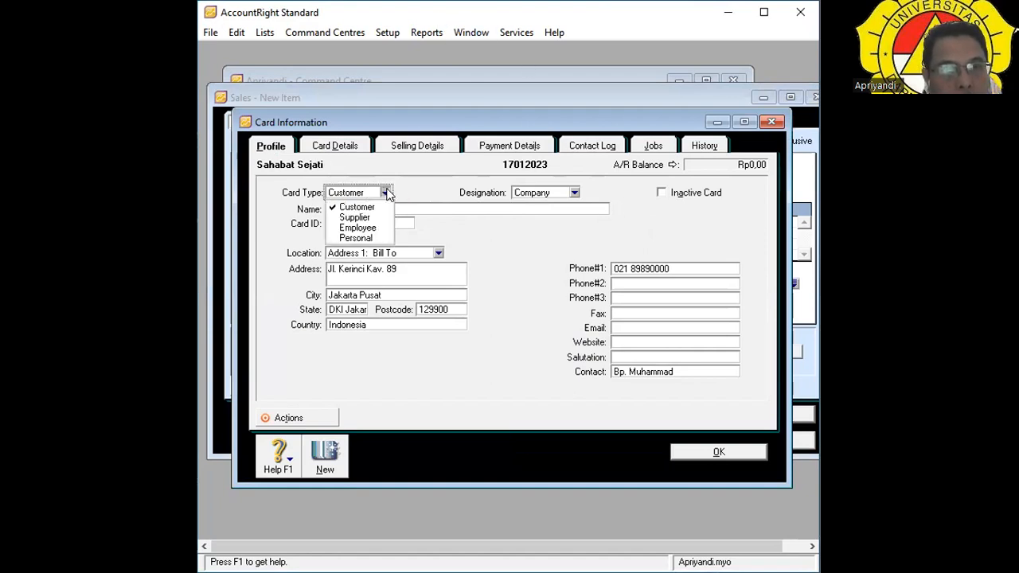
left_click(371, 207)
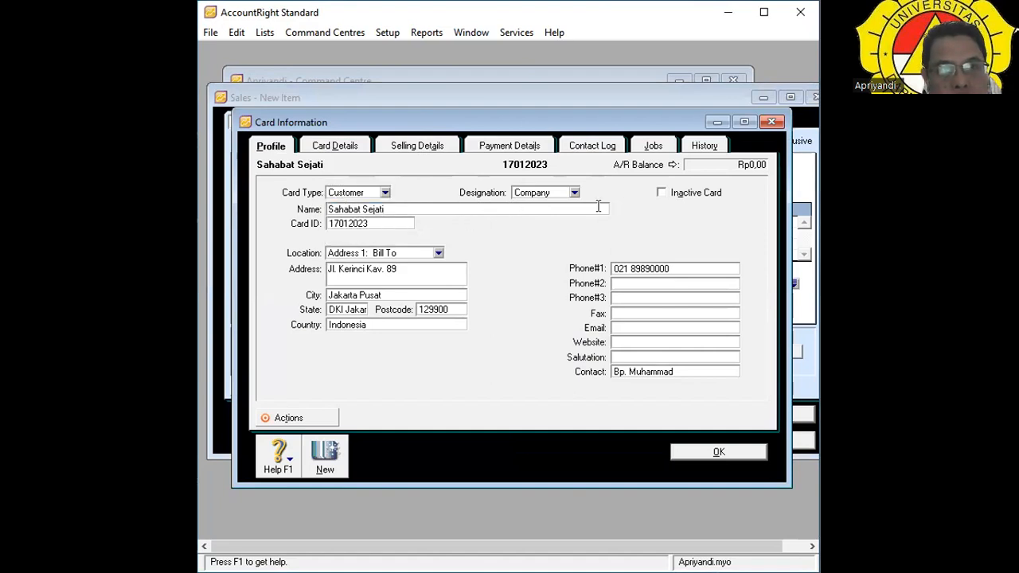
type(", pt")
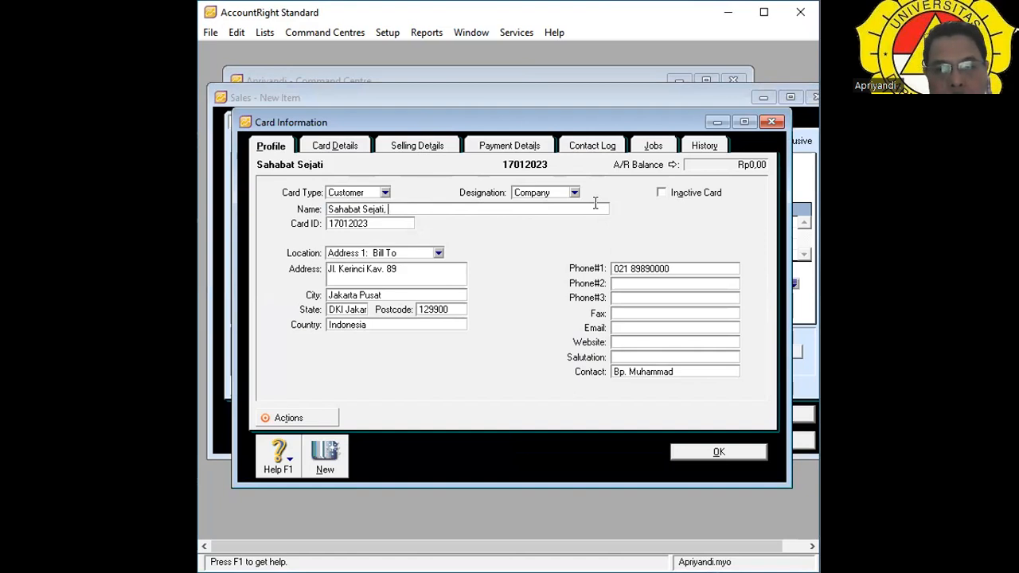
key("BackSpace")
key("BackSpace")
key("Tab")
type("pt")
key("BackSpace")
key("BackSpace")
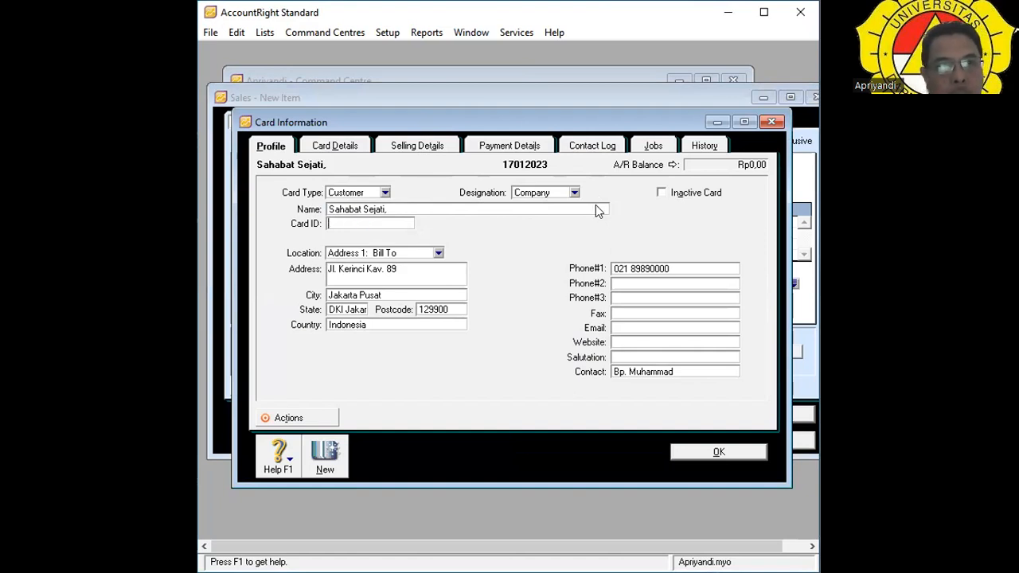
key("Tab")
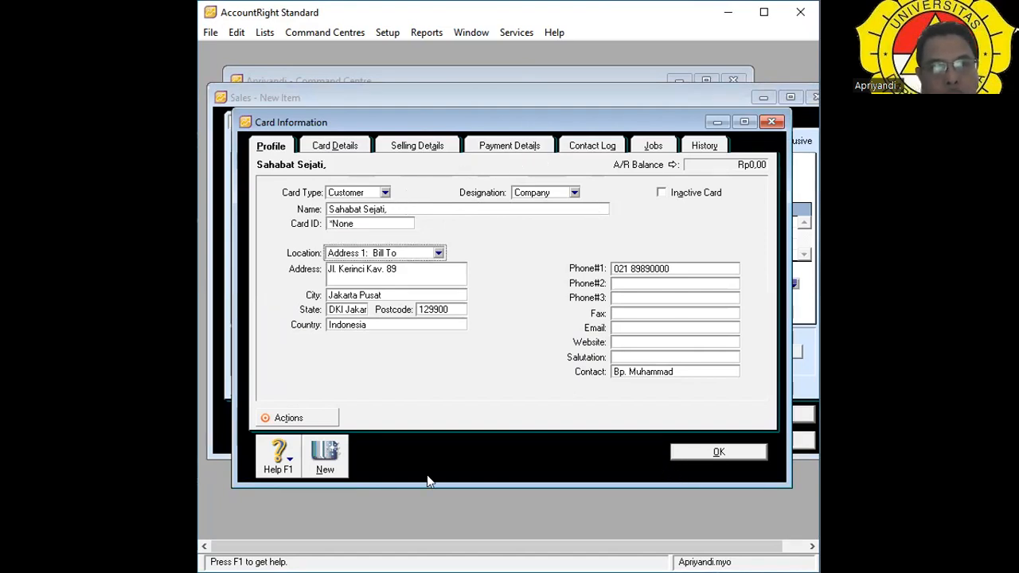
Finish the name as 'Sahabat Sejati, PT', re-enter the card ID, and save the card.
left_click(414, 207)
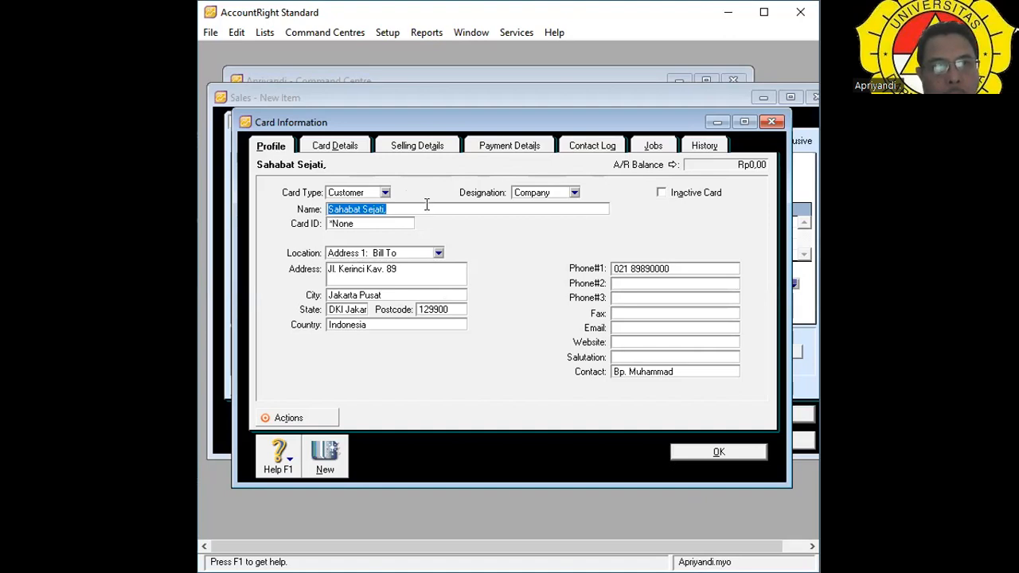
left_click(426, 205)
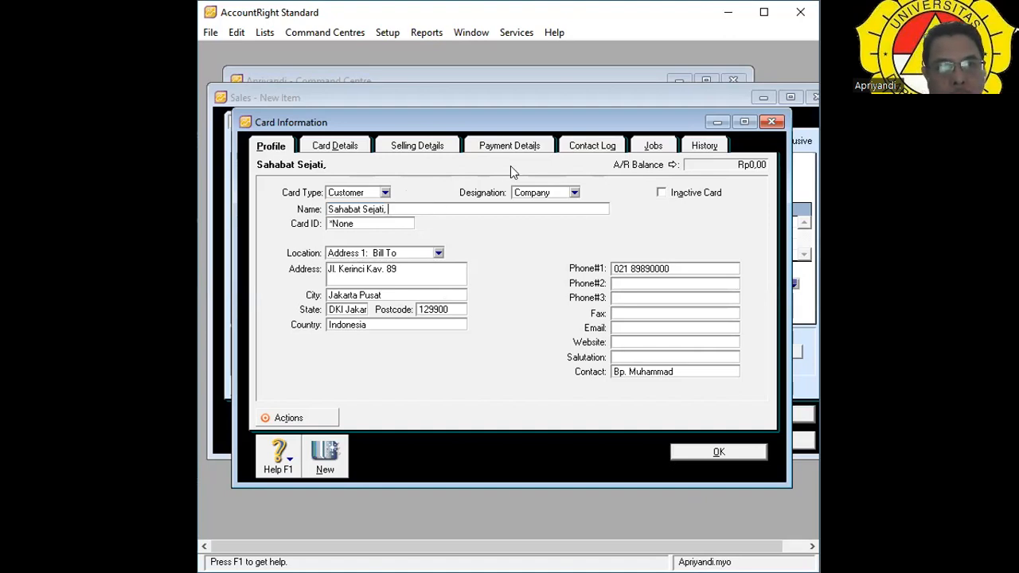
type("PT")
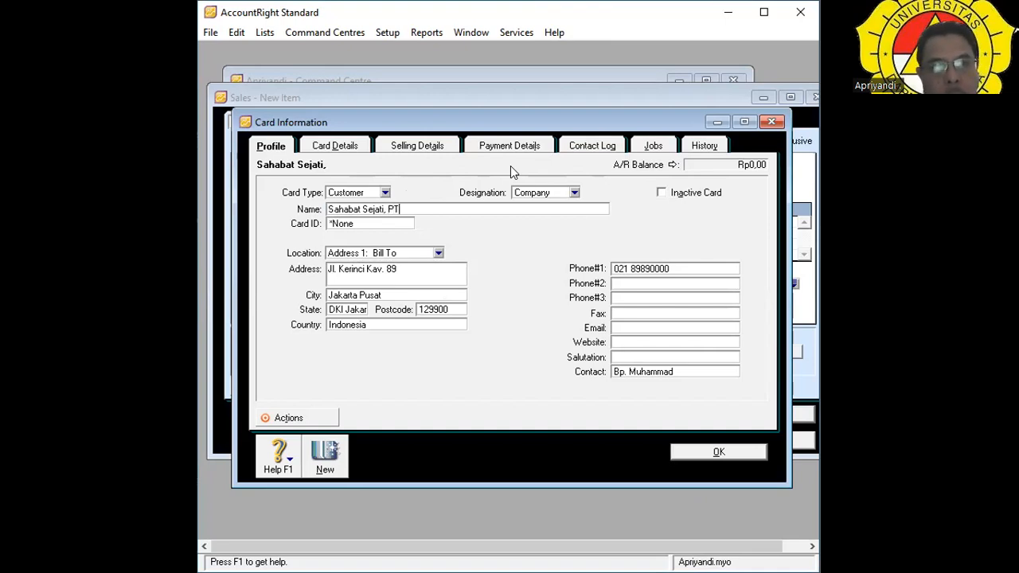
key("Tab")
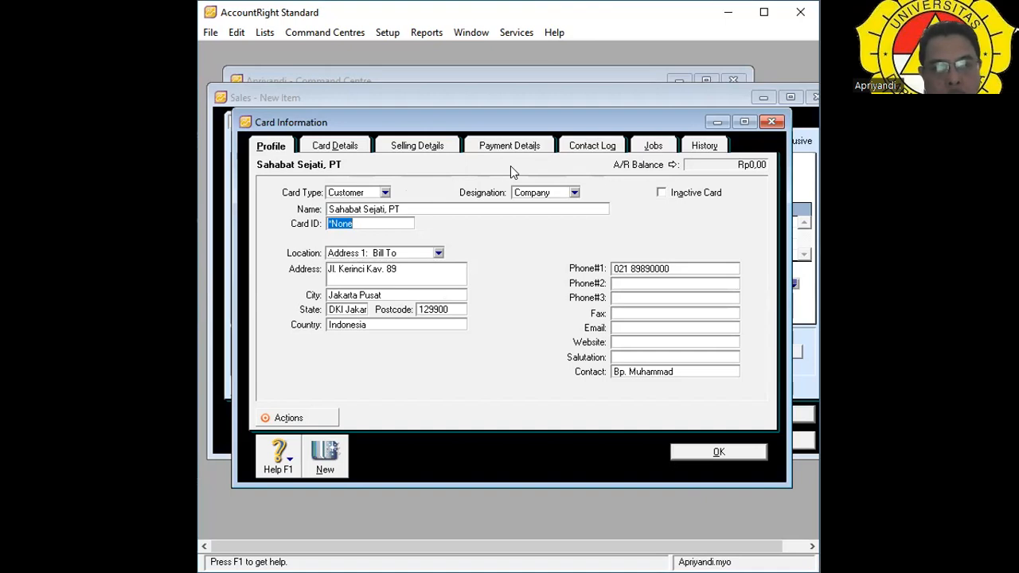
type("170")
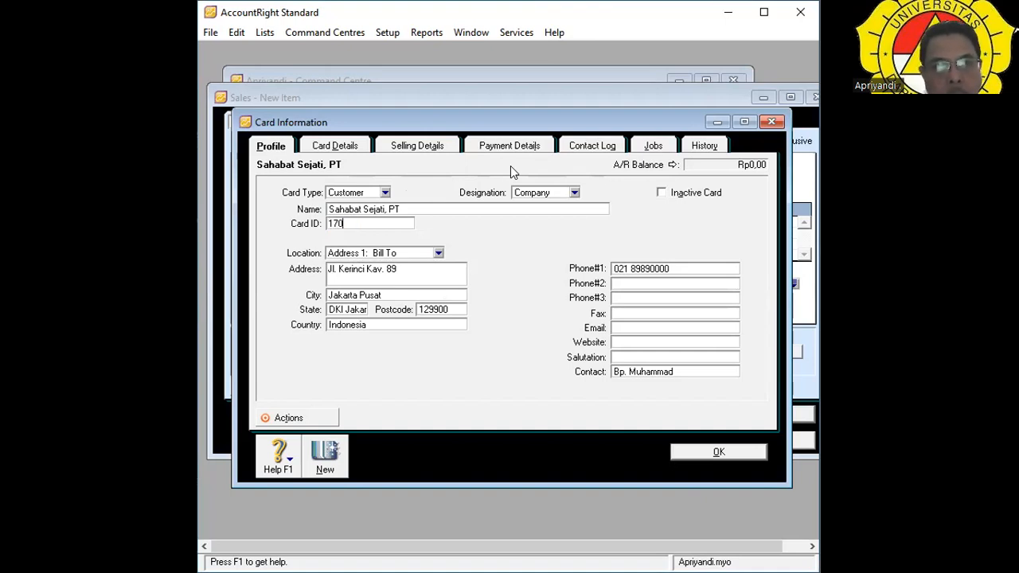
type("12023")
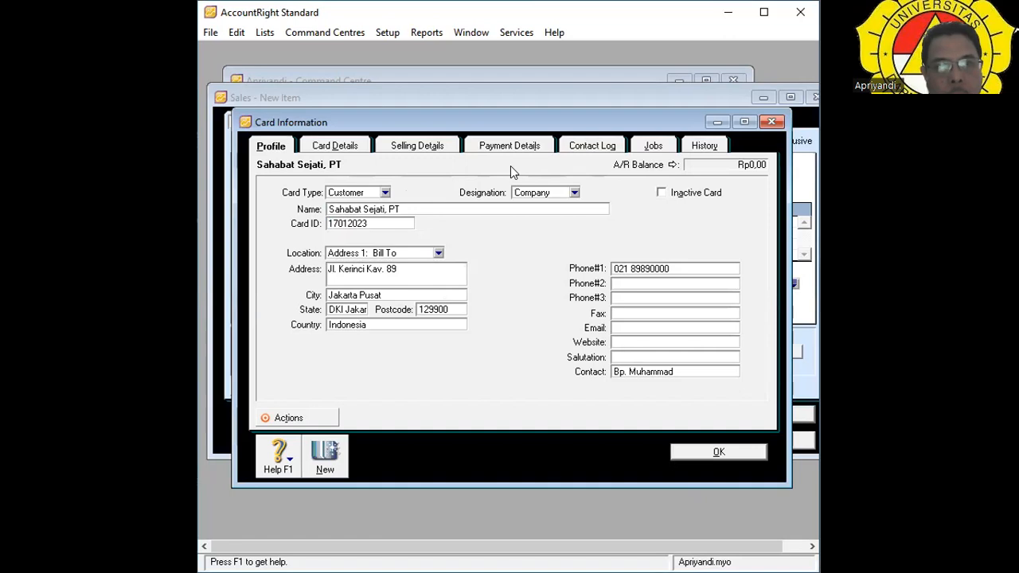
left_click(702, 451)
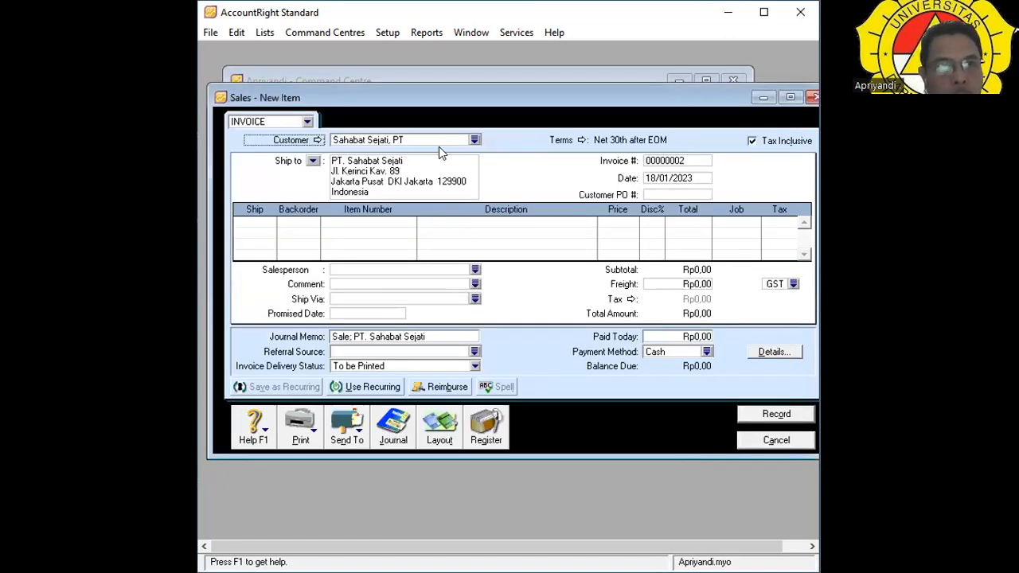
Reselect Sahabat Sejati, PT as the invoice customer and confirm the Item layout.
left_click(475, 141)
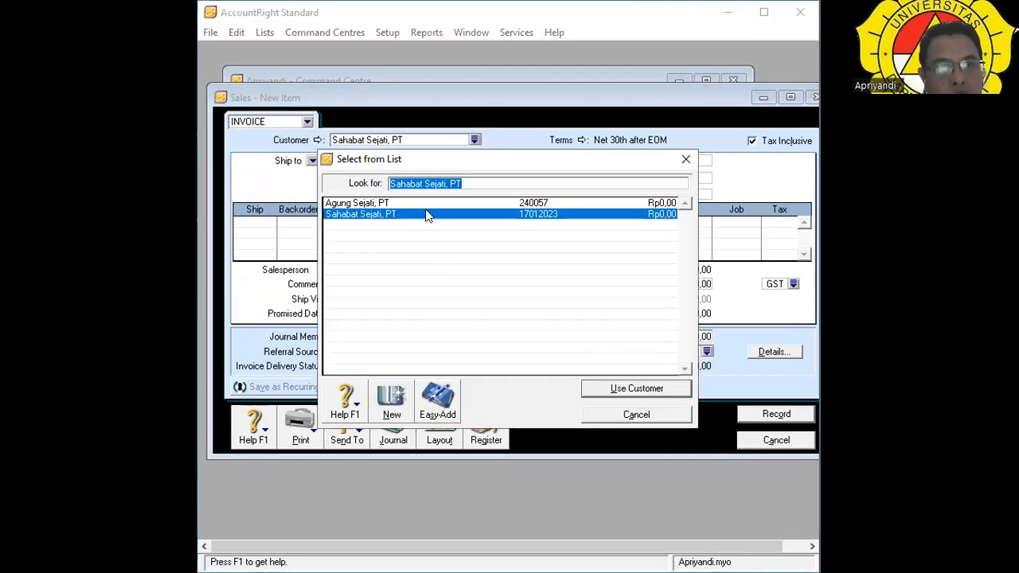
left_click(427, 213)
key("Return")
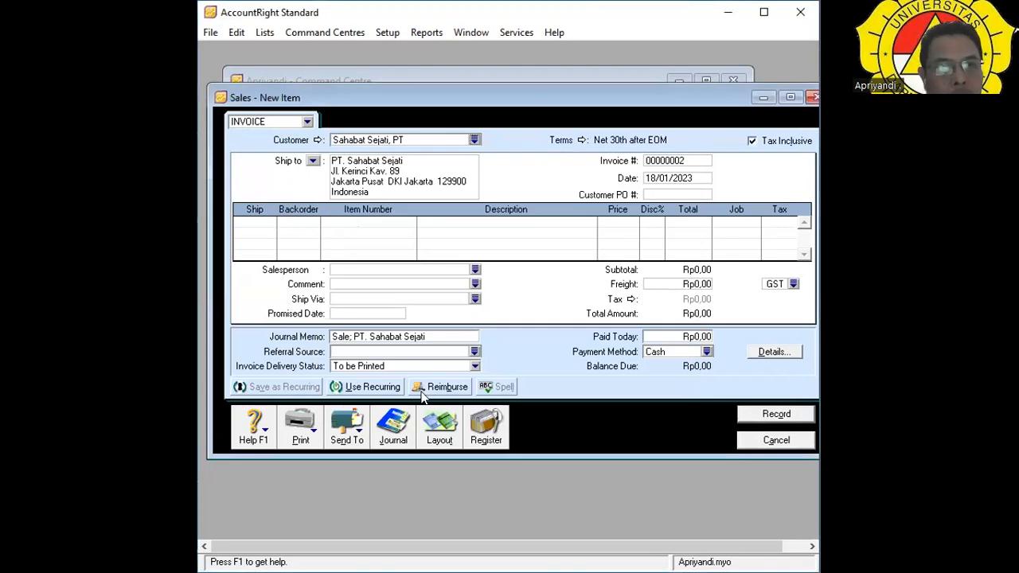
left_click(440, 432)
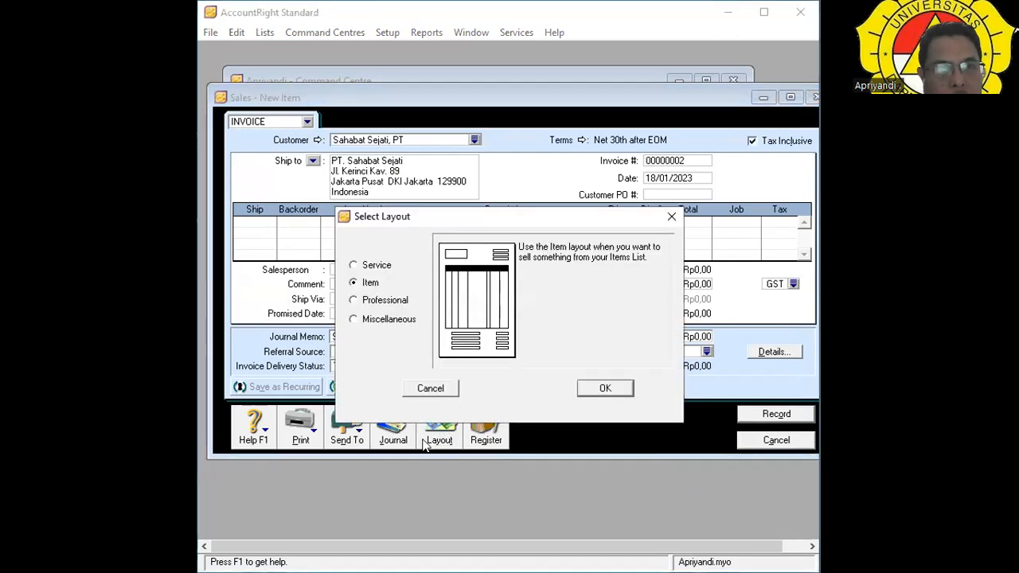
left_click(605, 389)
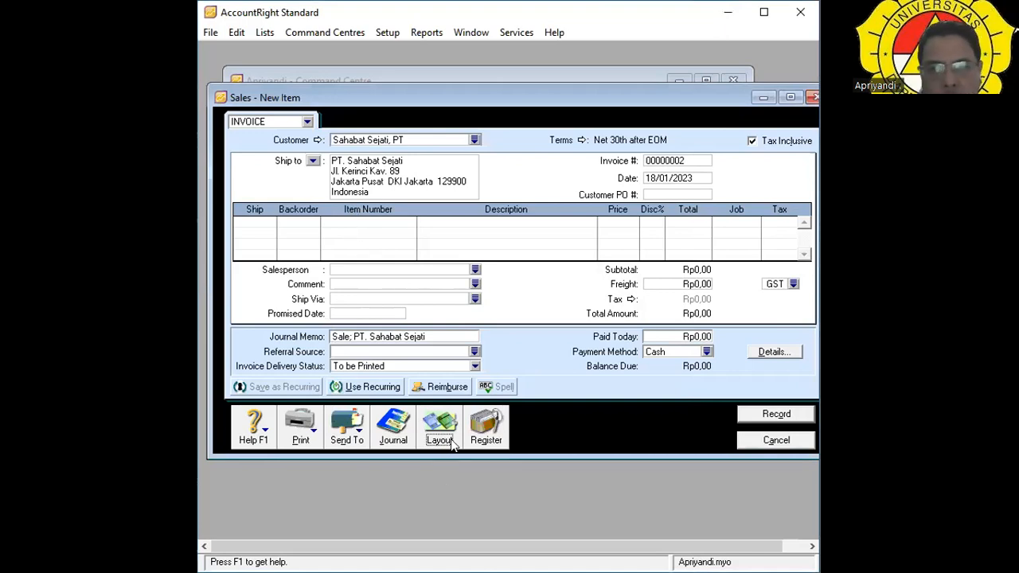
left_click(249, 227)
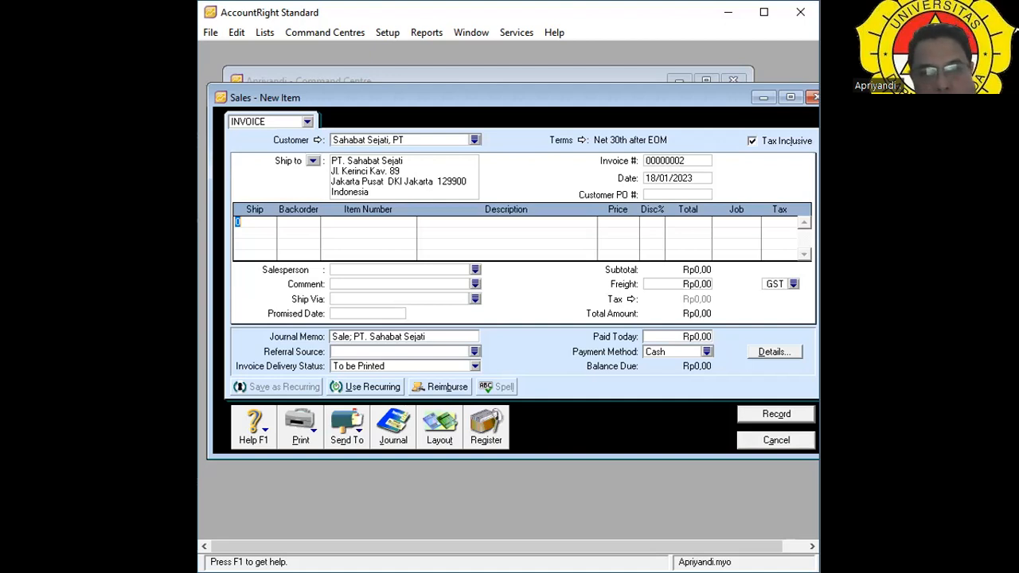
Enter 10 shipped on line one and the new item number KLS 002.
type("10")
key("Tab")
key("Tab")
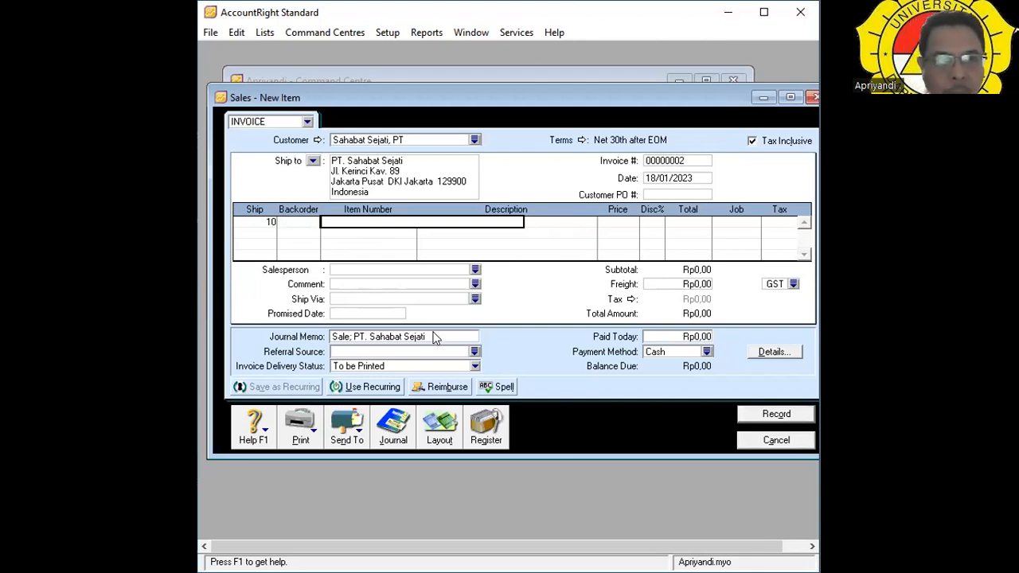
type("KLS")
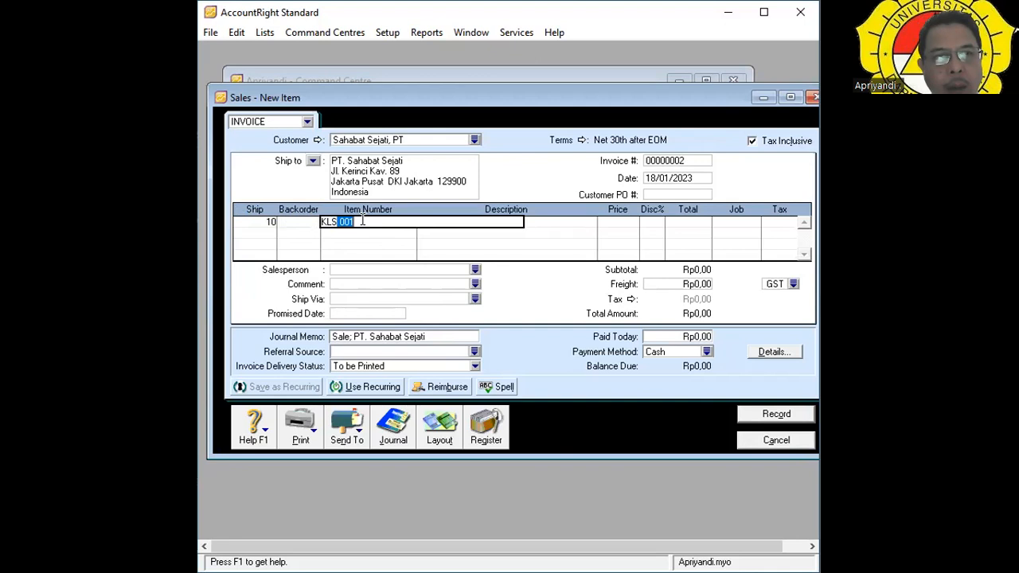
key("BackSpace")
type("002")
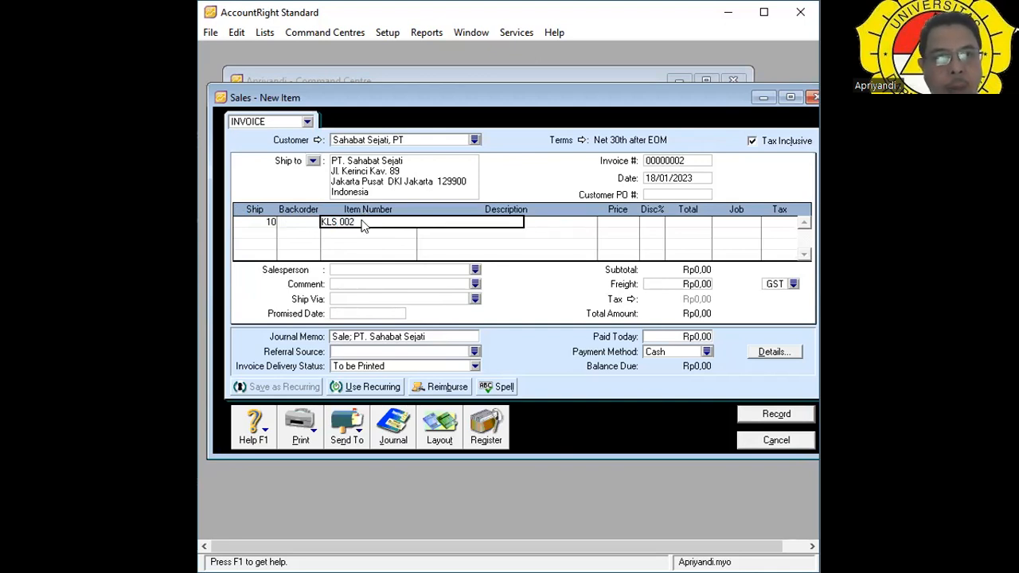
key("Tab")
Create item KLS 002 named KULKAS LG, ticked as bought, sold and inventoried.
left_click(432, 398)
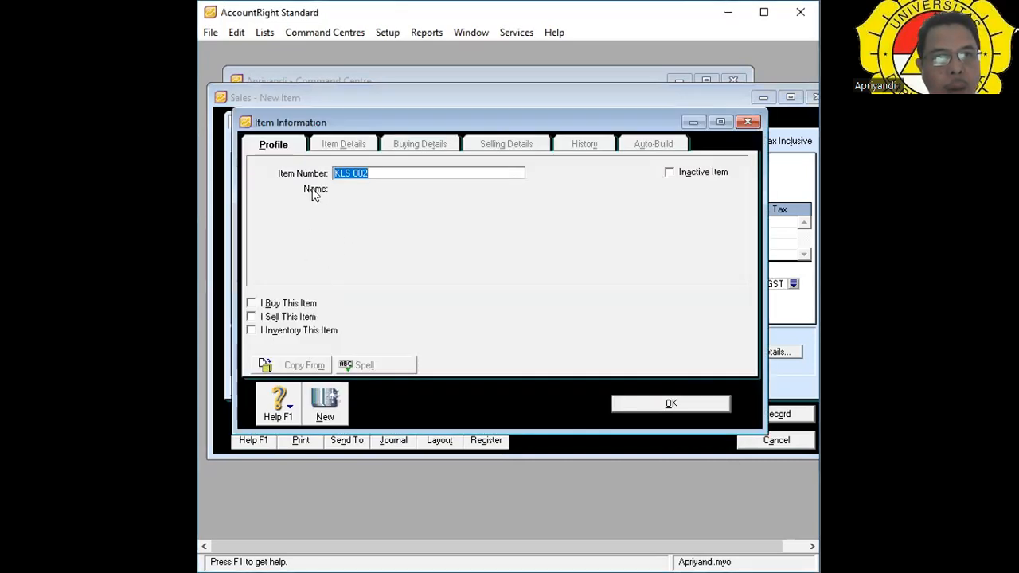
key("Tab")
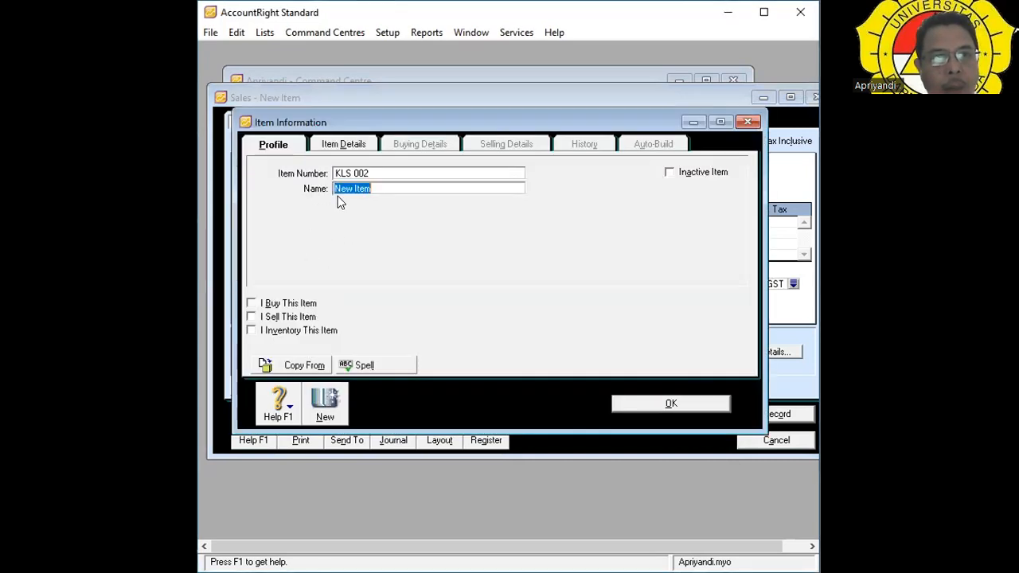
key("BackSpace")
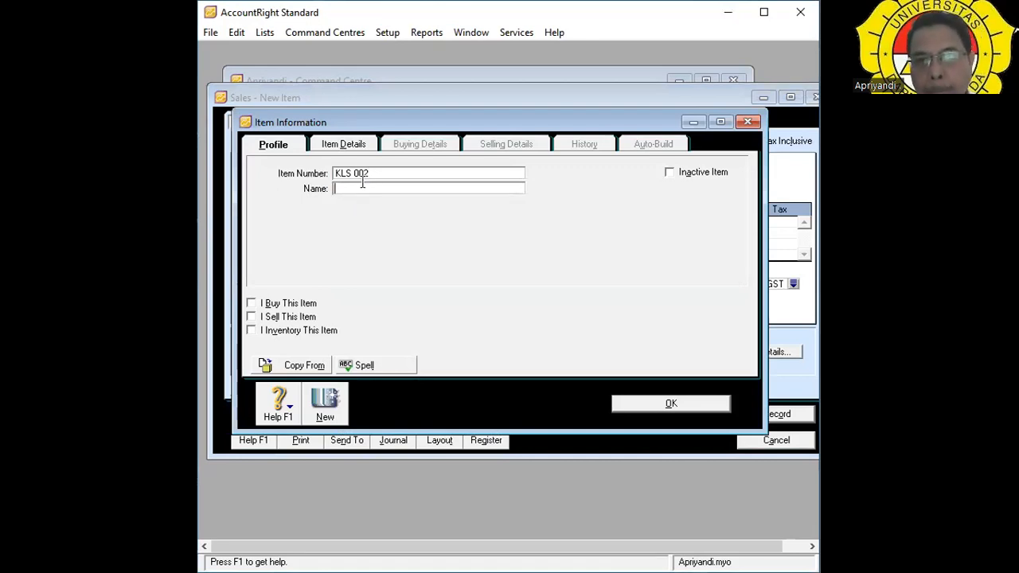
type("KULKAS")
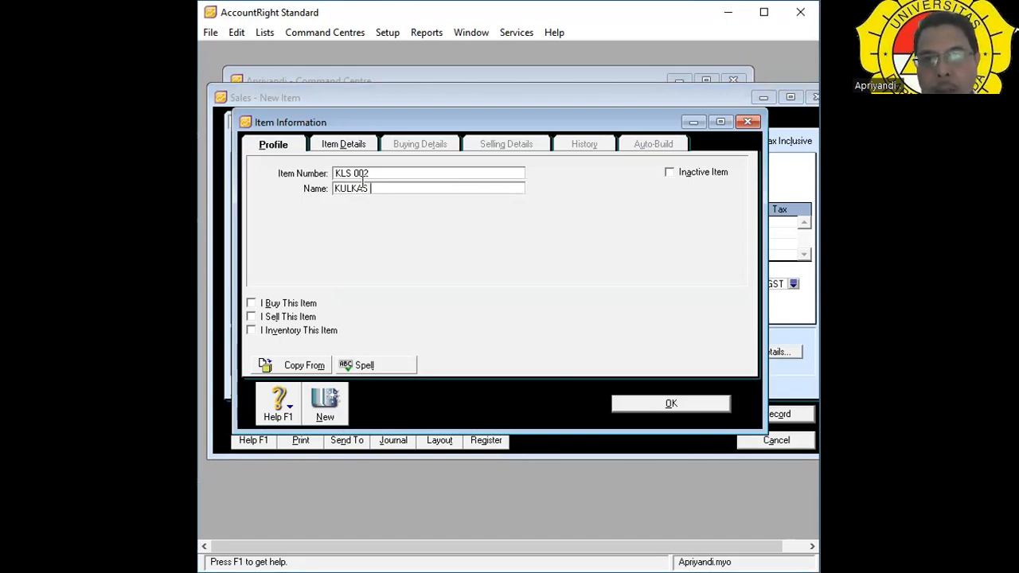
type(" LG")
key("Tab")
key("Tab")
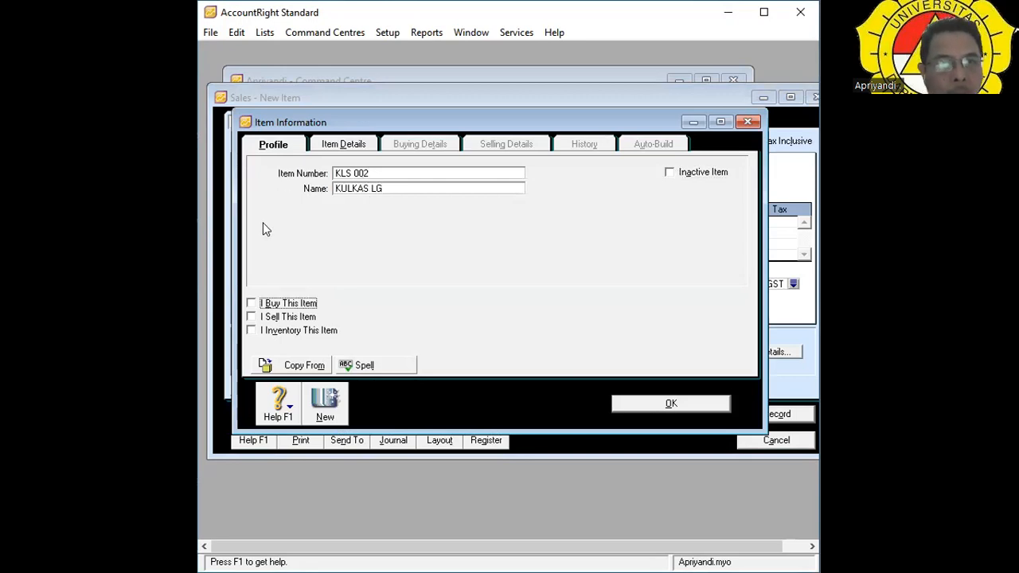
left_click(250, 304)
left_click(251, 317)
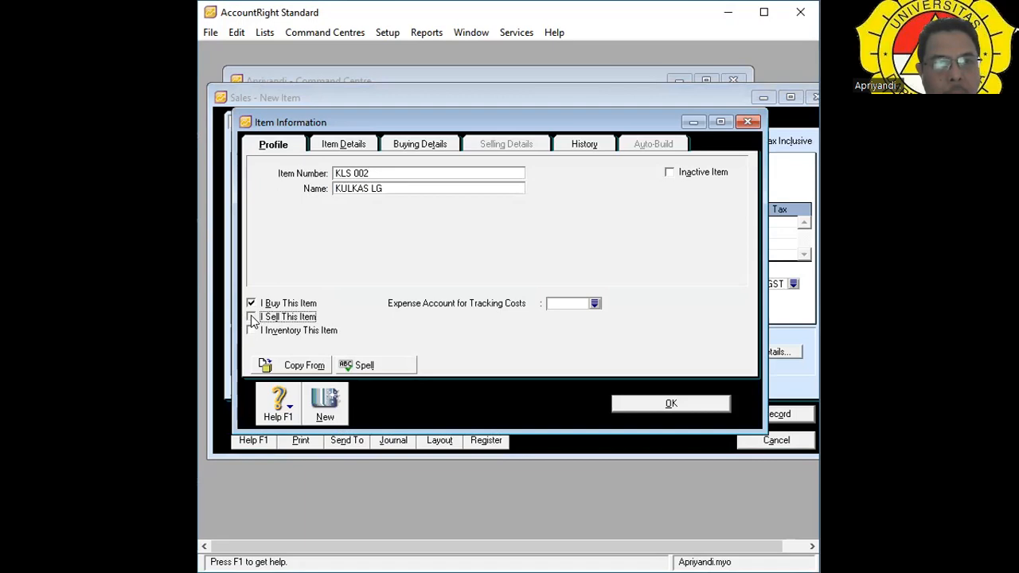
left_click(251, 330)
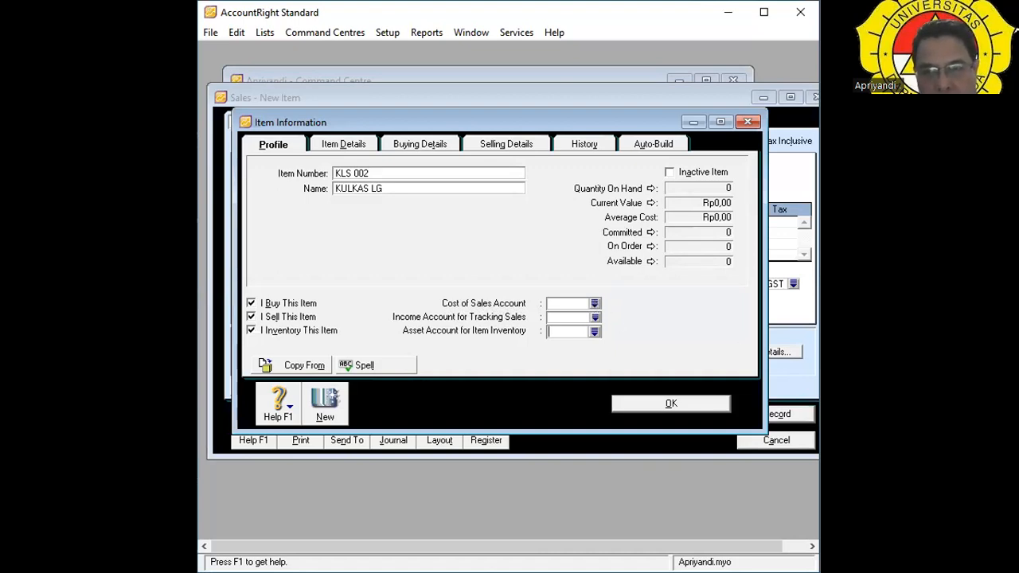
Link cost of sales 5-1000, income 4-1001 and asset 1-1301 accounts, then save the item.
left_click(575, 304)
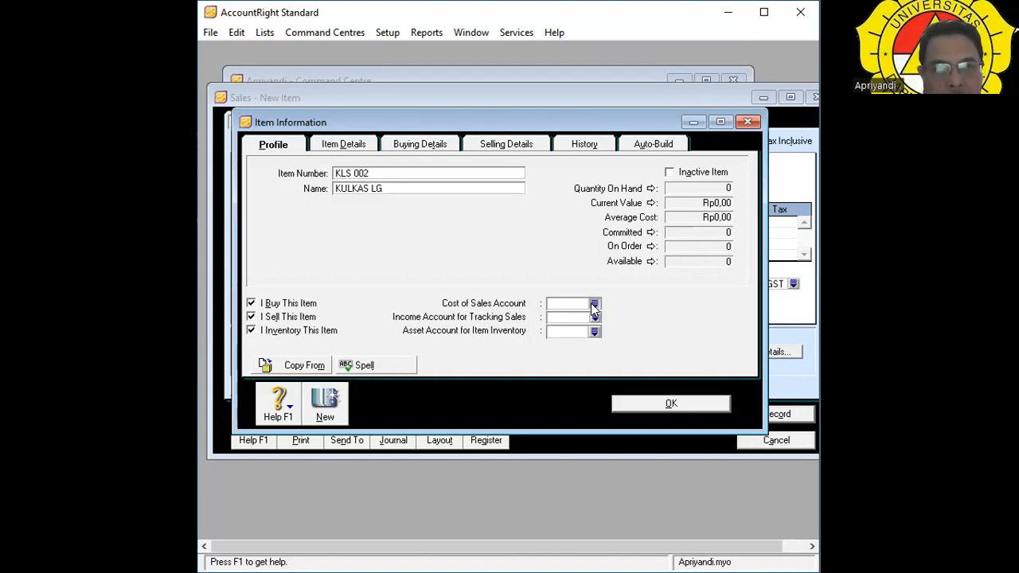
left_click(594, 303)
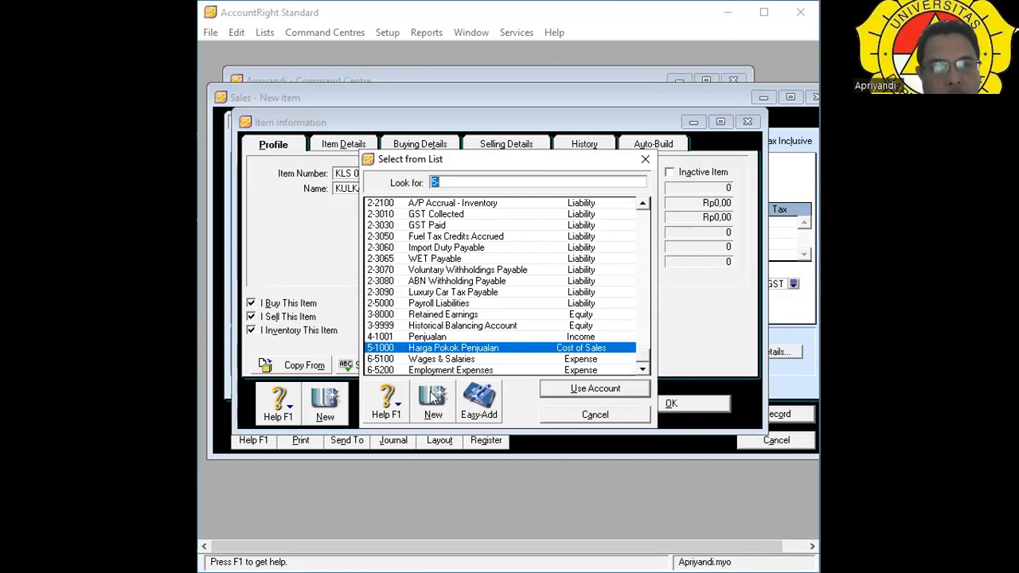
double_click(440, 346)
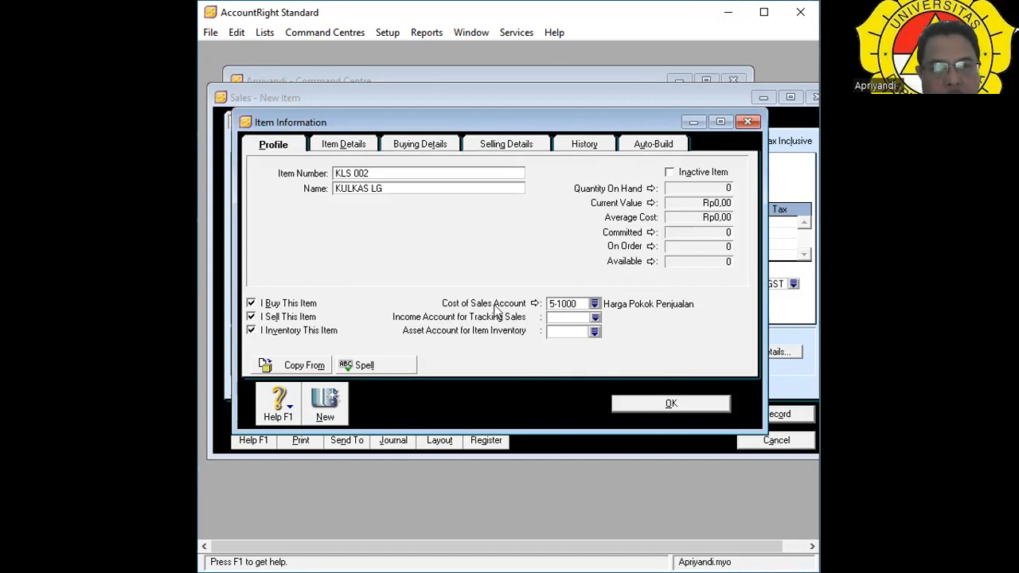
left_click(595, 318)
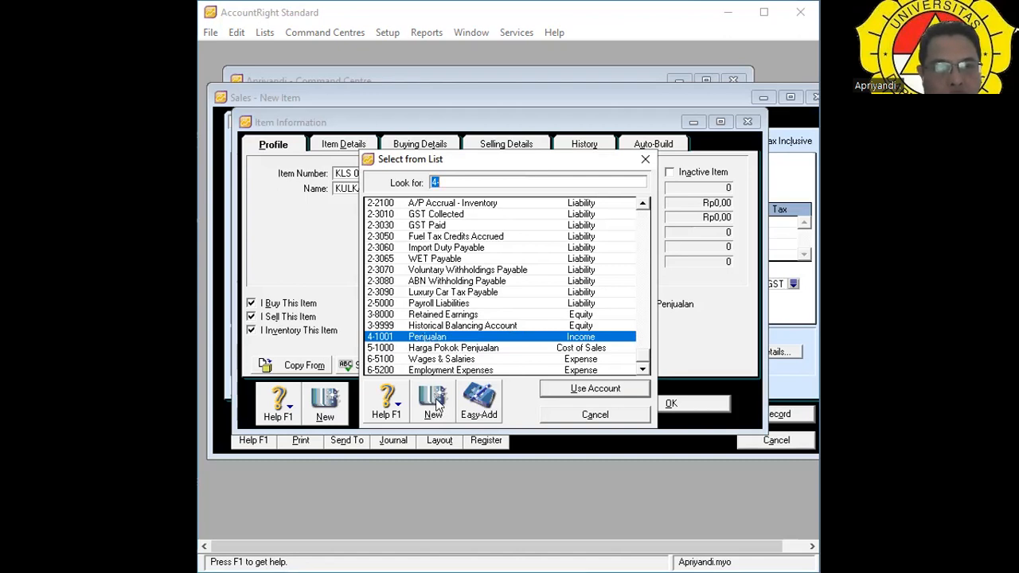
left_click(450, 338)
double_click(450, 338)
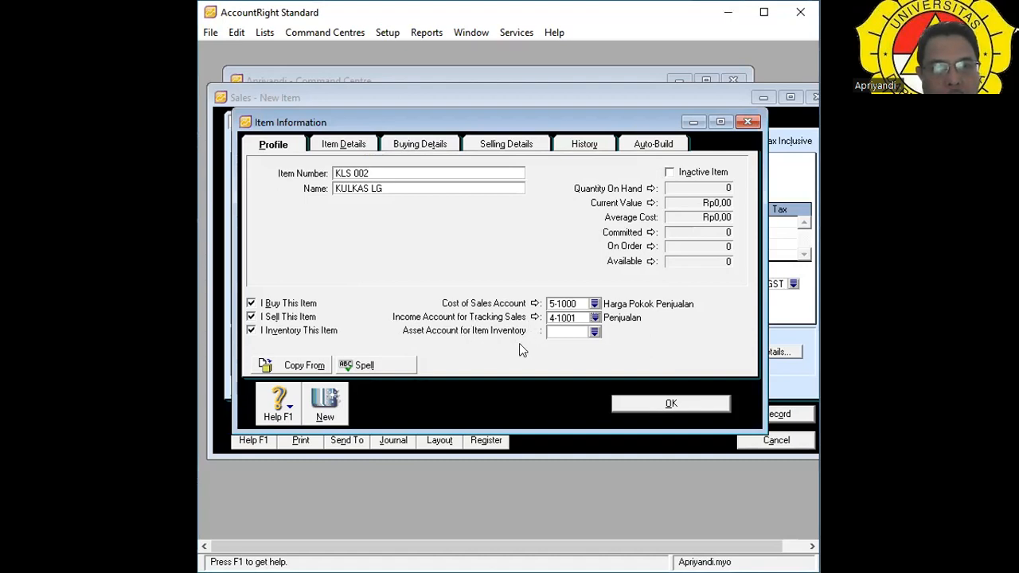
left_click(594, 332)
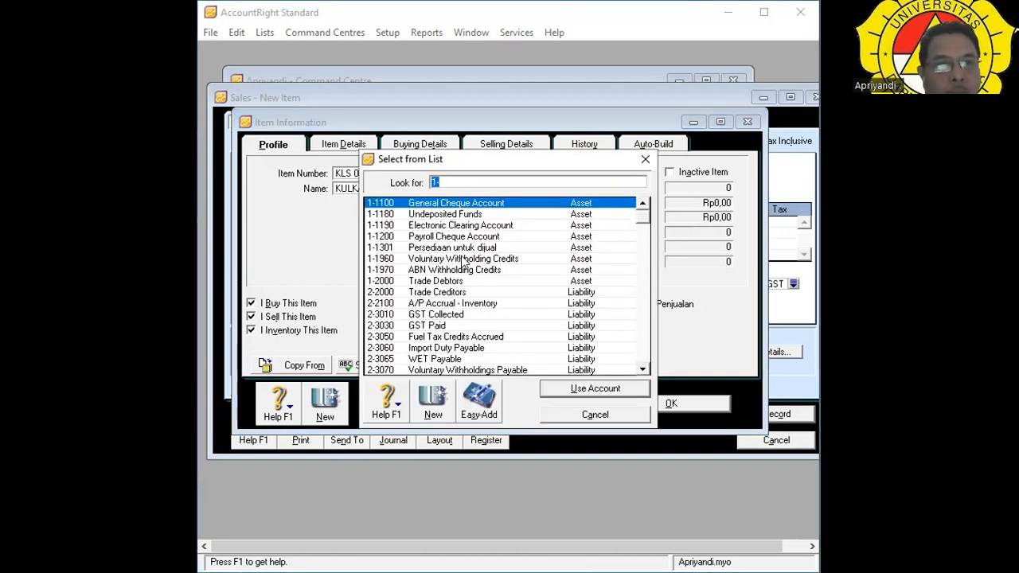
double_click(432, 248)
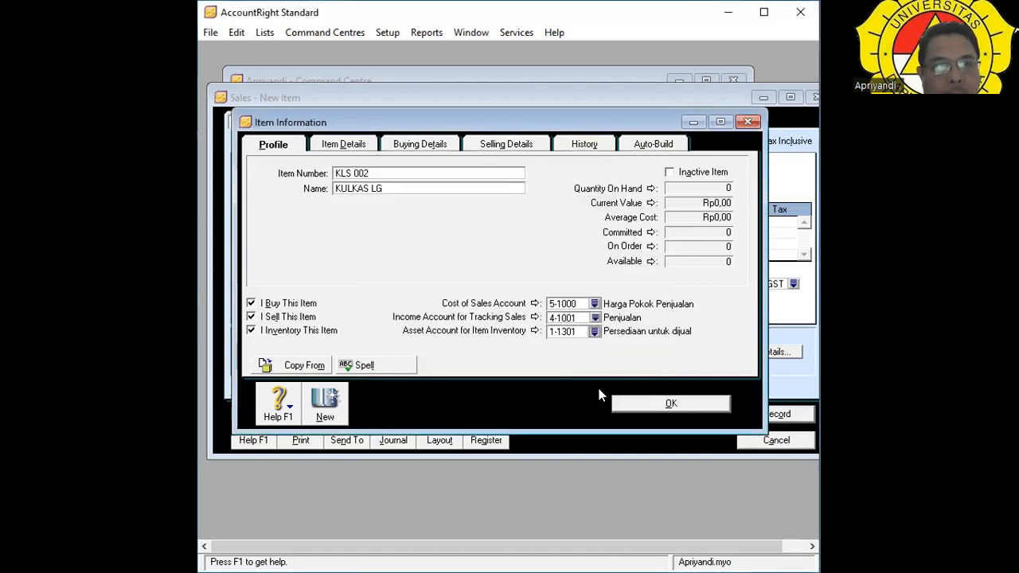
left_click(662, 403)
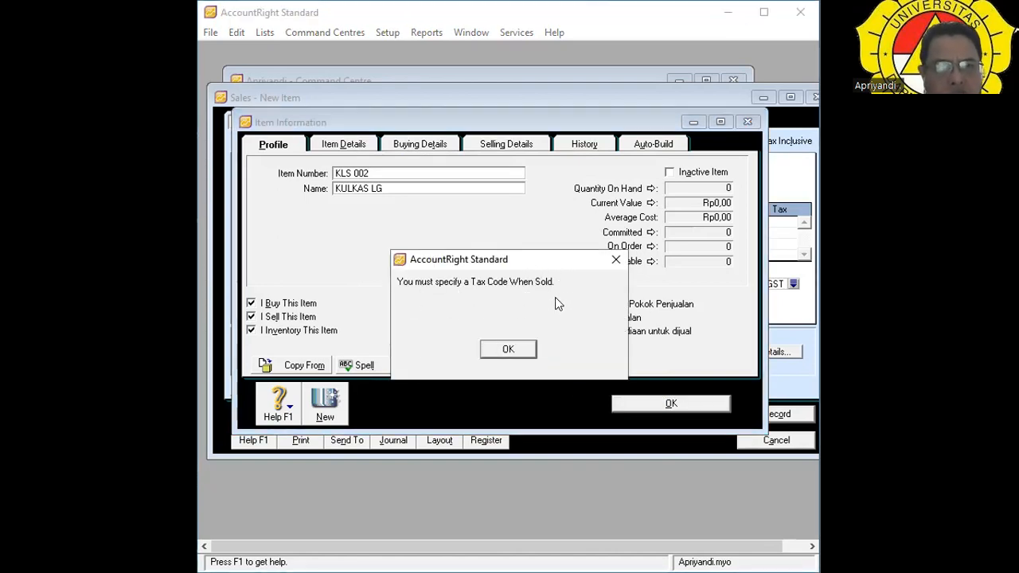
Dismiss the missing tax code alert and set Tax Code When Sold to FRE (GST Free).
left_click(506, 348)
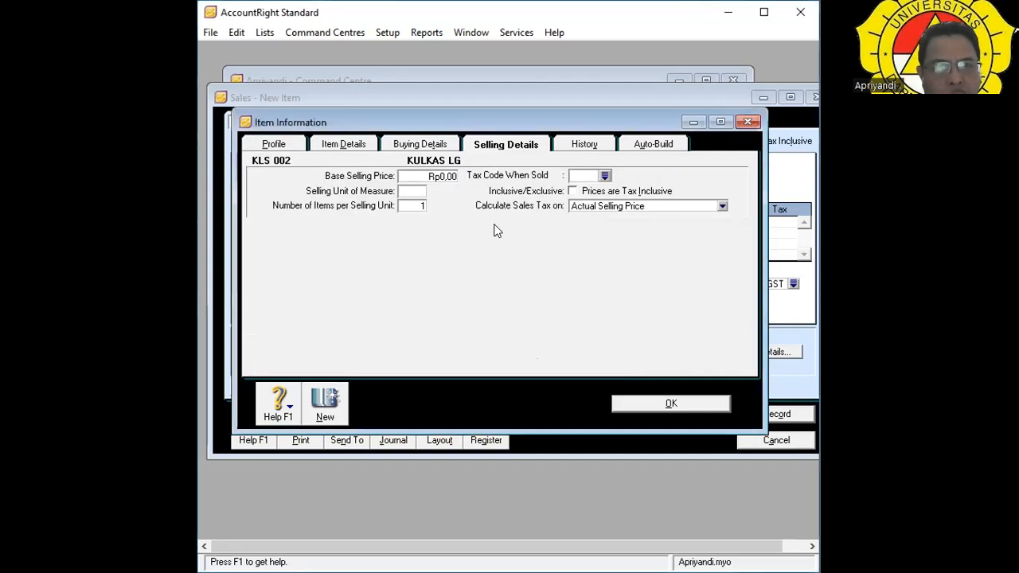
left_click(604, 176)
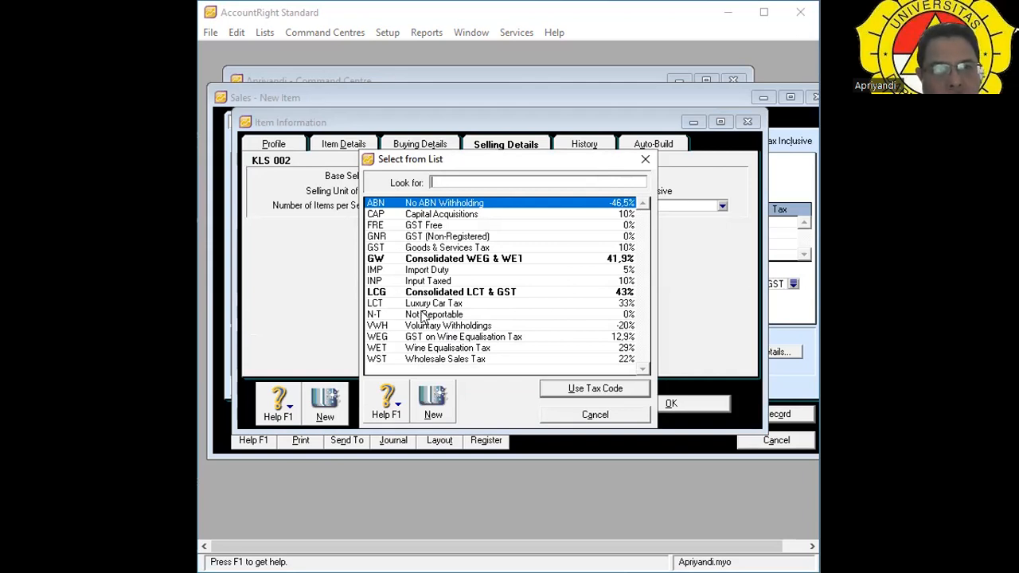
double_click(376, 226)
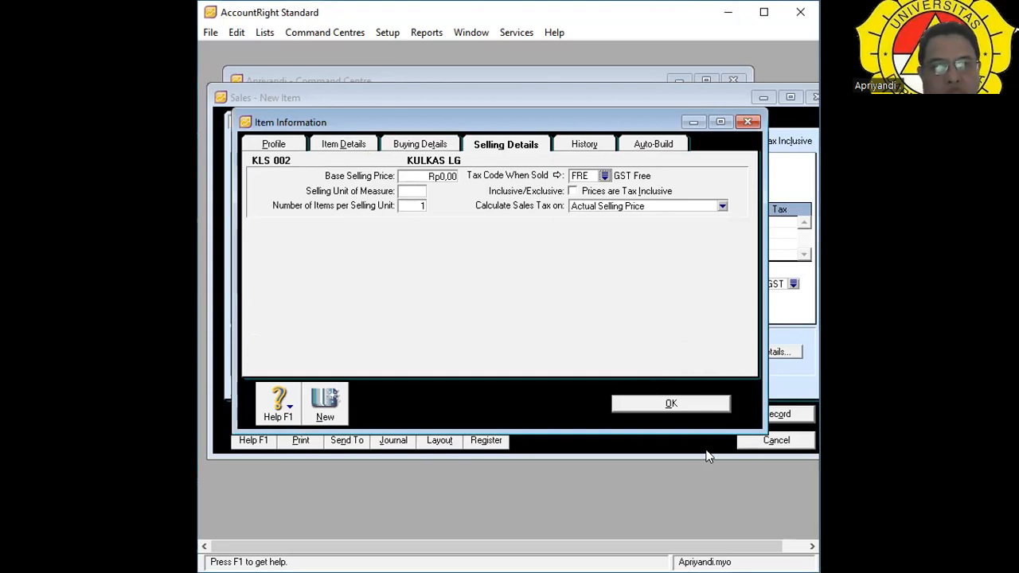
Give the new KULKAS LG item buying tax code FRE, save it, and enter it on invoice line one.
left_click(688, 404)
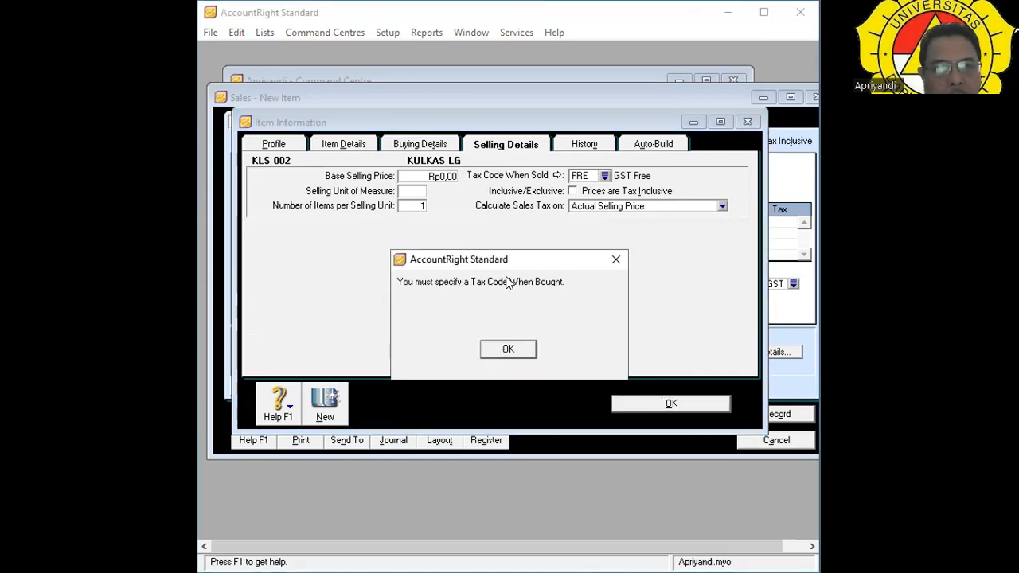
left_click(523, 351)
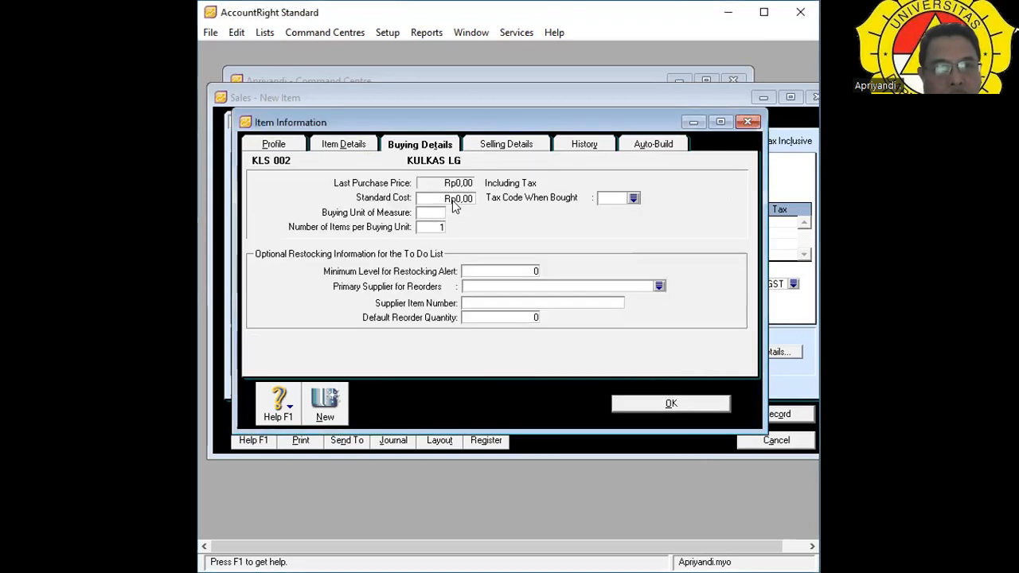
left_click(632, 197)
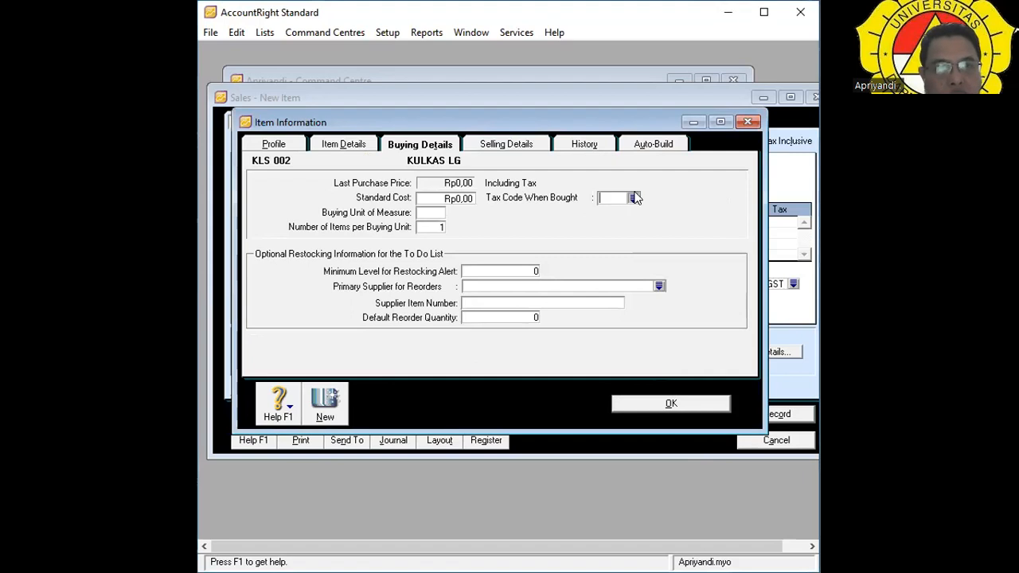
left_click(633, 197)
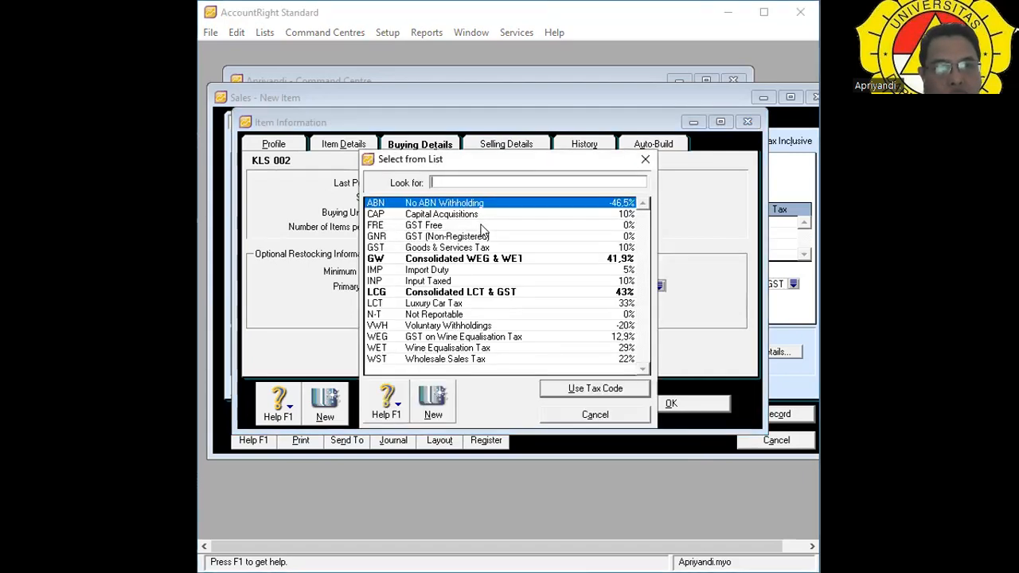
left_click(481, 226)
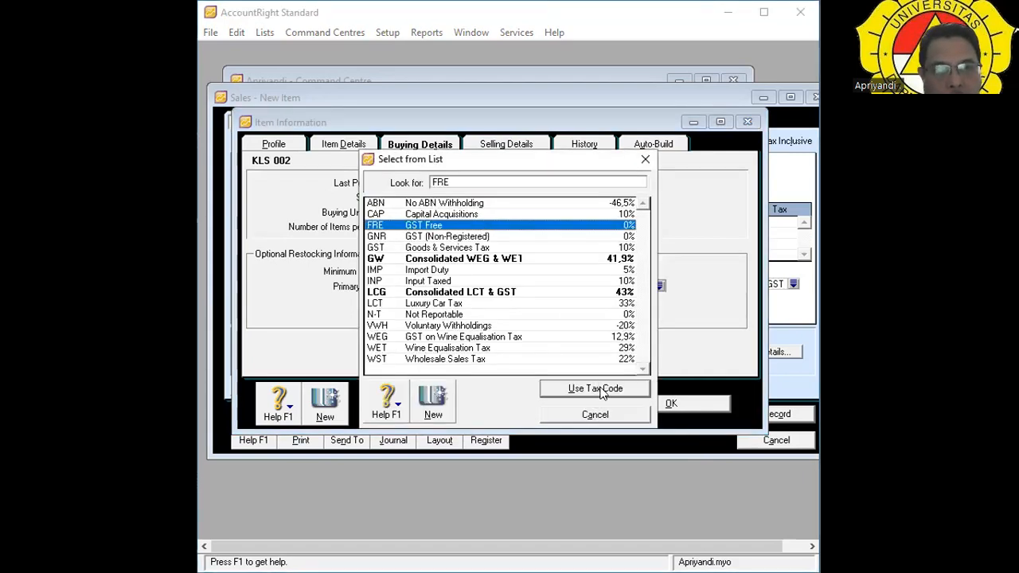
left_click(601, 390)
left_click(671, 405)
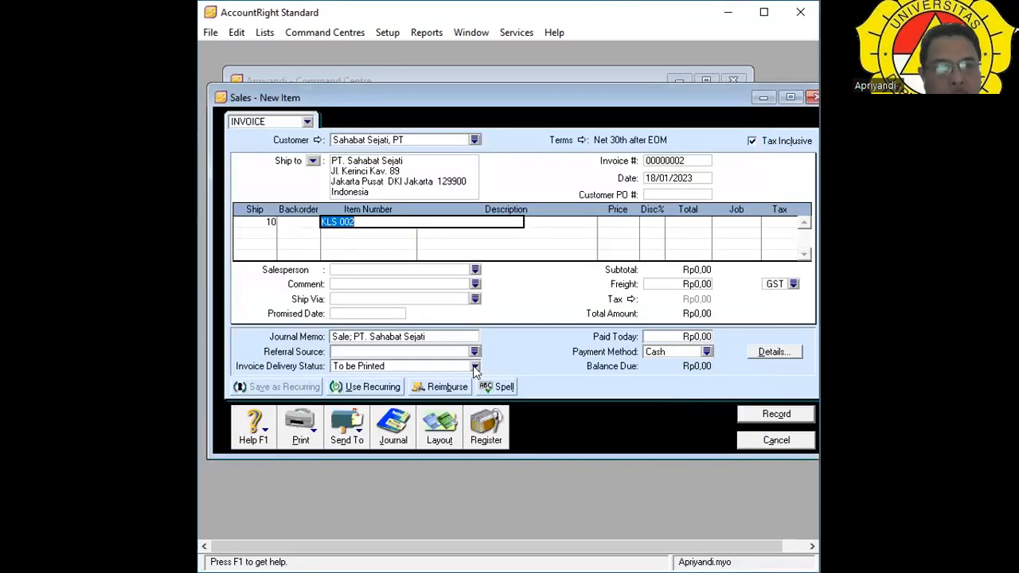
key("Tab")
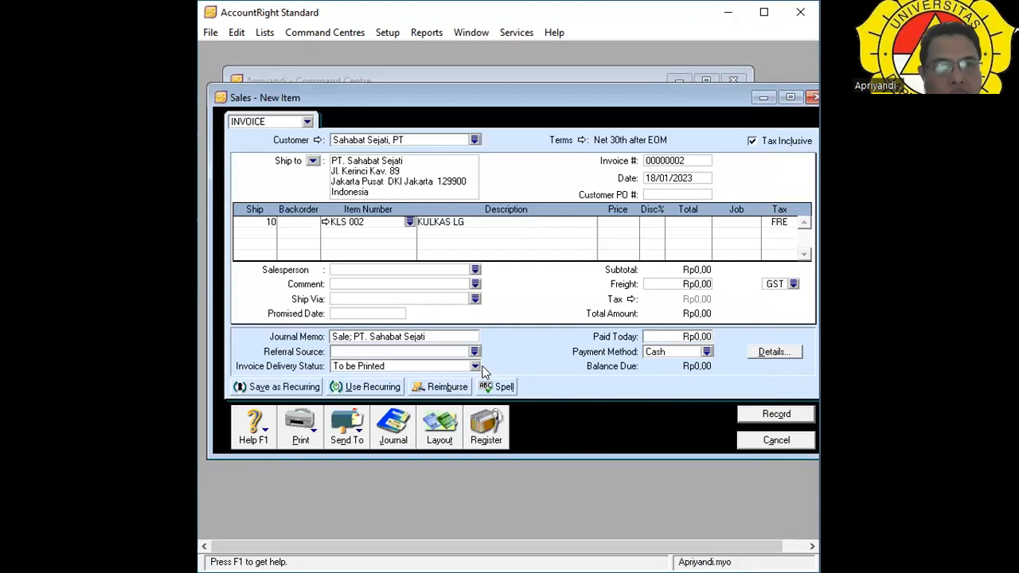
key("Tab")
key("Tab")
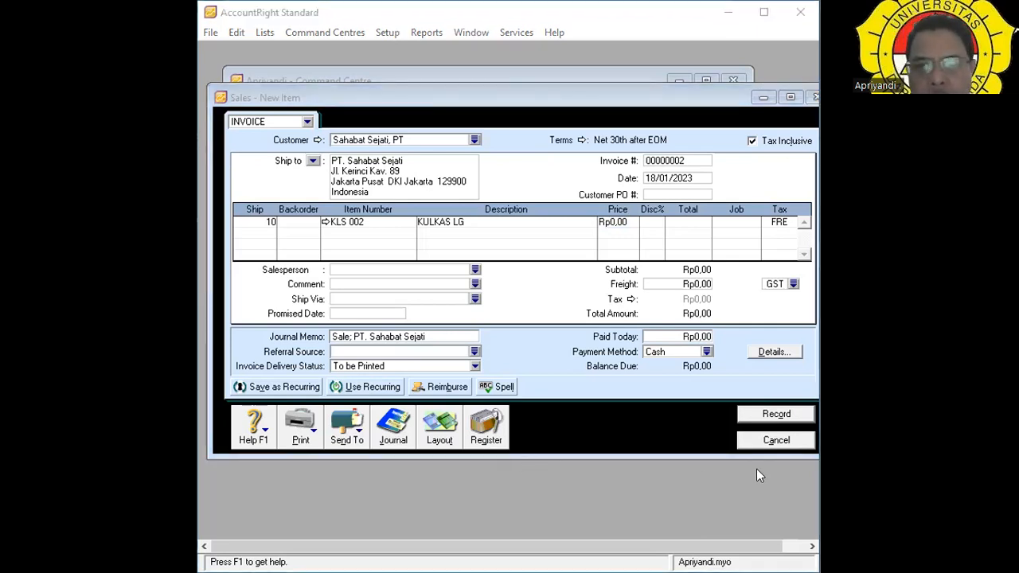
Price the KULKAS LG line at 3100000 per unit and move on to the next row.
left_click(621, 222)
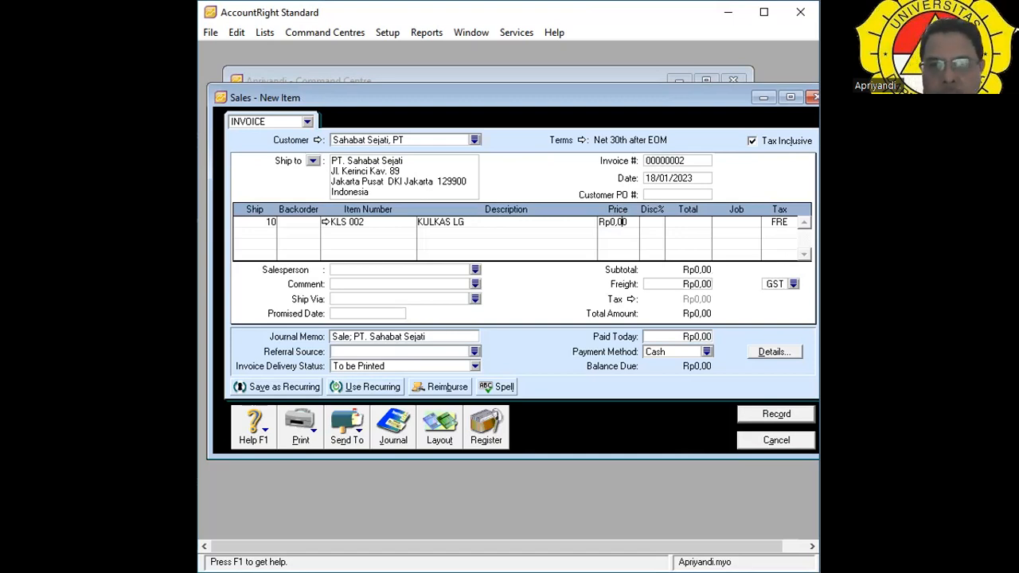
key("BackSpace")
key("BackSpace")
key("BackSpace")
key("BackSpace")
key("BackSpace")
key("BackSpace")
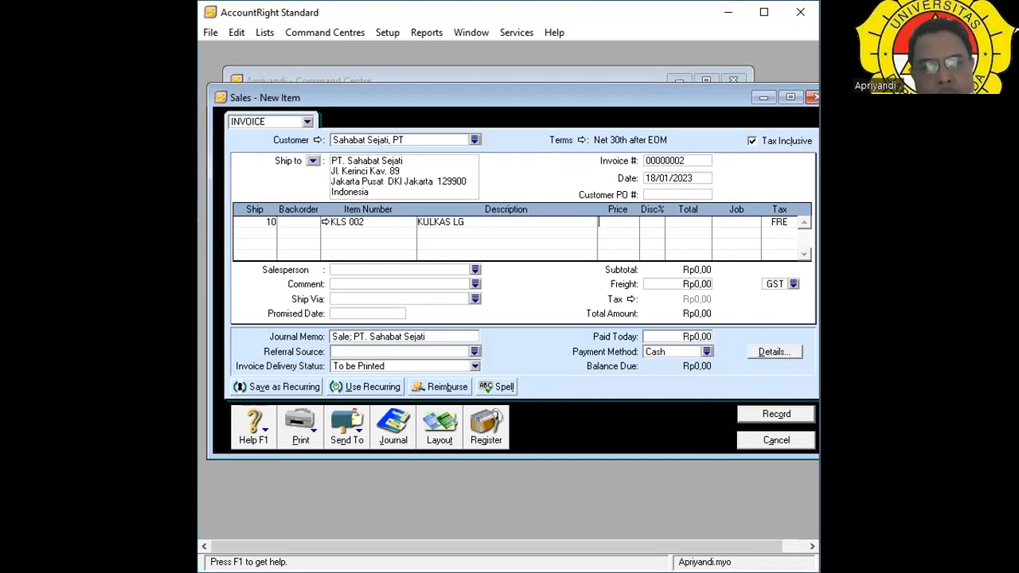
type("3100")
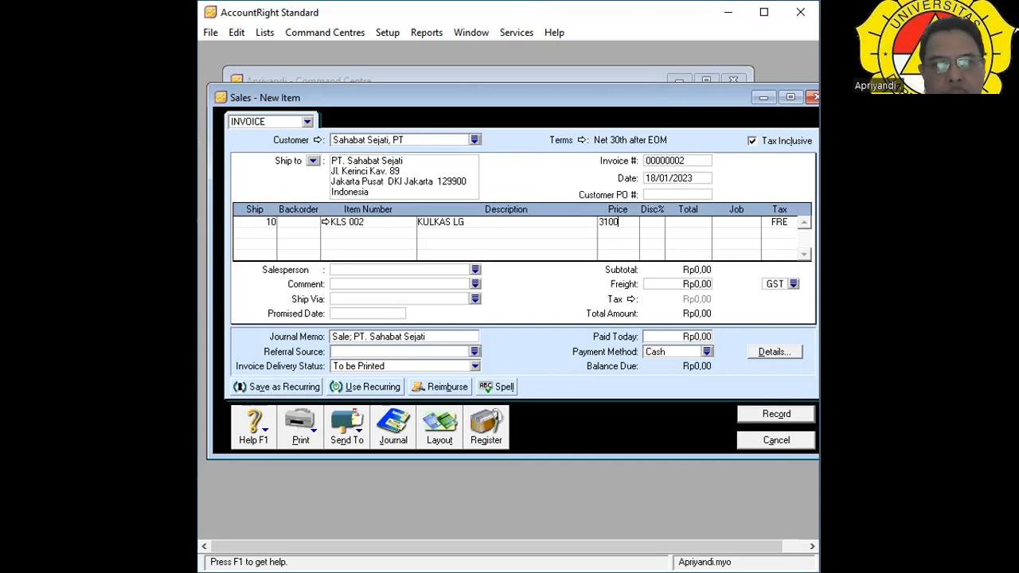
type("000")
key("Tab")
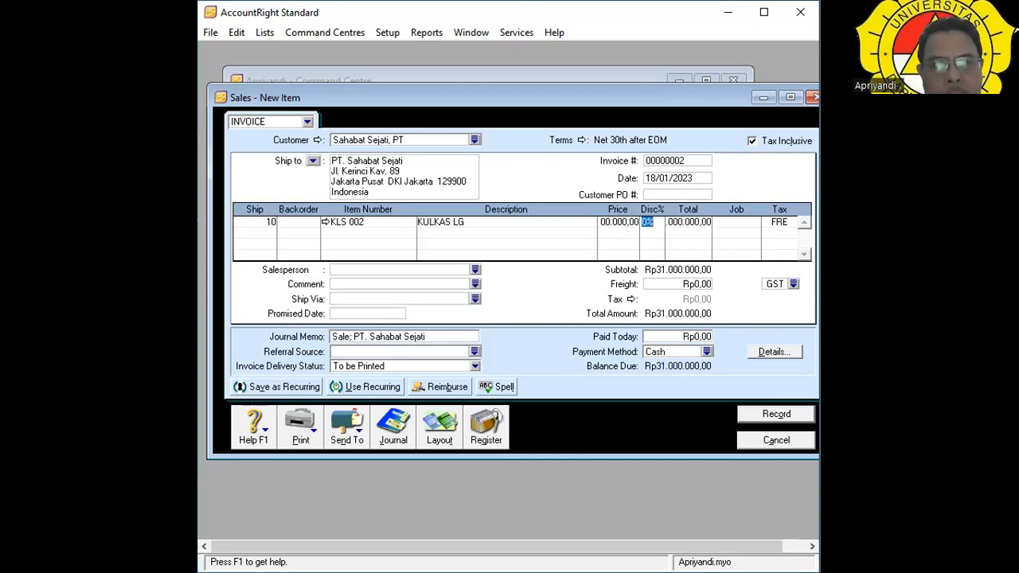
key("Tab")
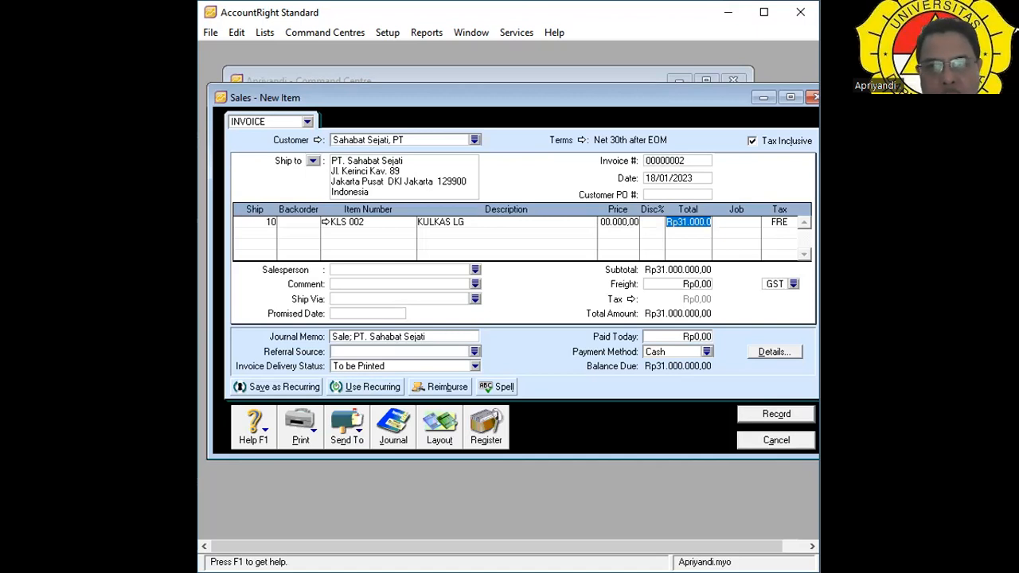
key("Tab")
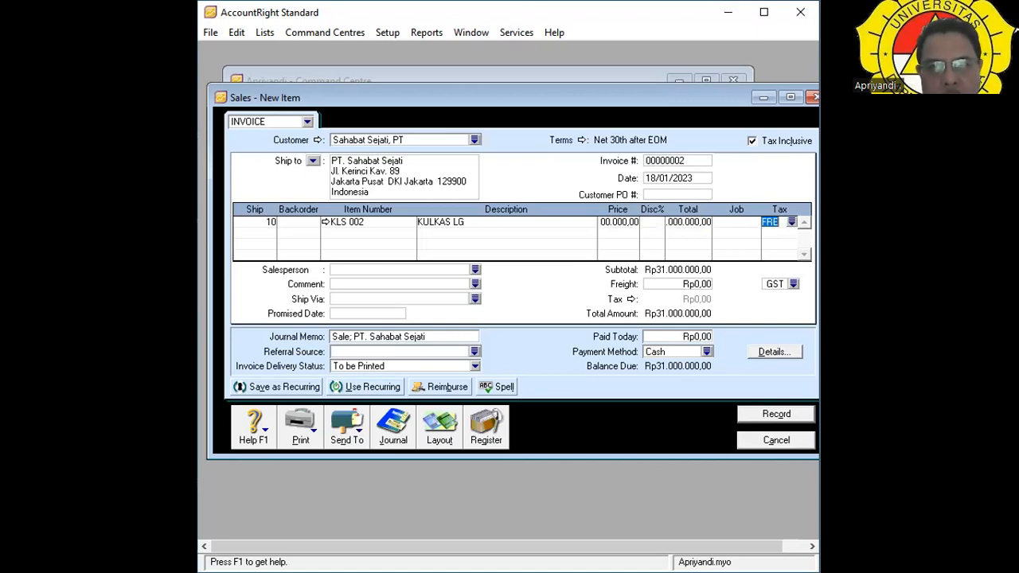
key("Tab")
key("Tab")
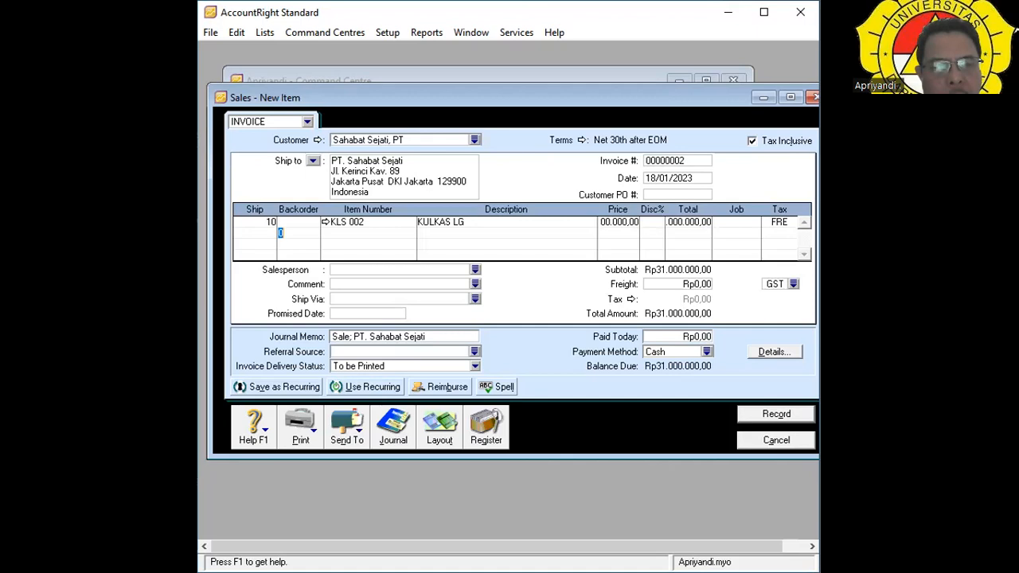
Assign the listed employee as salesperson and add the comment 'We appreciate your business.'.
left_click(474, 270)
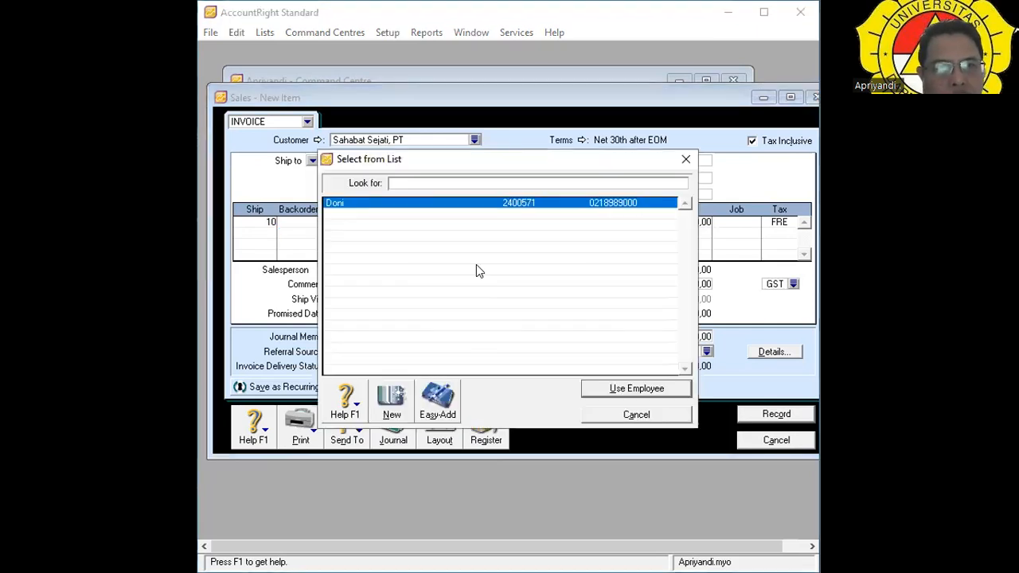
double_click(390, 204)
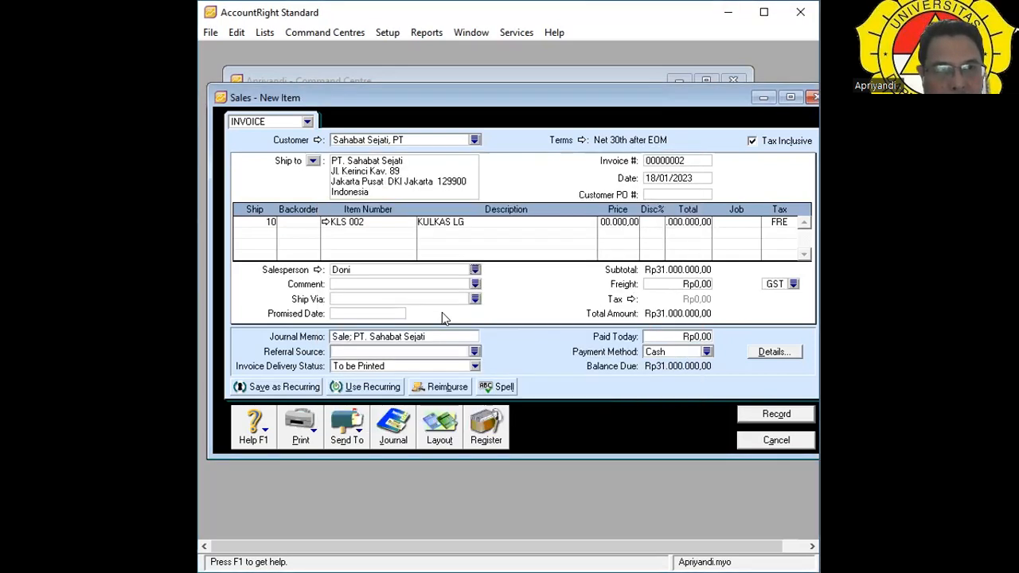
left_click(475, 285)
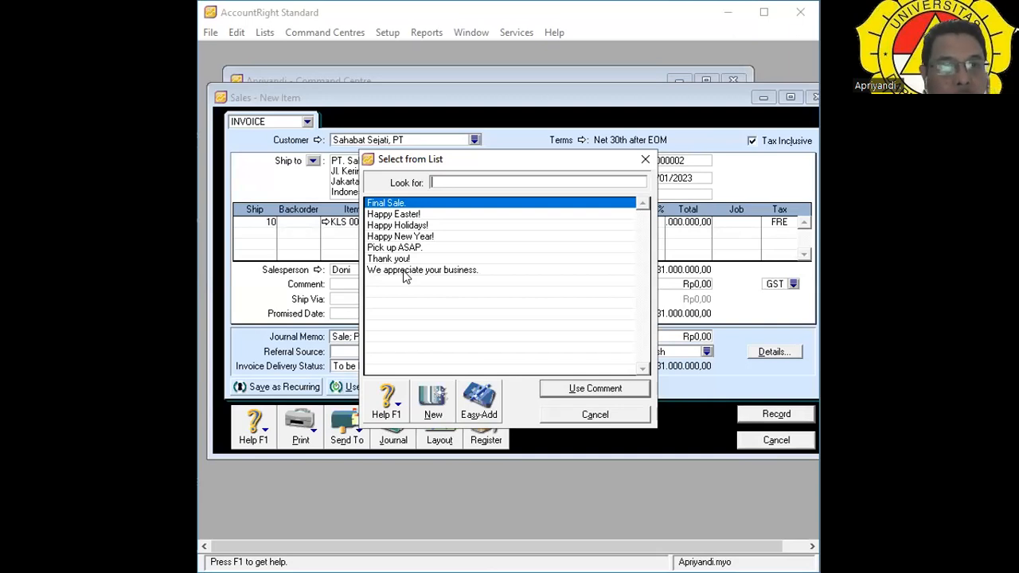
double_click(402, 270)
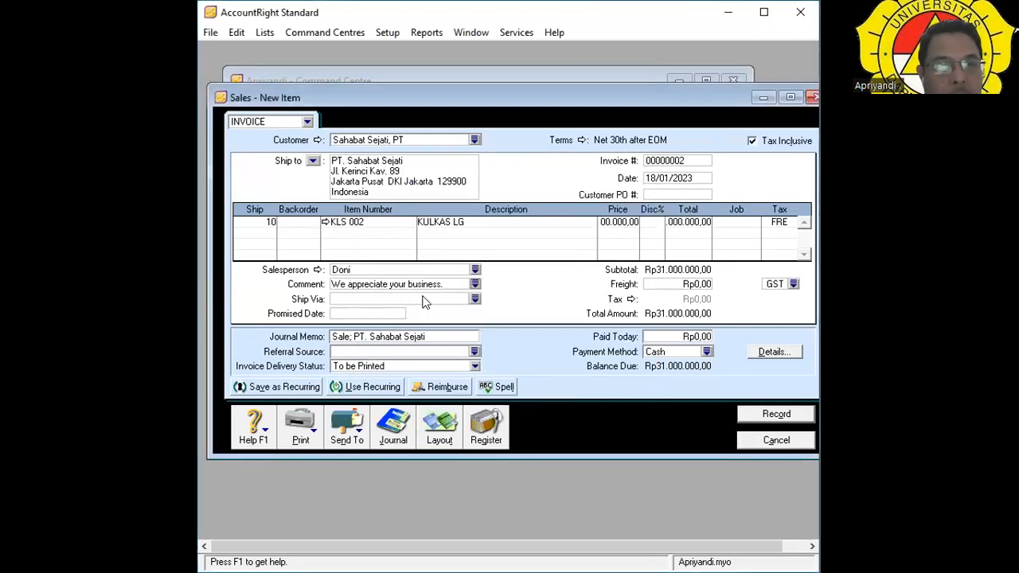
Set the invoice's Ship Via method to Courier.
left_click(473, 300)
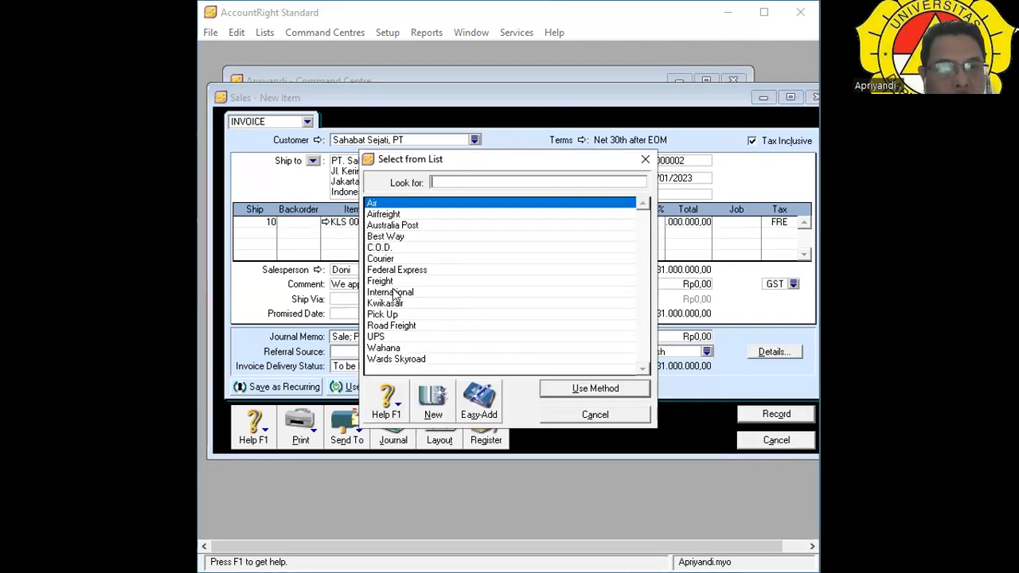
left_click(390, 260)
double_click(390, 260)
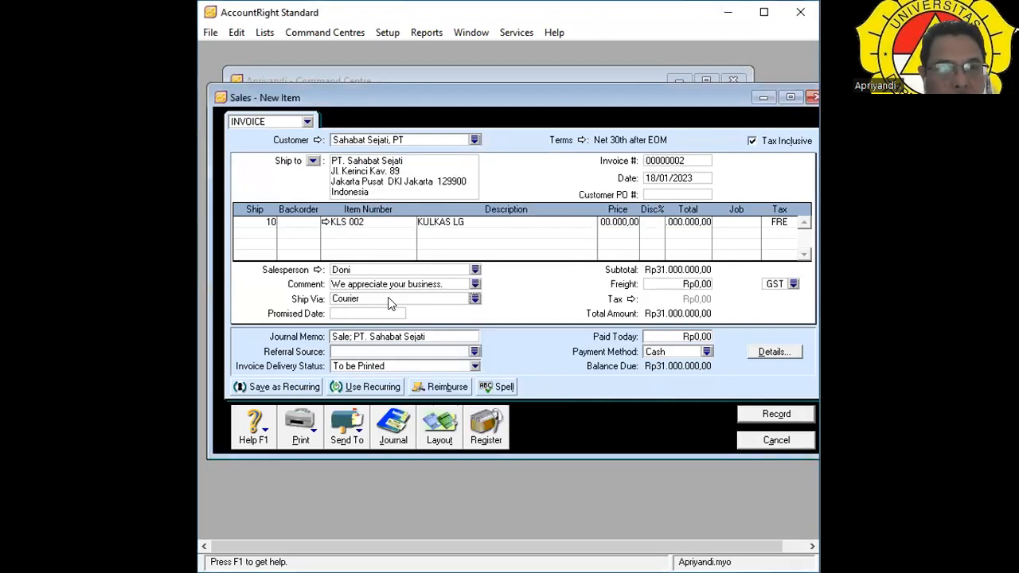
left_click(474, 299)
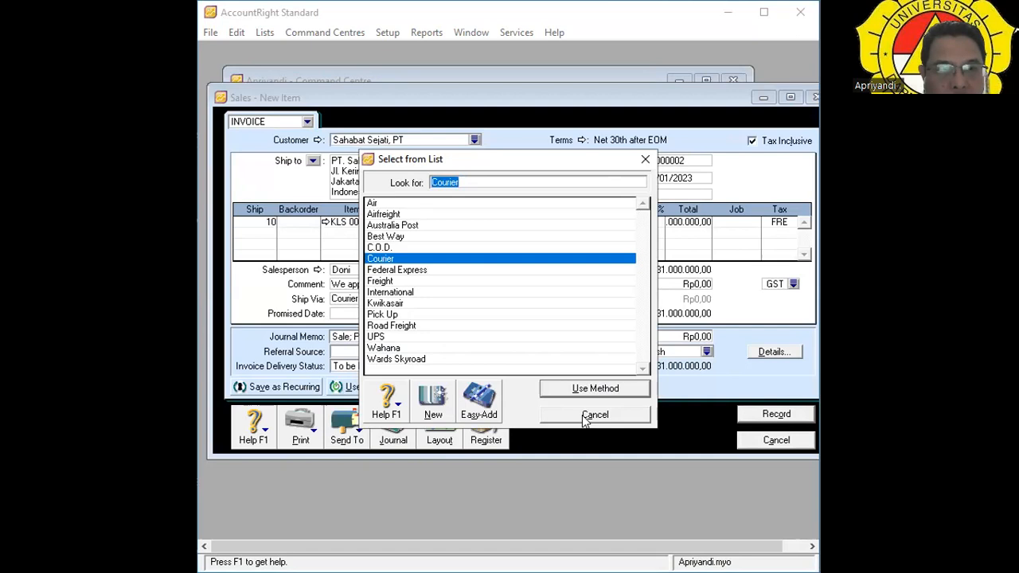
left_click(595, 388)
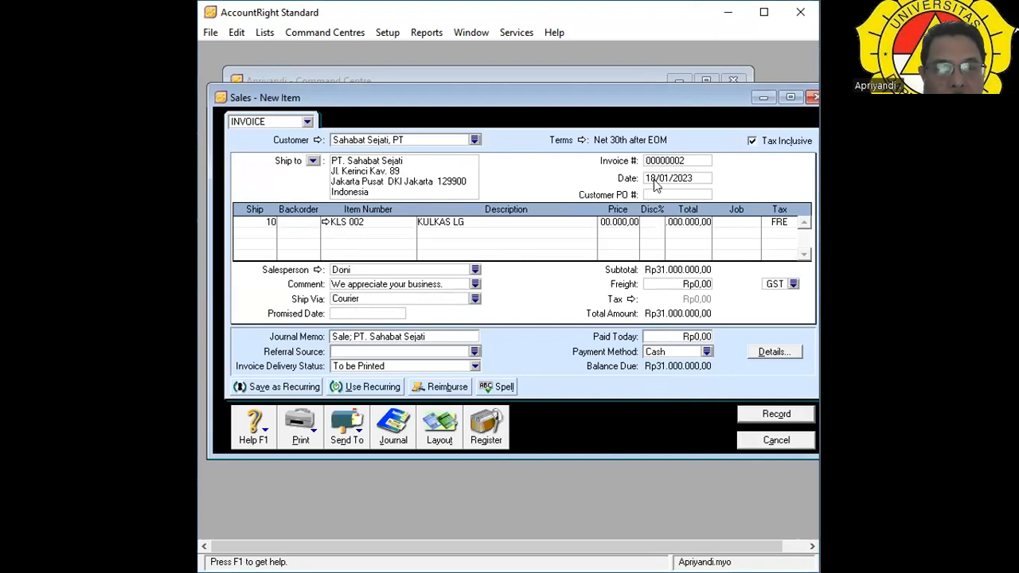
Enter promised date 20/10/2023 and move on to the referral source field.
type("20/1")
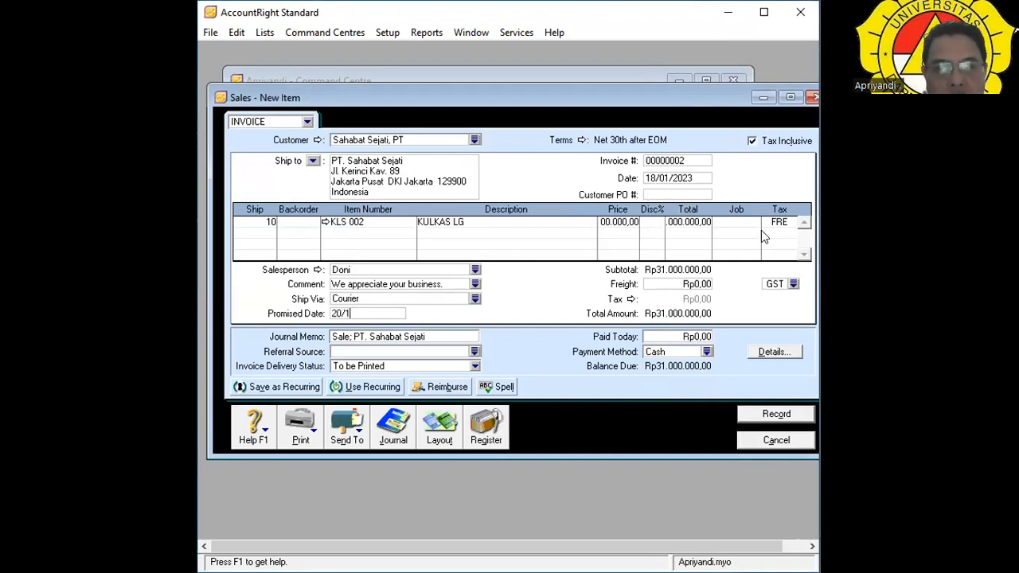
type("0/2")
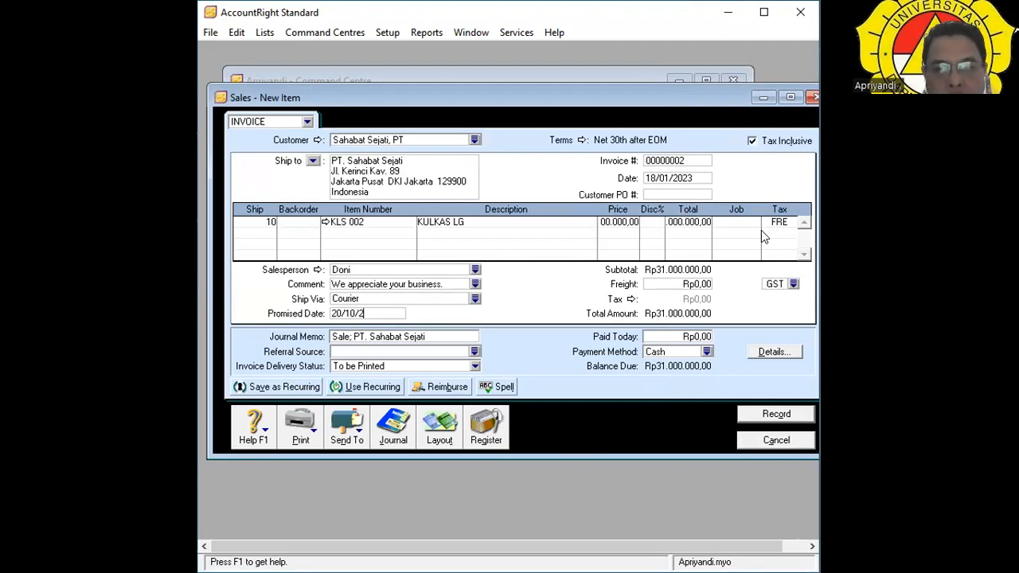
type("023")
key("Tab")
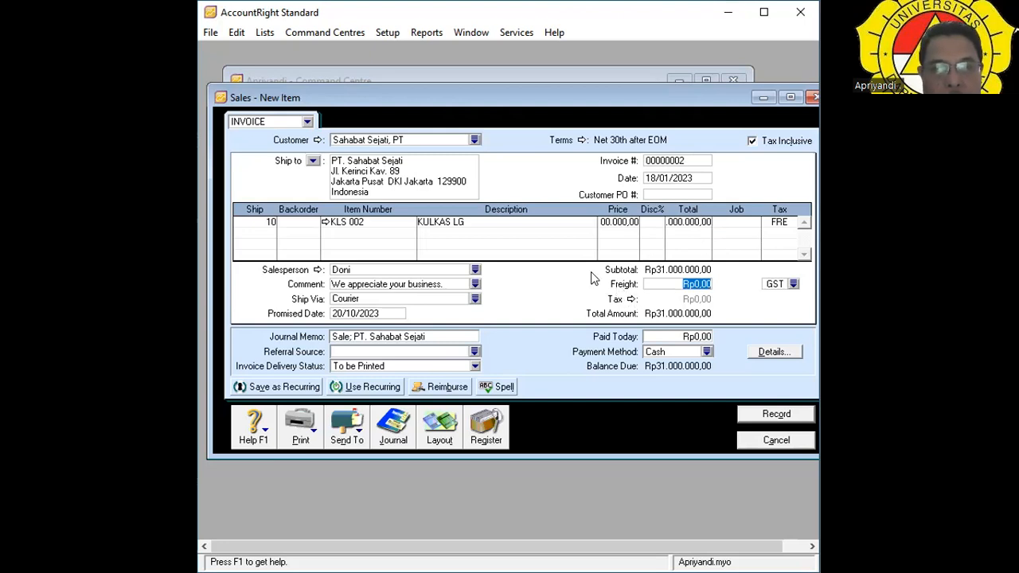
key("Tab")
key("Tab")
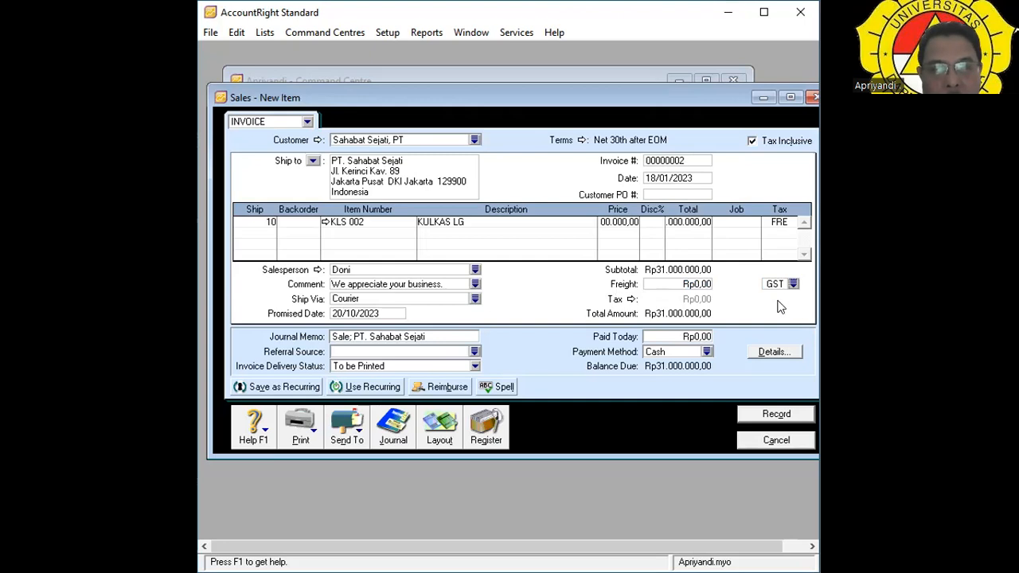
key("Tab")
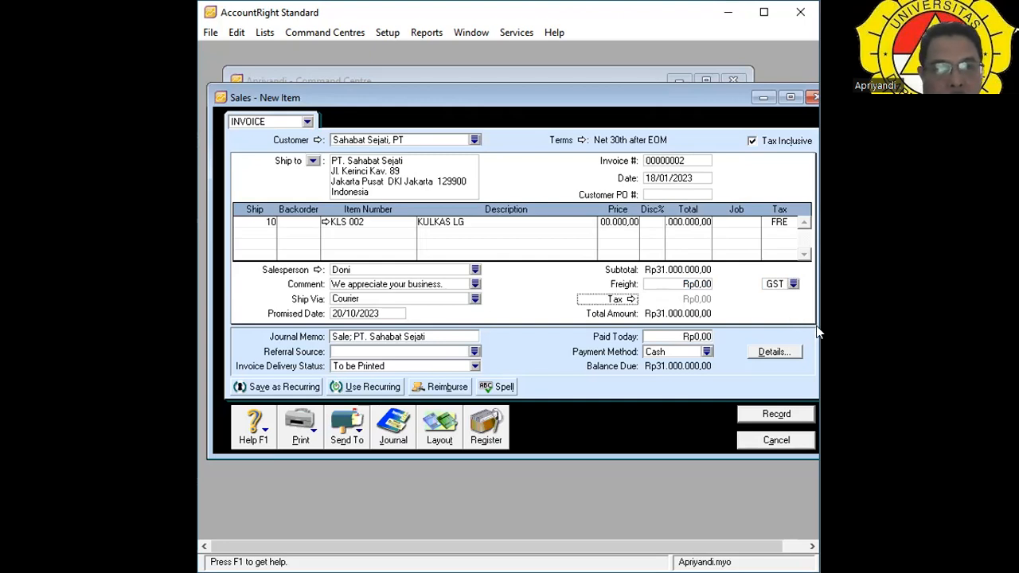
key("Tab")
key("Tab")
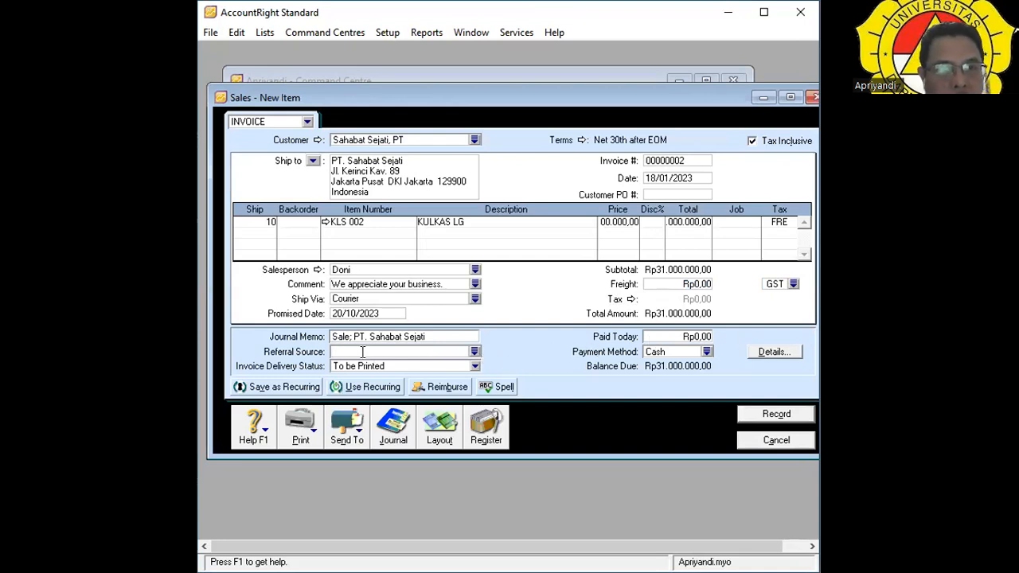
Choose Product Review from the Referral Source list.
left_click(473, 355)
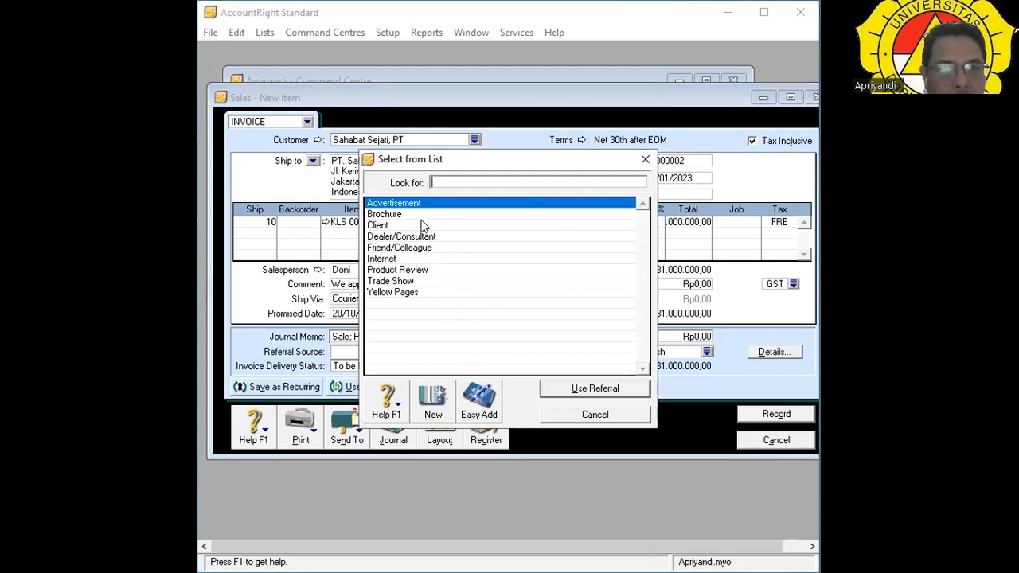
left_click(427, 270)
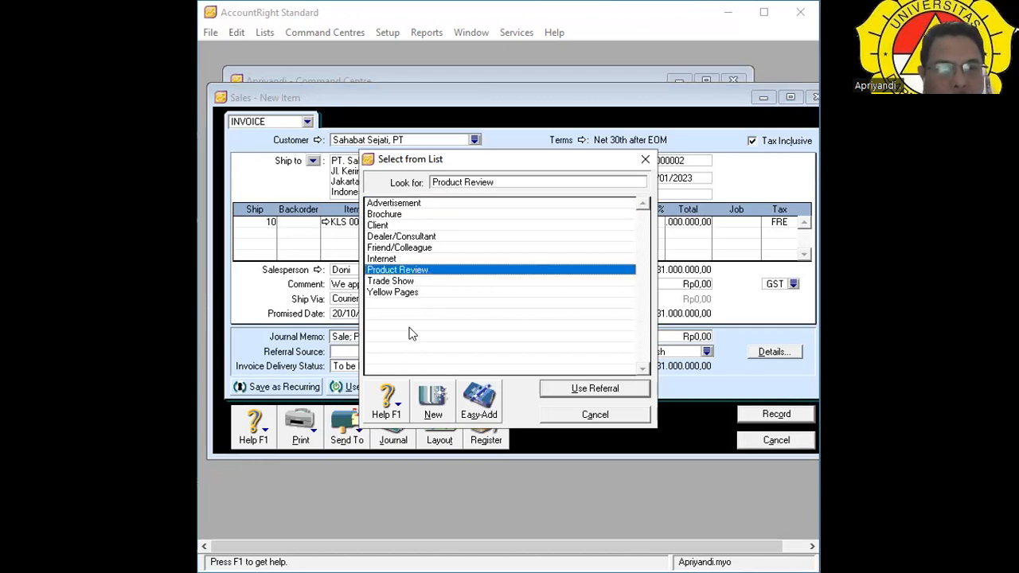
key("Return")
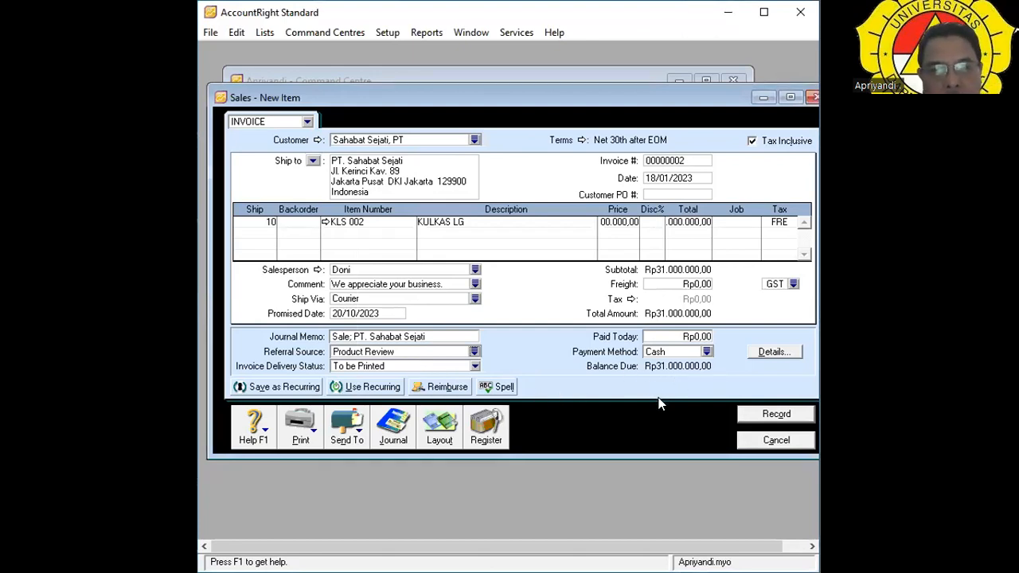
Record the invoice, choosing Backorder for the 10 short KULKAS LG units.
left_click(776, 417)
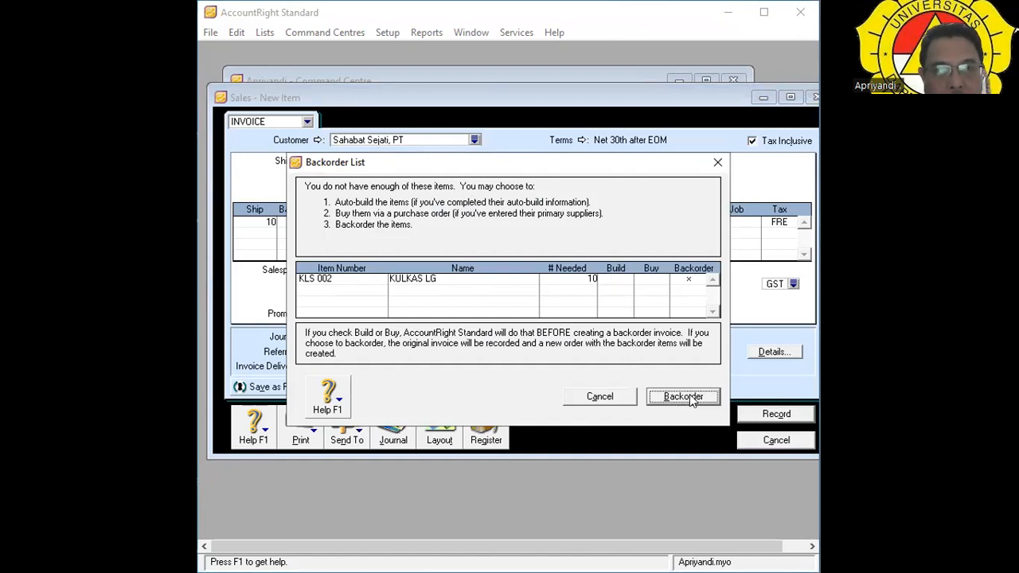
left_click(695, 402)
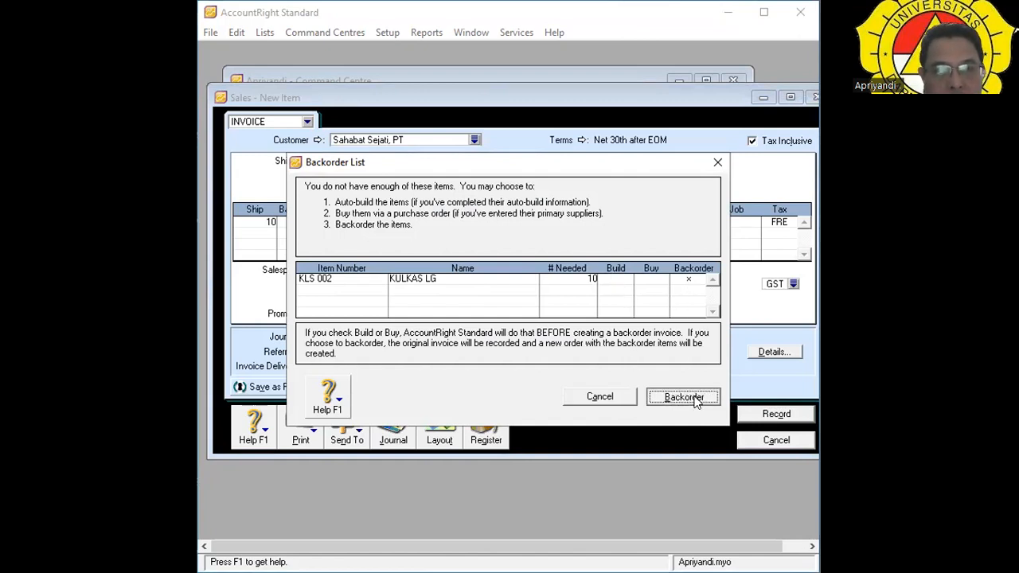
left_click(776, 413)
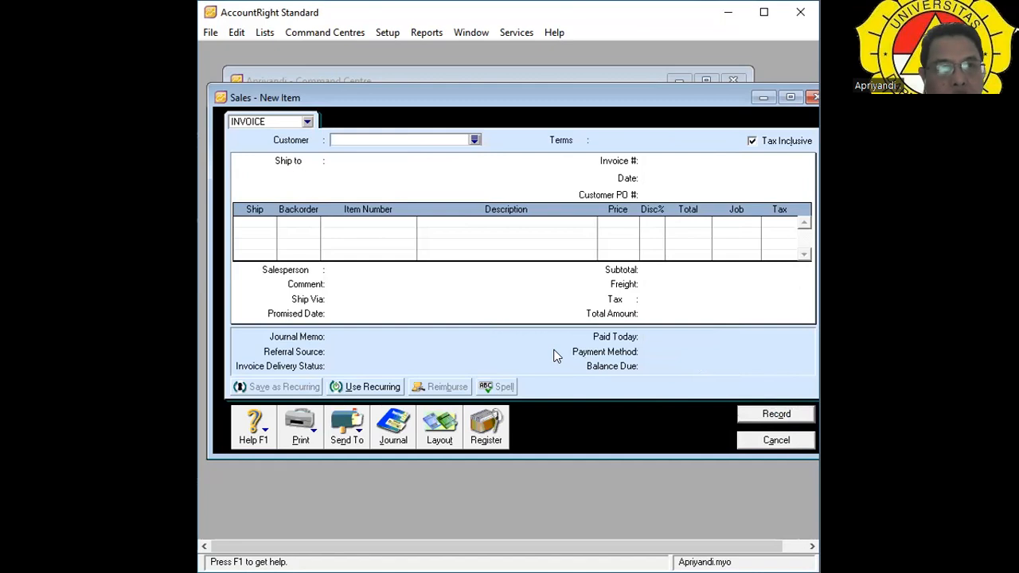
Open Sahabat Sejati's 18/01/2023 sale 00000002 from the Sales Register's All Sales list.
left_click(482, 439)
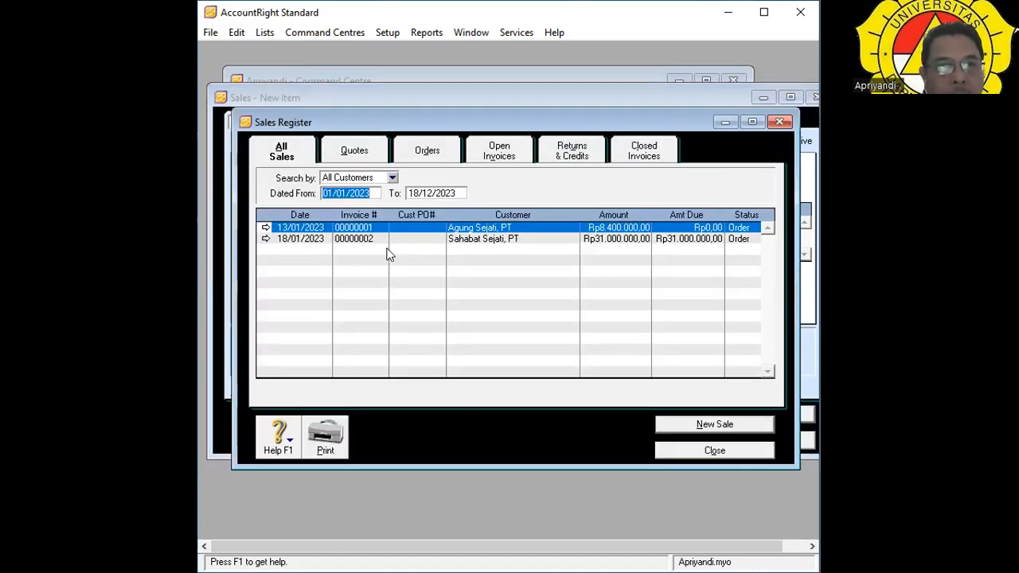
left_click(693, 239)
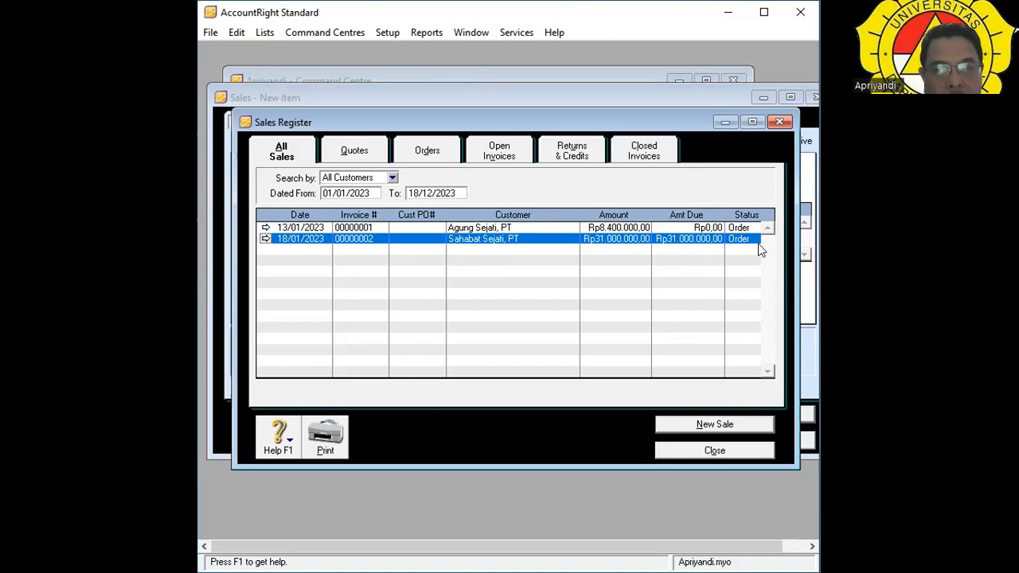
left_click(265, 239)
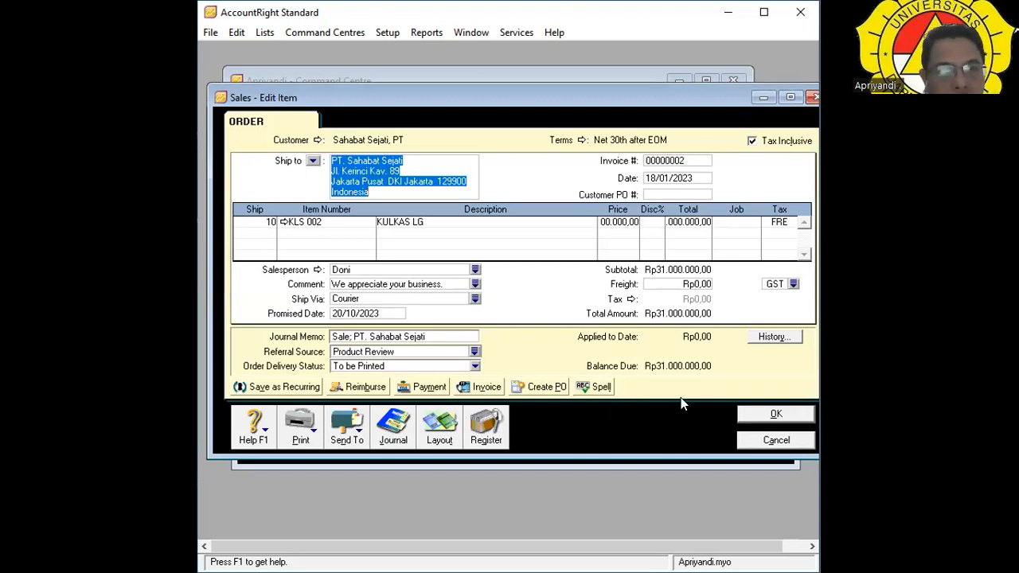
Reopen order 00000002 from the Sales Register and convert it into an invoice.
left_click(763, 416)
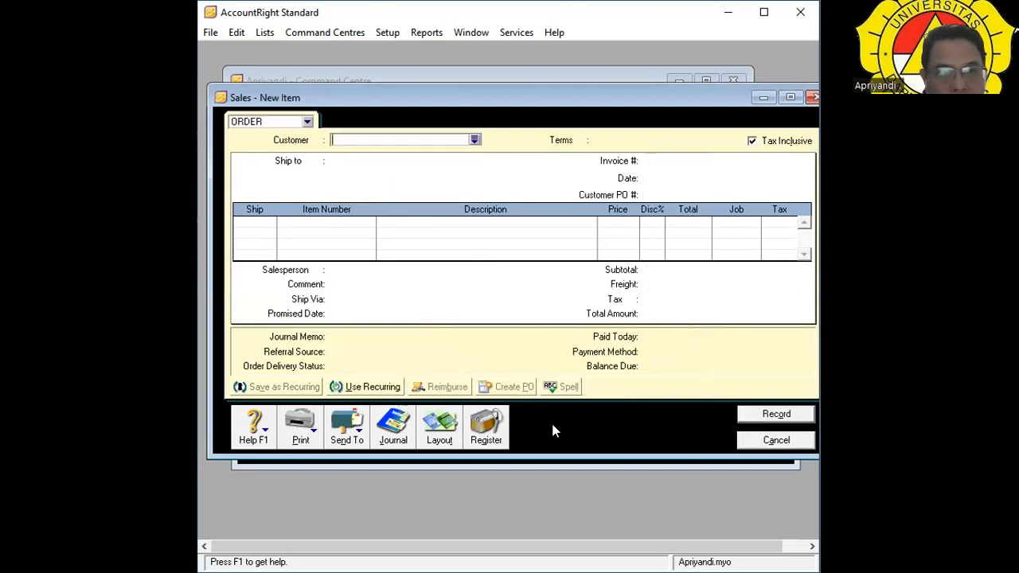
left_click(487, 427)
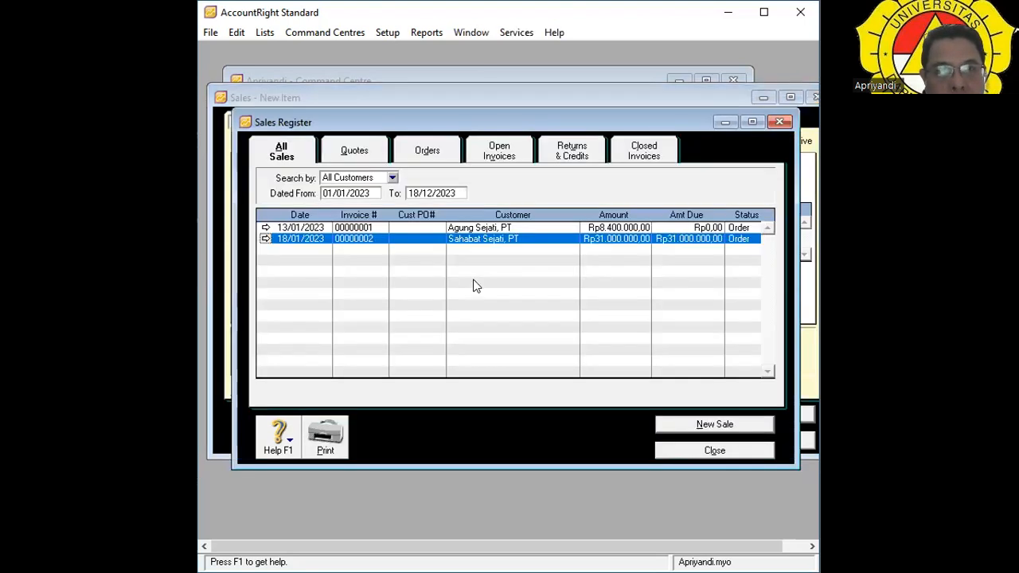
left_click(266, 240)
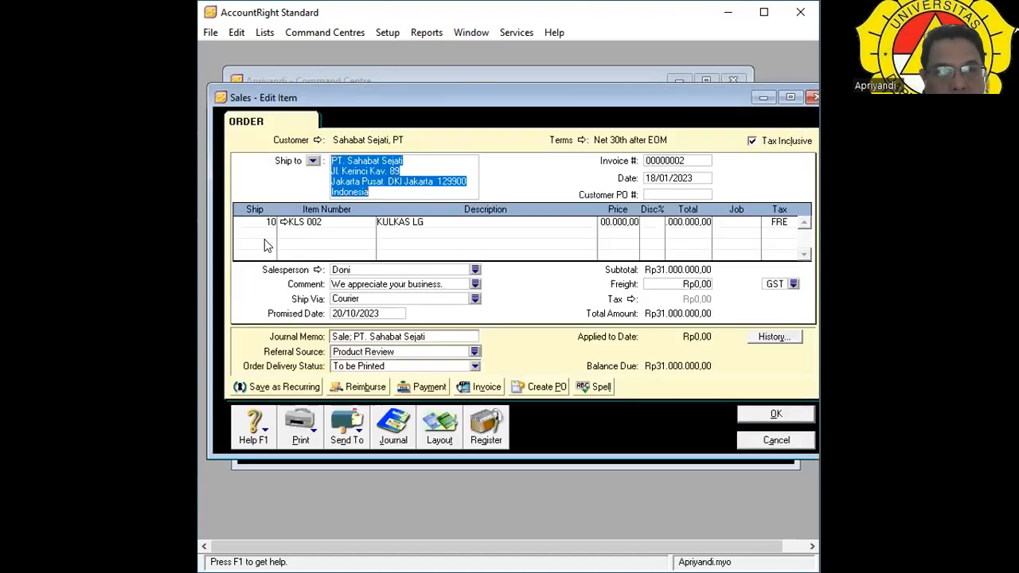
left_click(480, 388)
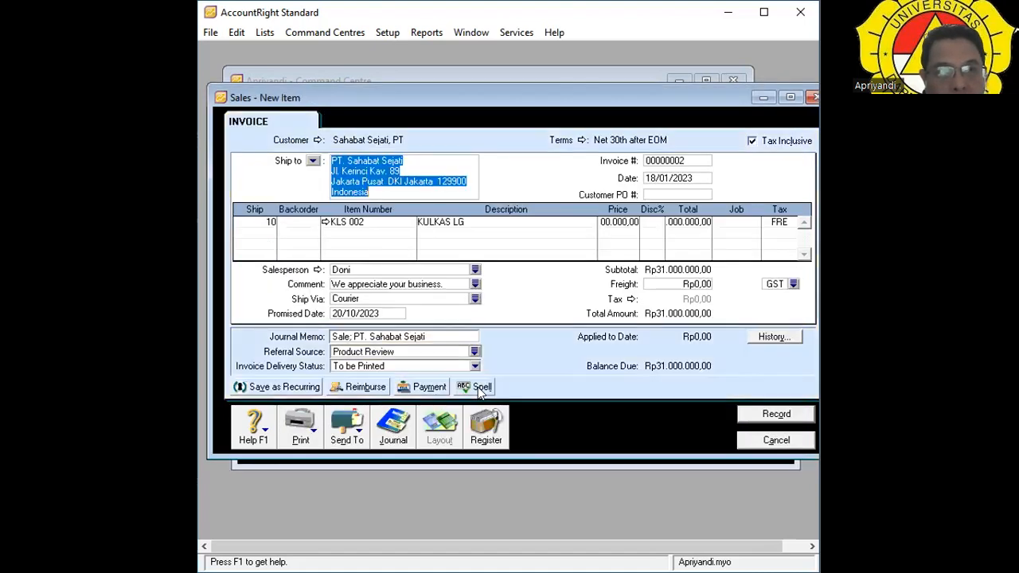
Record the converted invoice, closing the Backorder List, and return to All Sales.
left_click(774, 417)
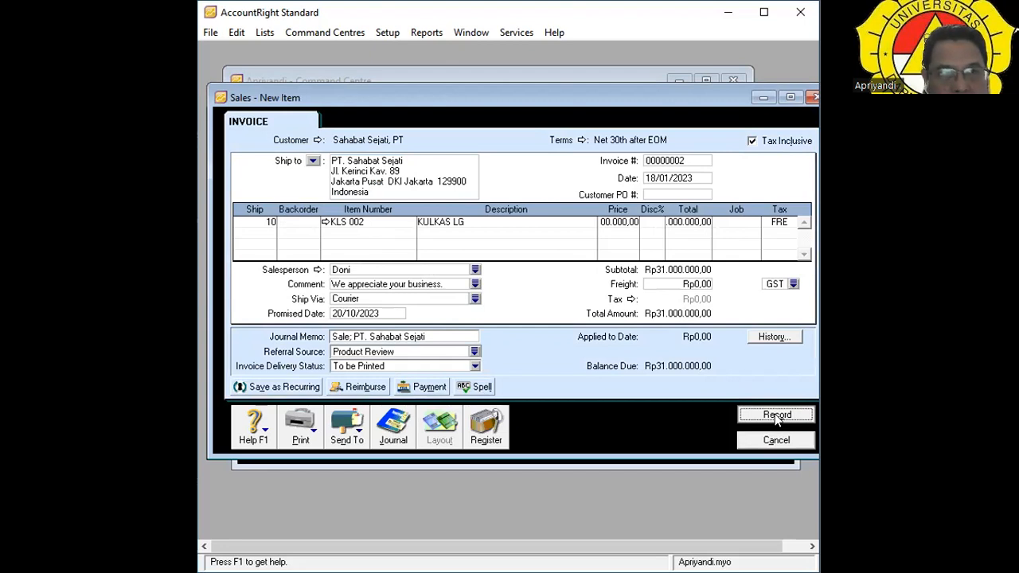
left_click(777, 415)
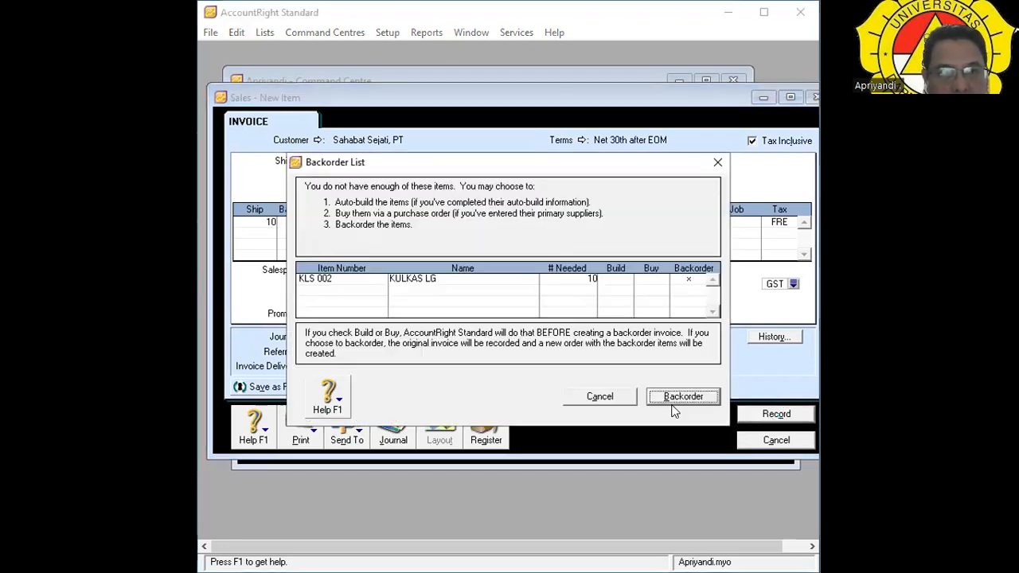
left_click(683, 396)
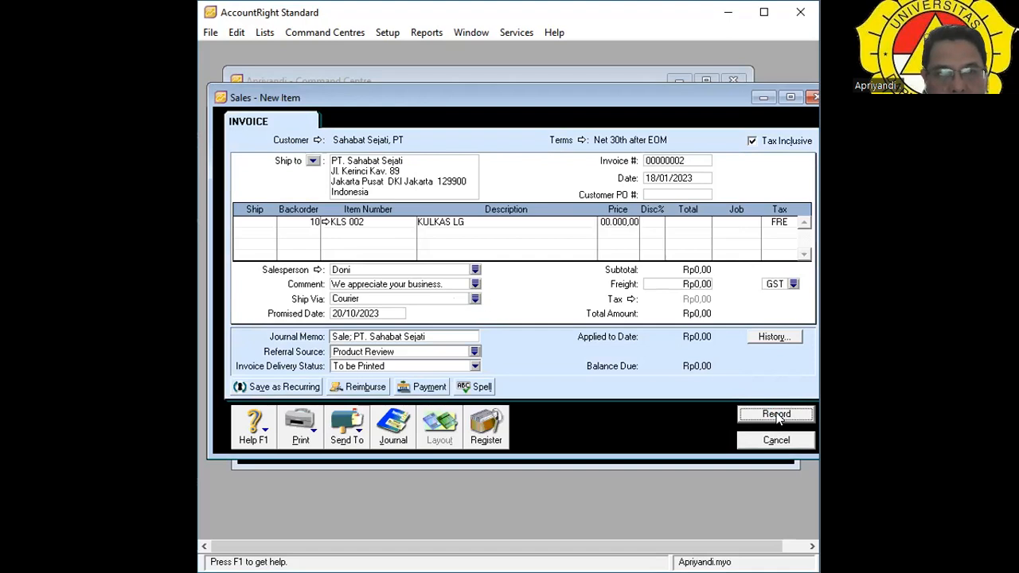
left_click(776, 415)
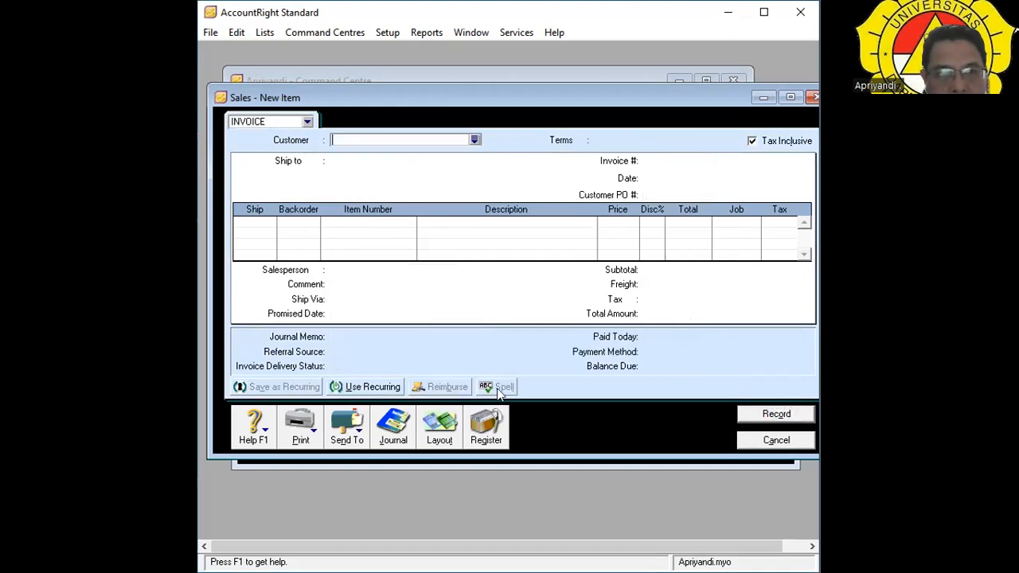
left_click(487, 430)
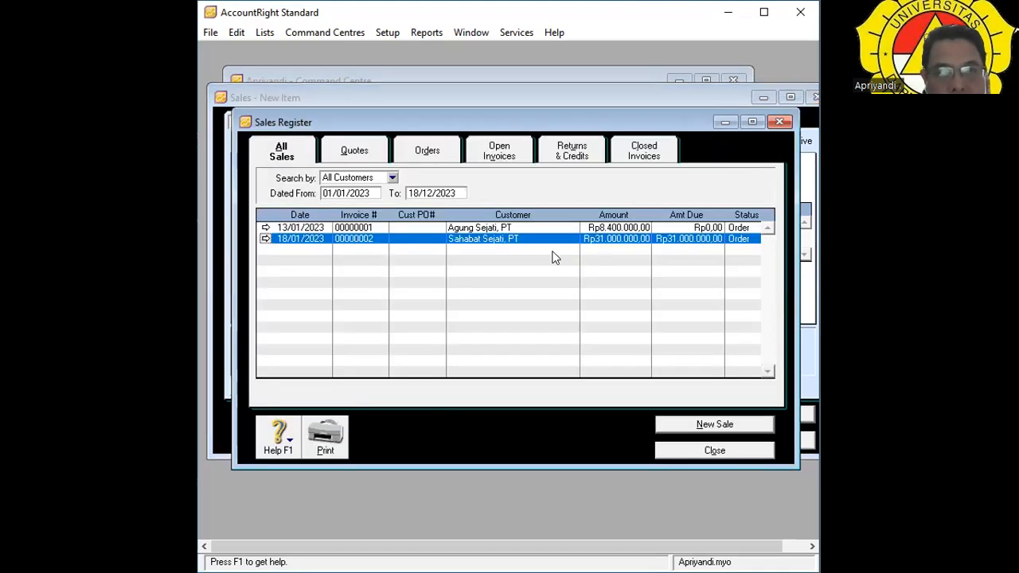
Open order 00000002 and start a Receive Payments entry for Sahabat Sejati, PT.
left_click(264, 238)
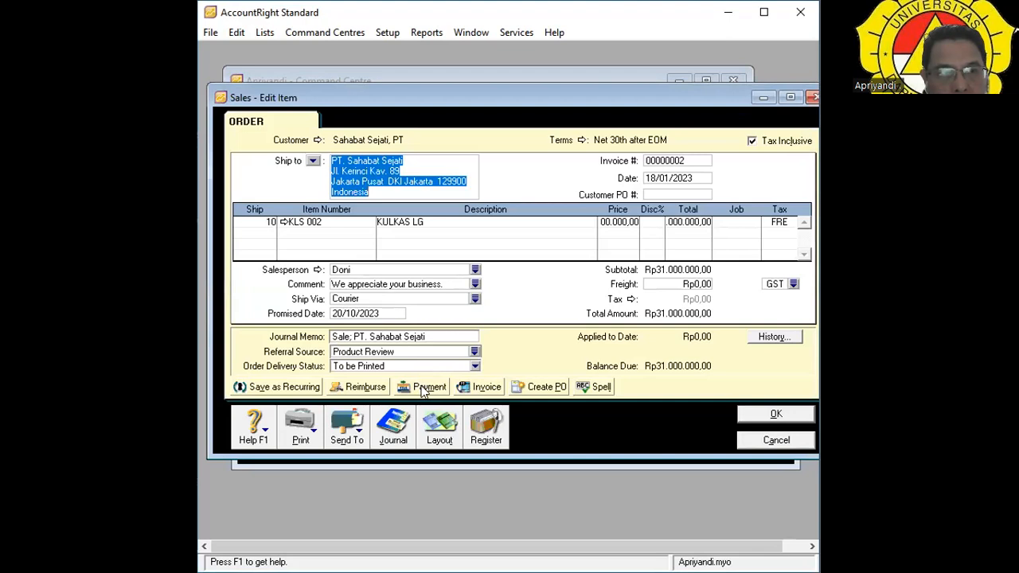
left_click(423, 388)
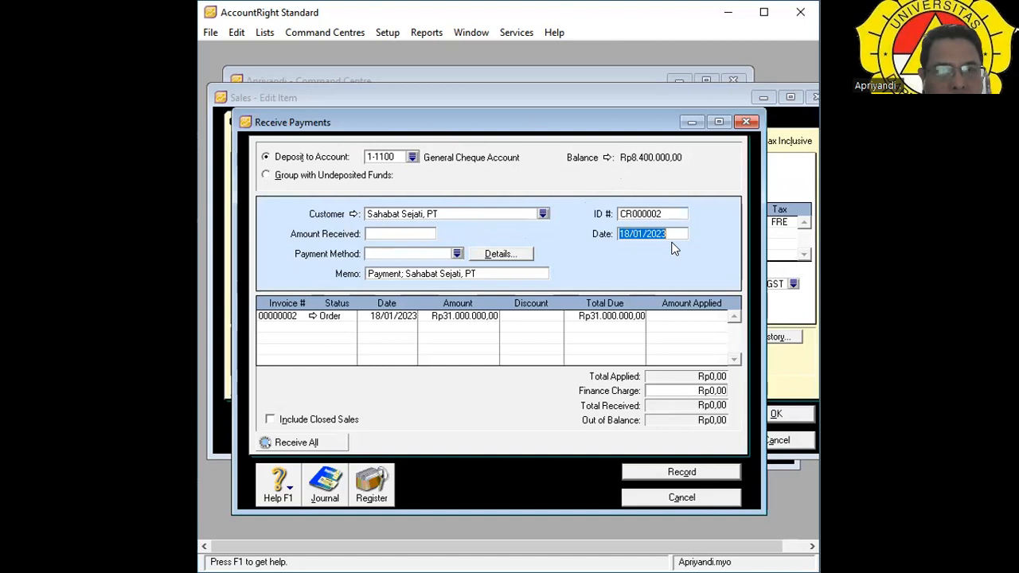
left_click(379, 235)
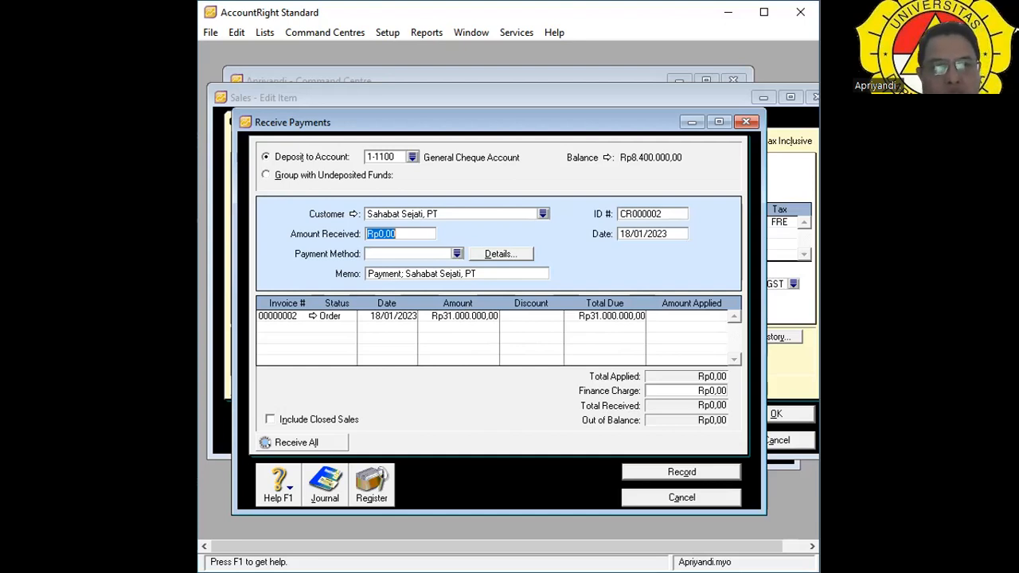
Enter 31.000.000 as the amount received and choose Bank Card as payment method.
type("31")
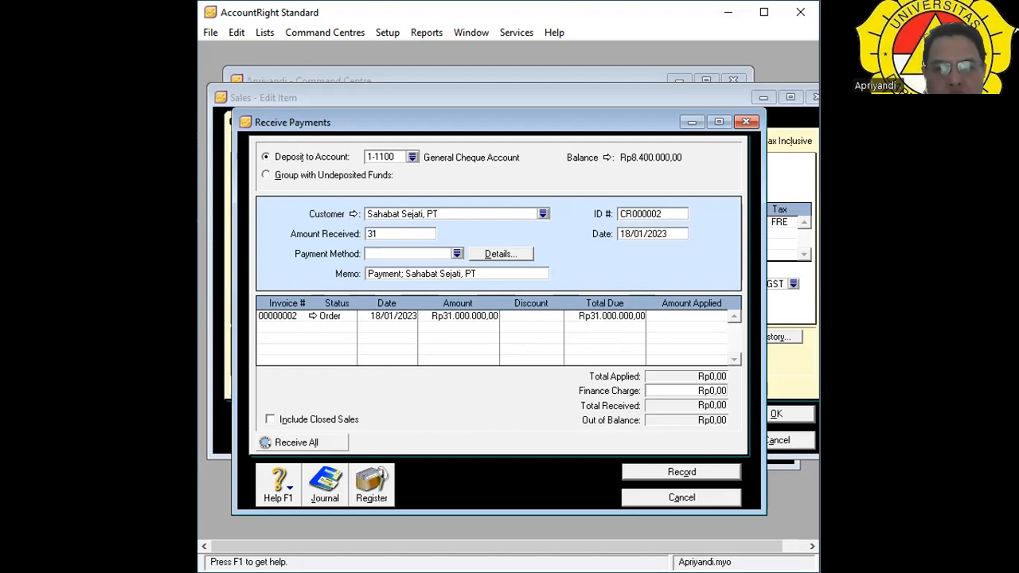
type(".000.000")
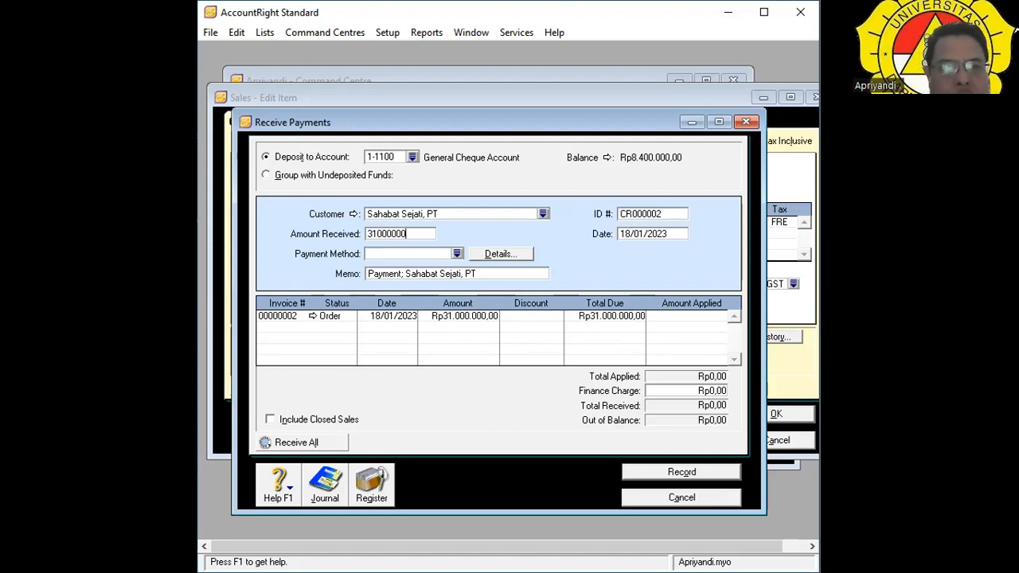
key("Tab")
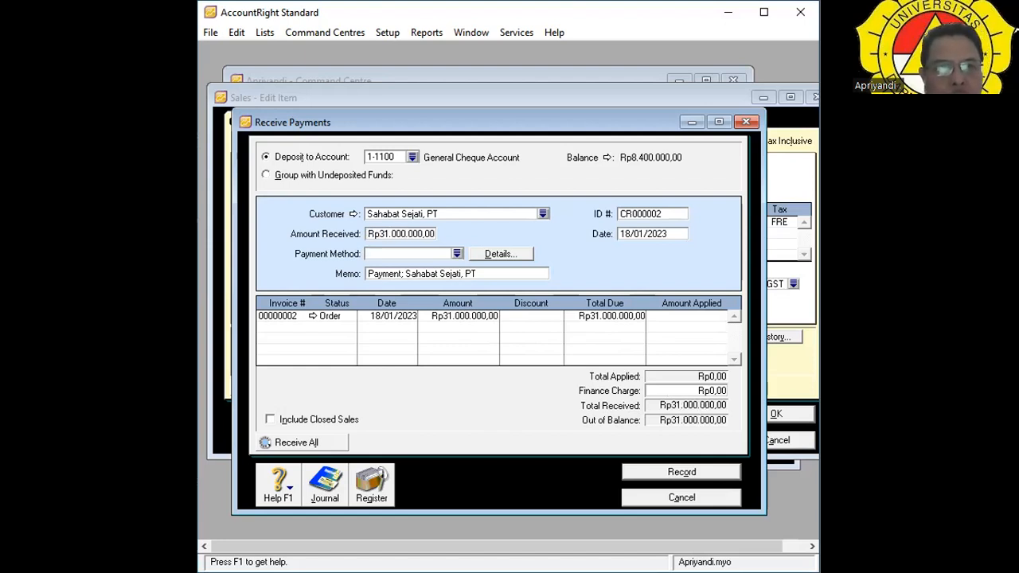
left_click(457, 254)
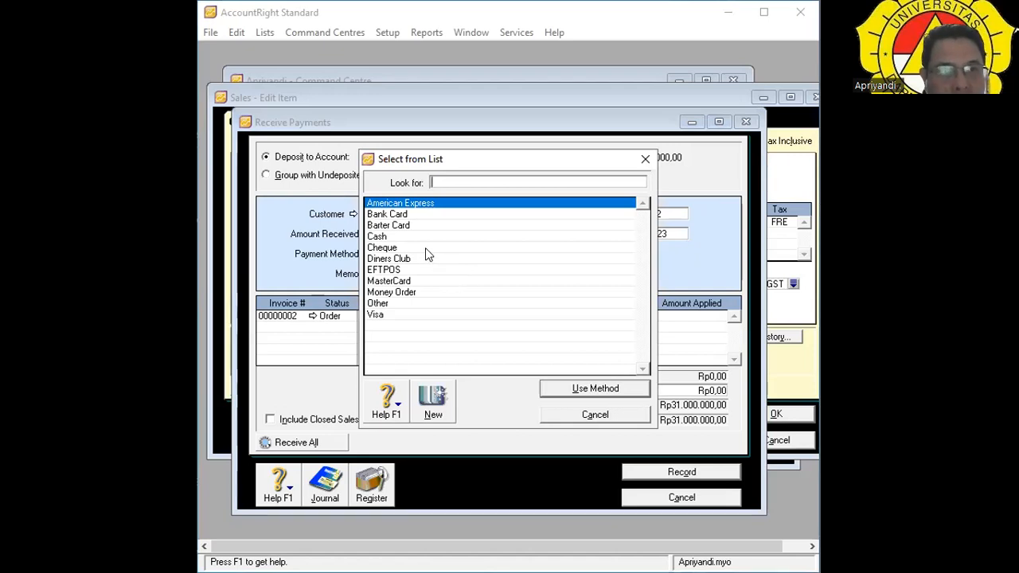
double_click(402, 215)
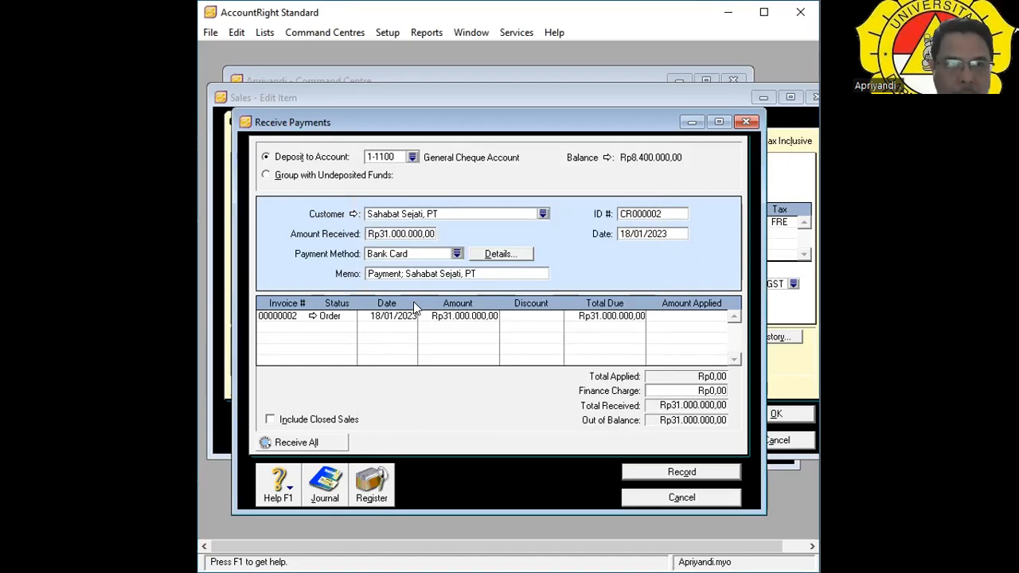
Apply the full Rp31.000.000,00 payment to order 00000002.
key("Tab")
key("Tab")
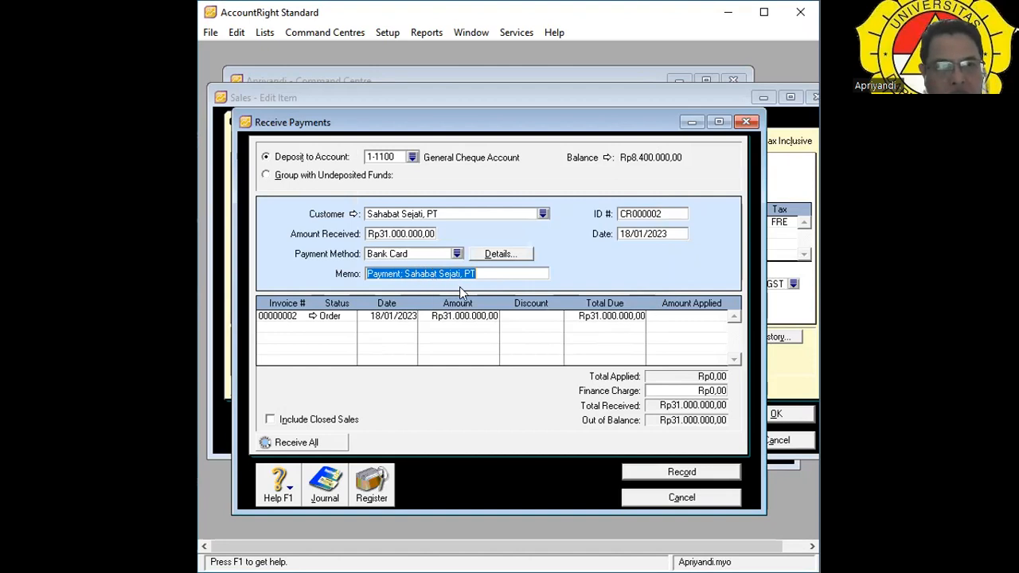
key("Tab")
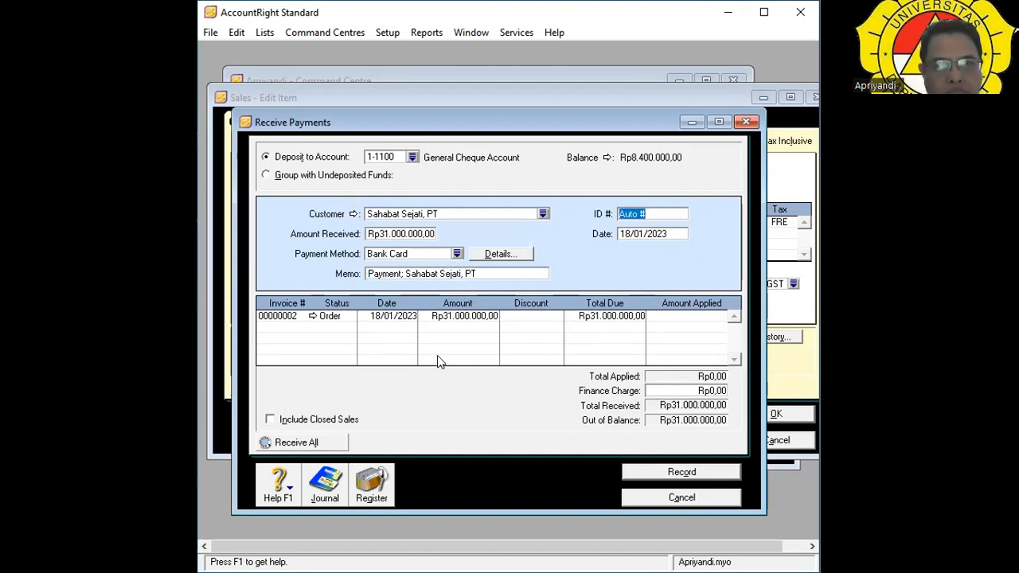
key("Tab")
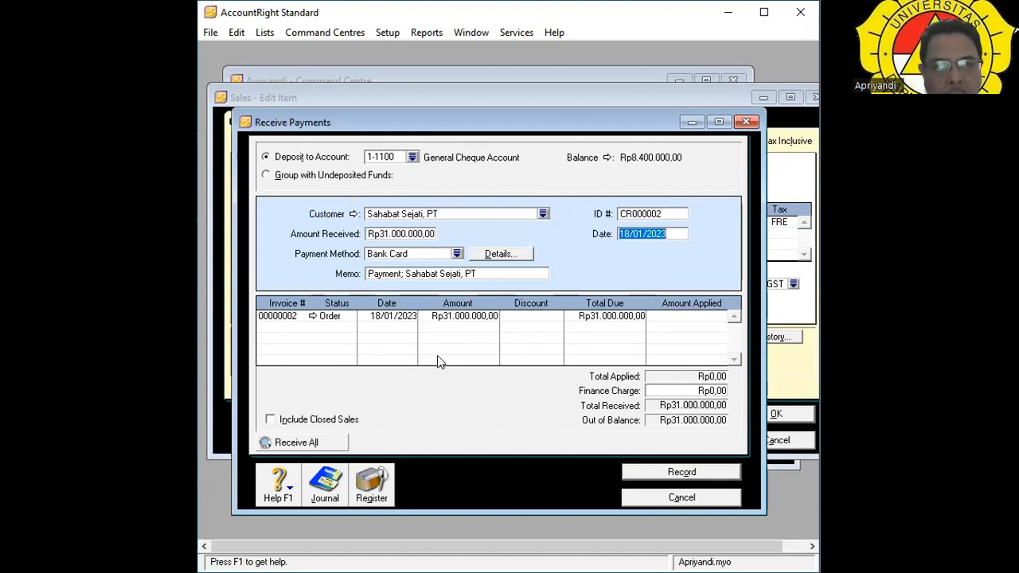
key("Tab")
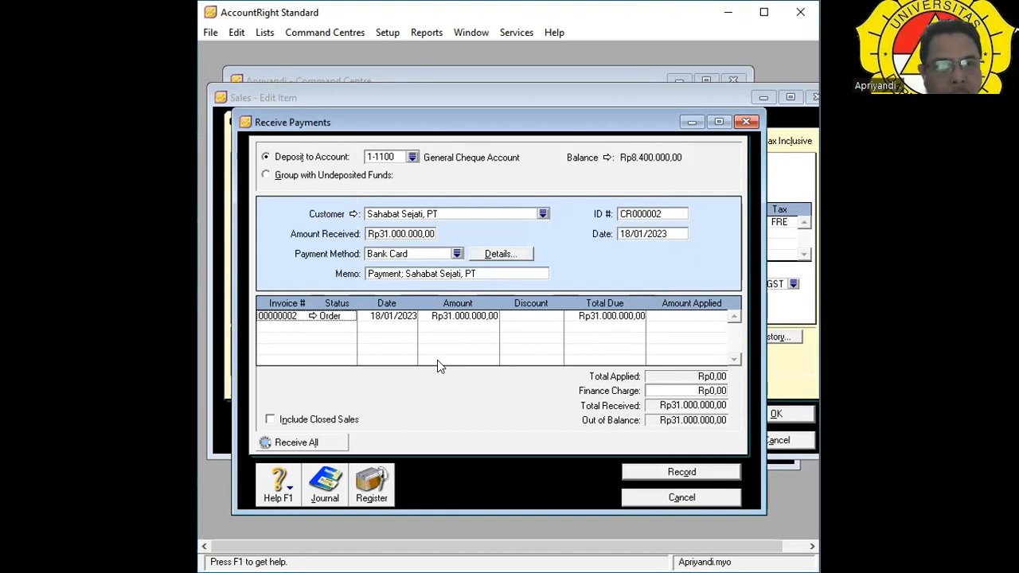
key("Tab")
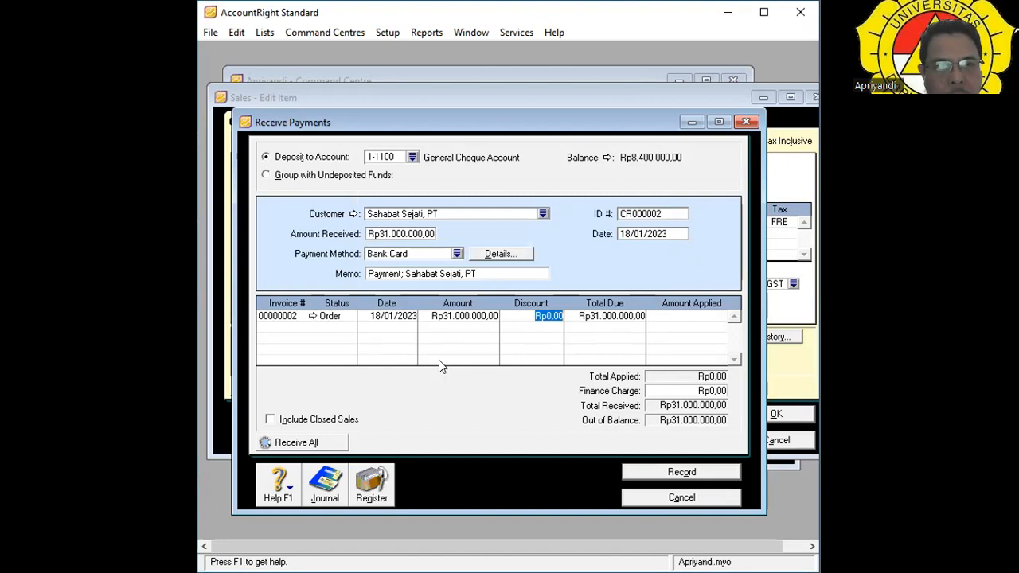
key("Tab")
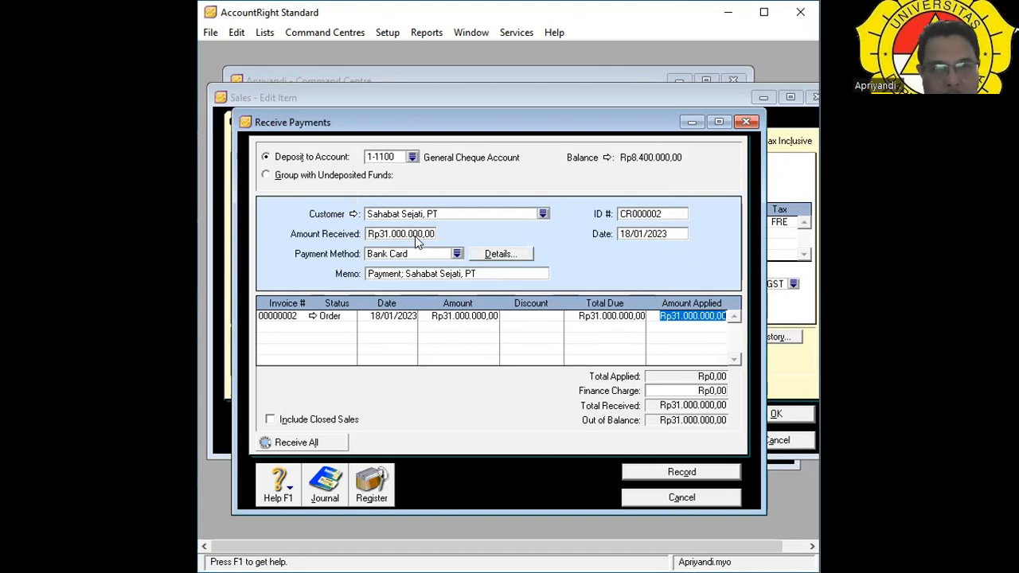
key("Tab")
key("Tab")
key("Tab")
key("Tab")
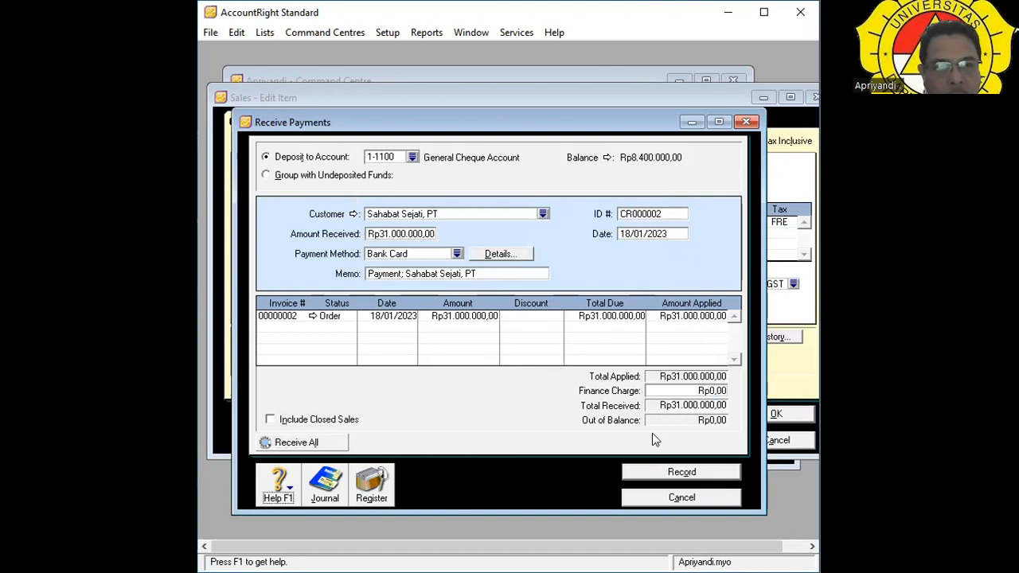
left_click(683, 472)
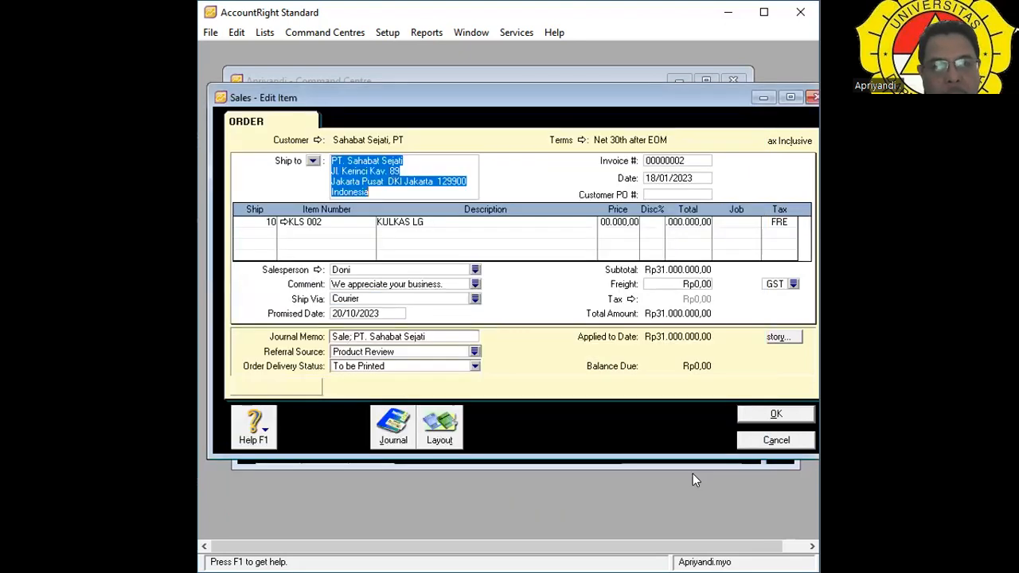
left_click(483, 429)
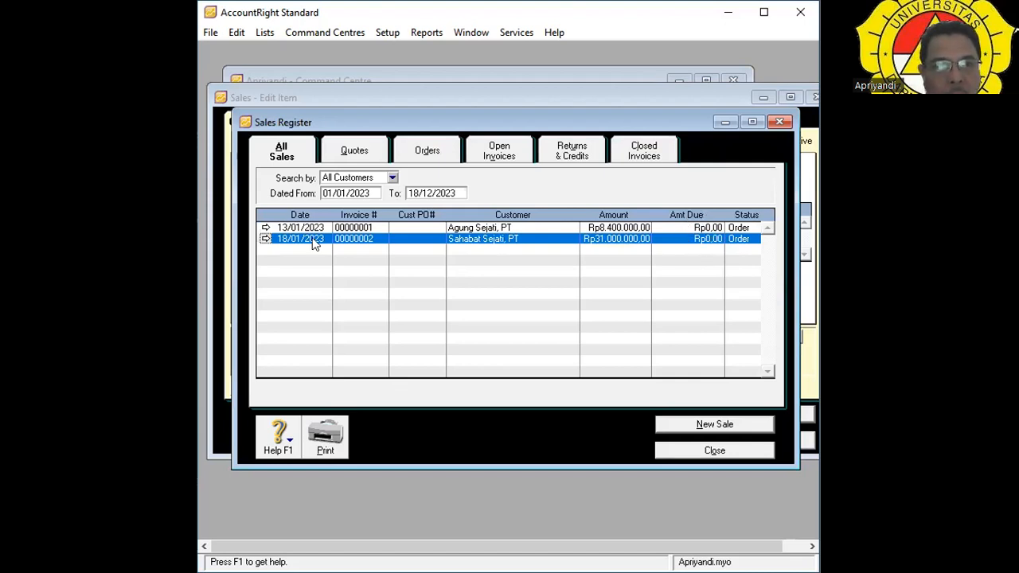
left_click(265, 239)
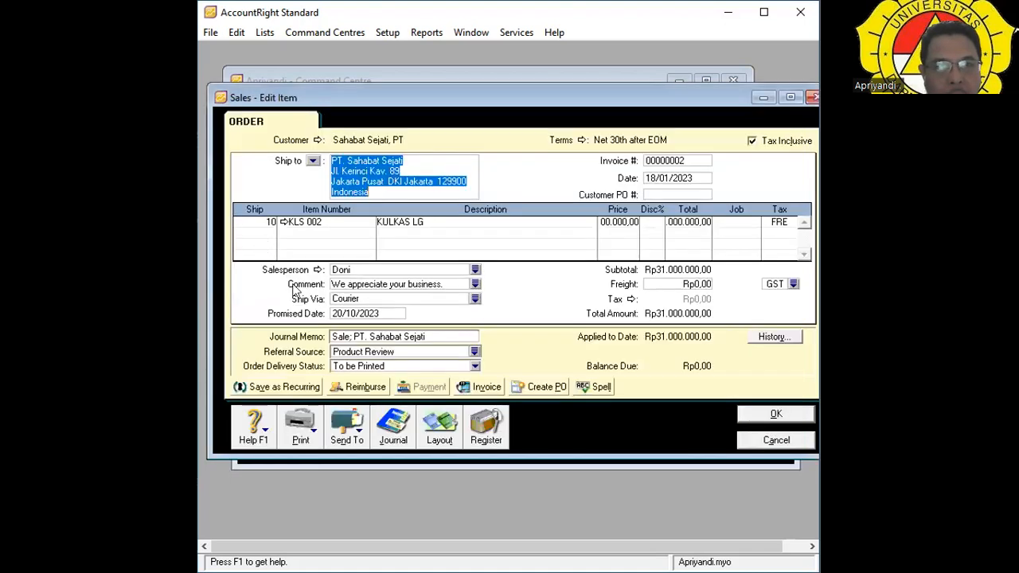
Open the Transaction Journal and change the To date's day to 31.
left_click(398, 434)
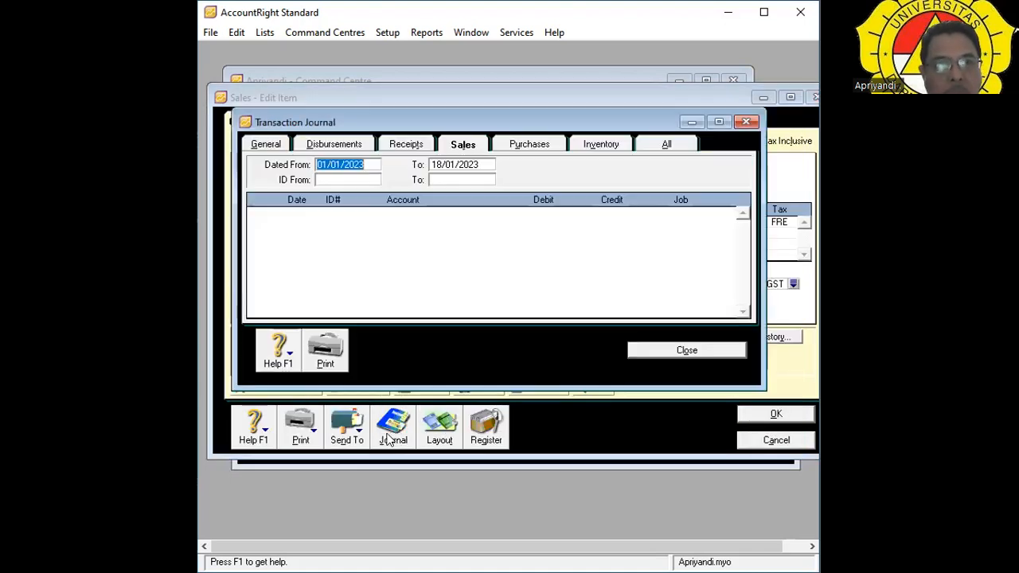
left_click(452, 166)
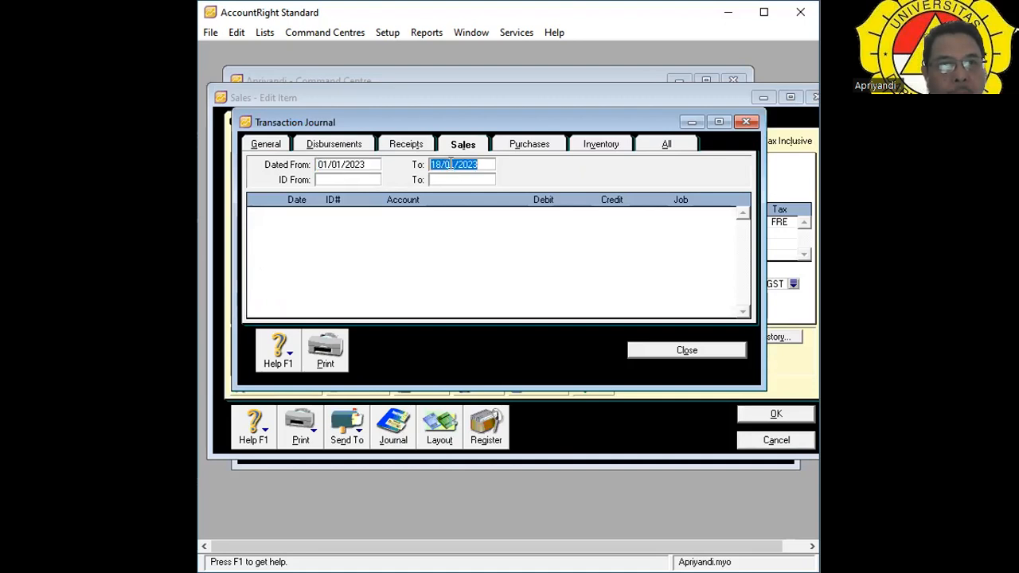
key("Tab")
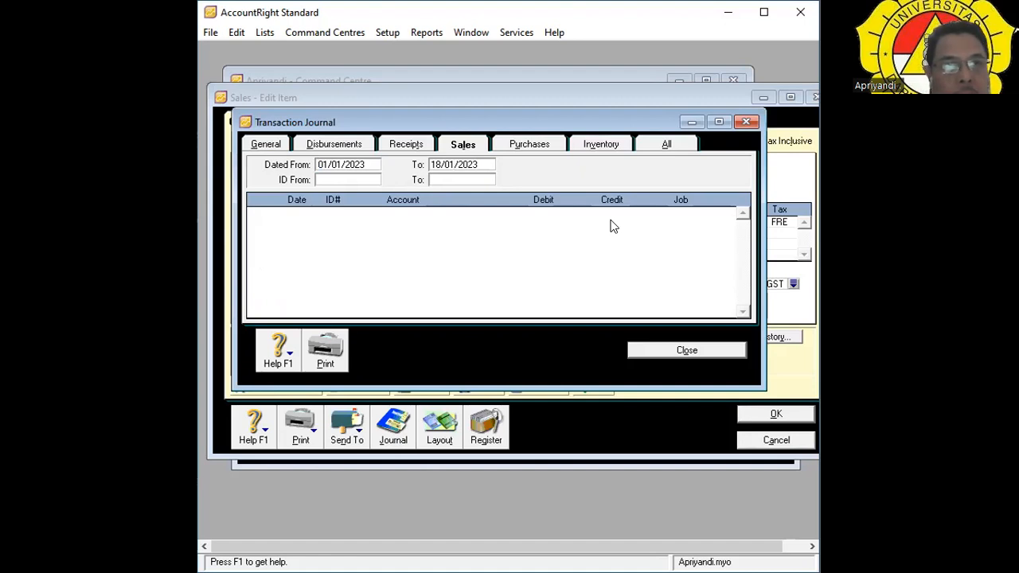
key("BackSpace")
key("BackSpace")
type("31")
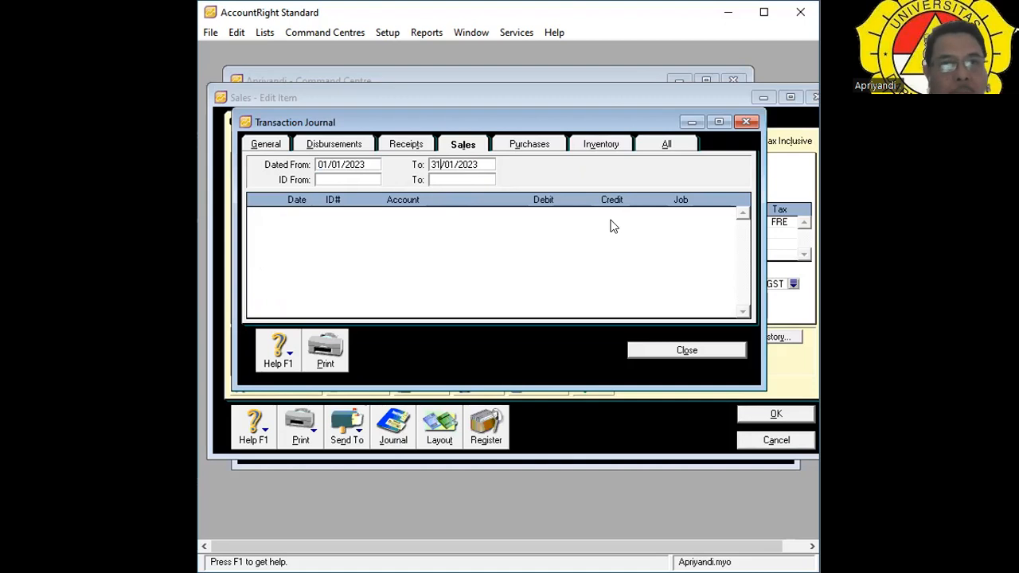
Show journal entries from All sources and clear the To date's day again.
left_click(678, 149)
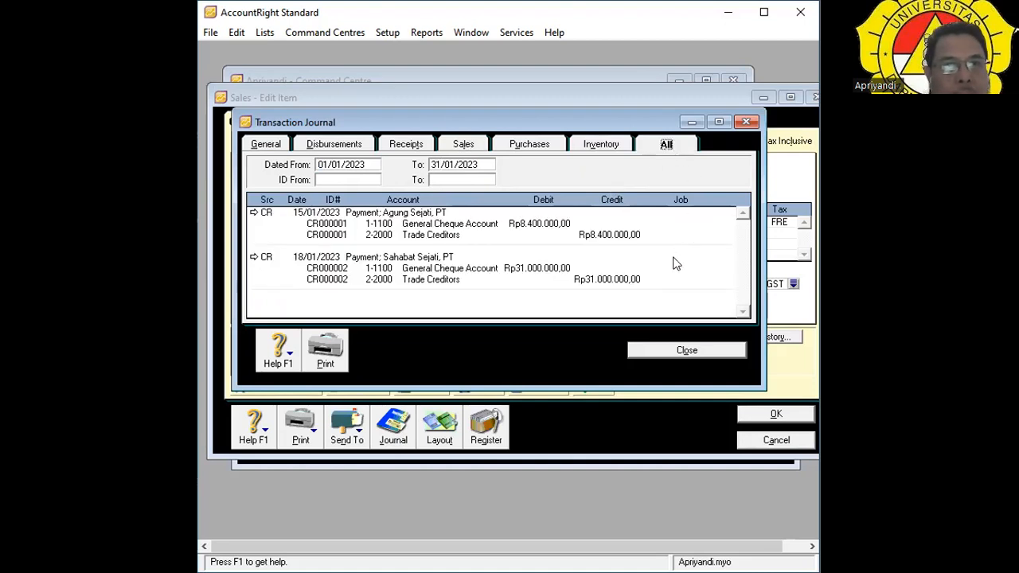
left_click(434, 164)
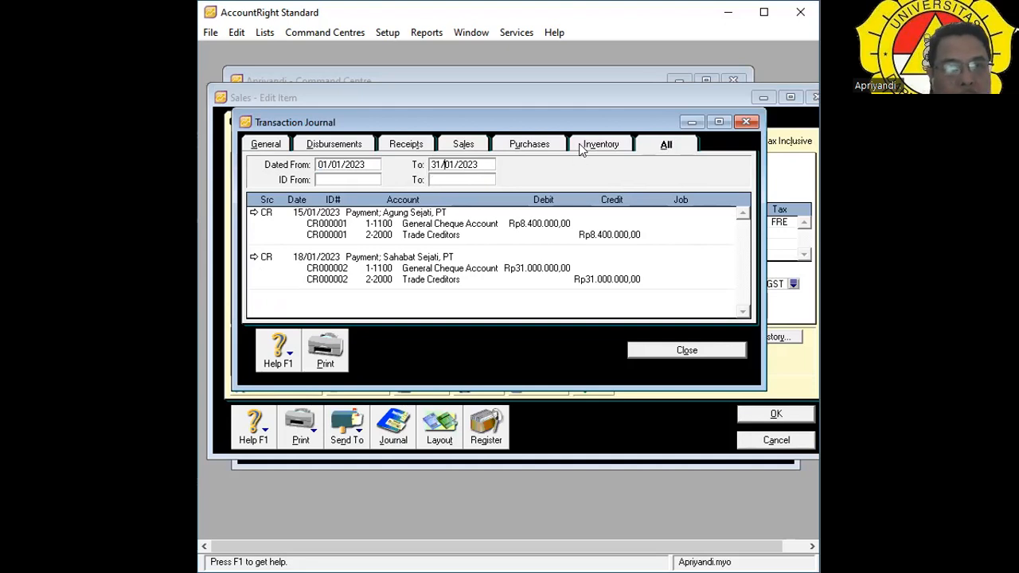
key("Delete")
key("BackSpace")
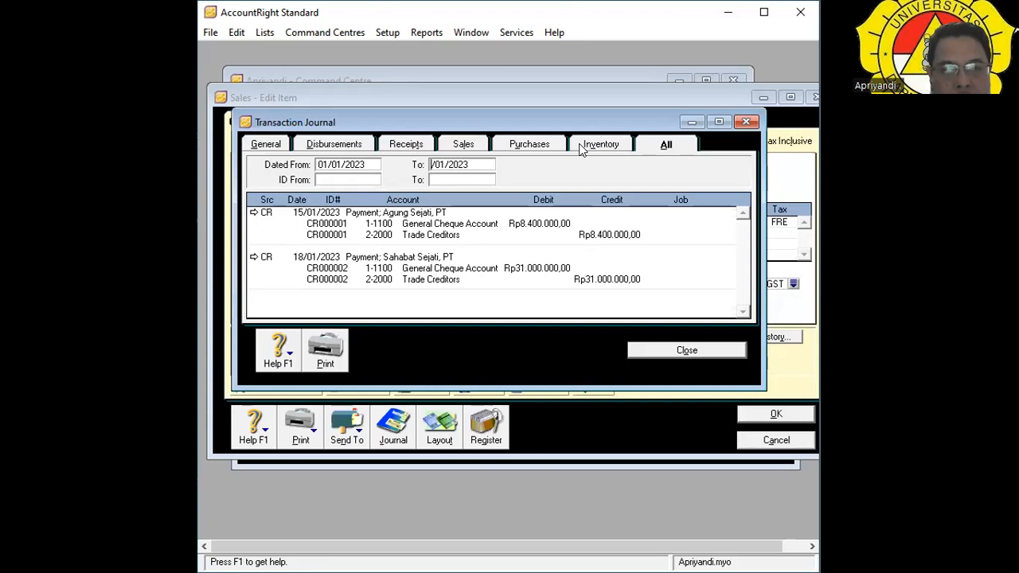
Confirm 18/01/2023 as the Transaction Journal's end date.
key("Tab")
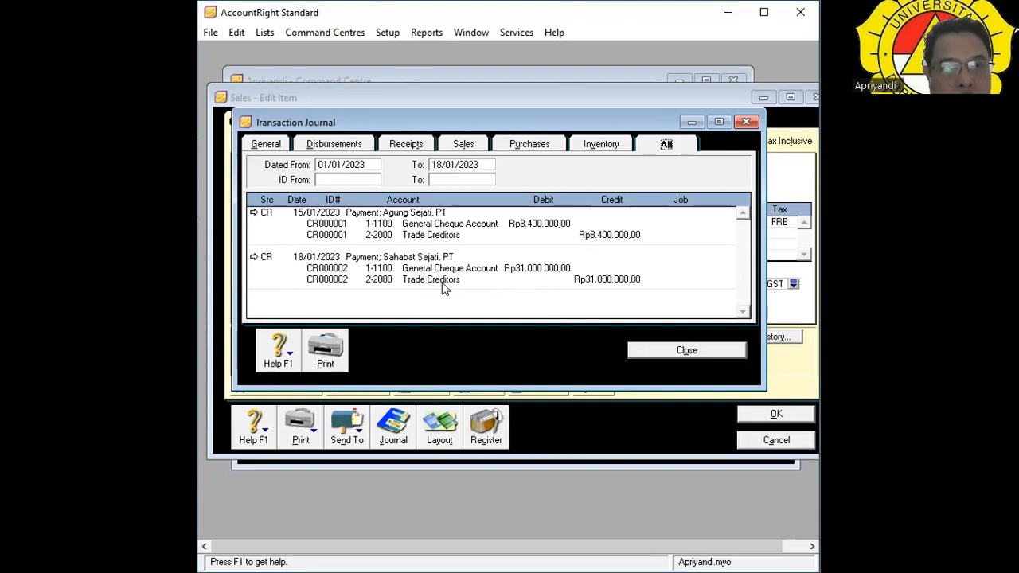
Close the Transaction Journal and shift order 00000002's window slightly up and left.
left_click(655, 353)
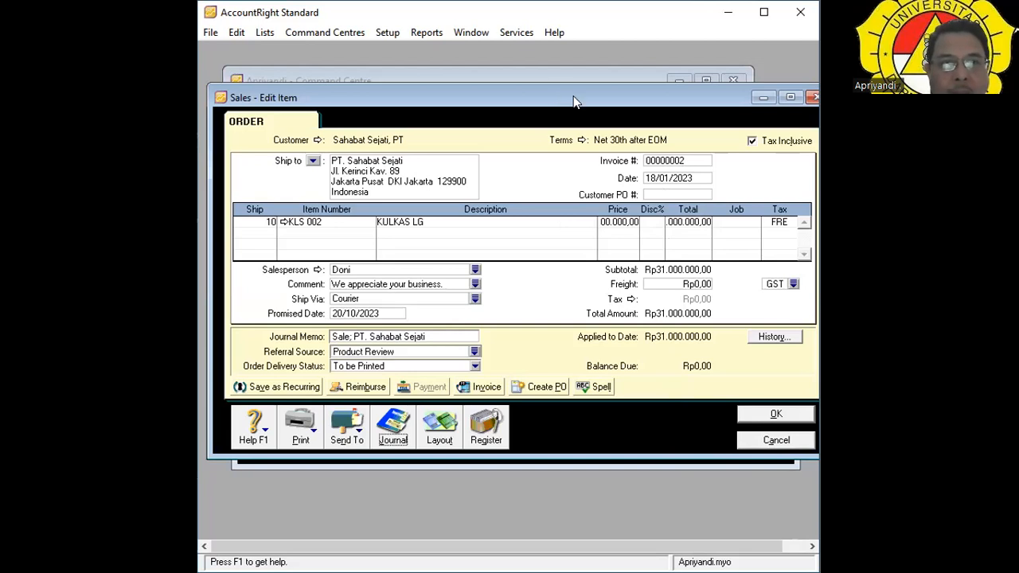
left_click_drag(577, 97, 565, 90)
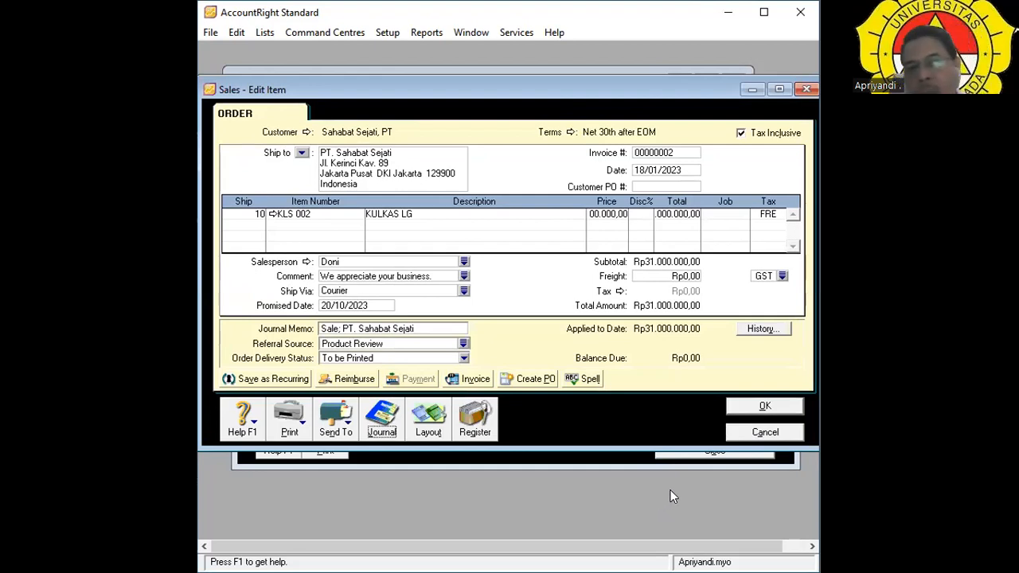
left_click(429, 422)
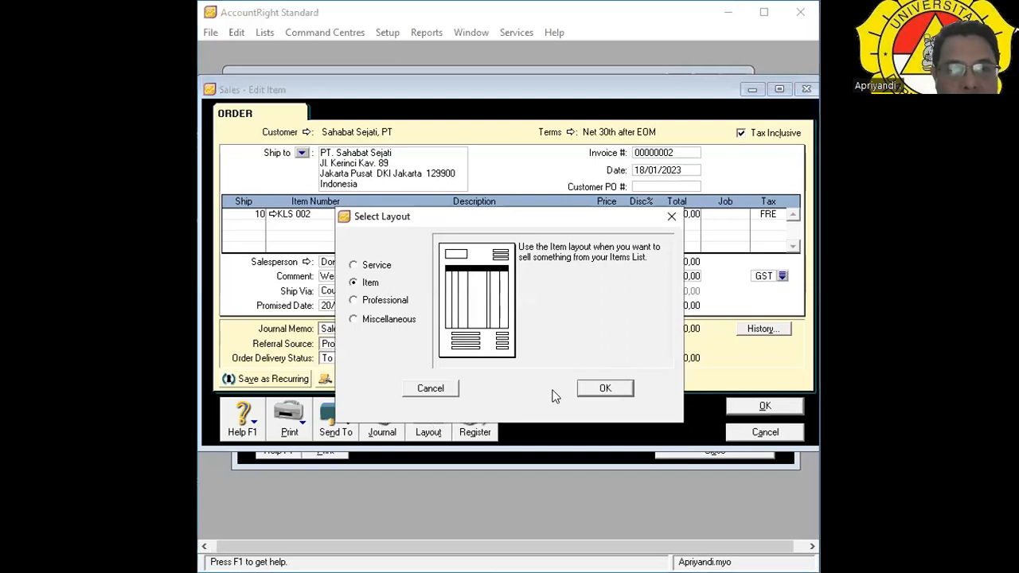
left_click(593, 392)
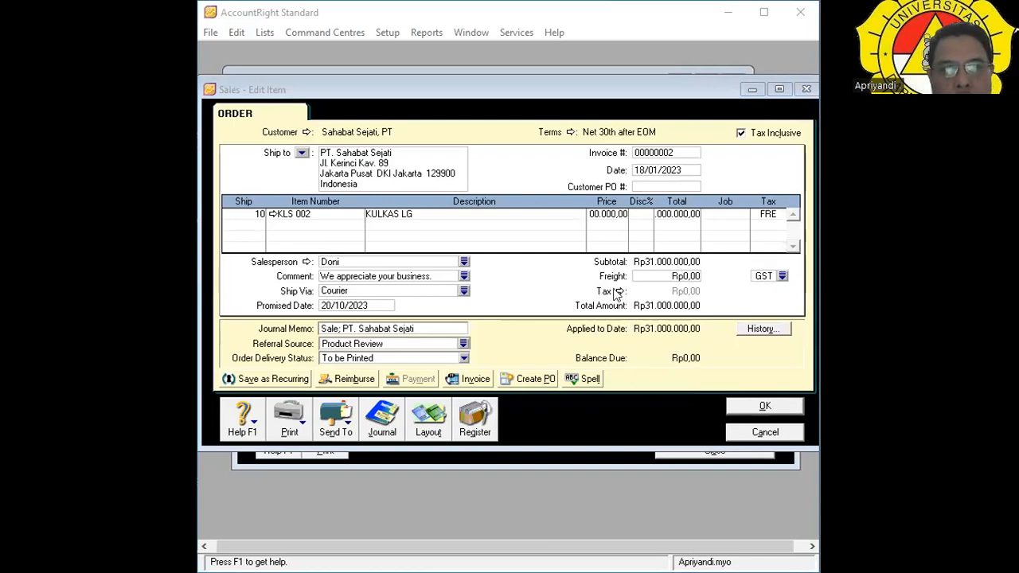
left_click(782, 276)
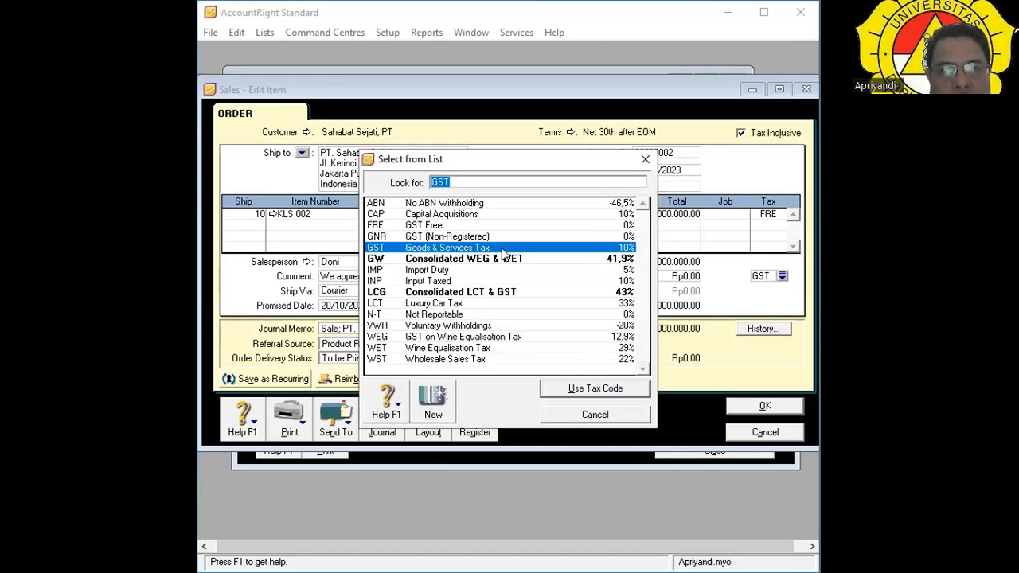
left_click(595, 414)
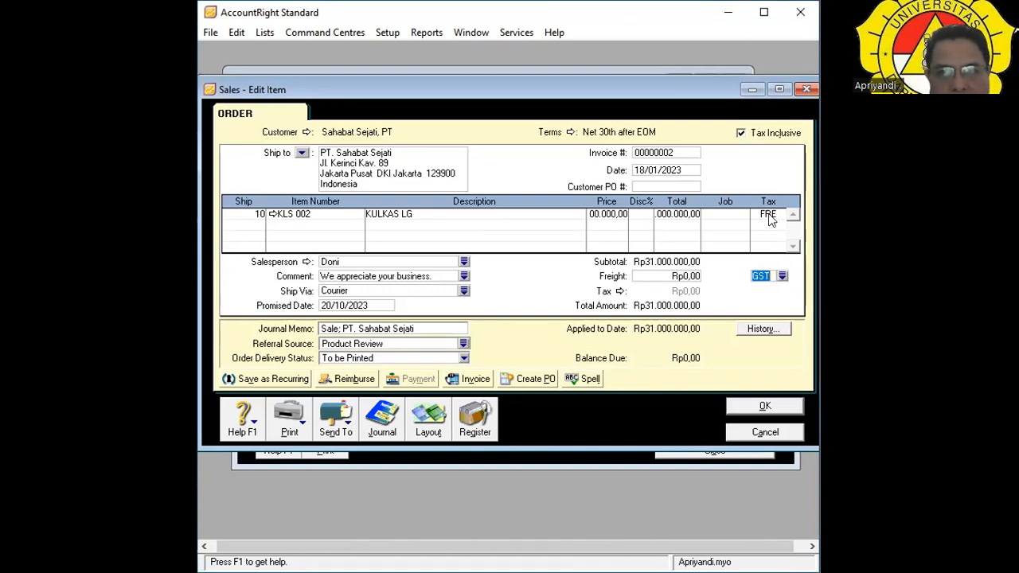
left_click(783, 275)
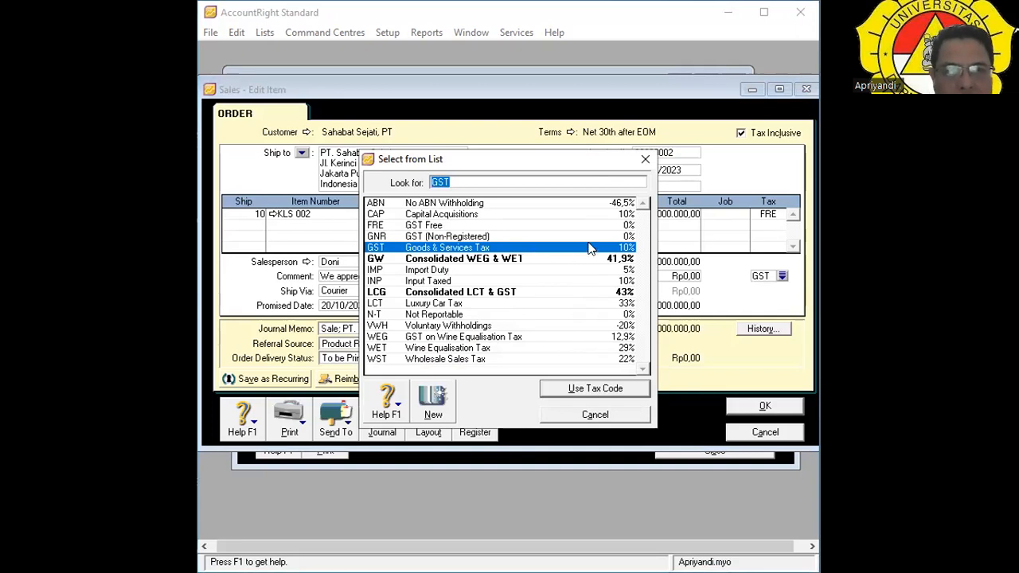
left_click(597, 415)
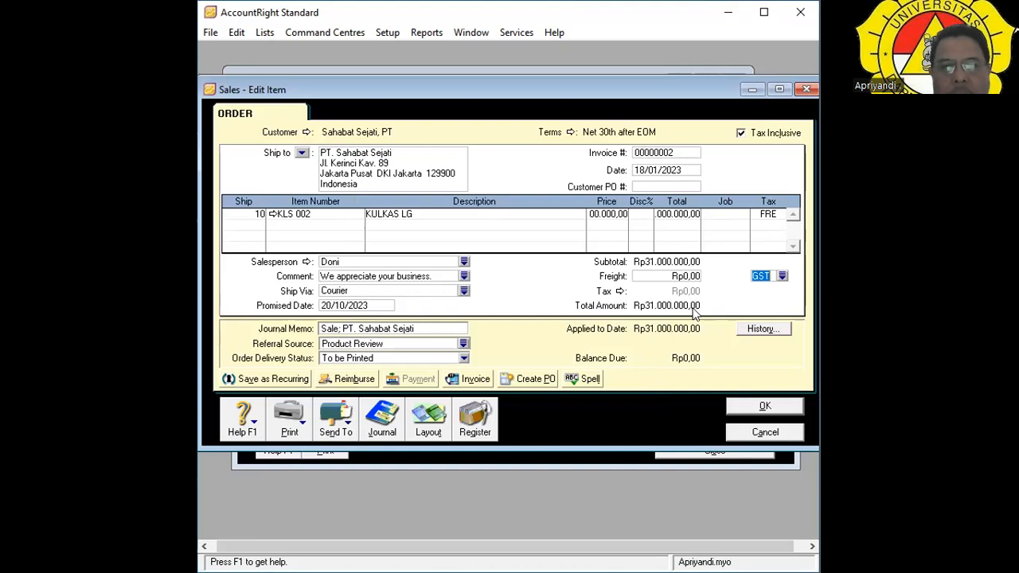
Change the order's freight tax code to FRE GST Free.
left_click(782, 276)
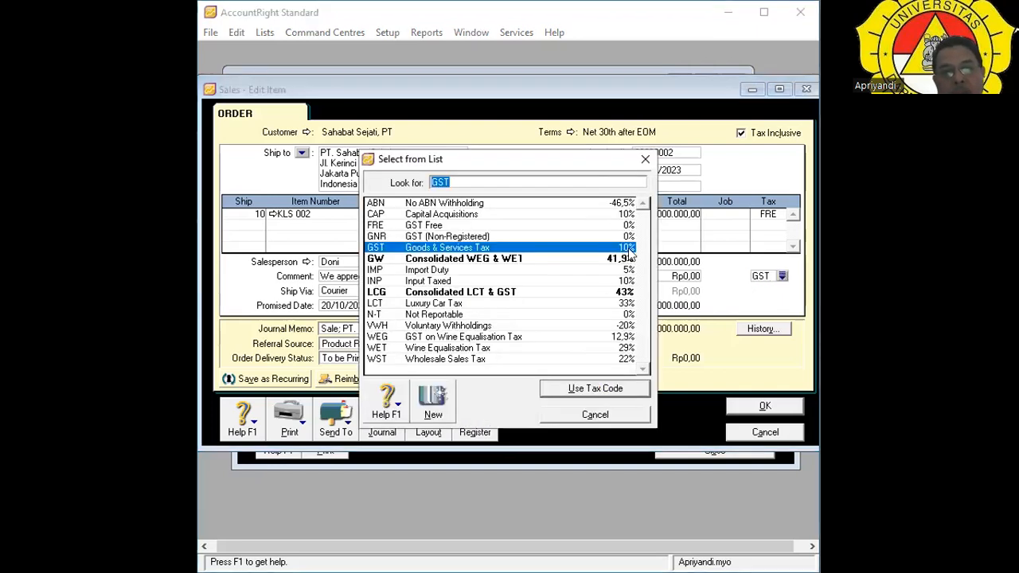
left_click(641, 416)
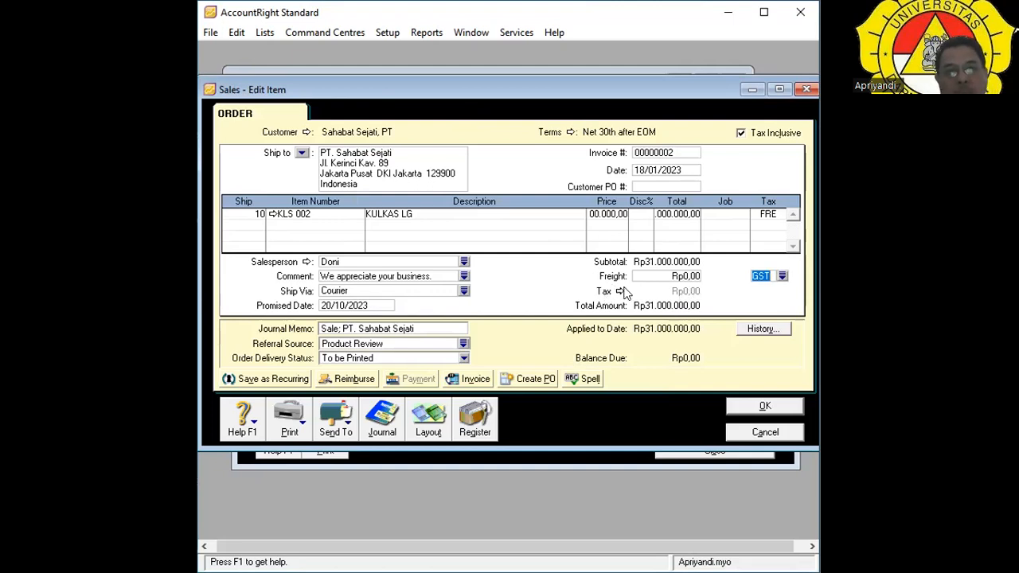
left_click(783, 276)
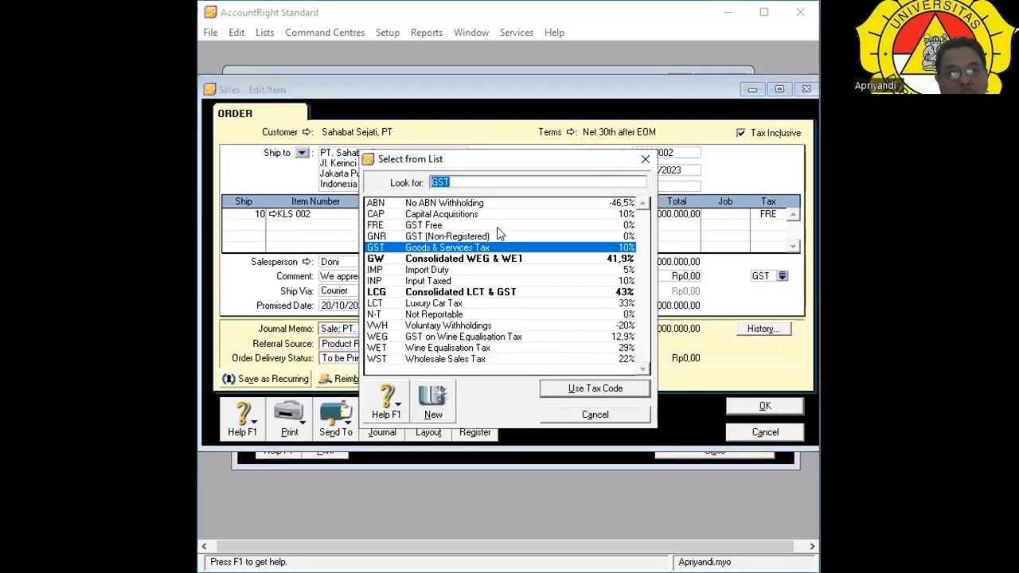
left_click(497, 225)
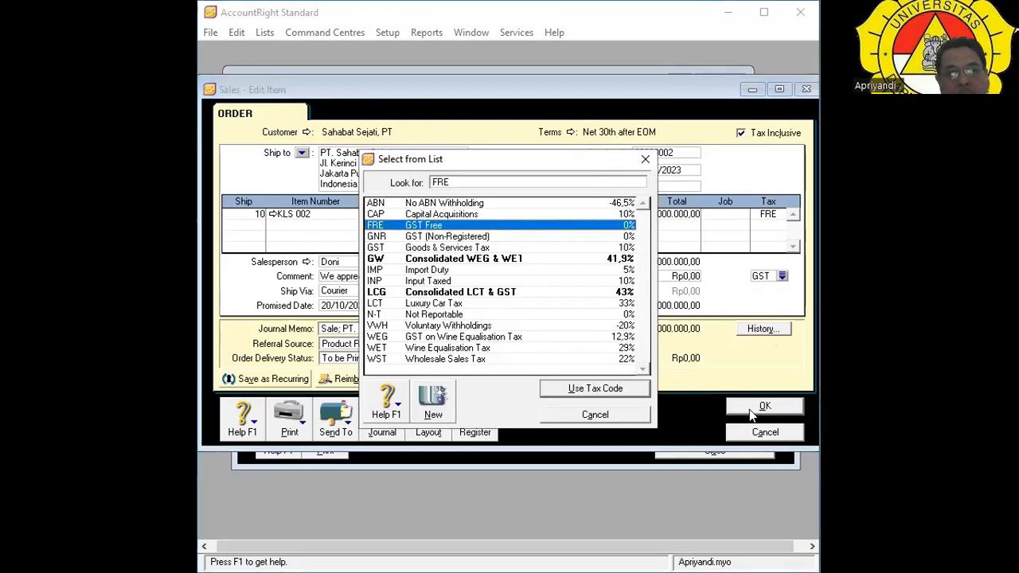
left_click(605, 389)
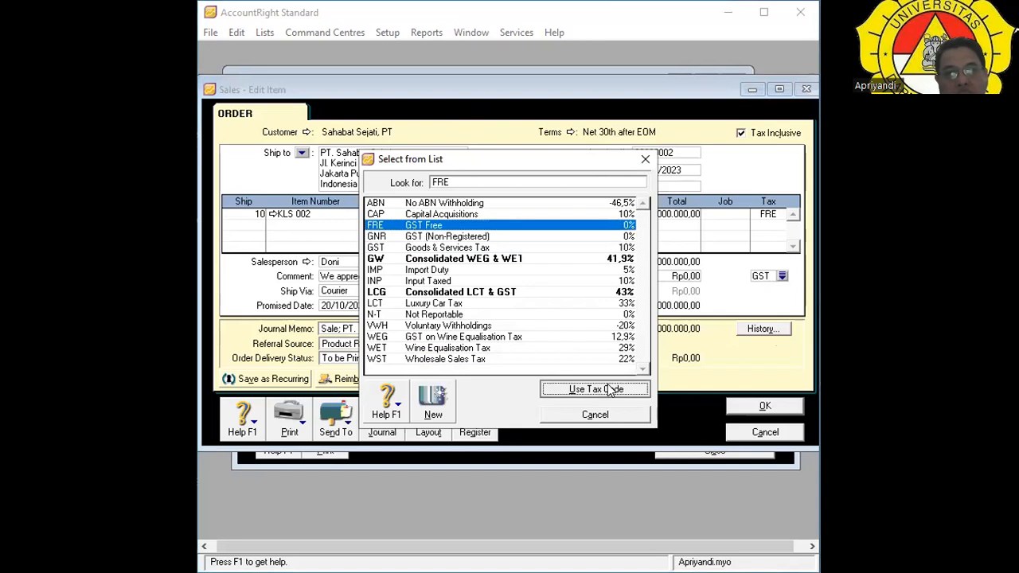
Save the order and reopen invoice 00000002 from the Sales Register.
left_click(764, 406)
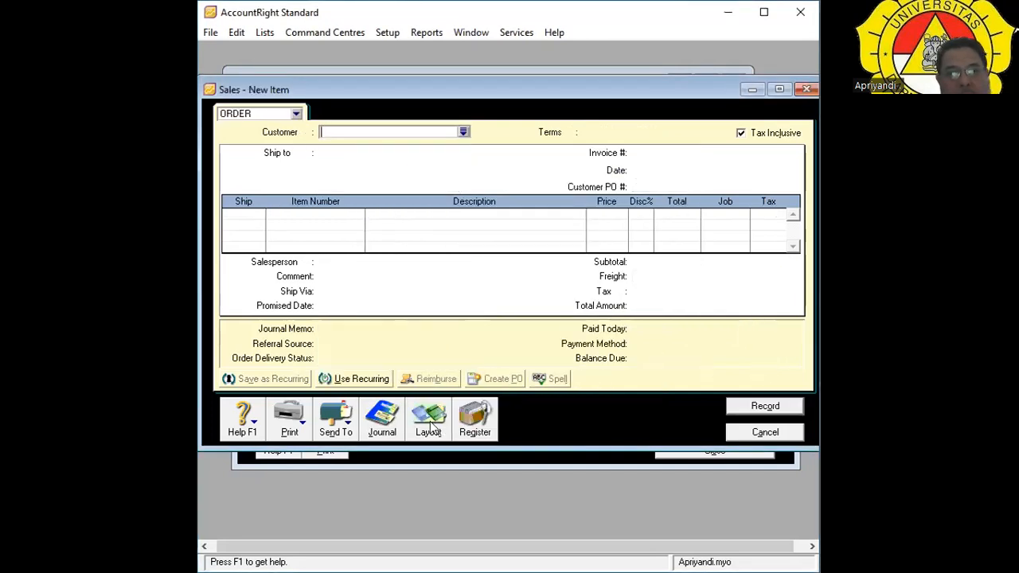
left_click(475, 415)
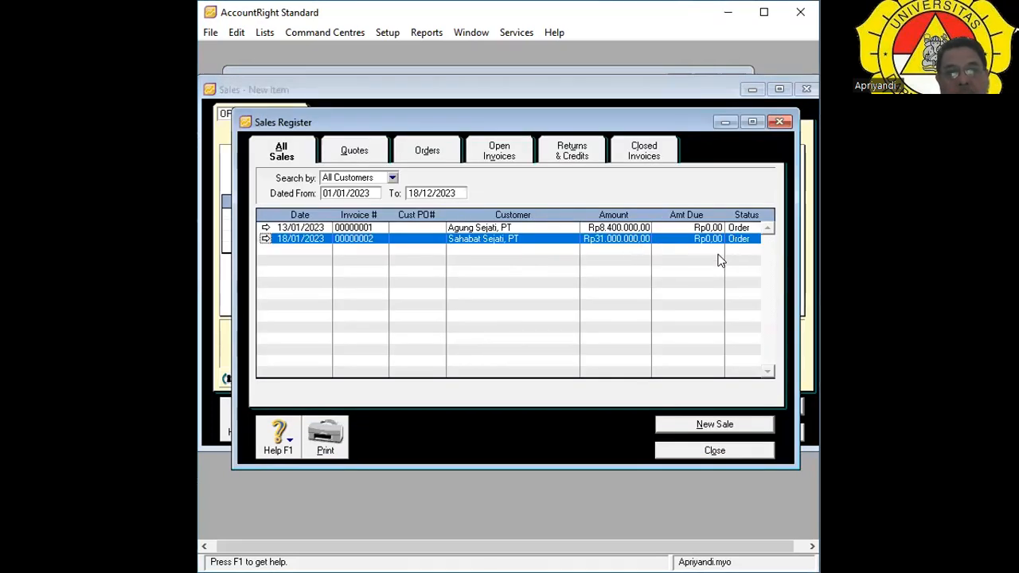
left_click(266, 238)
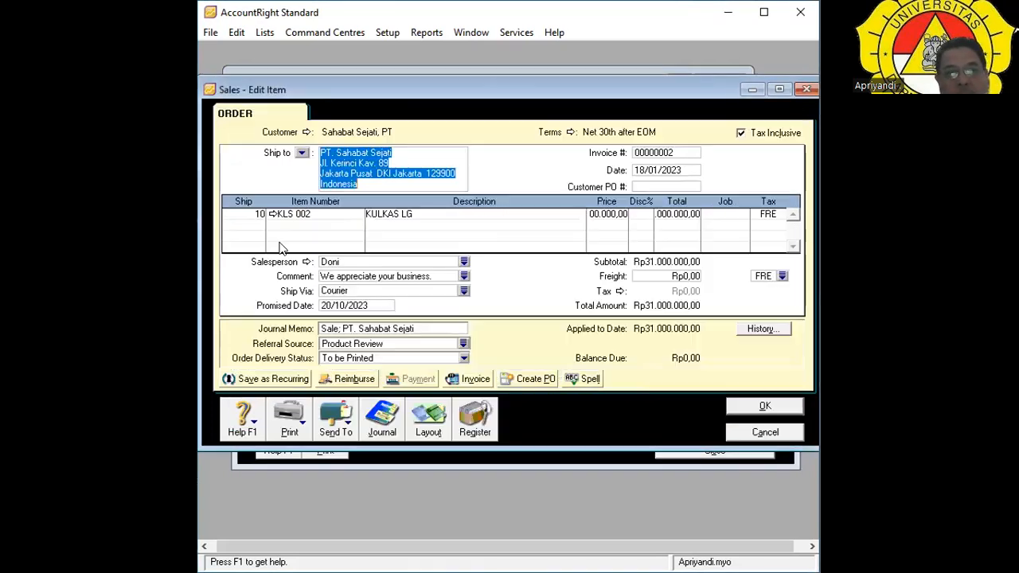
left_click(382, 418)
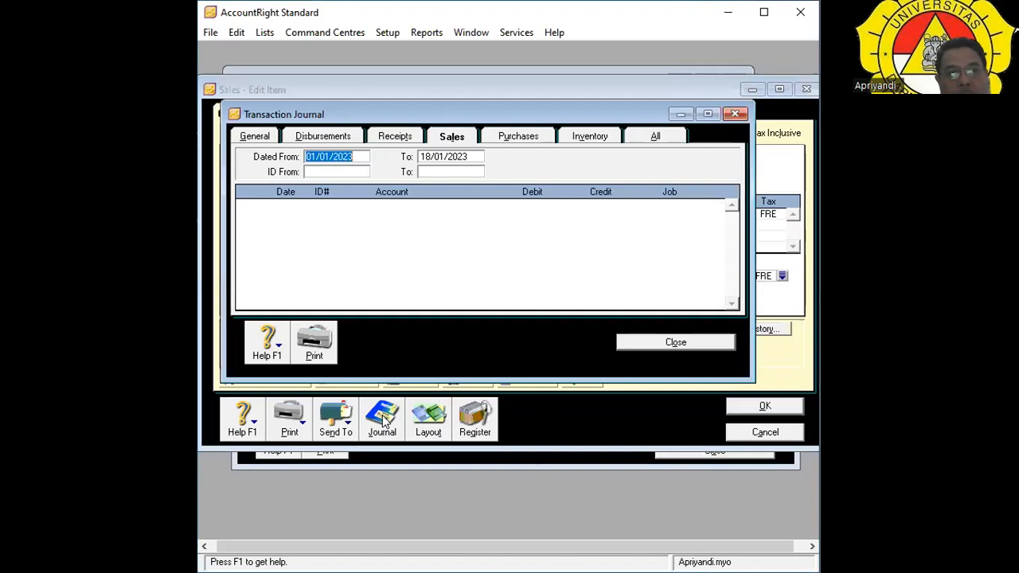
left_click(646, 137)
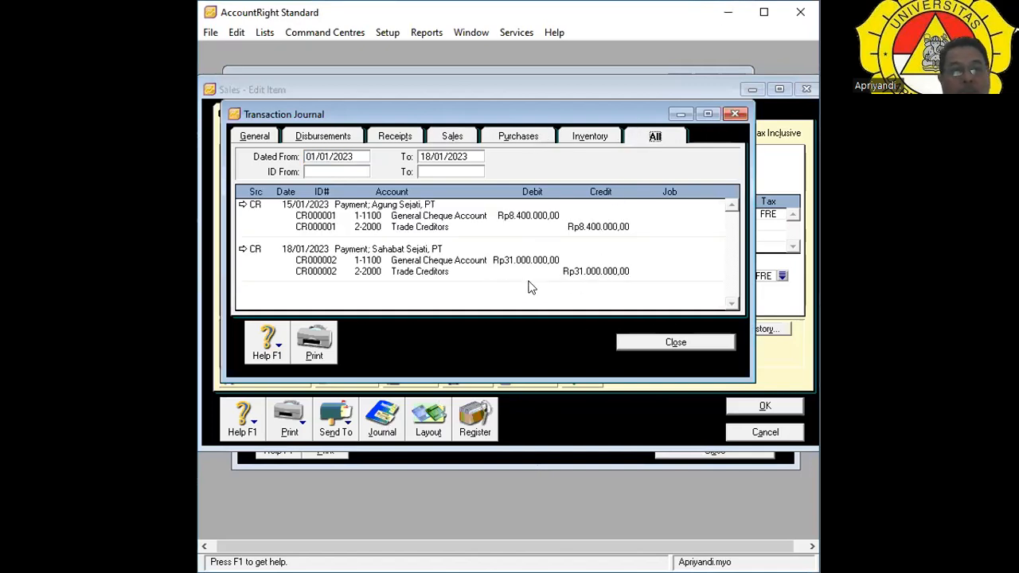
left_click(673, 345)
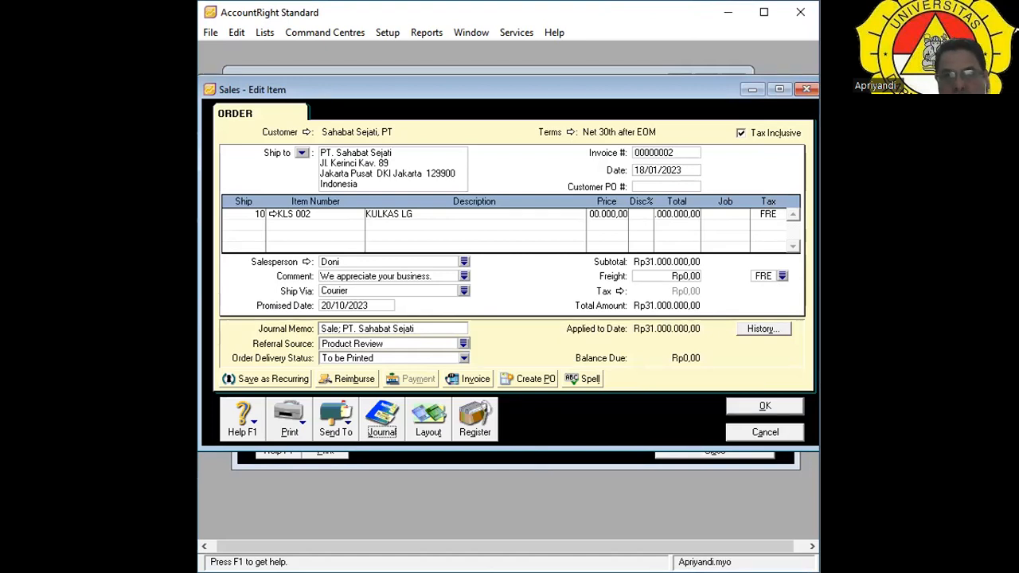
Cancel order 00000002 without saving, returning to the Sales Register.
key("alt+Tab")
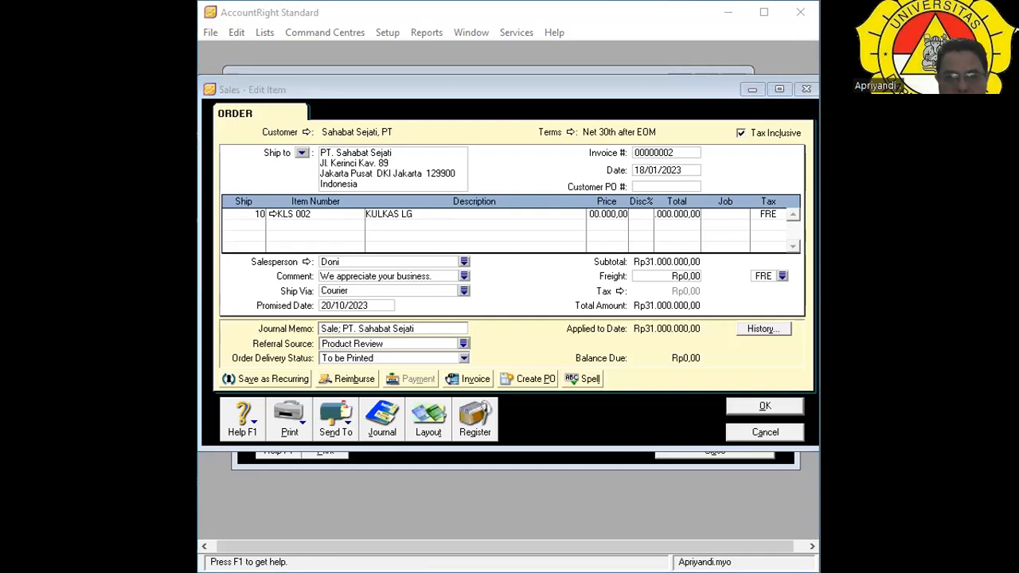
left_click(382, 419)
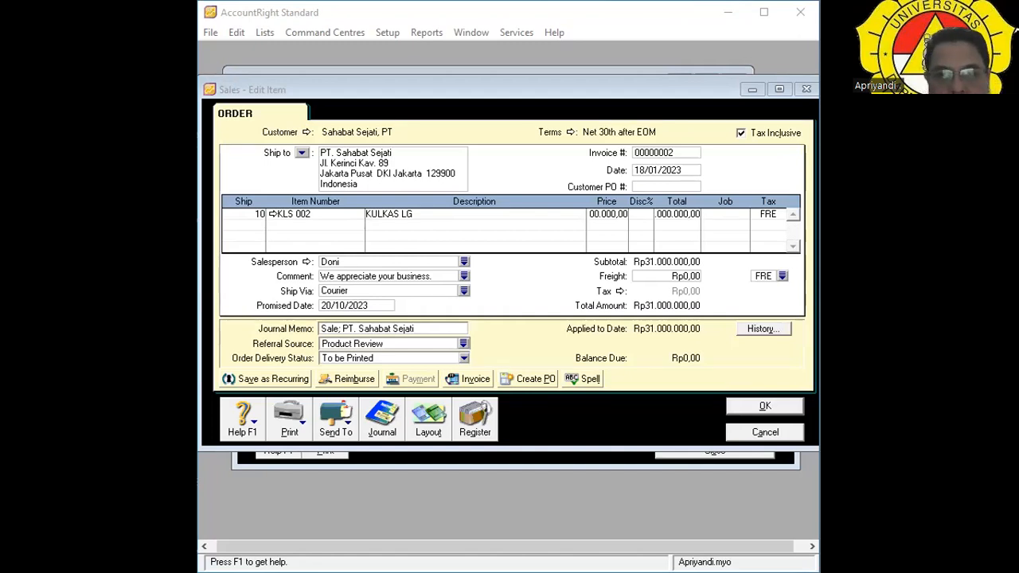
left_click(737, 455)
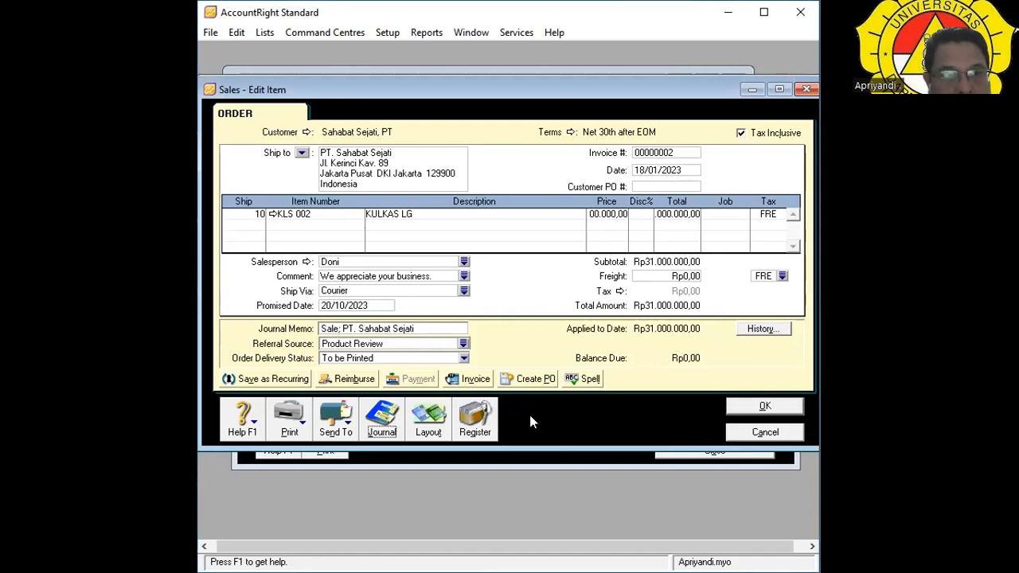
left_click(763, 434)
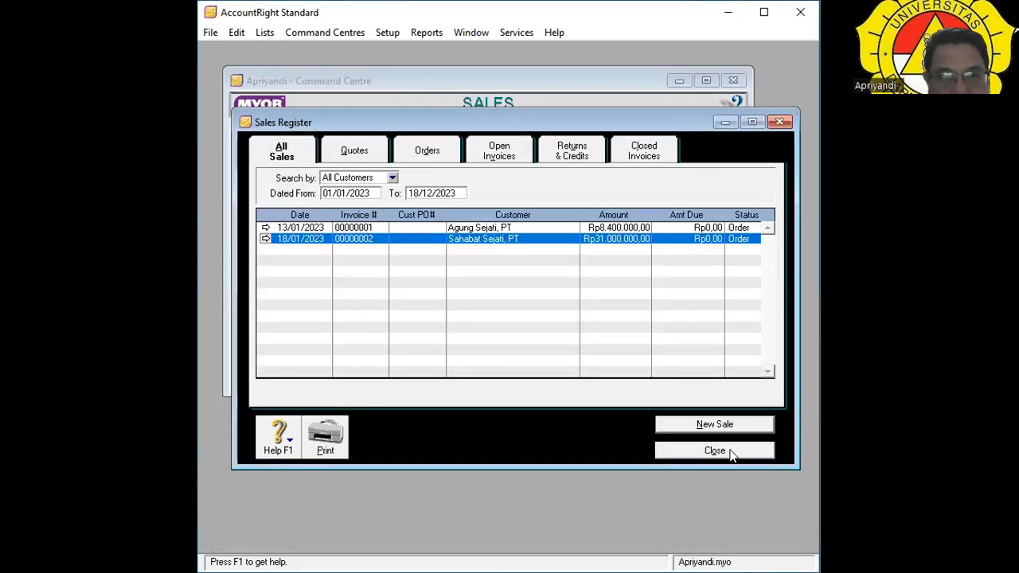
Close the Sales Register and begin a new sale from Enter Sales.
left_click(730, 451)
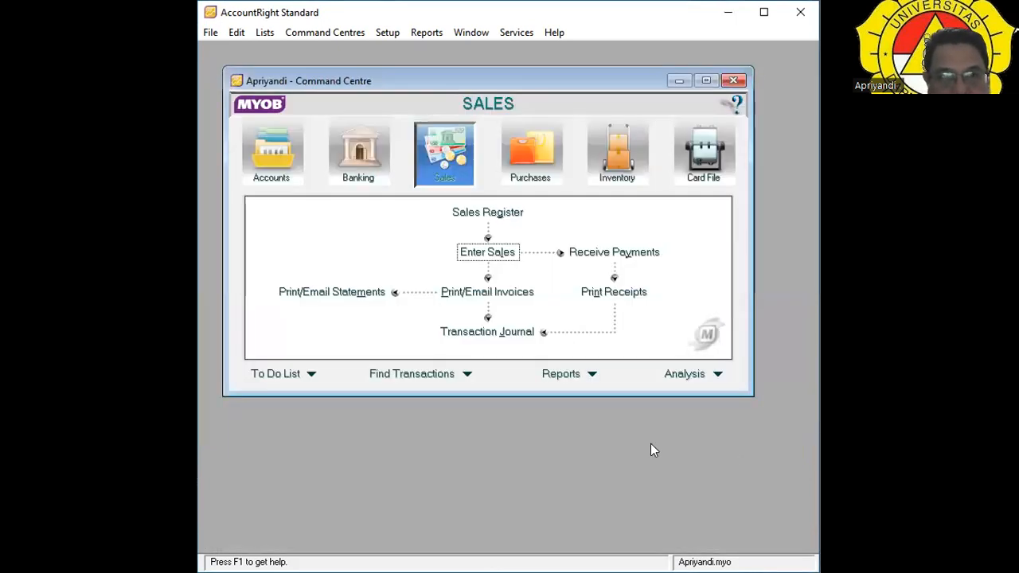
left_click(475, 255)
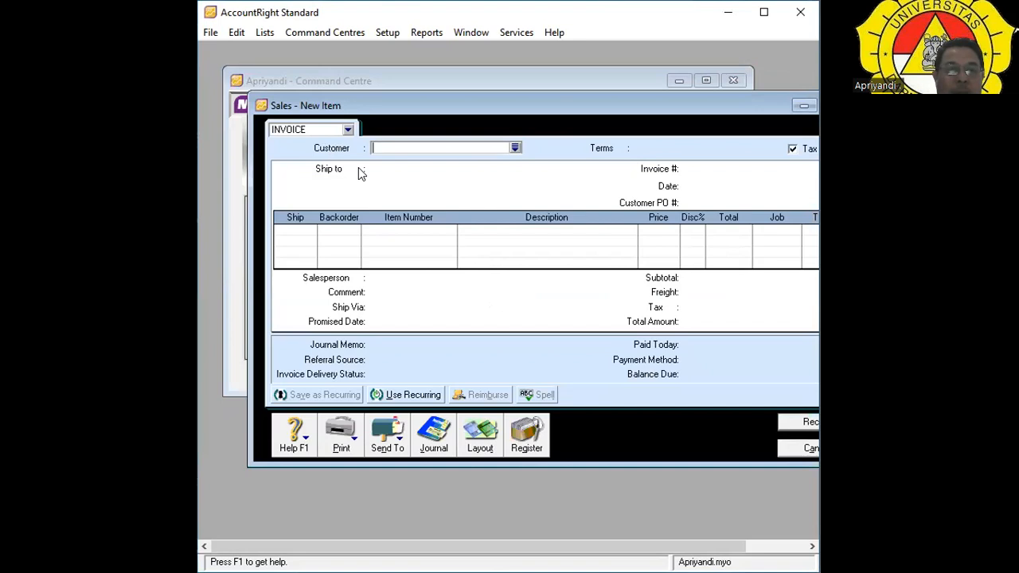
left_click(514, 148)
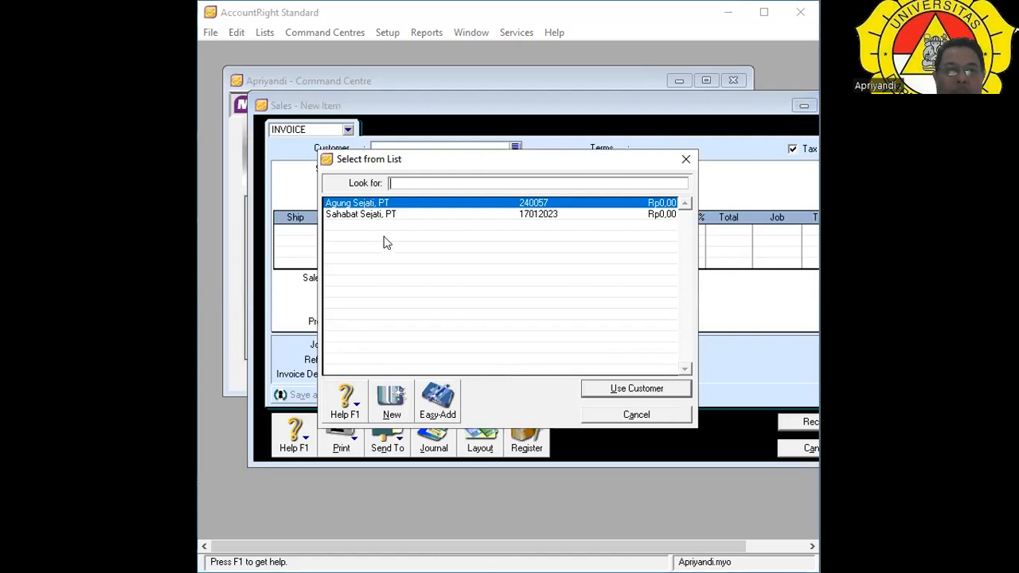
double_click(391, 203)
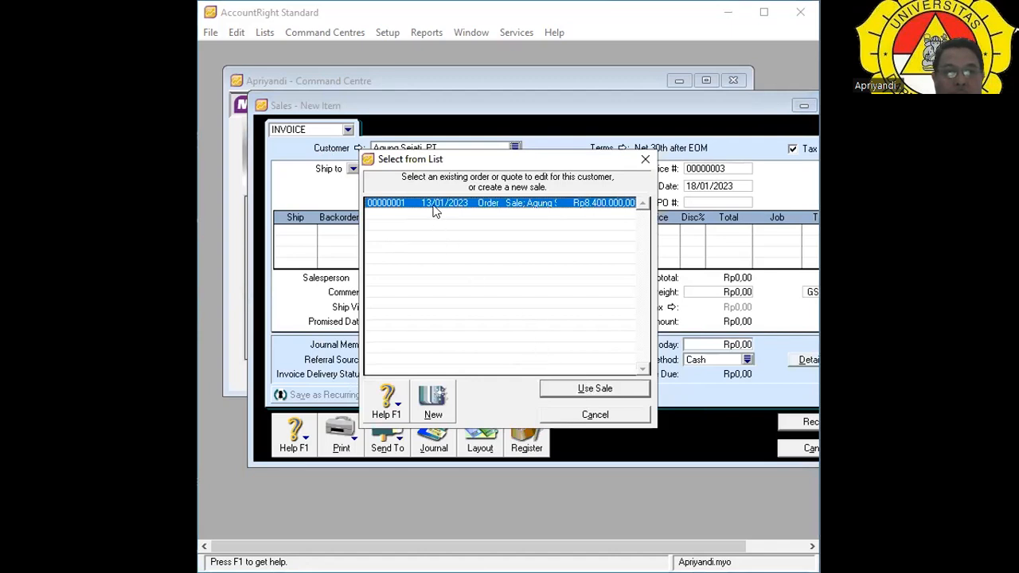
left_click(595, 389)
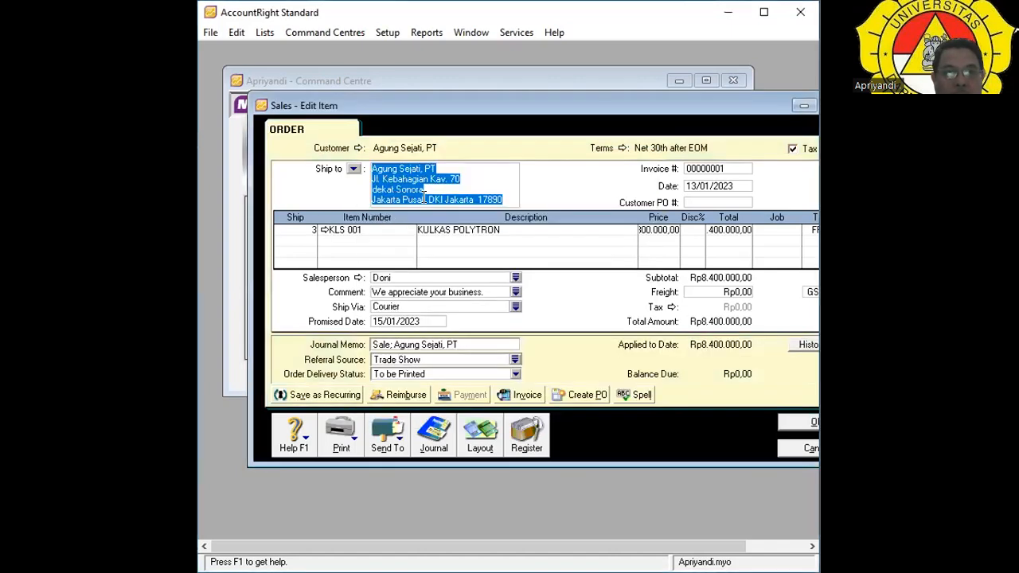
left_click(492, 175)
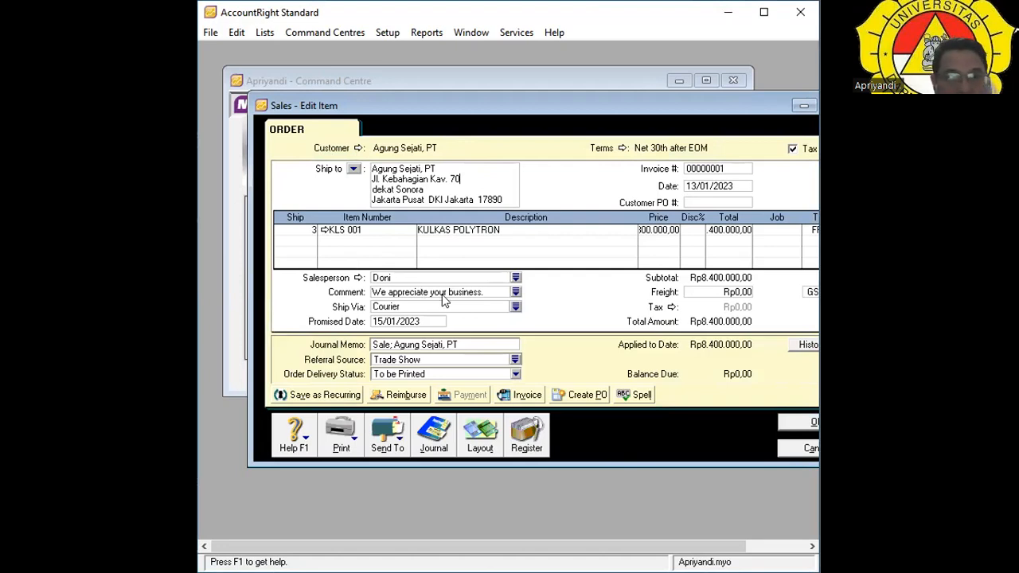
left_click(794, 449)
Start a sale for Agung Sejati, PT, then discard that draft invoice.
left_click(491, 252)
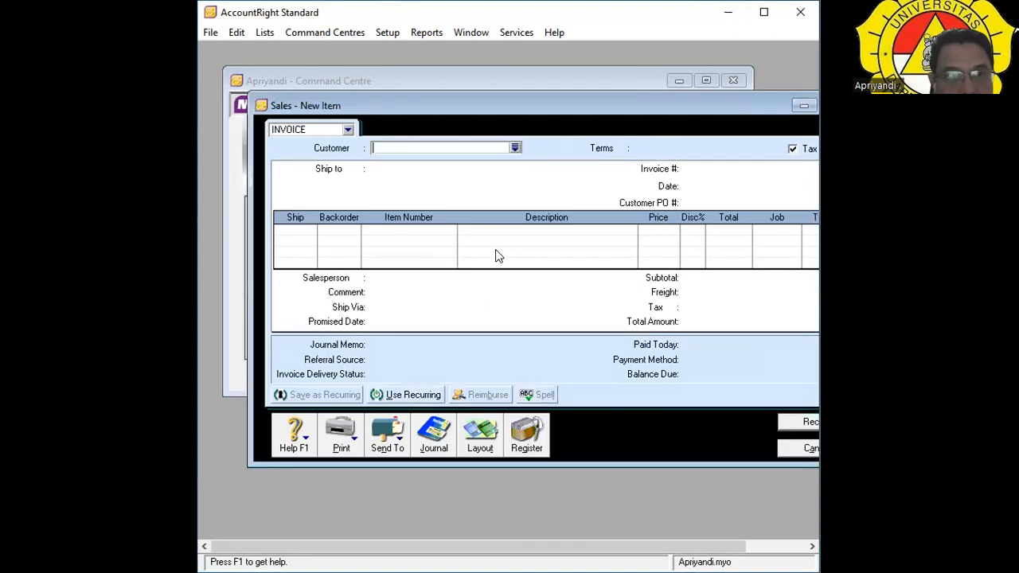
left_click(514, 148)
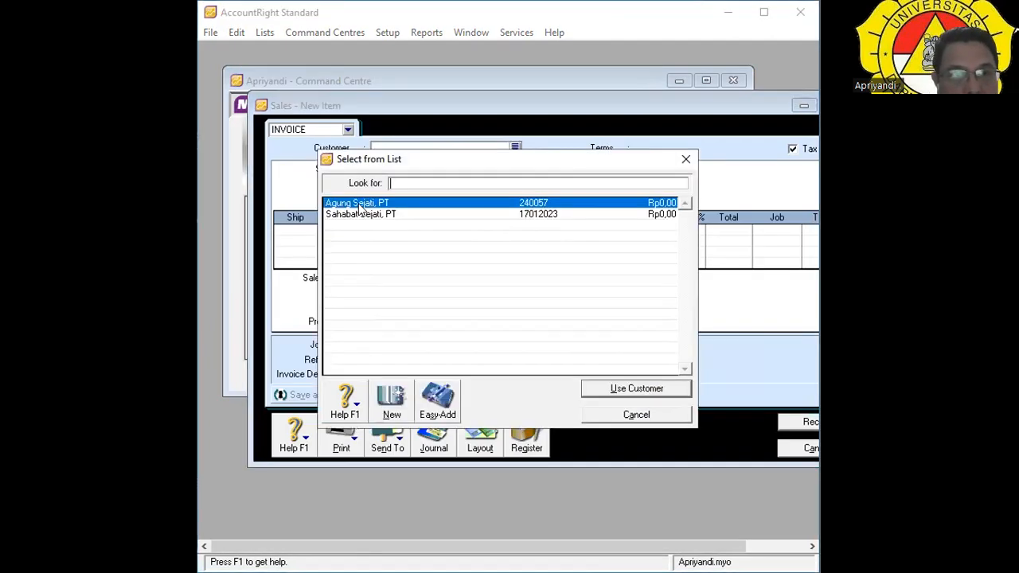
left_click(360, 204)
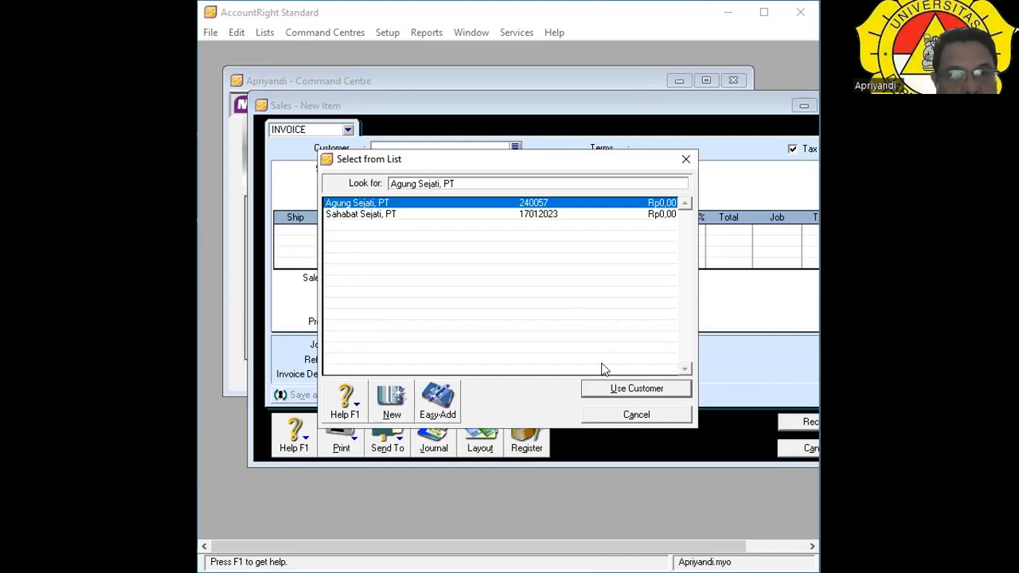
left_click(613, 388)
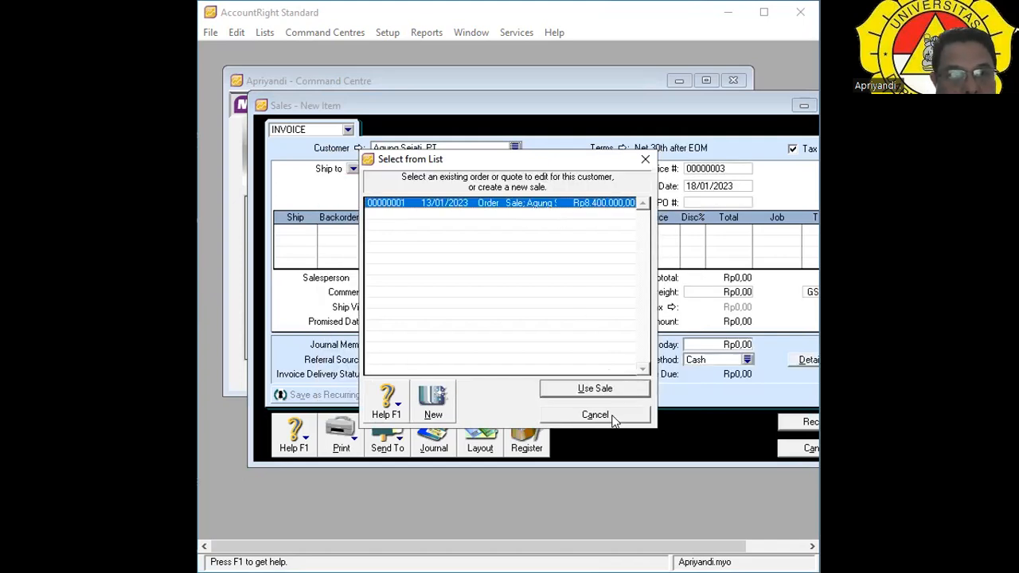
left_click(434, 406)
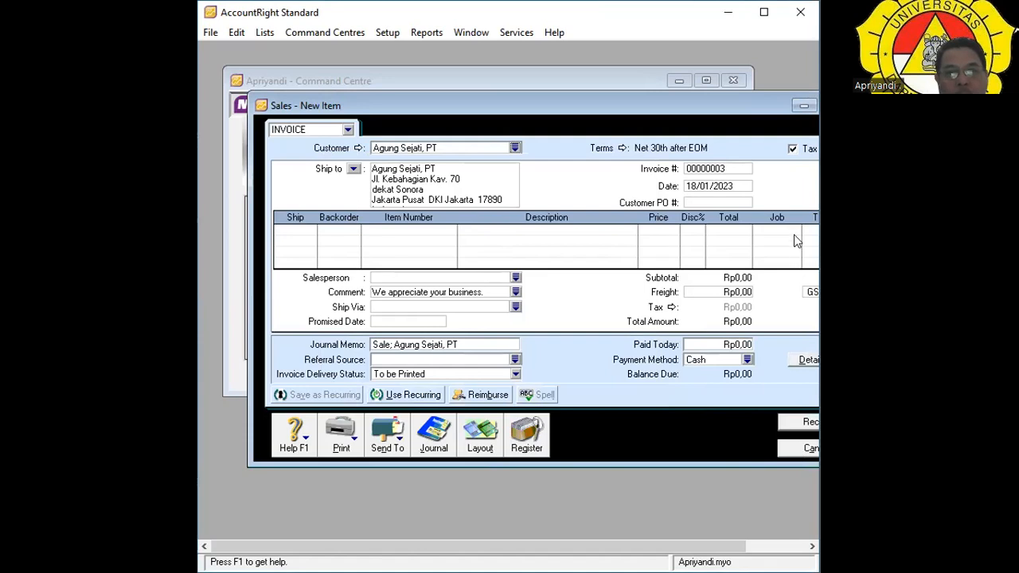
left_click_drag(735, 103, 703, 103)
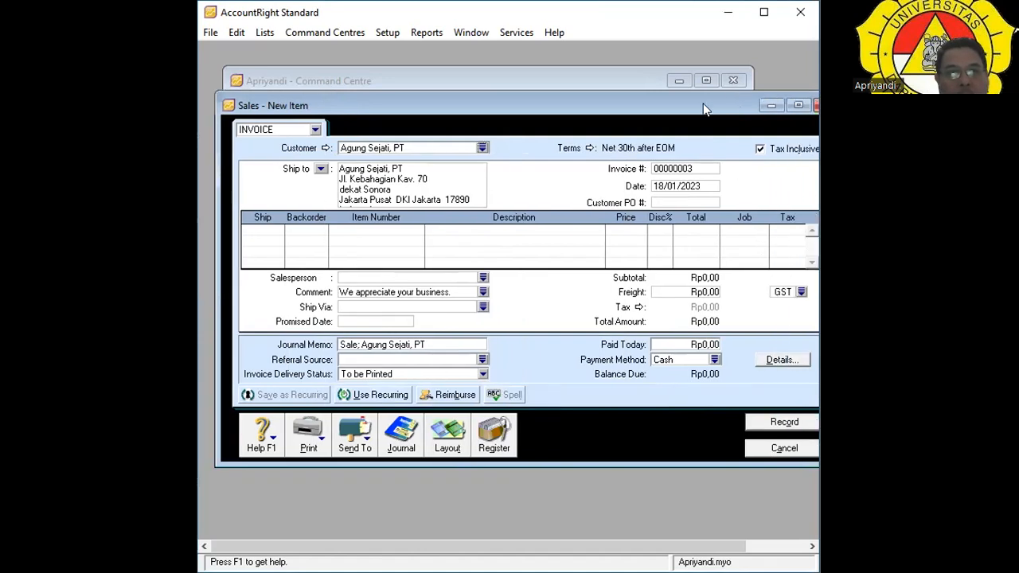
left_click(794, 452)
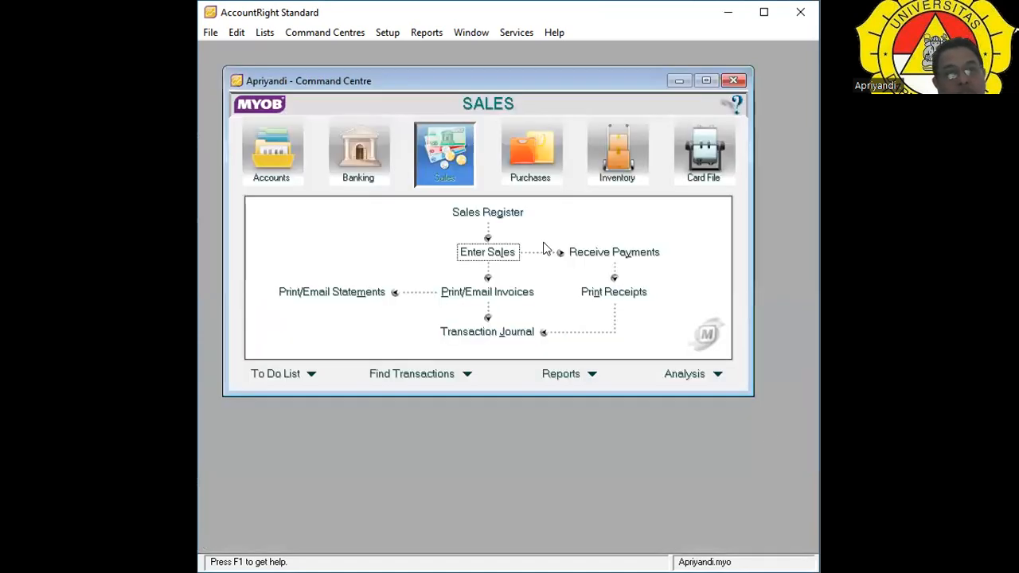
Start a new invoice for Agung Sejati, PT, skipping existing orders, and select the first Ship cell.
left_click(501, 255)
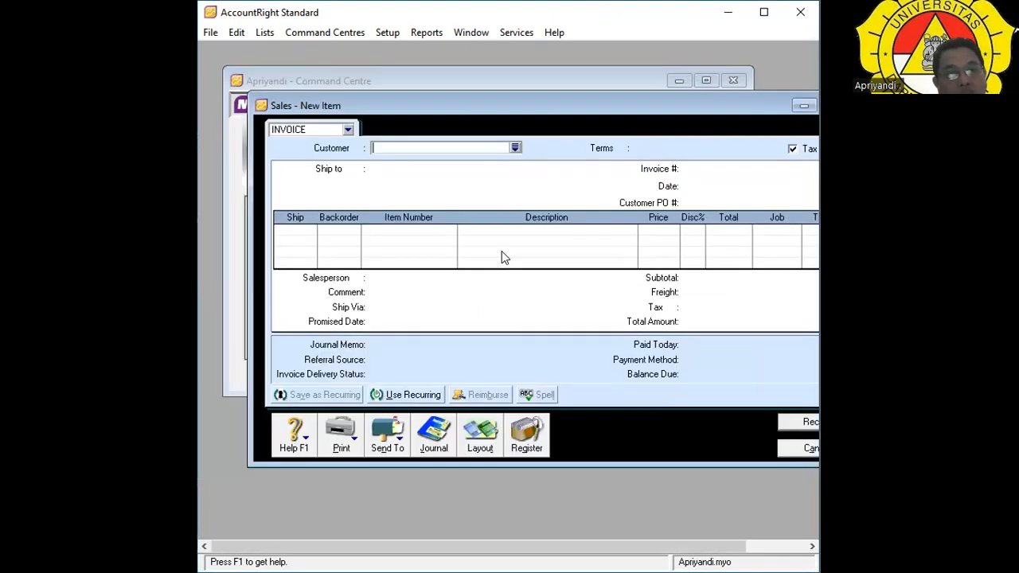
left_click(515, 148)
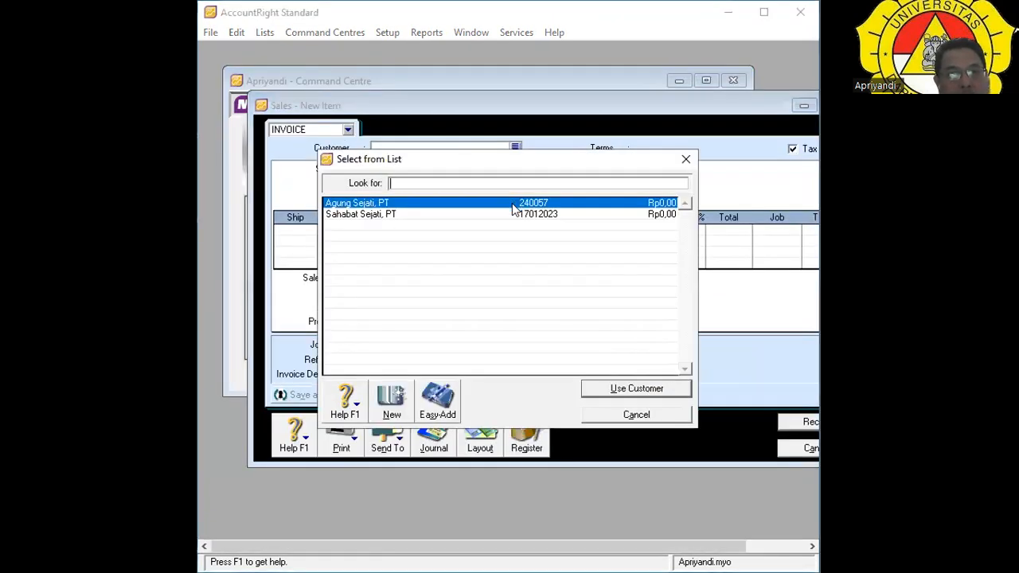
left_click(496, 202)
left_click(621, 390)
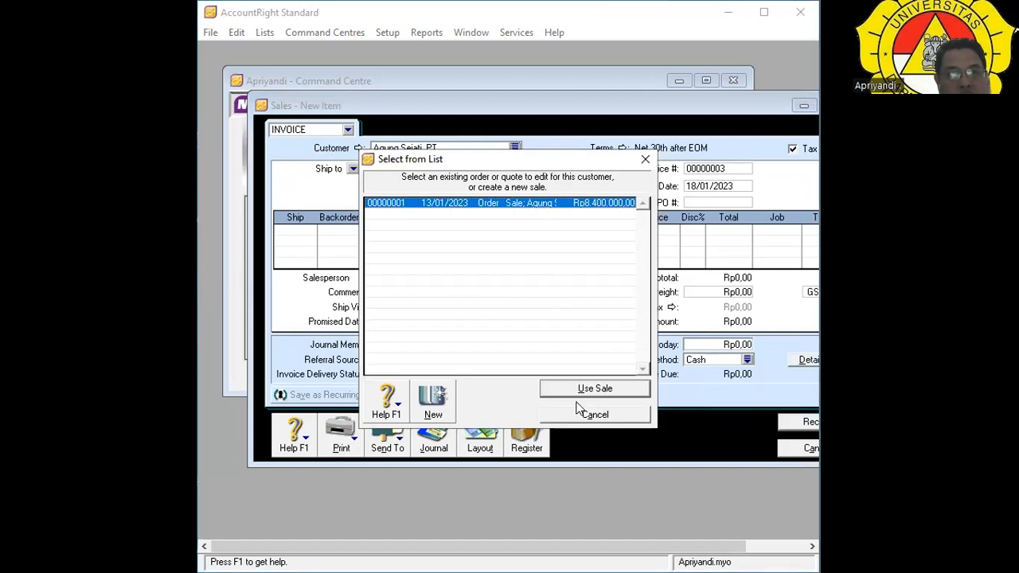
left_click(589, 414)
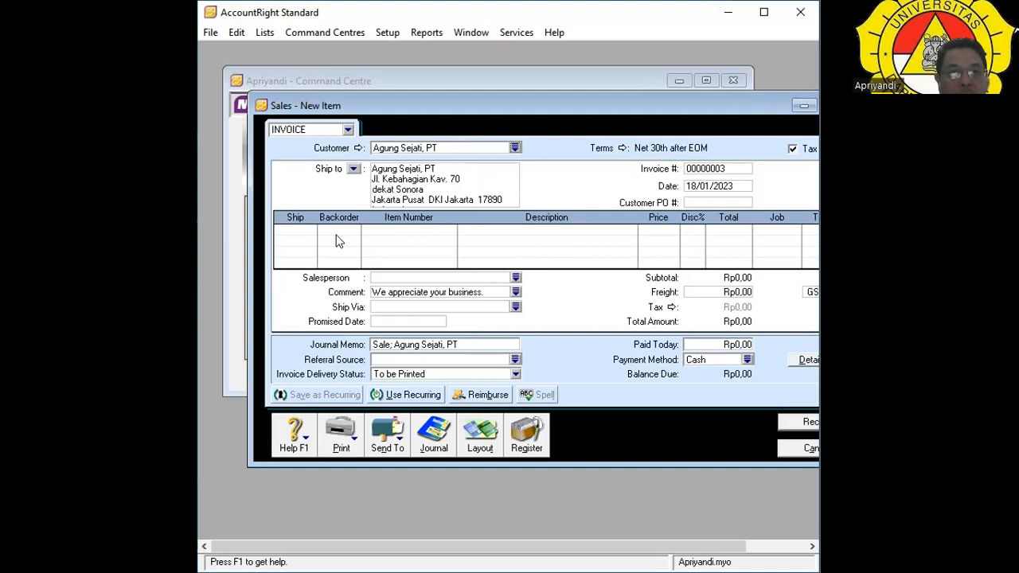
left_click(303, 230)
Discard the draft and create invoice 00000003 for Agung Sejati, PT, selecting the first Ship cell.
left_click(800, 450)
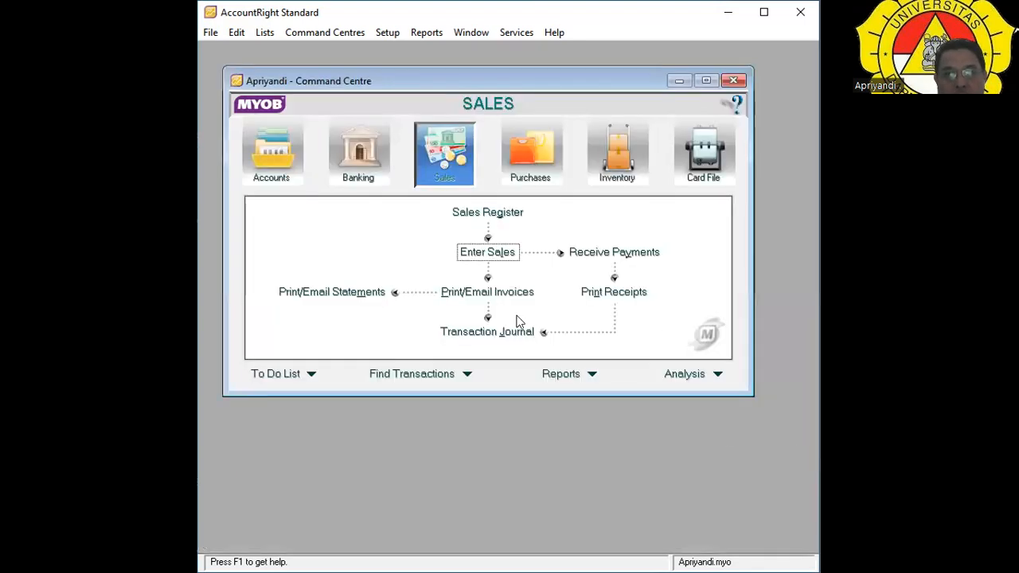
left_click(488, 254)
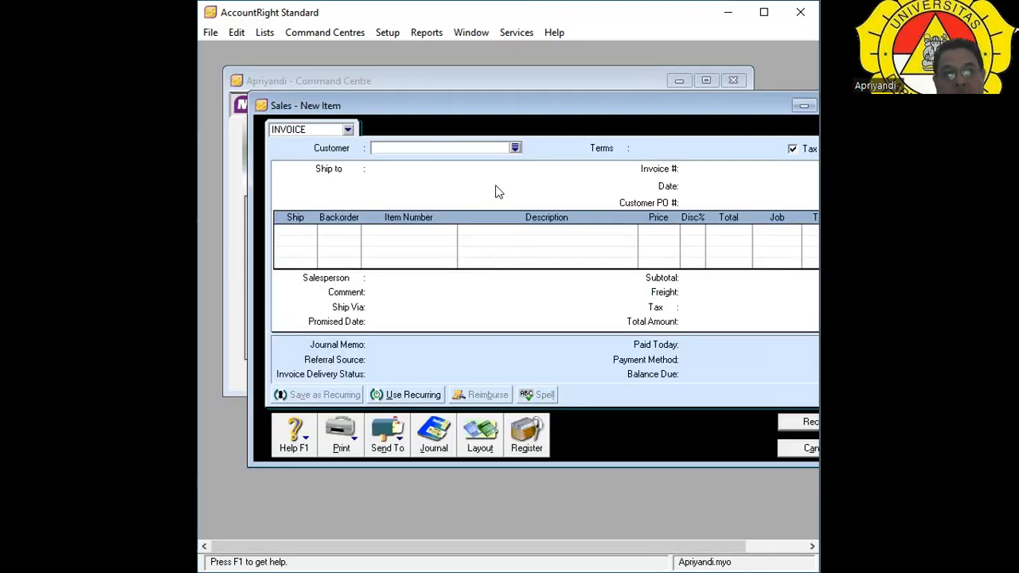
left_click(516, 149)
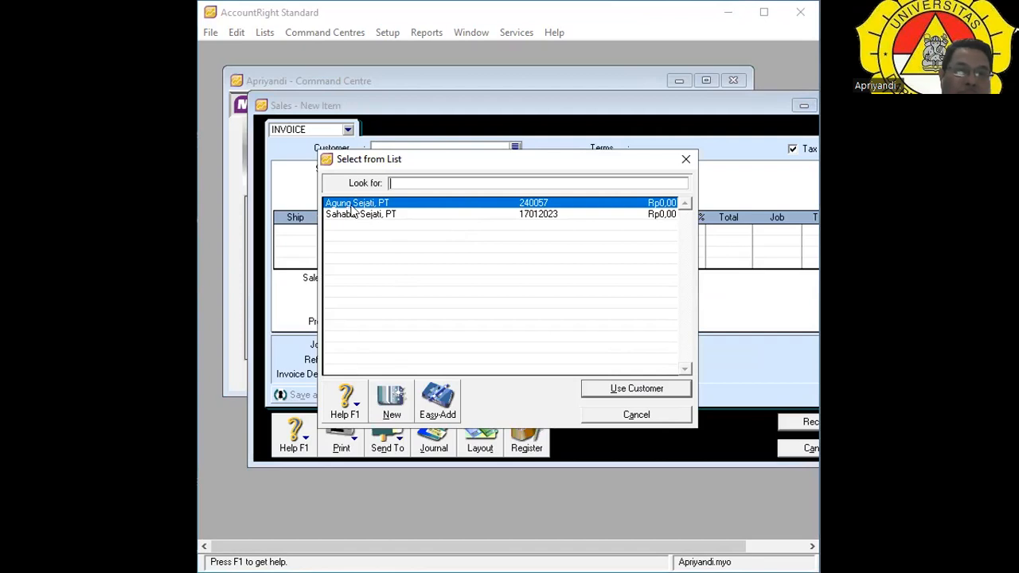
left_click(409, 205)
left_click(619, 389)
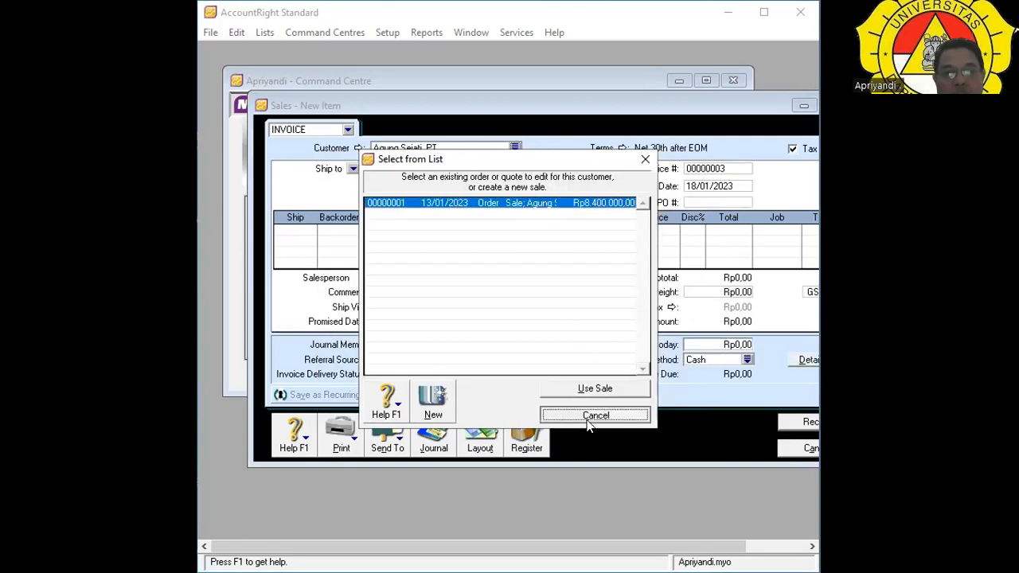
left_click(590, 420)
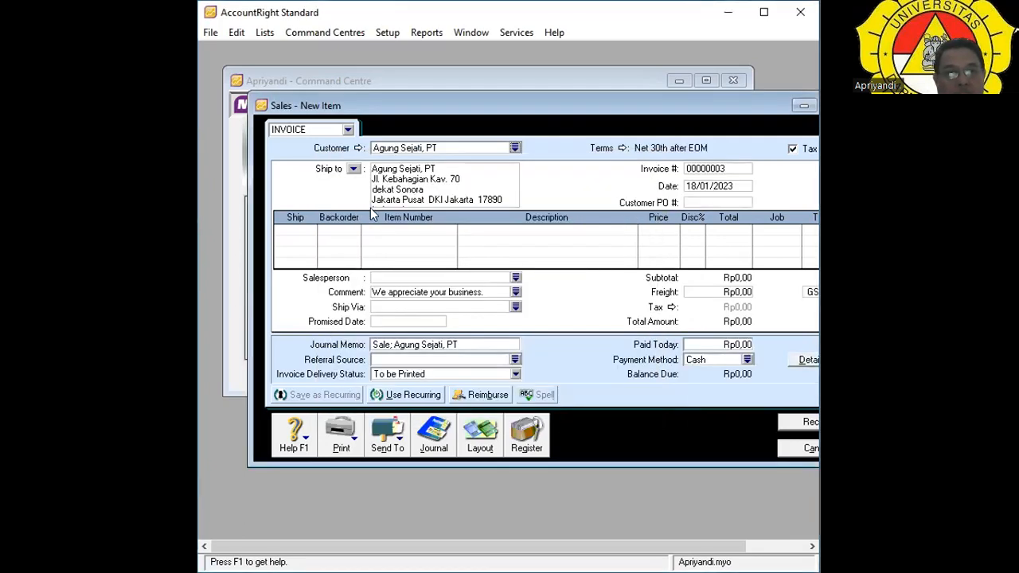
key("Tab")
left_click(308, 227)
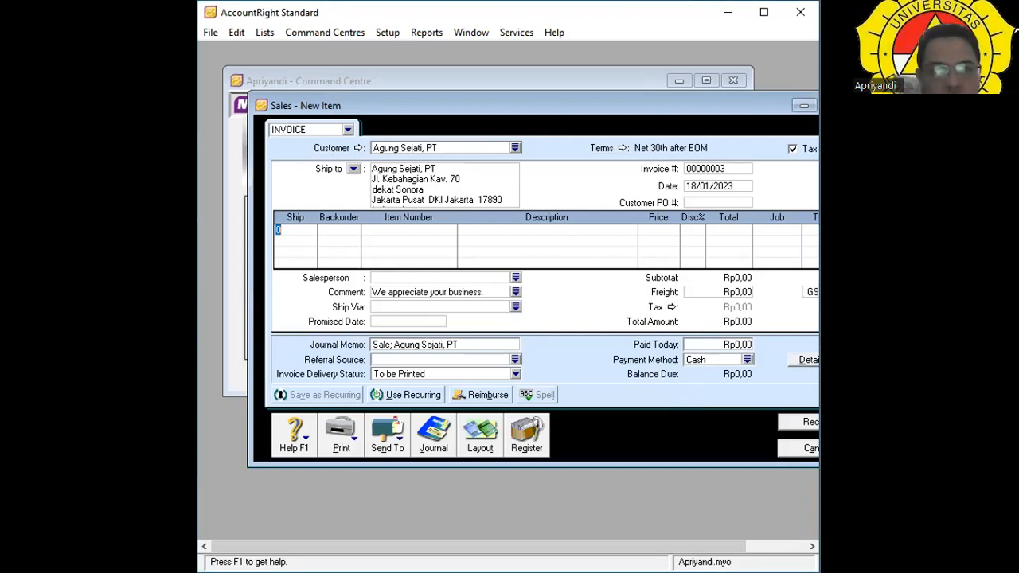
Ship 7 on line one and create KLS 003 as a new item.
type("7")
key("Tab")
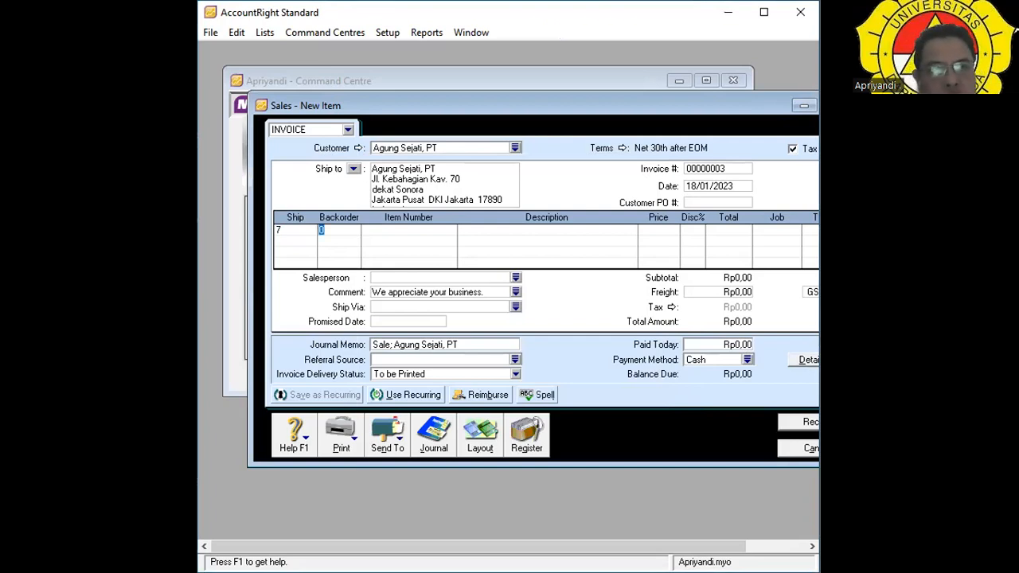
key("Tab")
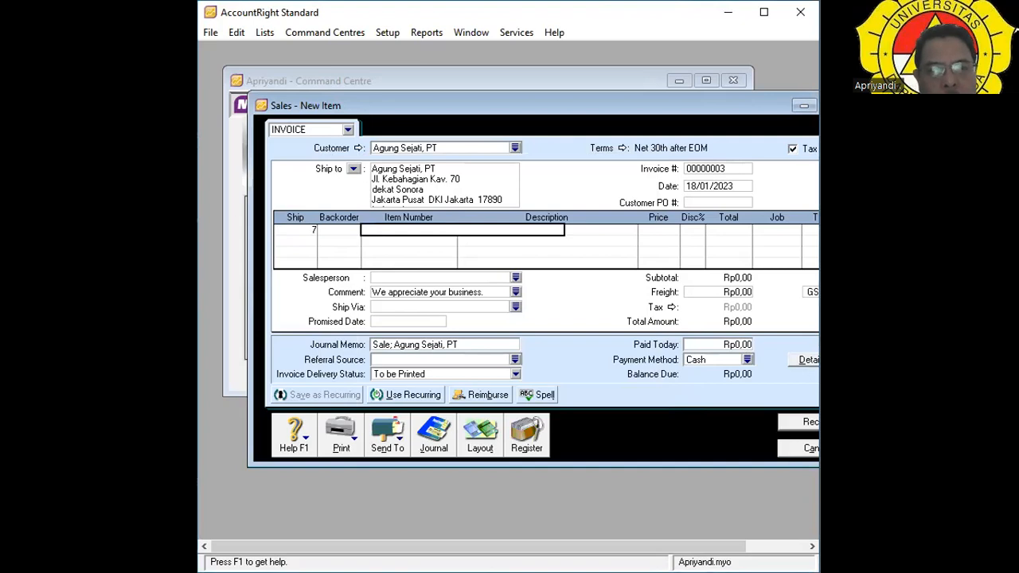
type("KLS")
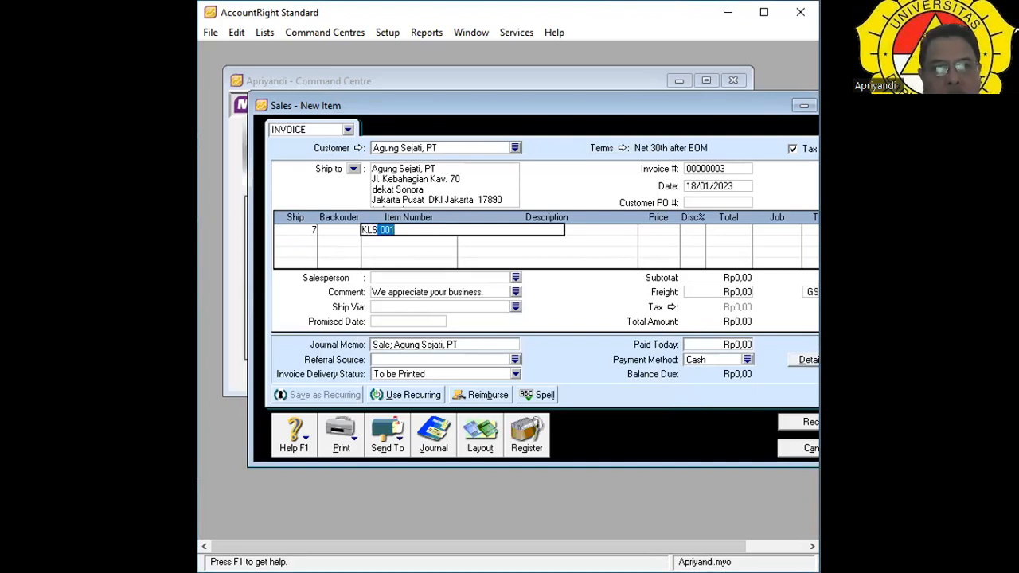
type(" 003")
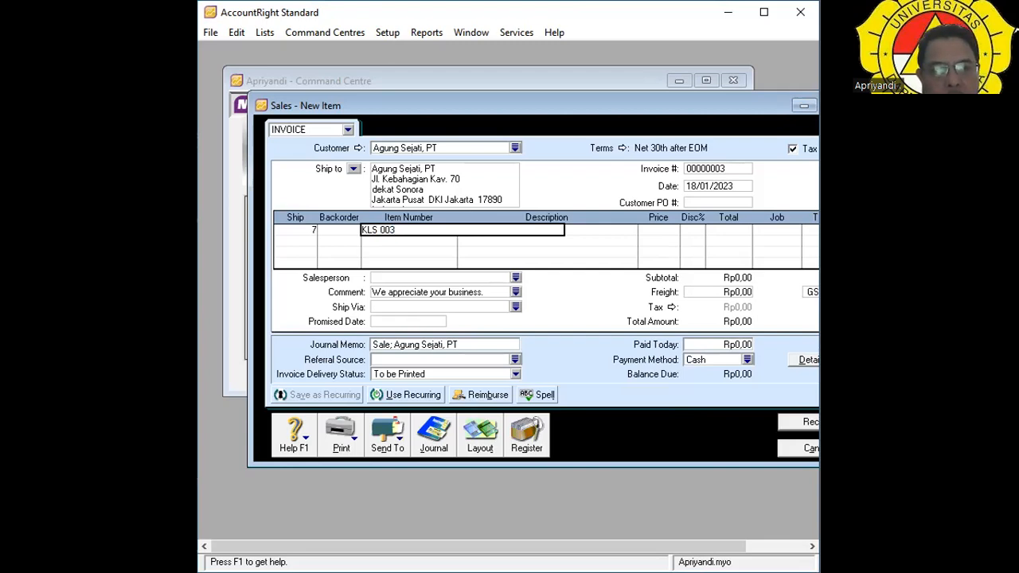
key("Tab")
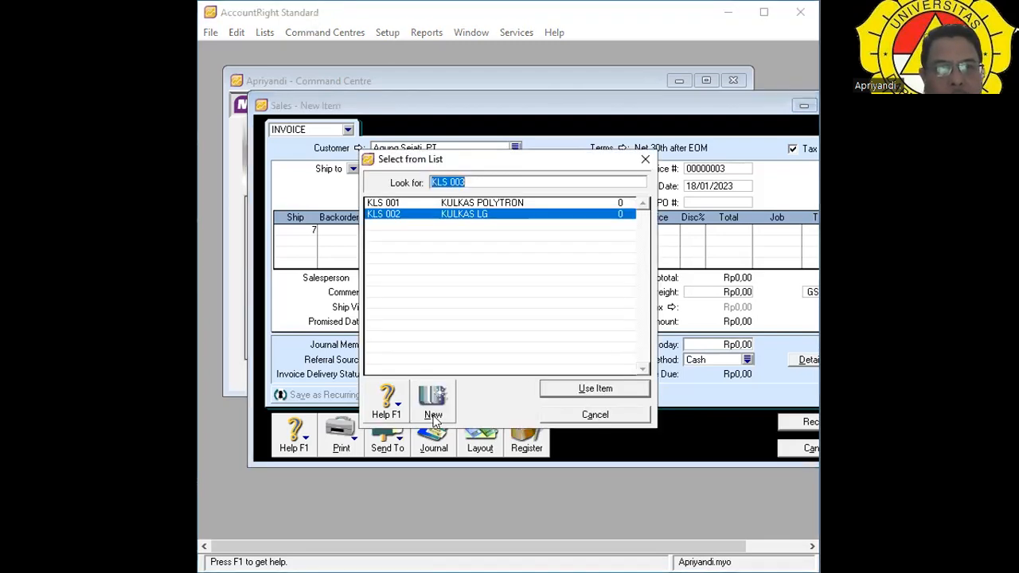
key("alt+n")
key("Tab")
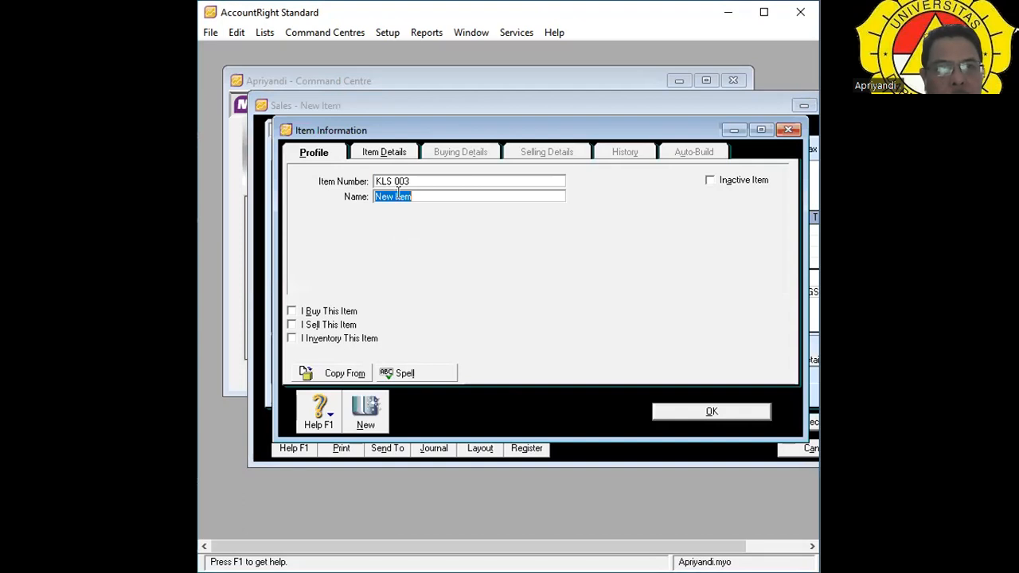
Name the new item KULKAS SAMSUNG and tick I Buy, I Sell and I Inventory.
left_click(427, 194)
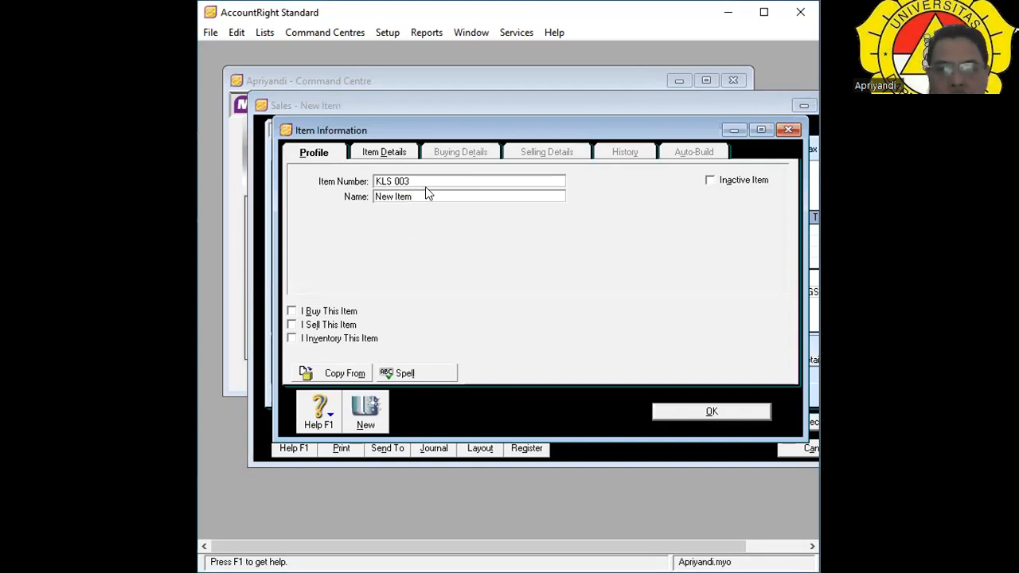
key("BackSpace")
key("BackSpace")
key("BackSpace")
key("BackSpace")
key("BackSpace")
key("BackSpace")
key("BackSpace")
key("BackSpace")
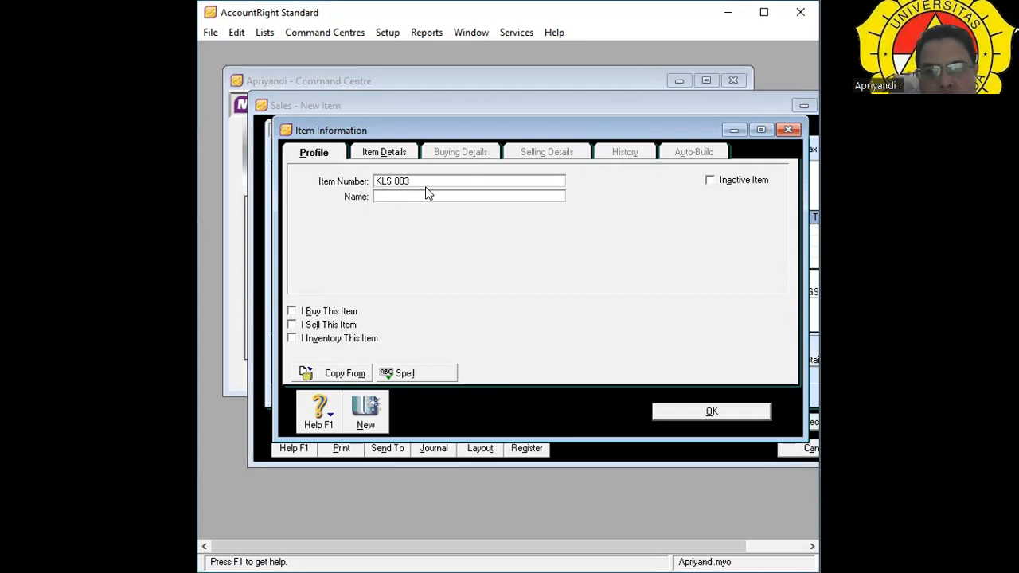
type("KULK")
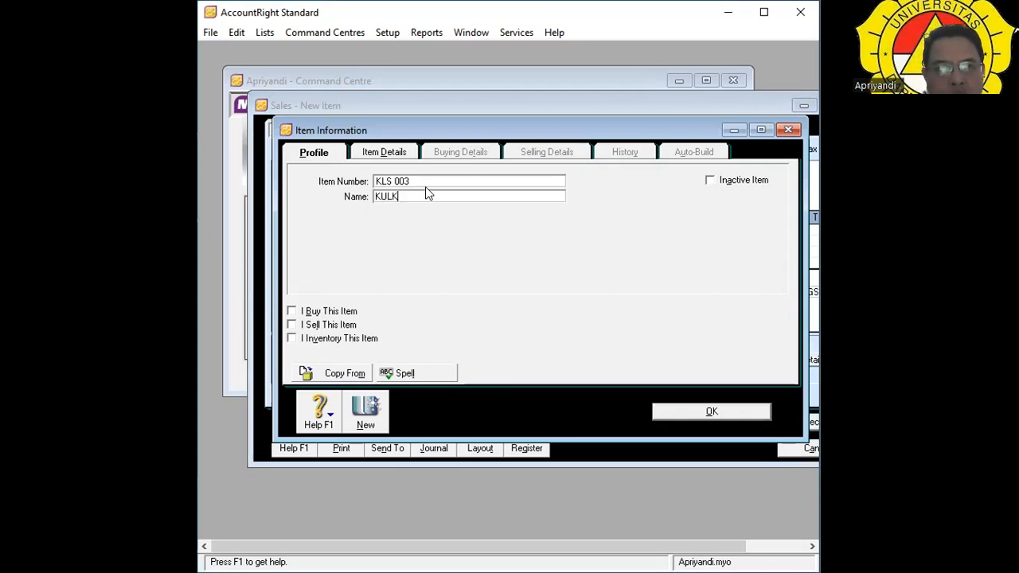
type("AS SAMSUNG")
key("Tab")
key("Tab")
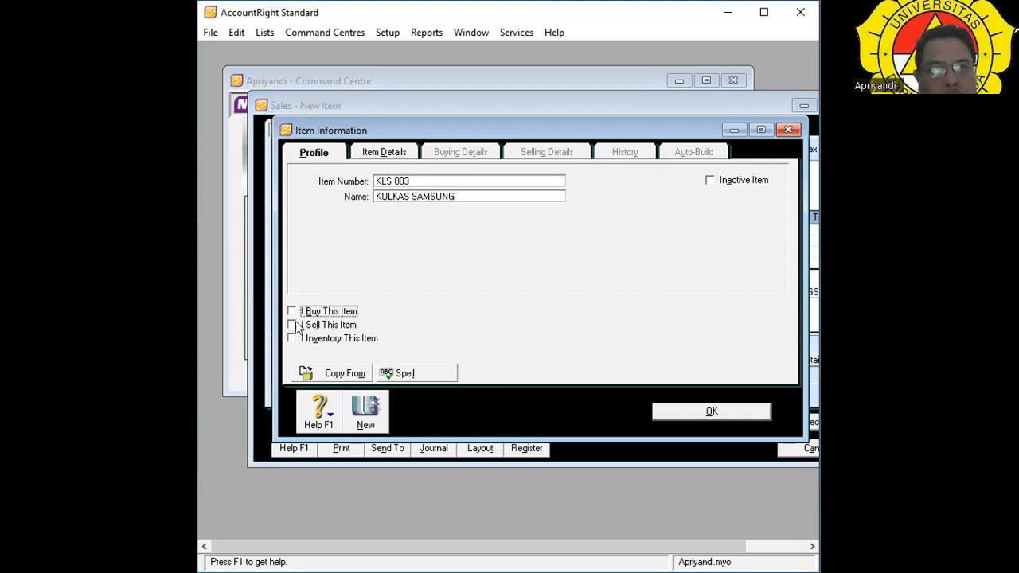
left_click(291, 312)
left_click(291, 325)
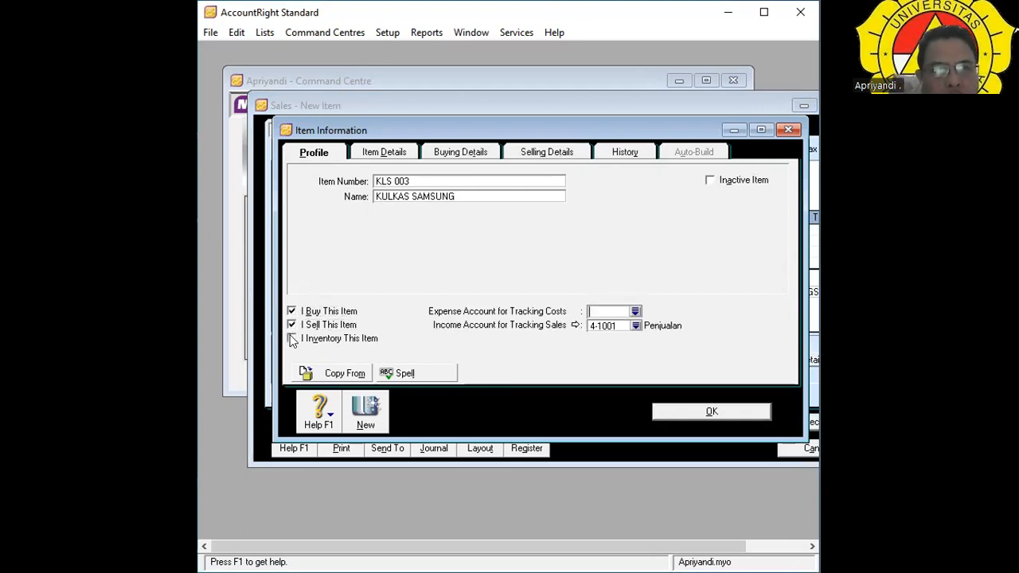
left_click(292, 338)
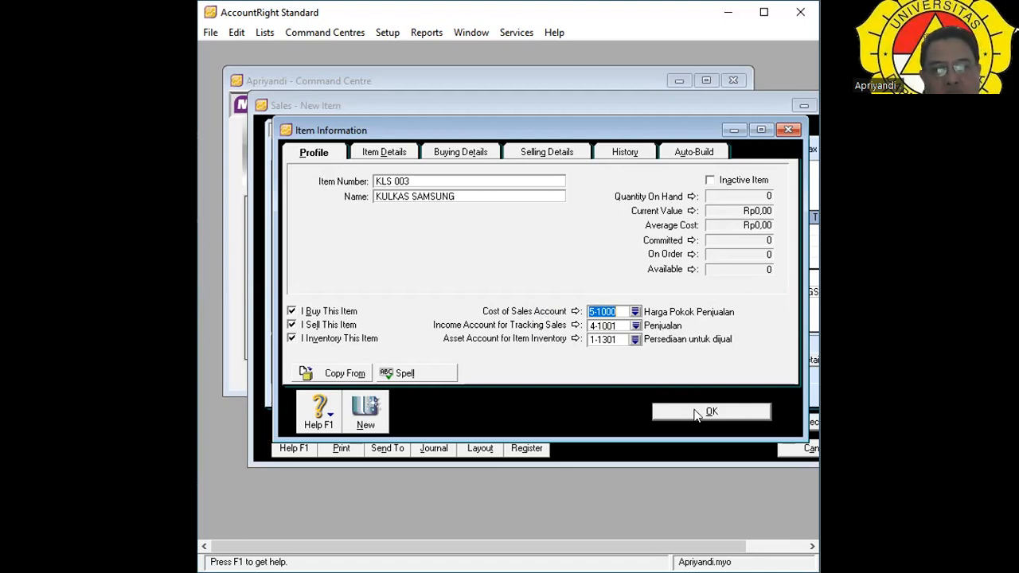
Save item KLS 003 and price the line at 2850000 with 0% discount, totalling Rp19.950.000,00.
left_click(721, 411)
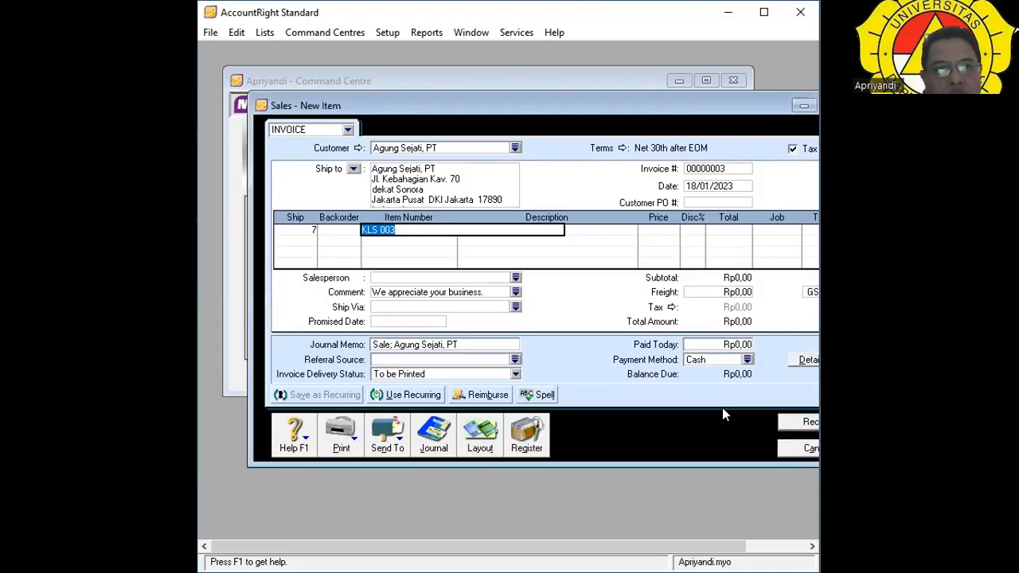
key("Tab")
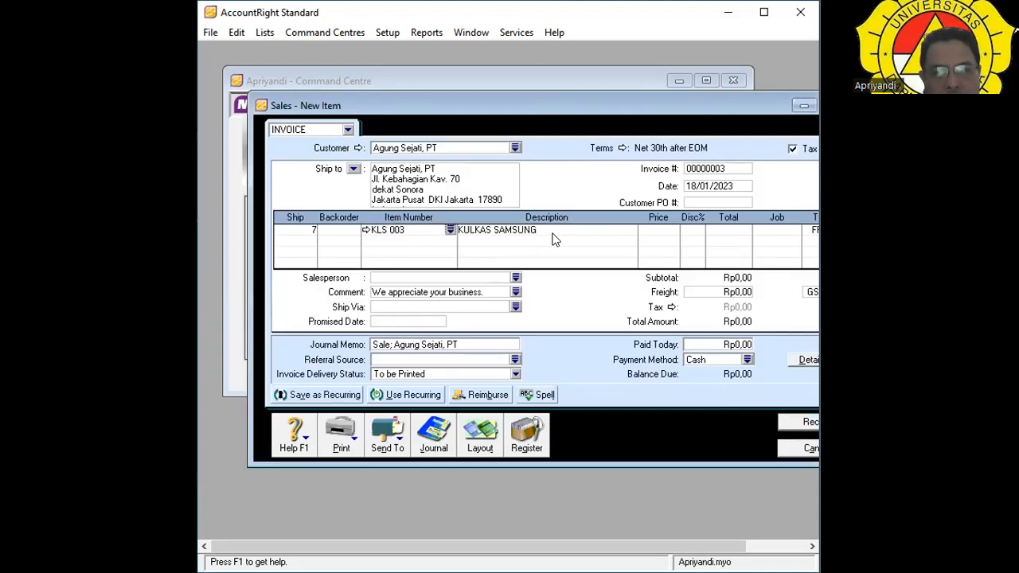
key("Tab")
key("Tab")
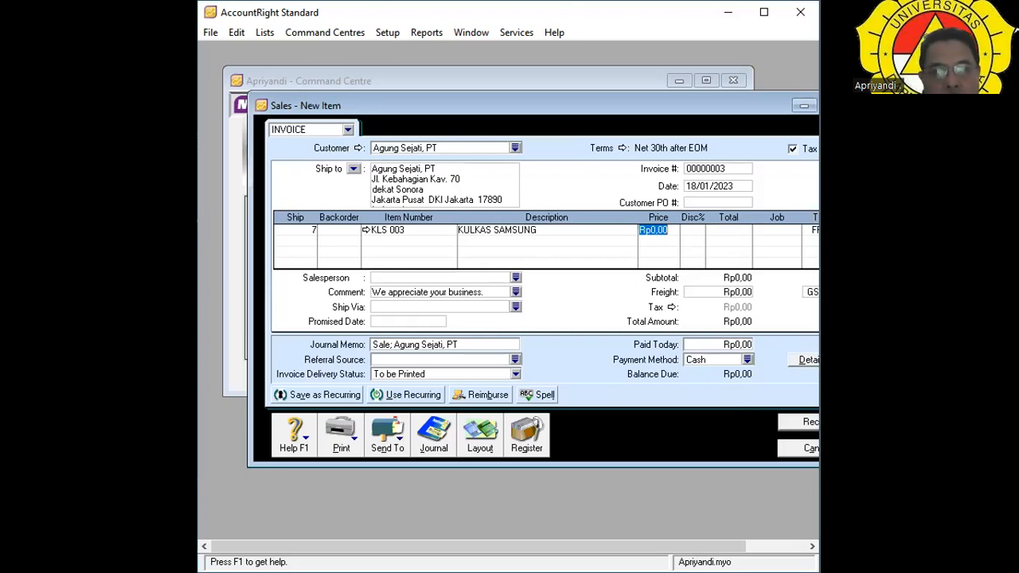
type("28")
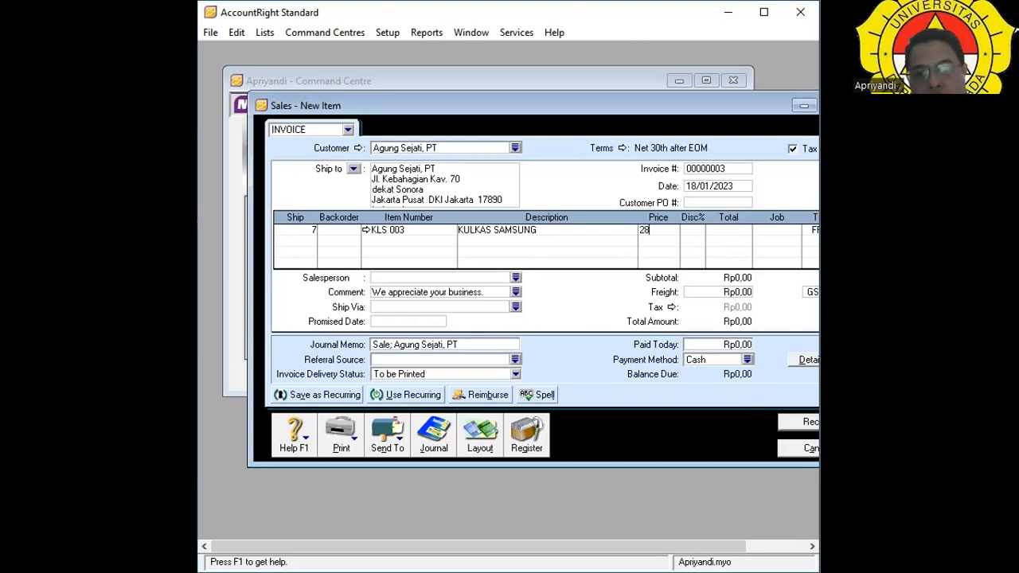
type("50000")
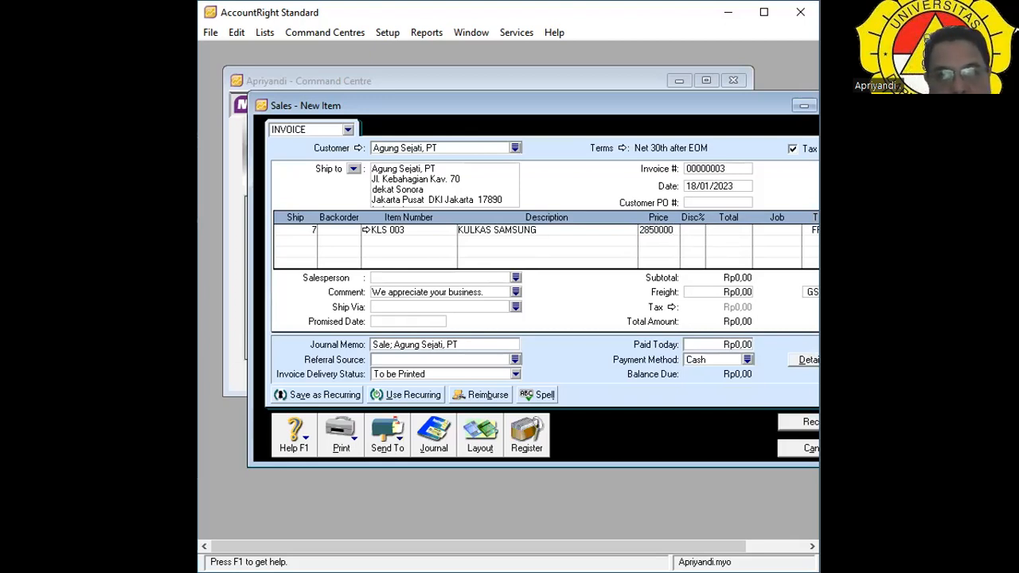
key("Tab")
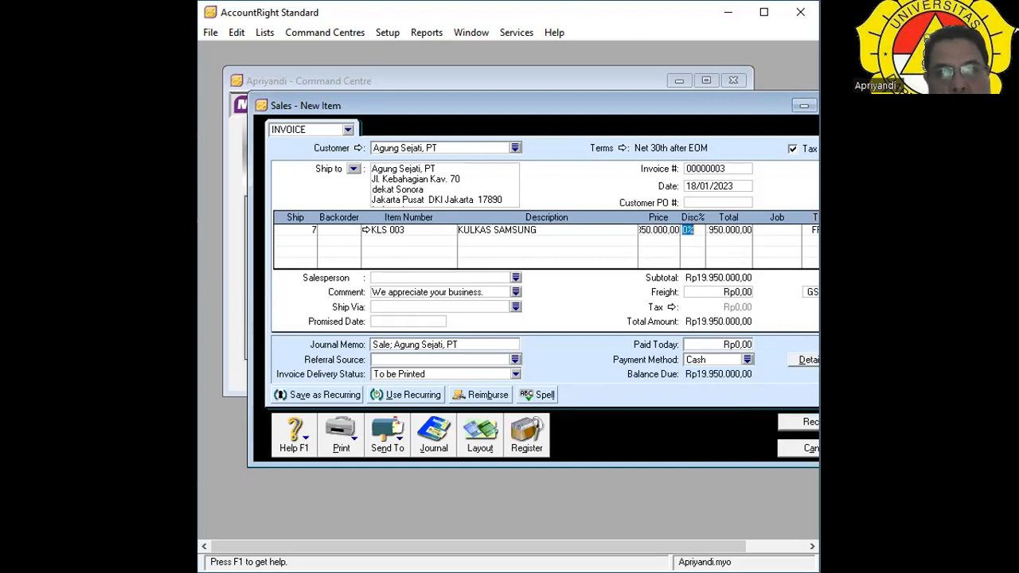
key("Tab")
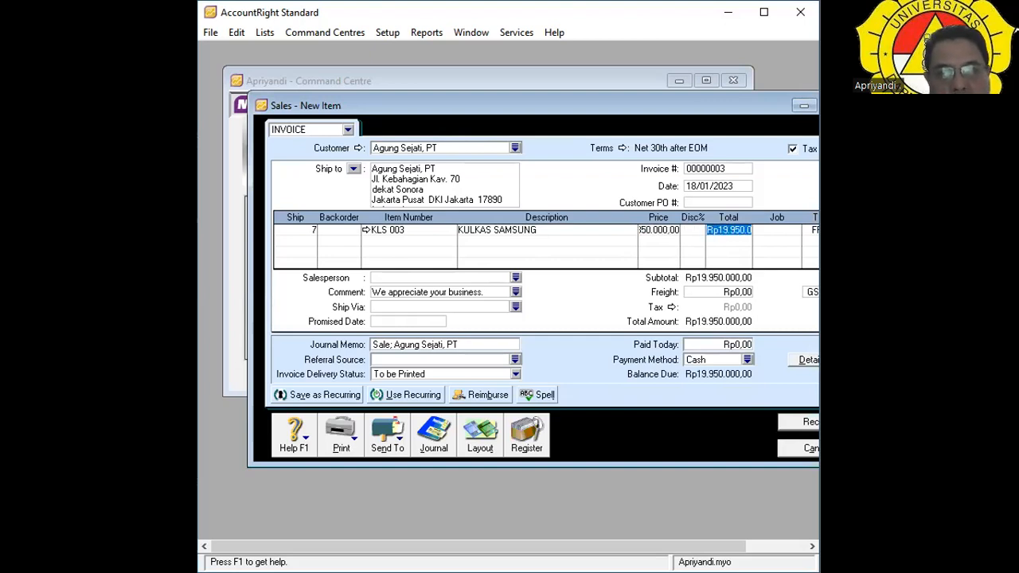
key("Tab")
key("Tab")
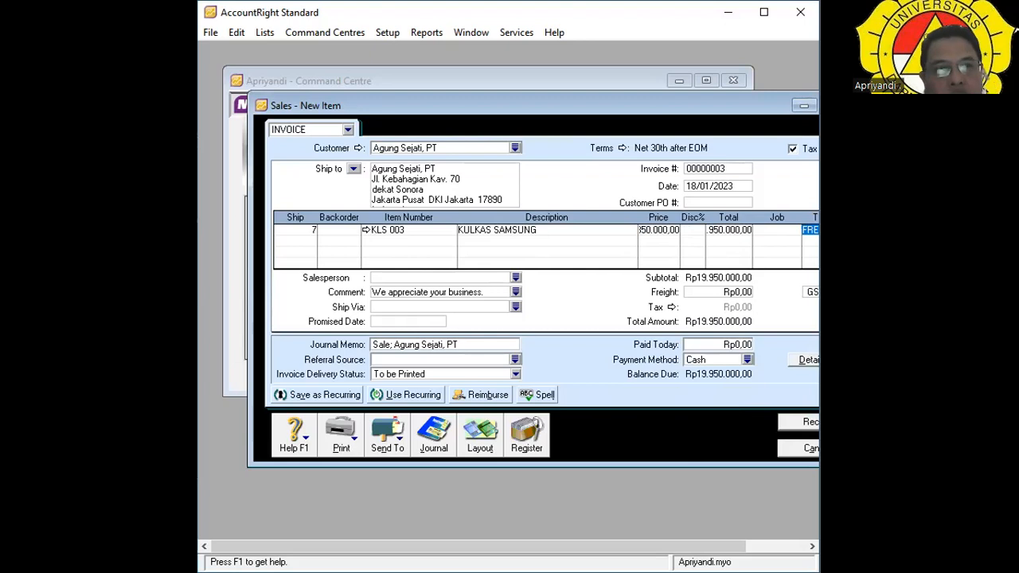
left_click_drag(704, 100, 657, 101)
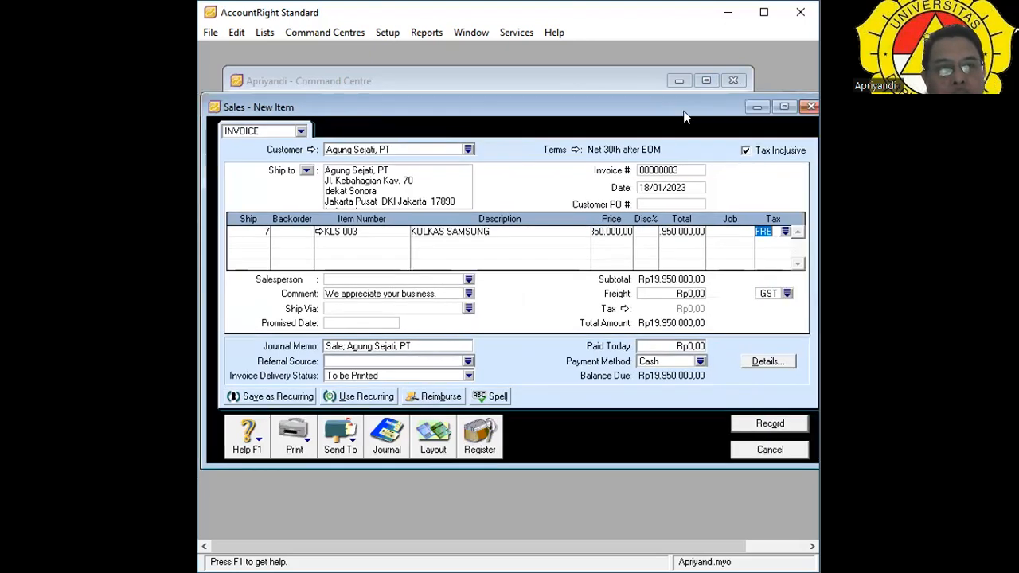
left_click(784, 231)
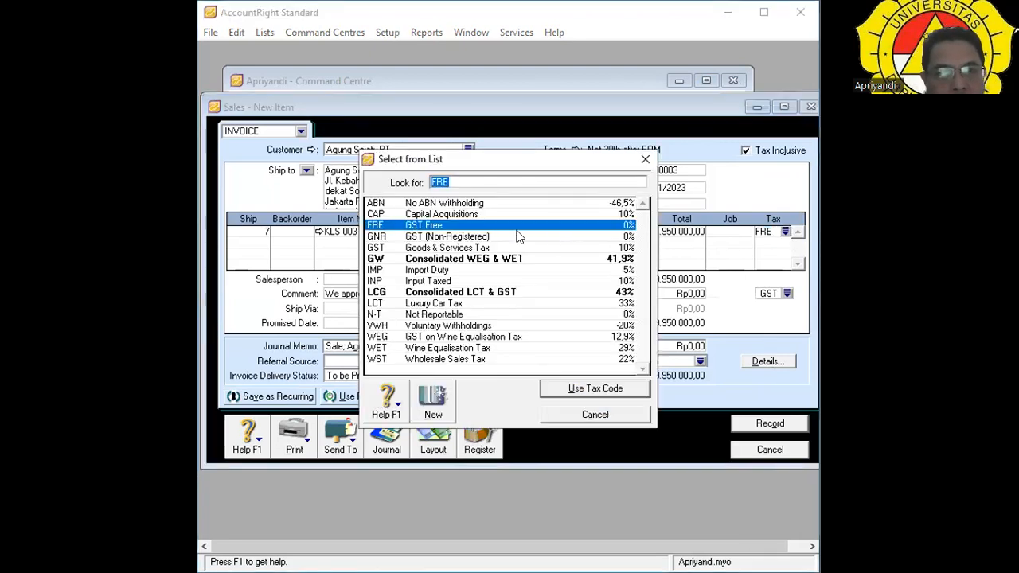
left_click(519, 228)
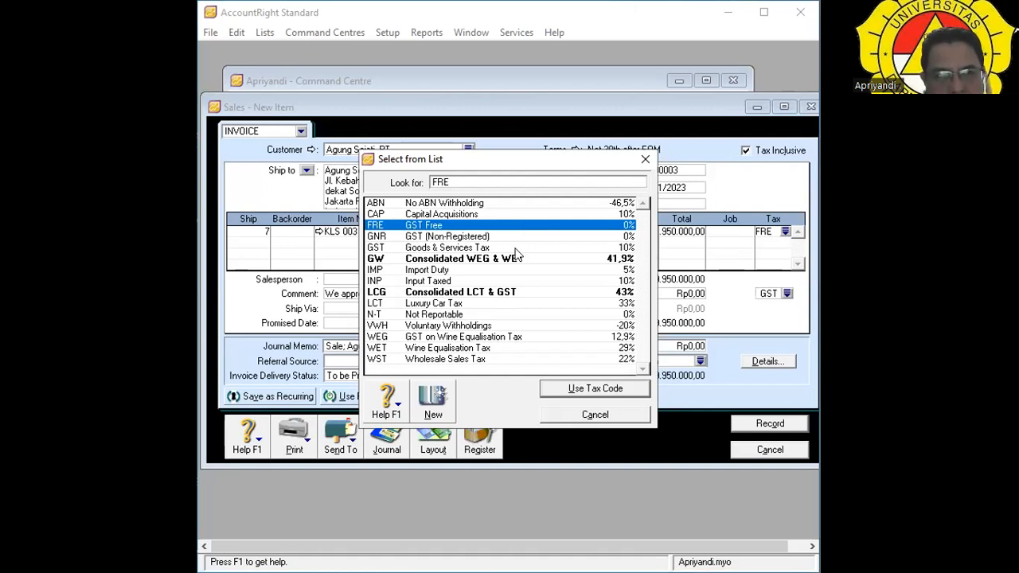
left_click(516, 249)
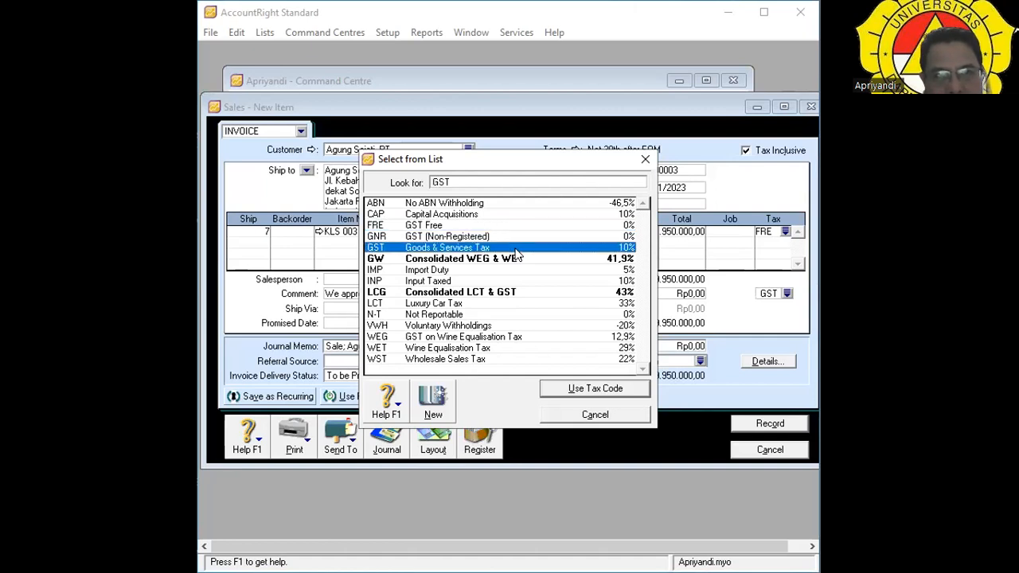
left_click(584, 390)
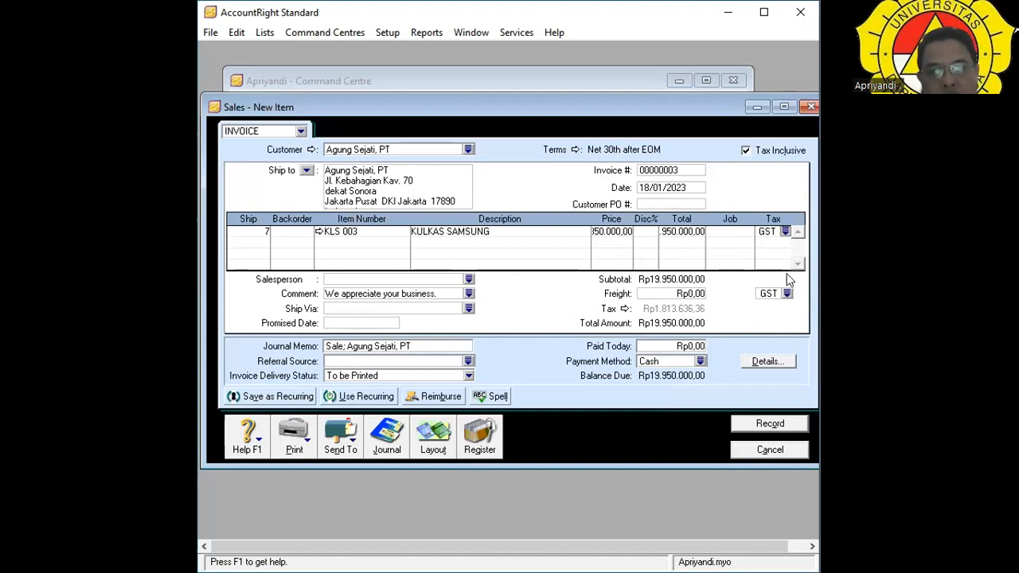
left_click(784, 231)
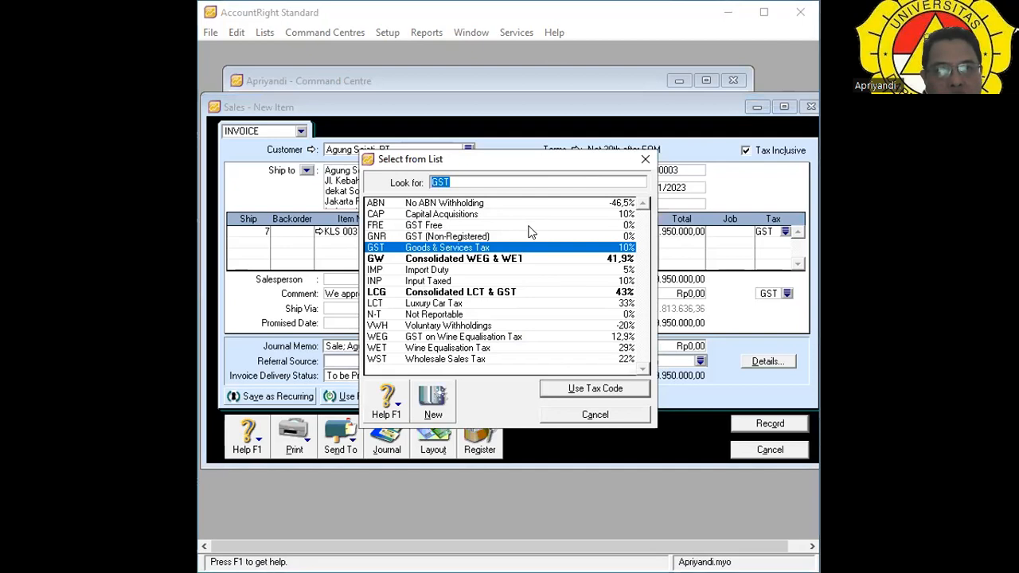
left_click(528, 226)
double_click(528, 226)
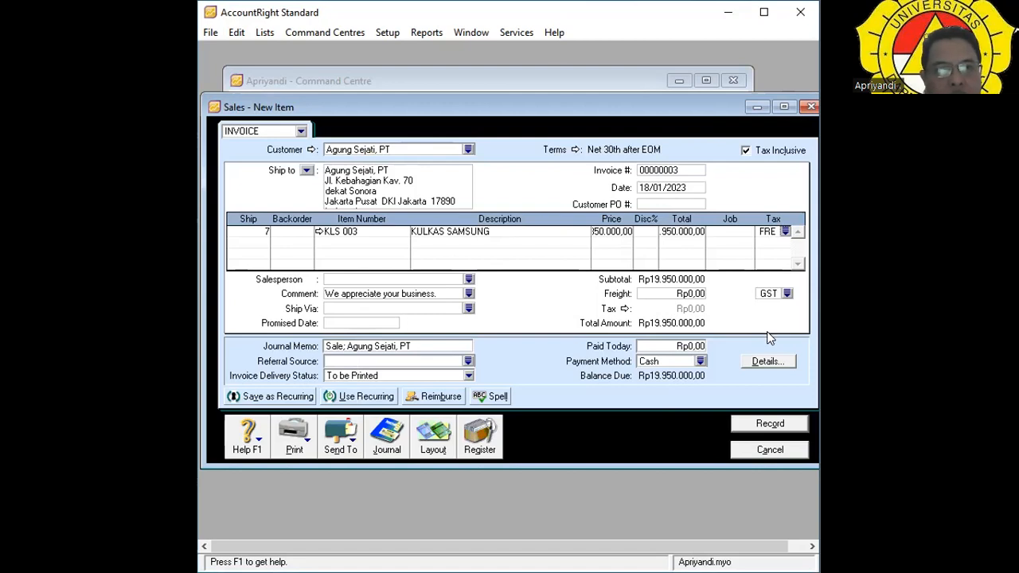
Choose the invoice's salesperson and set Ship Via to UPS.
key("Tab")
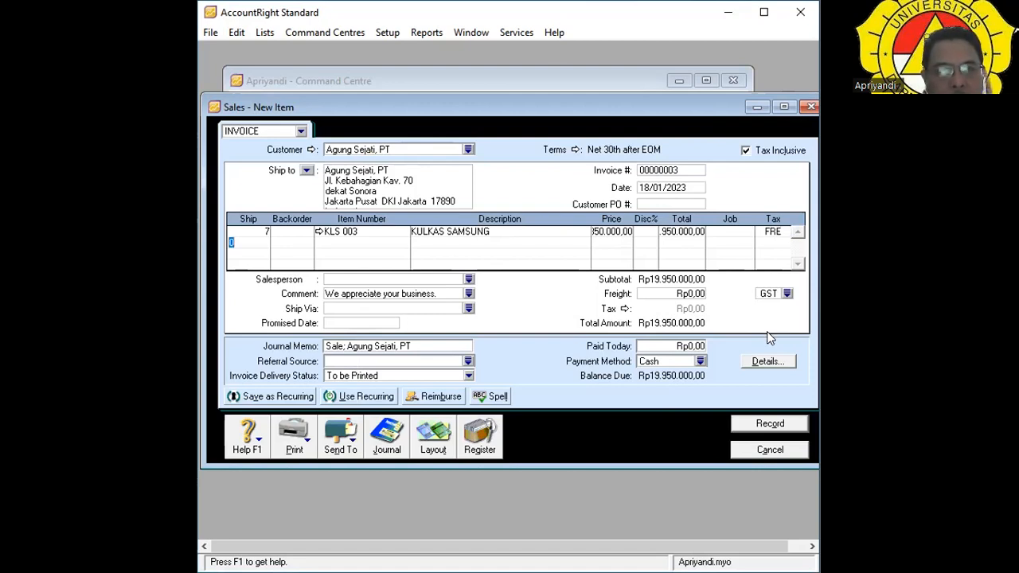
key("Tab")
left_click(334, 280)
left_click(468, 281)
double_click(380, 198)
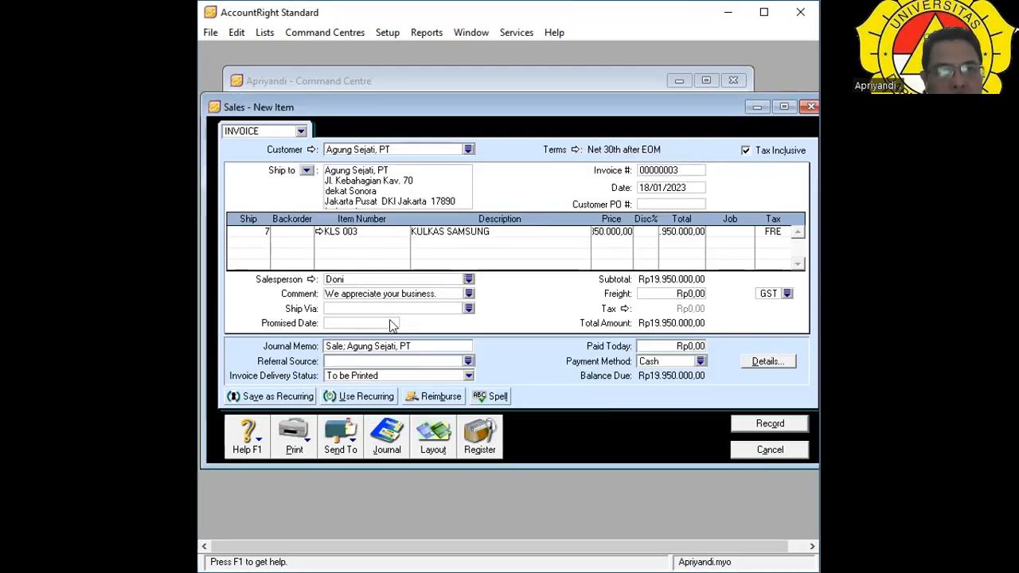
left_click(468, 308)
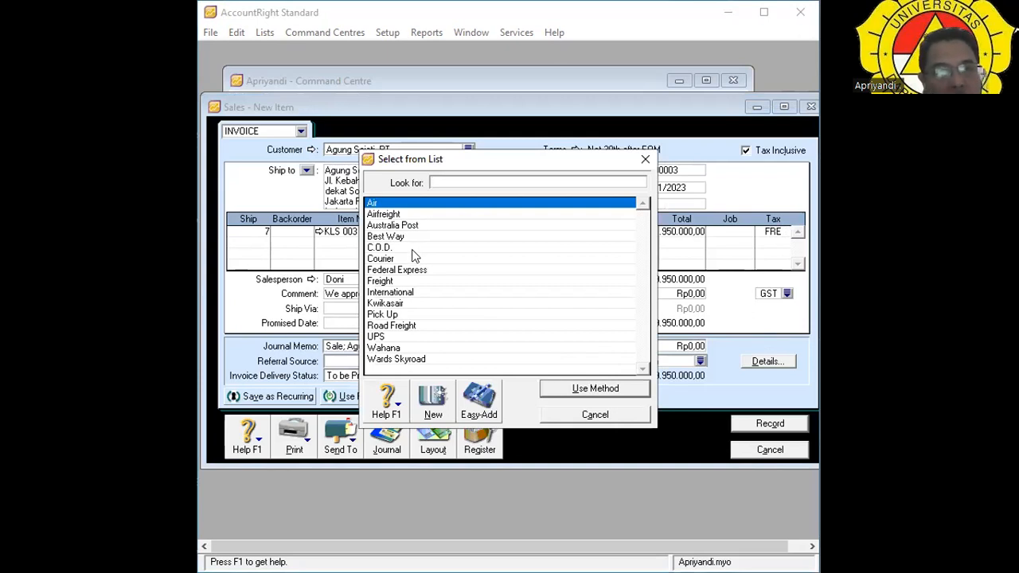
left_click(417, 335)
key("Return")
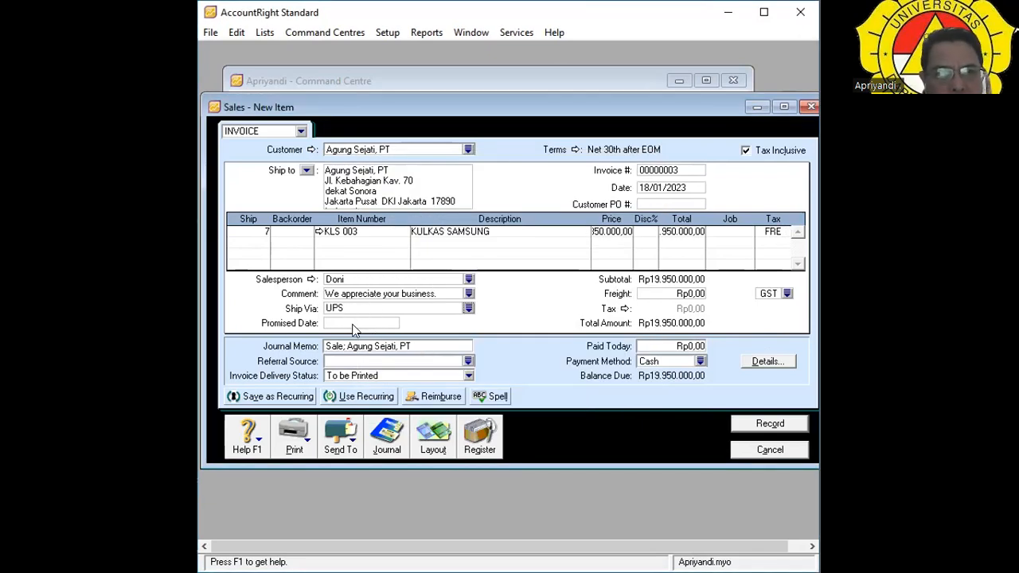
Enter 20/01/2023 as the promised date.
left_click(348, 322)
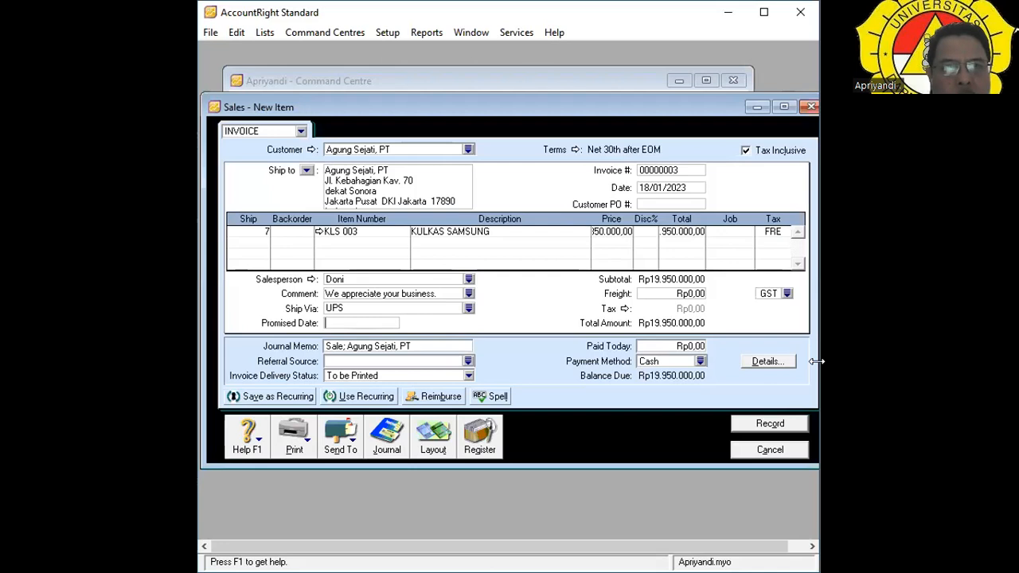
type("21")
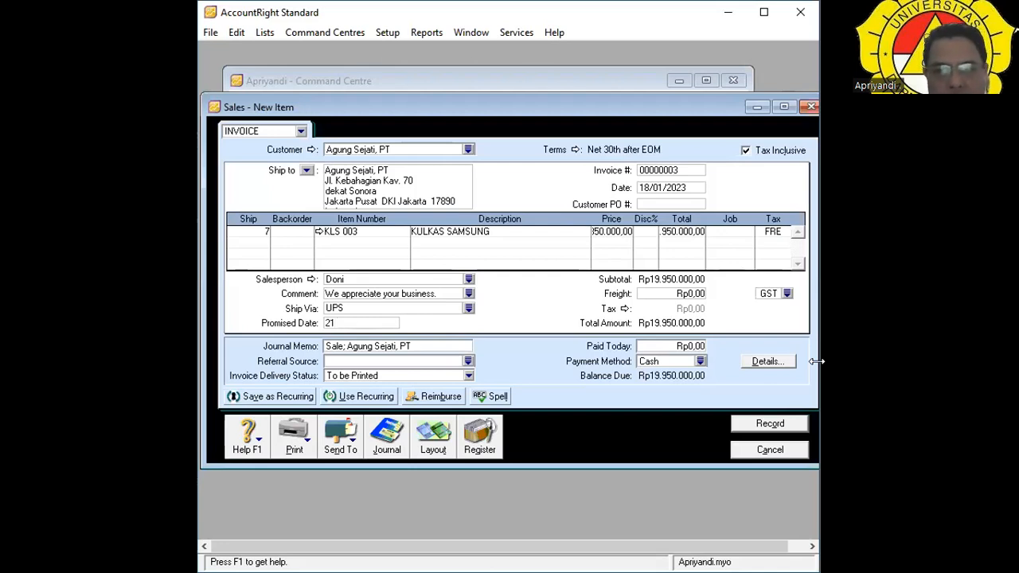
key("BackSpace")
type("0")
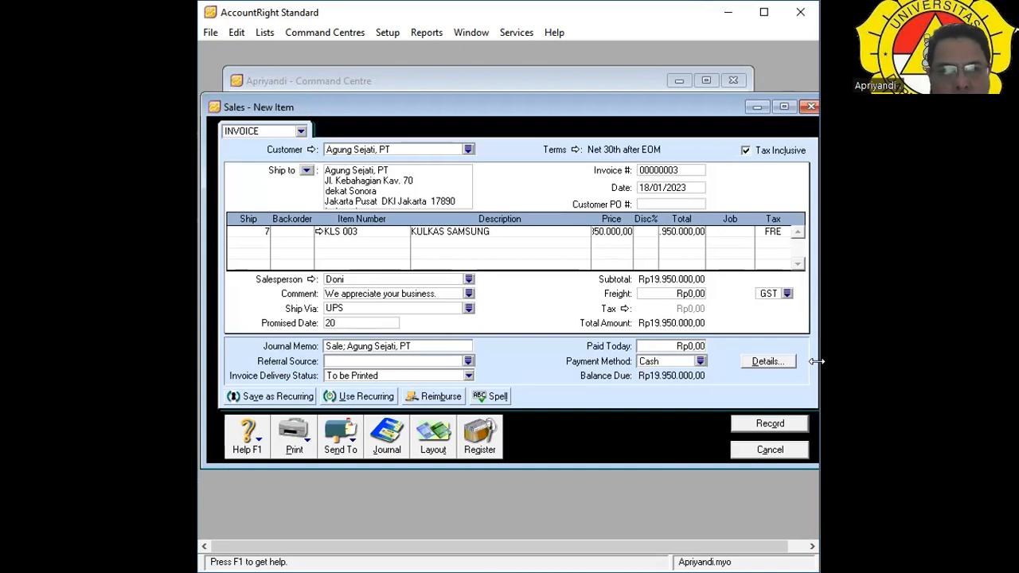
type("/01/2")
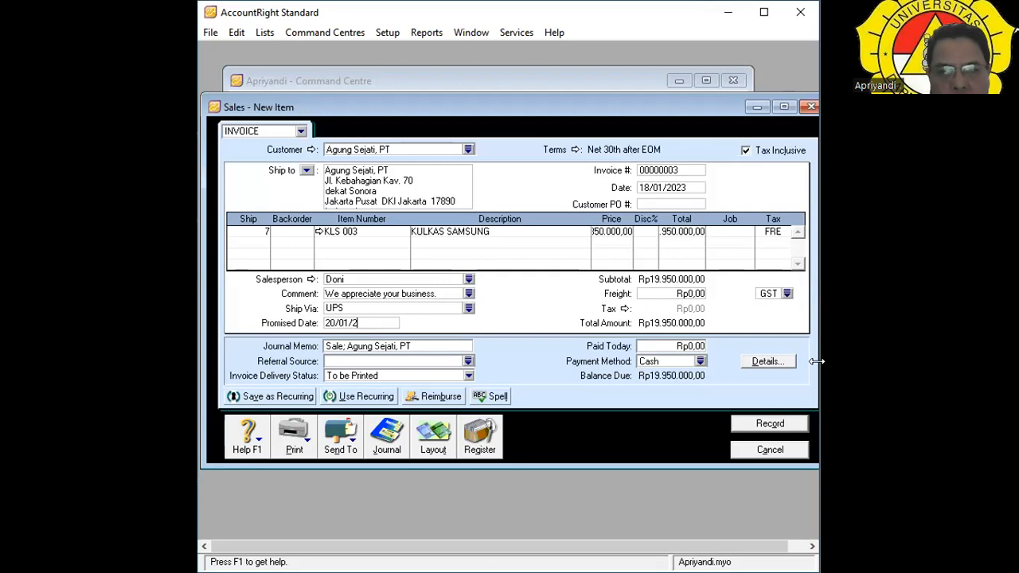
type("023")
key("Tab")
key("Tab")
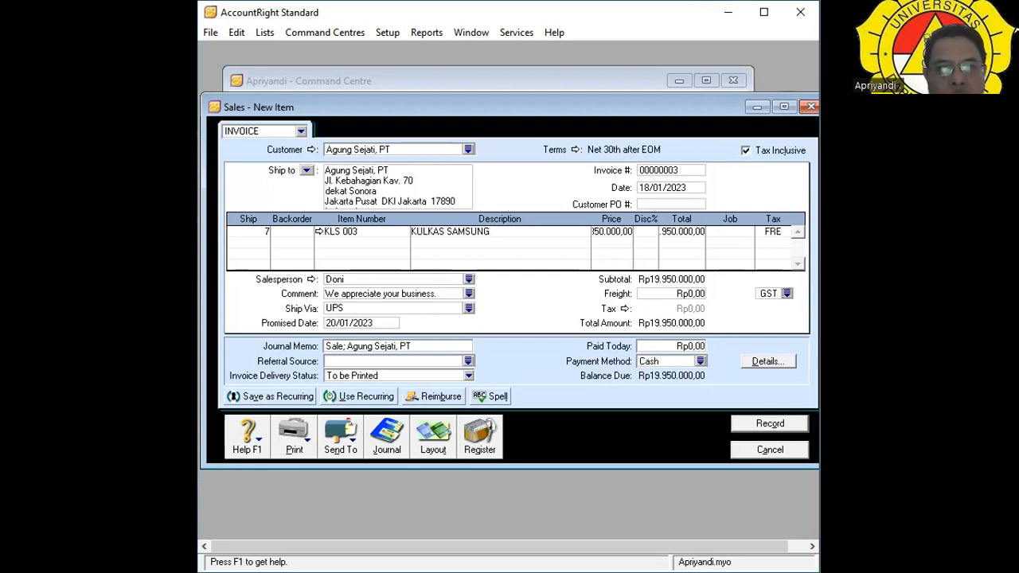
key("Tab")
key("Tab")
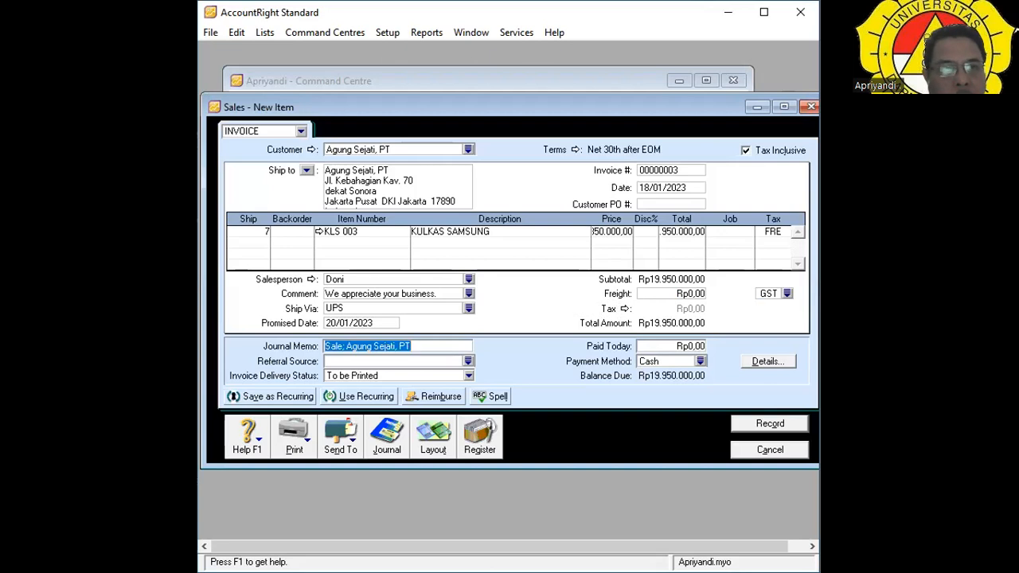
key("Tab")
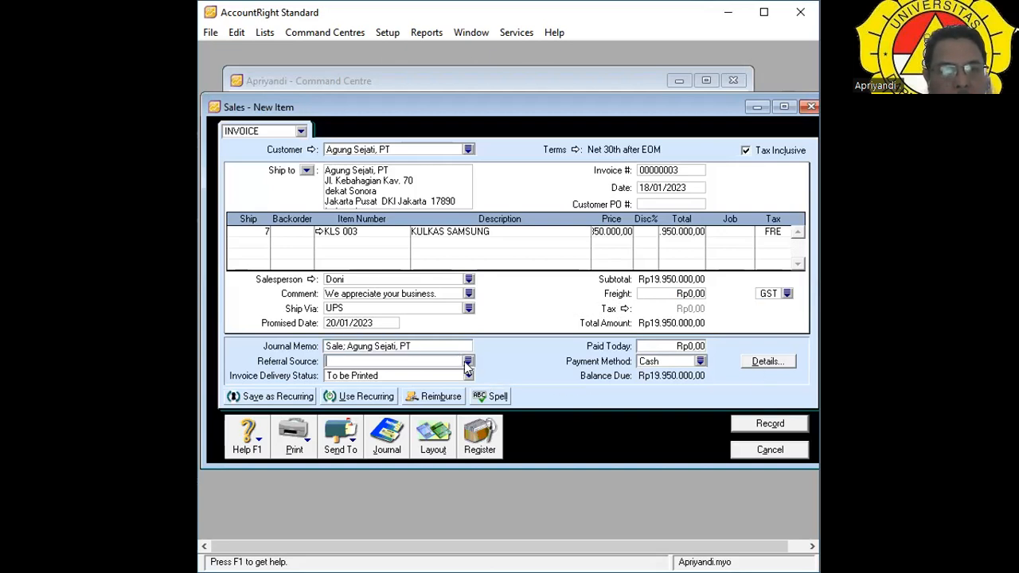
Set the referral source to Trade Show, leaving the payment method as Cash.
left_click(467, 362)
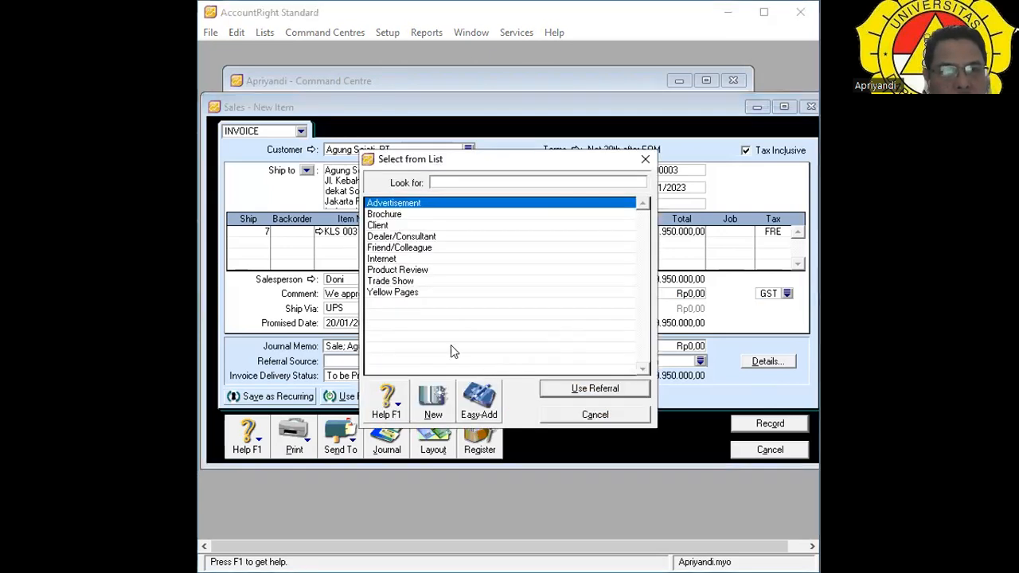
left_click(413, 282)
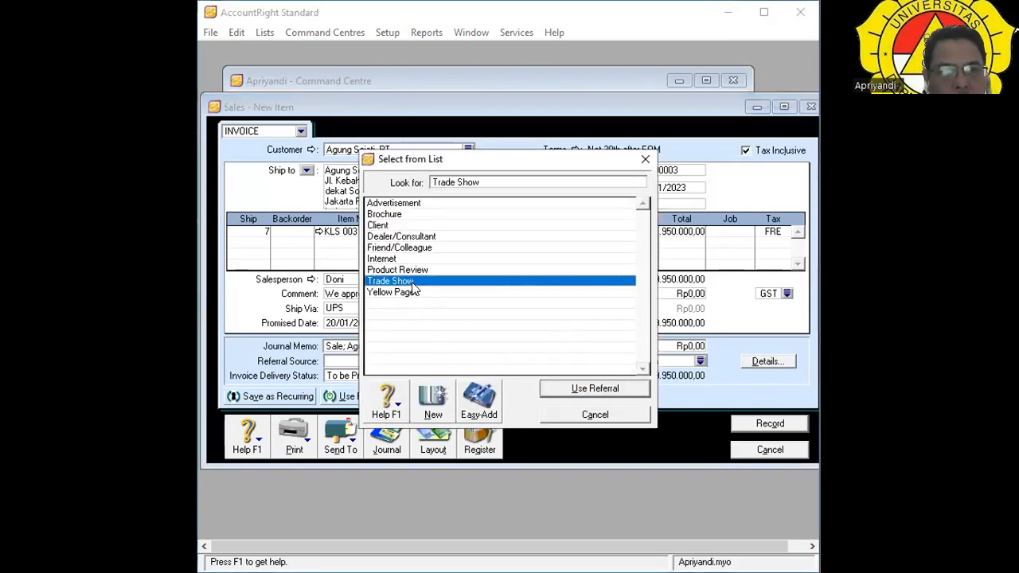
key("Return")
key("Tab")
key("Tab")
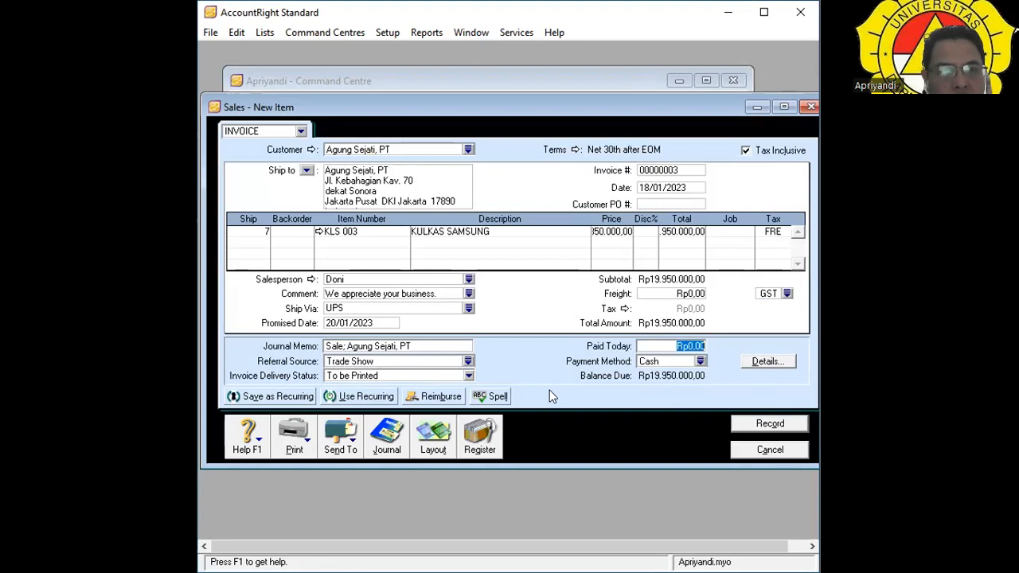
key("Tab")
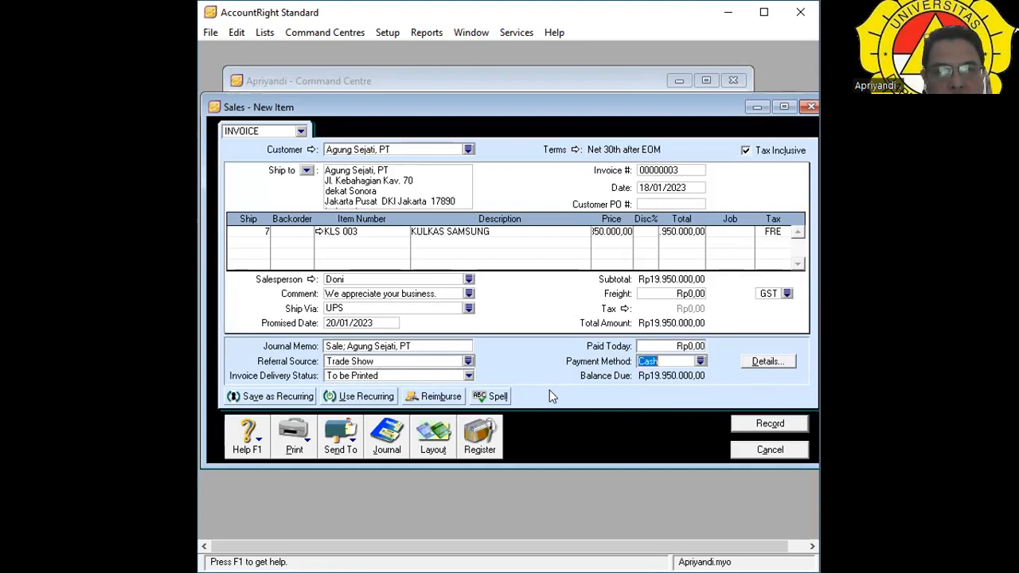
left_click(597, 390)
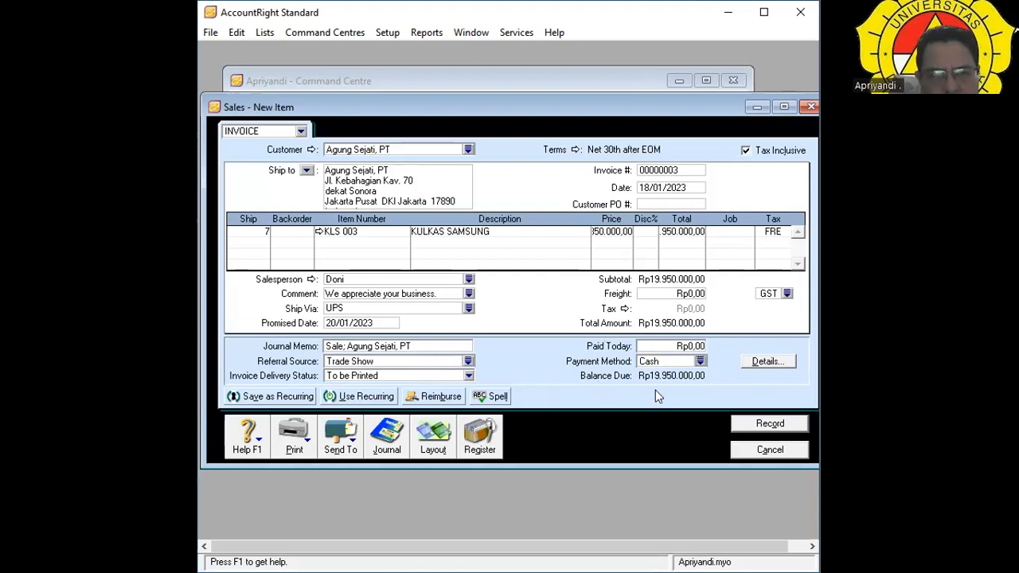
key("Tab")
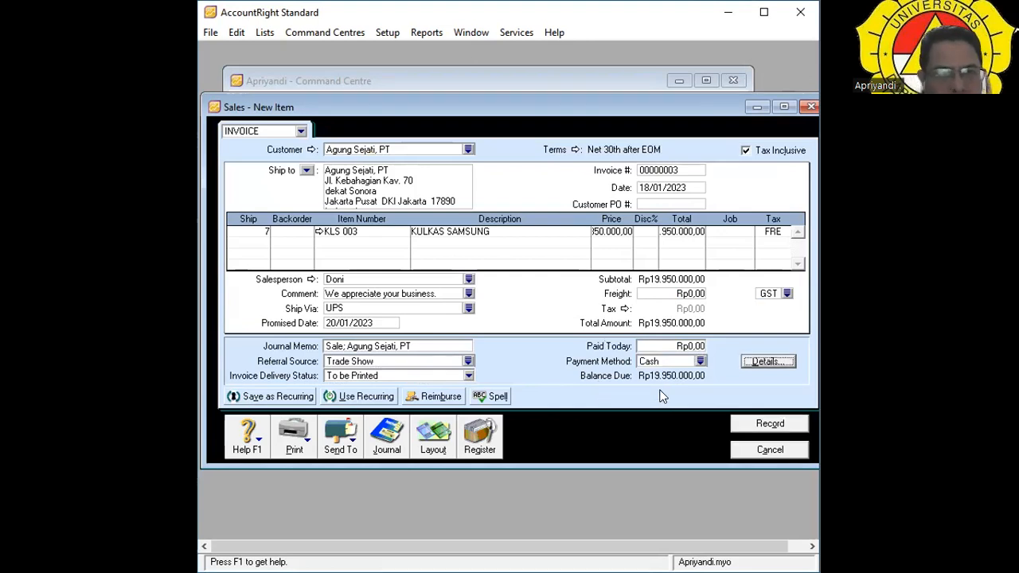
Record the invoice with all 7 KLS 003 units backordered, then view it in the Sales Register.
left_click(759, 429)
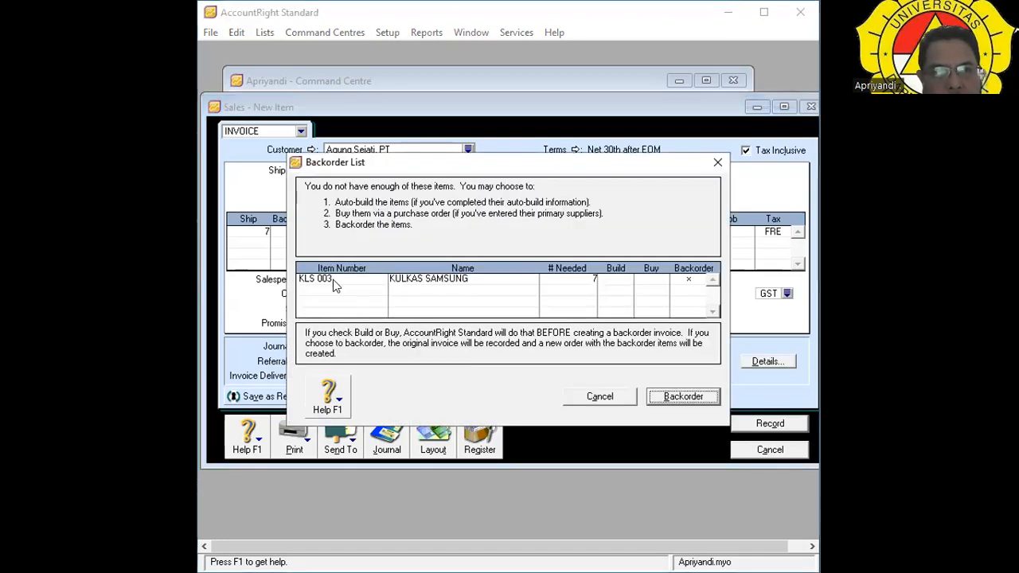
left_click(694, 403)
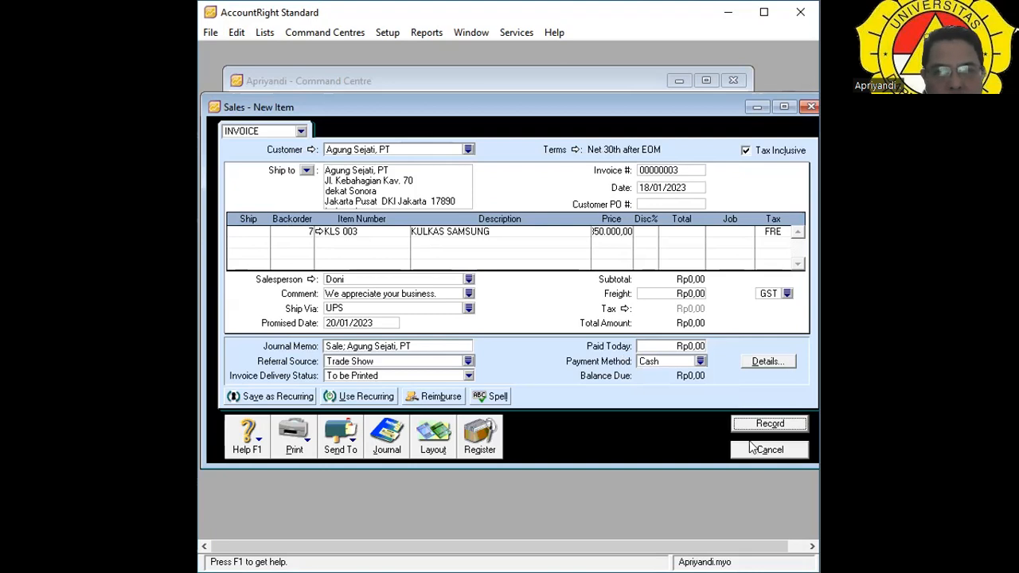
left_click(779, 424)
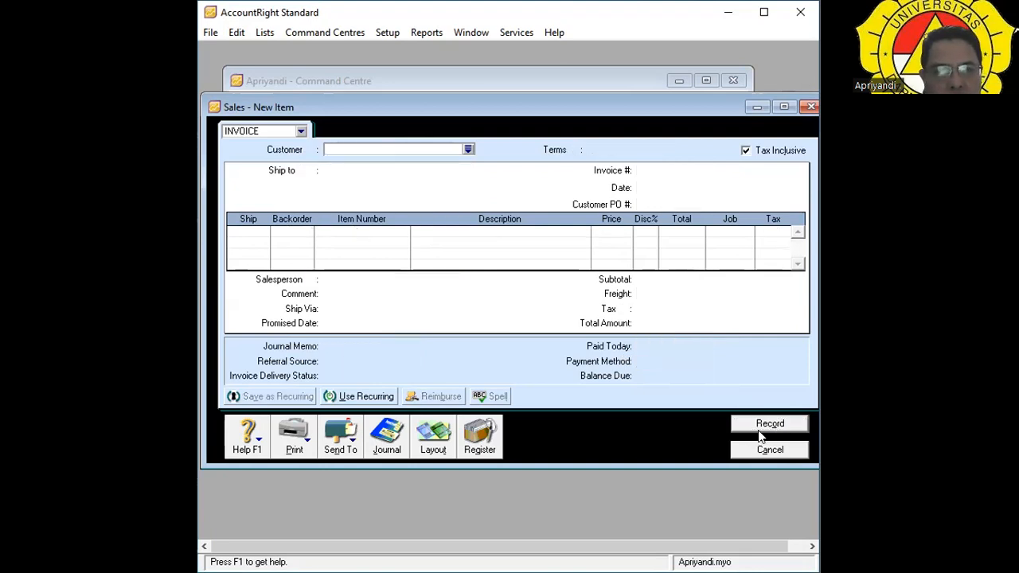
left_click(481, 438)
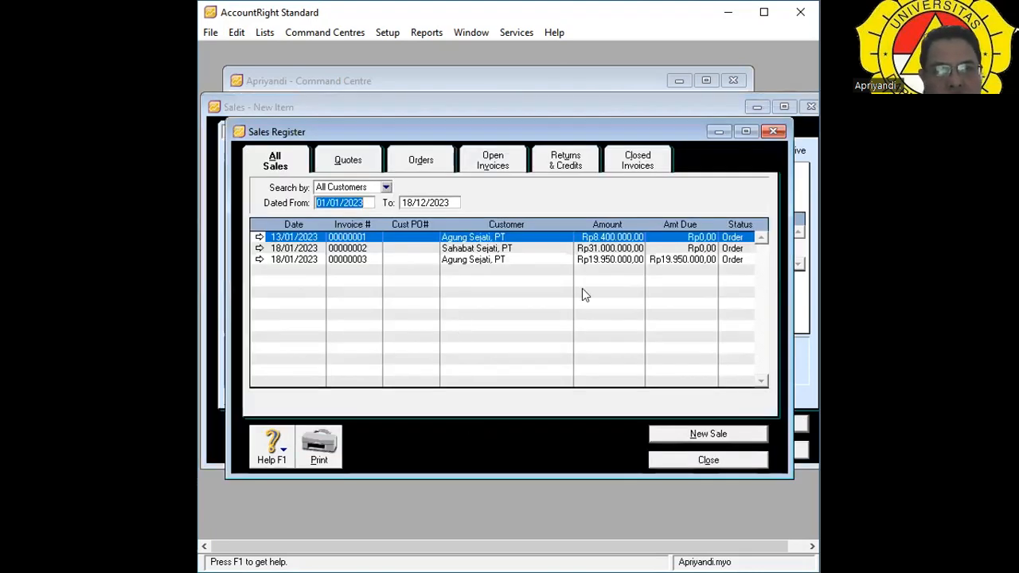
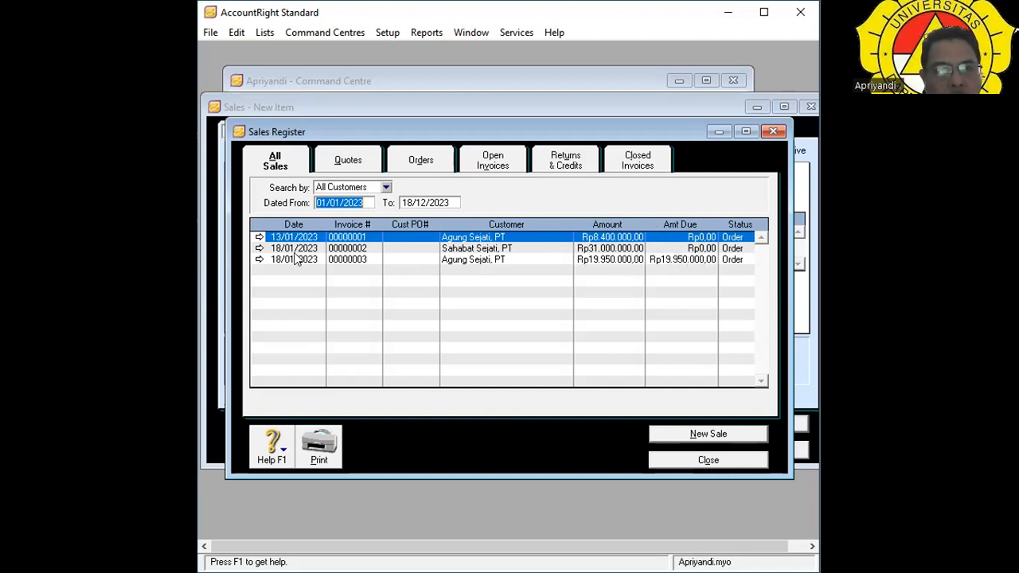
Open order 00000003 from the Sales Register and start receiving a payment against it.
left_click(261, 261)
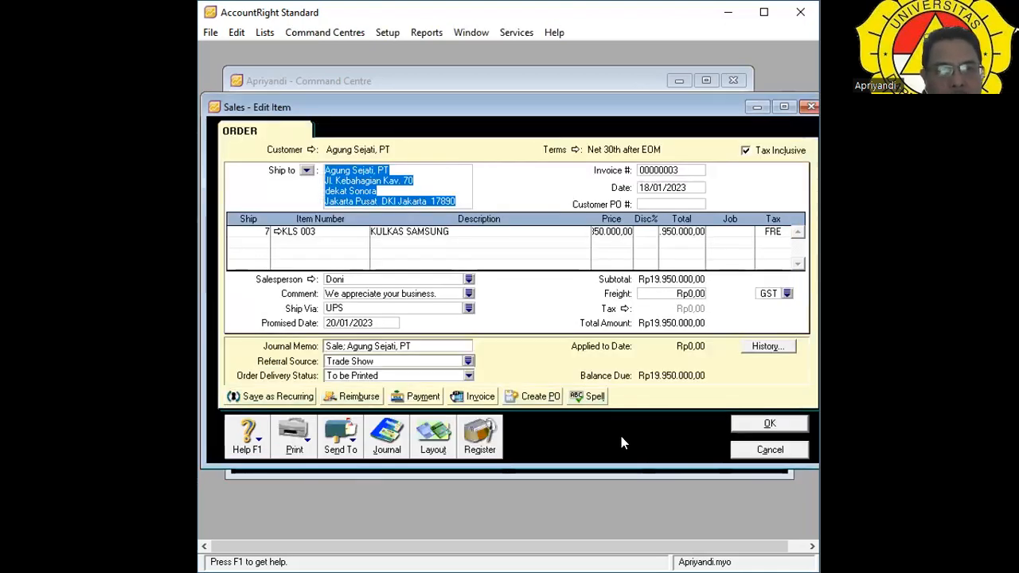
left_click(430, 399)
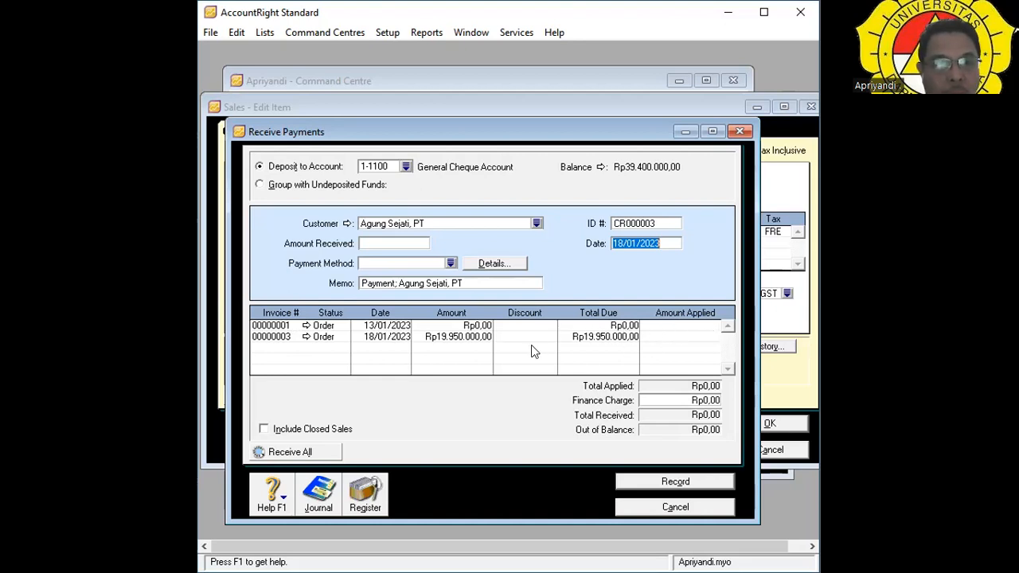
Enter Rp19.950.000,00 as the amount received, paid by Cheque, moving past Memo to ID #.
left_click(401, 248)
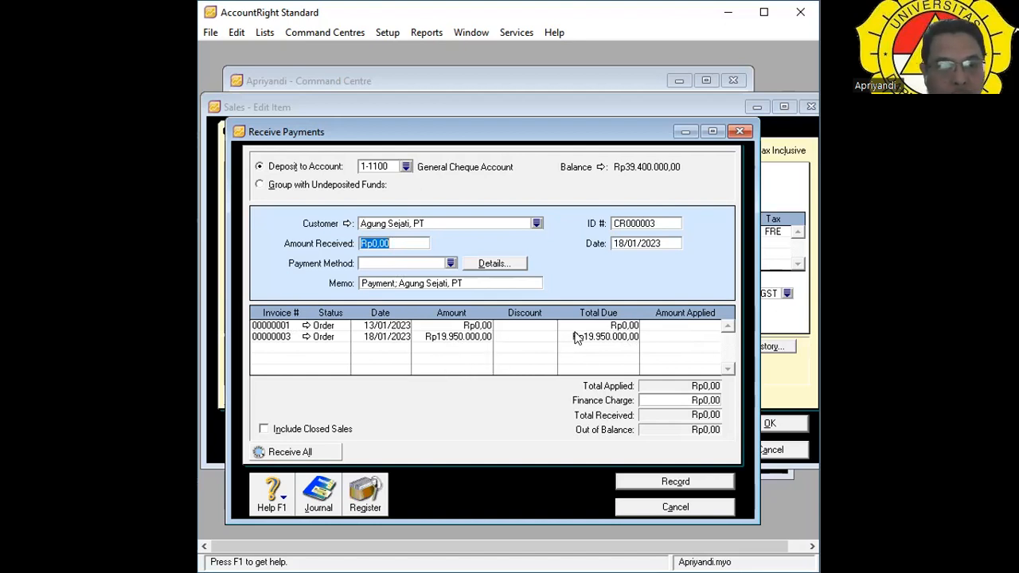
type("19")
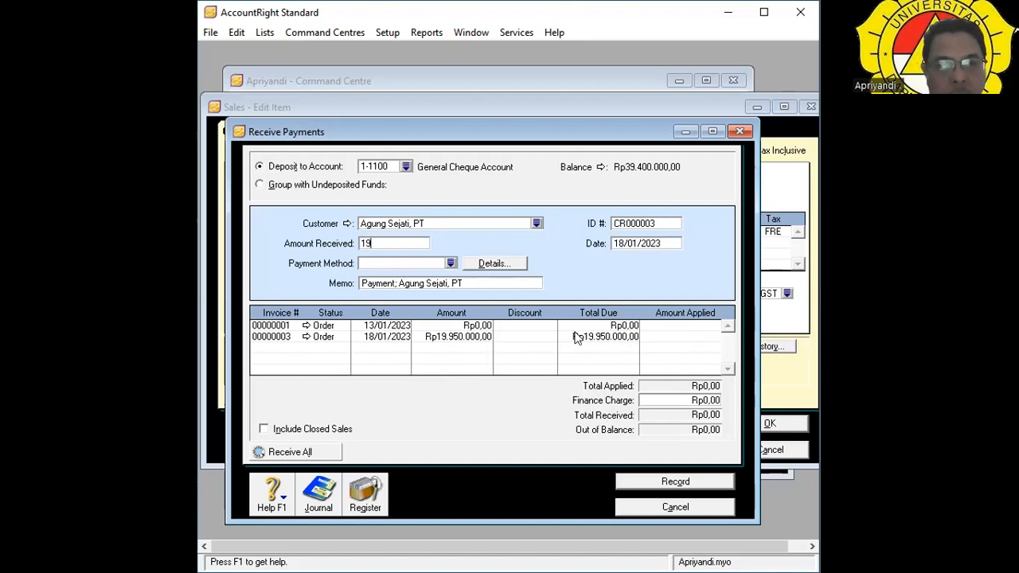
type(".9")
type("5")
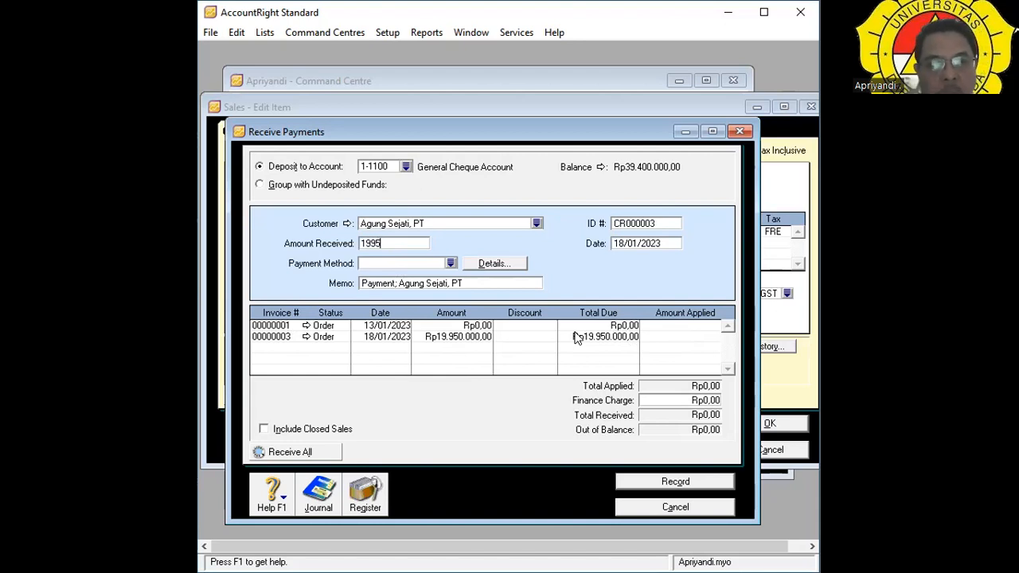
type("0.00000")
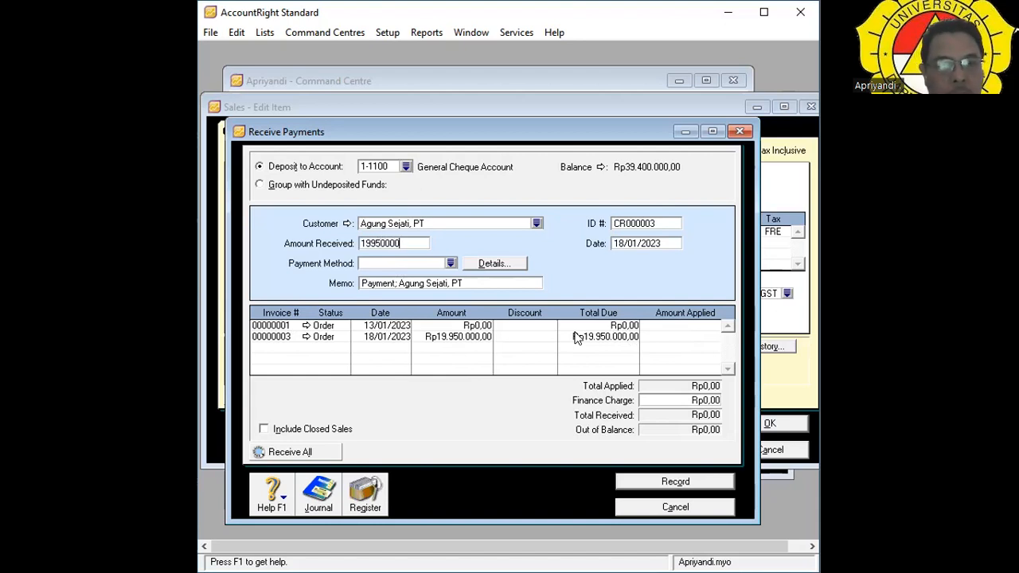
key("Tab")
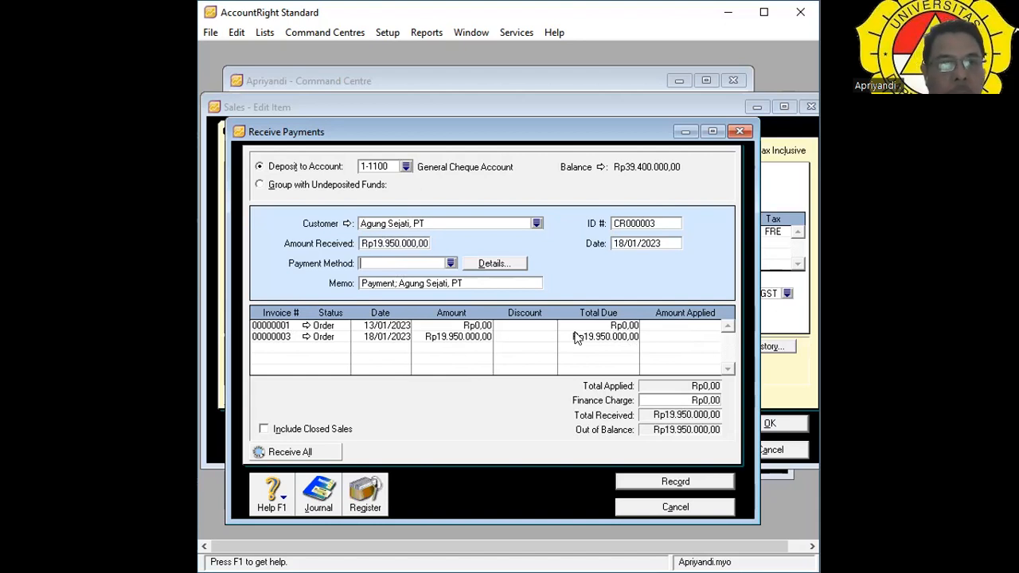
left_click(450, 265)
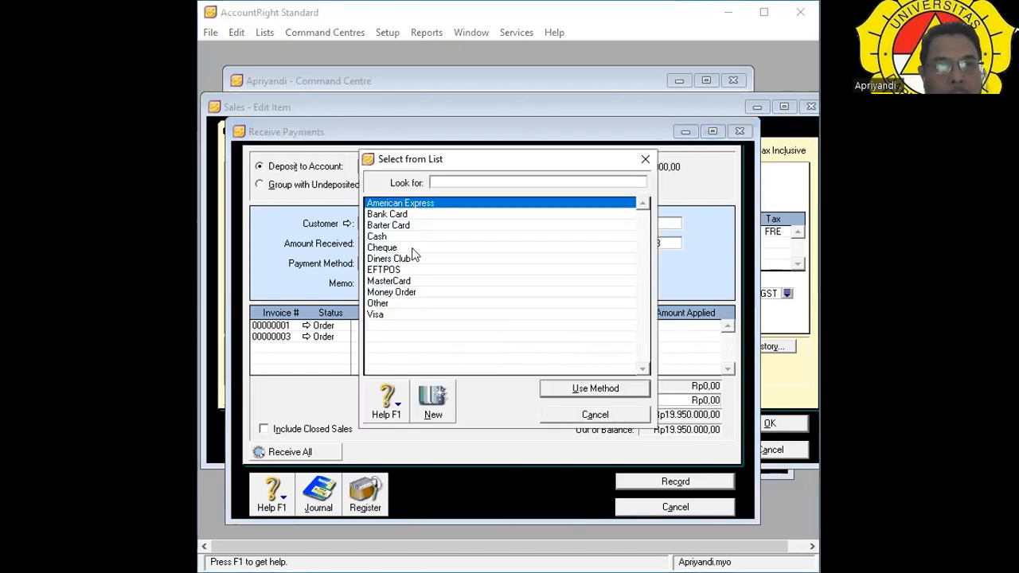
left_click(413, 248)
double_click(414, 248)
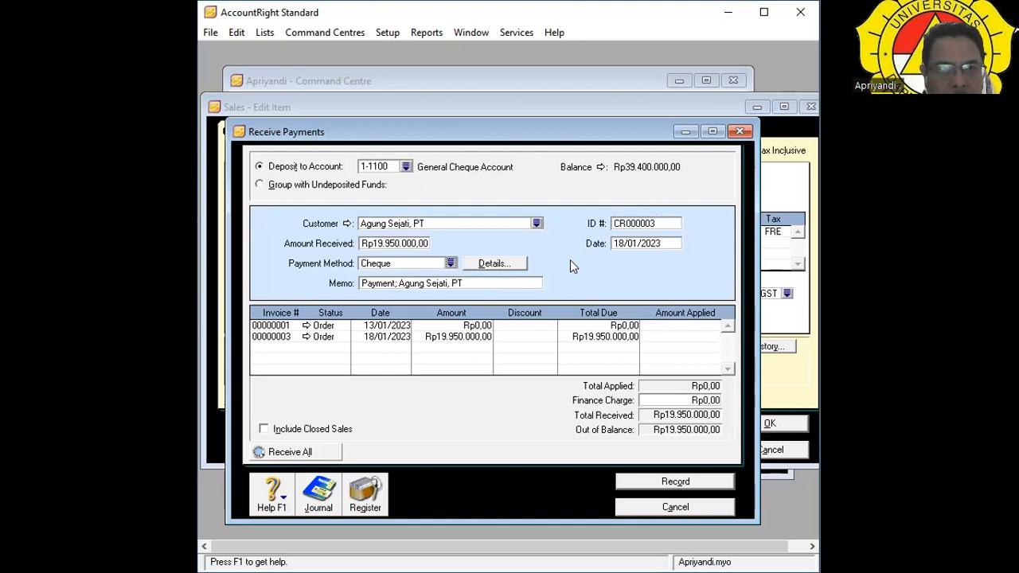
key("Tab")
key("Tab")
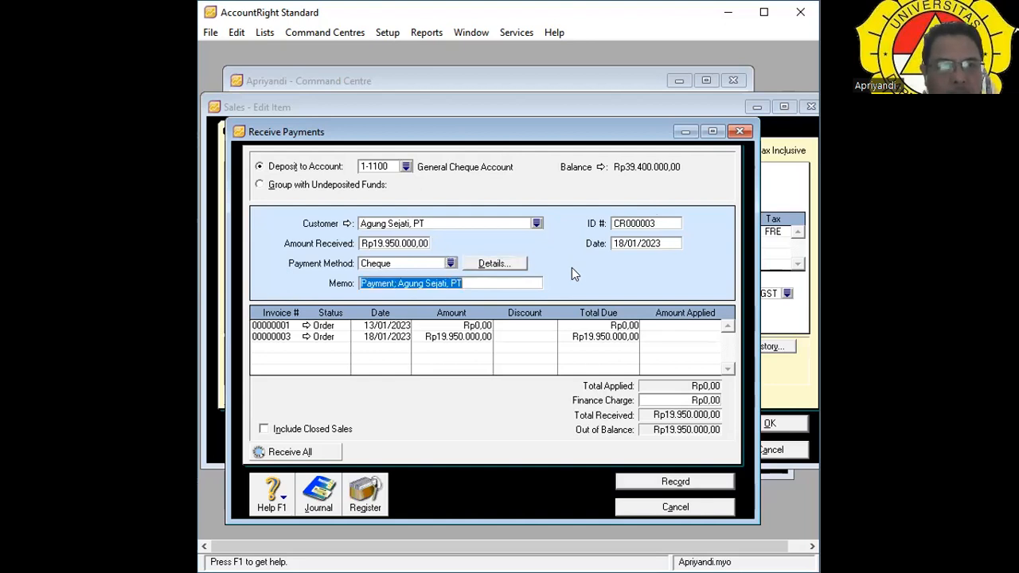
key("Tab")
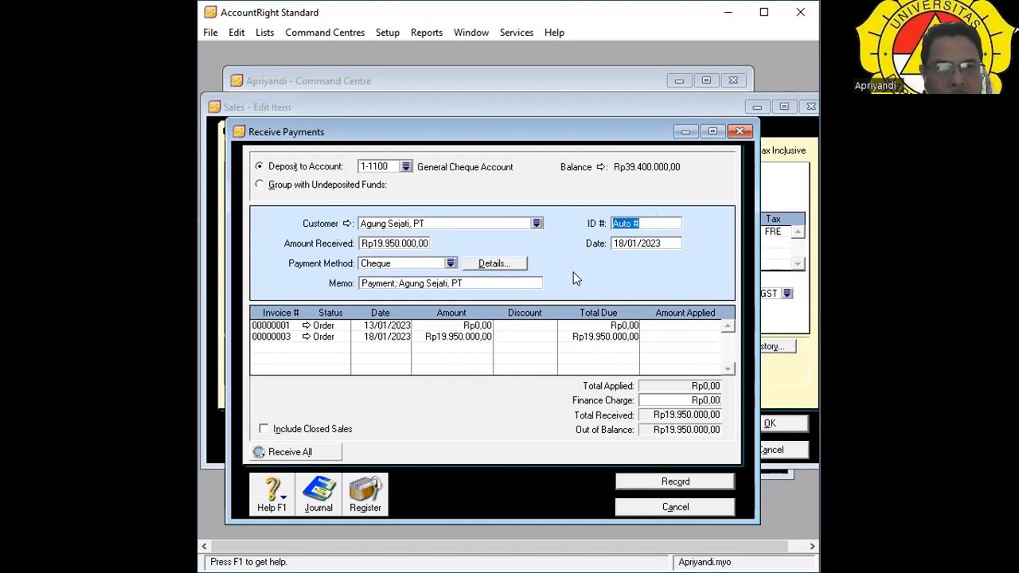
key("Tab")
key("Tab")
key("Tab")
key("Tab")
key("Tab")
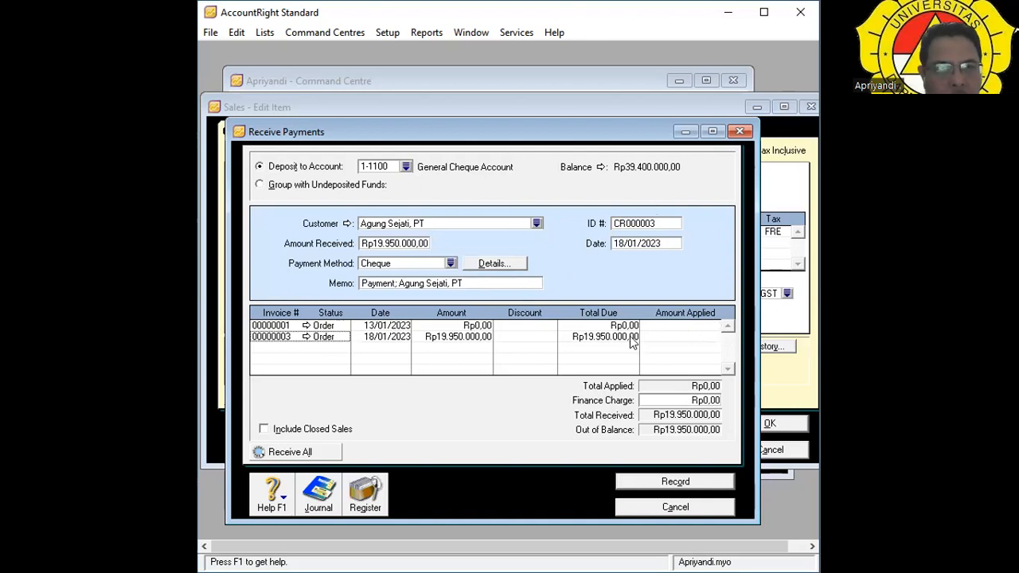
Apply the full Rp19.950.000,00 to invoice 00000003 and record the cheque receipt.
double_click(279, 336)
left_click(646, 392)
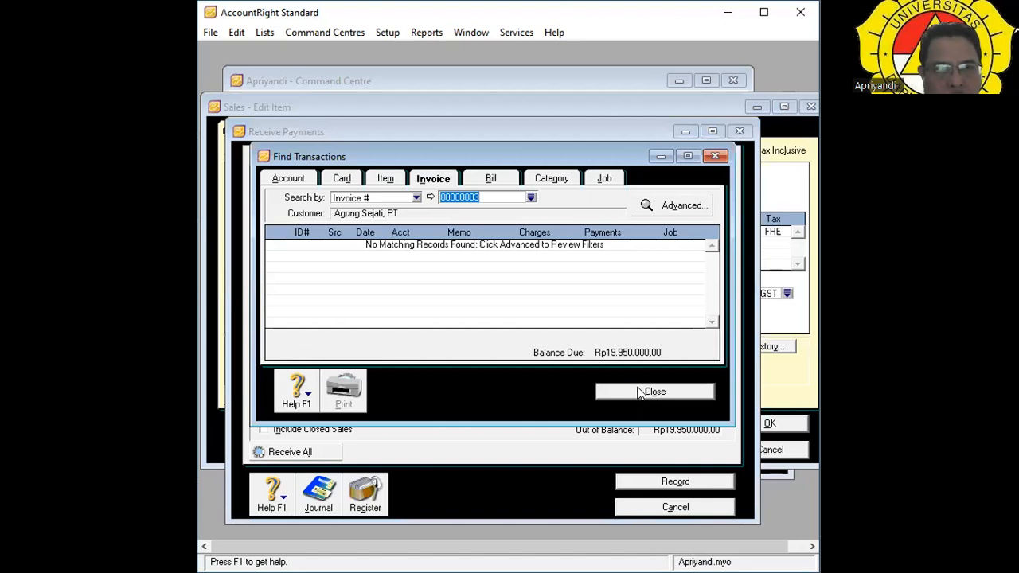
key("Tab")
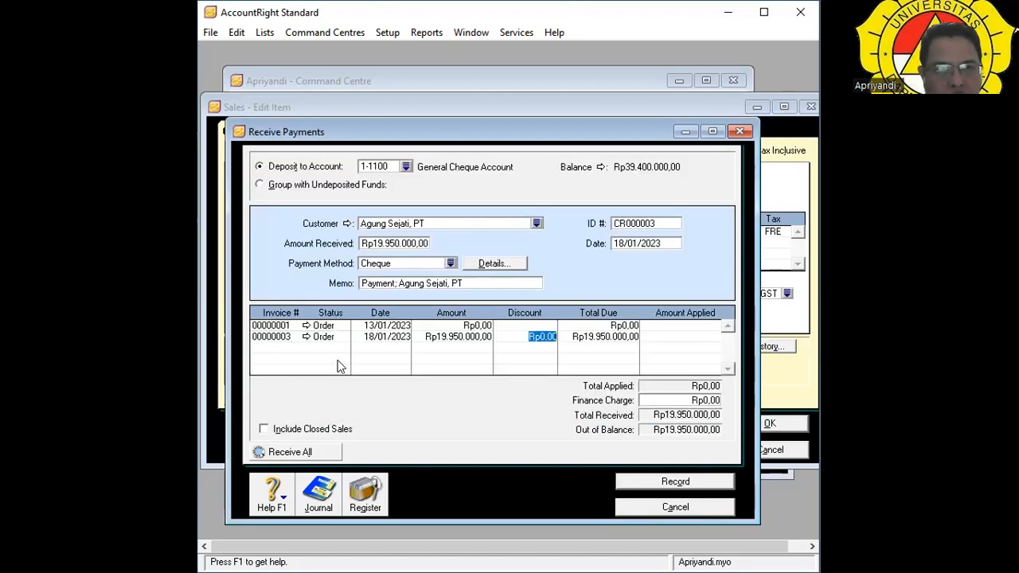
key("Tab")
key("Tab")
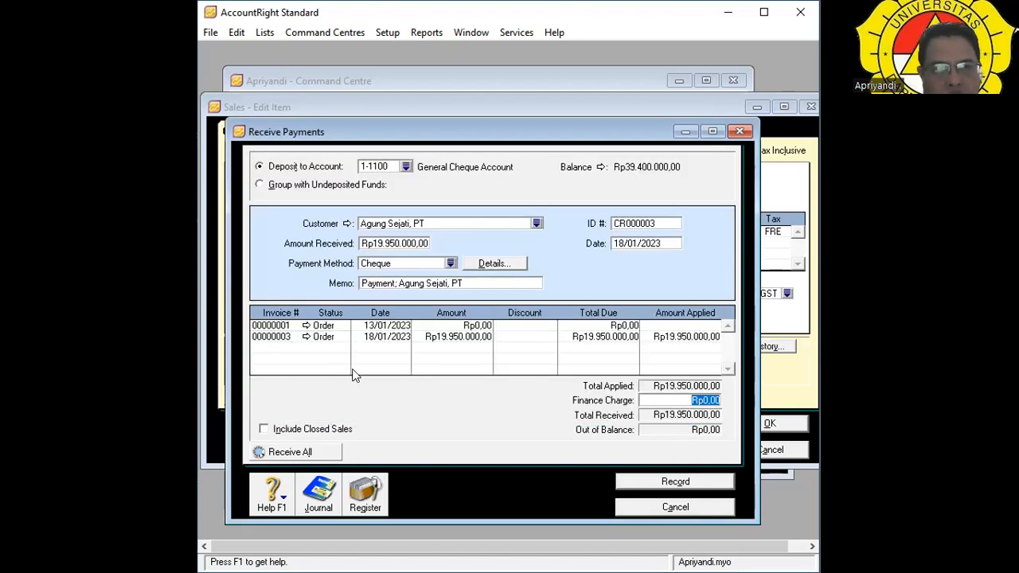
key("Tab")
key("Tab")
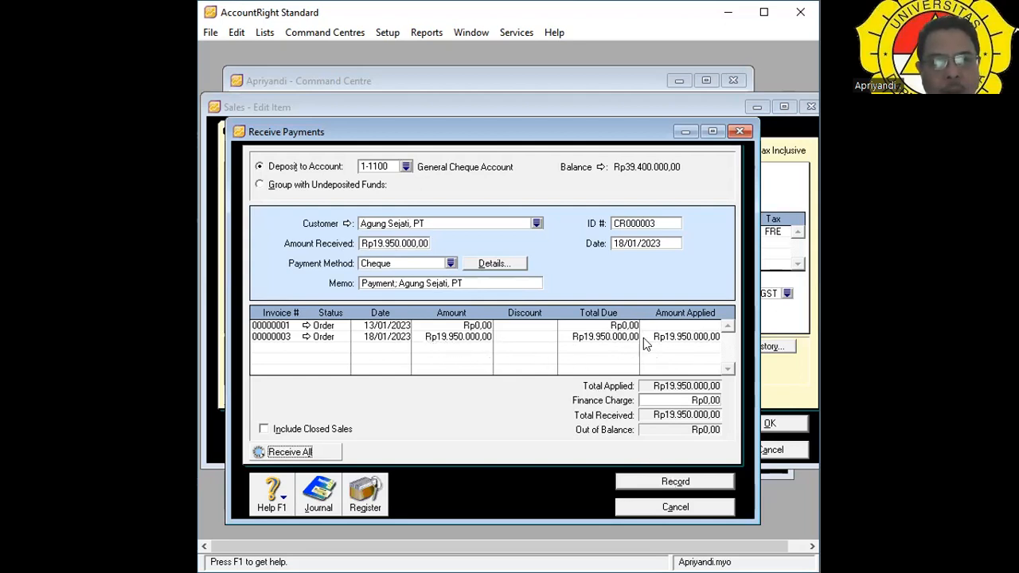
left_click(682, 482)
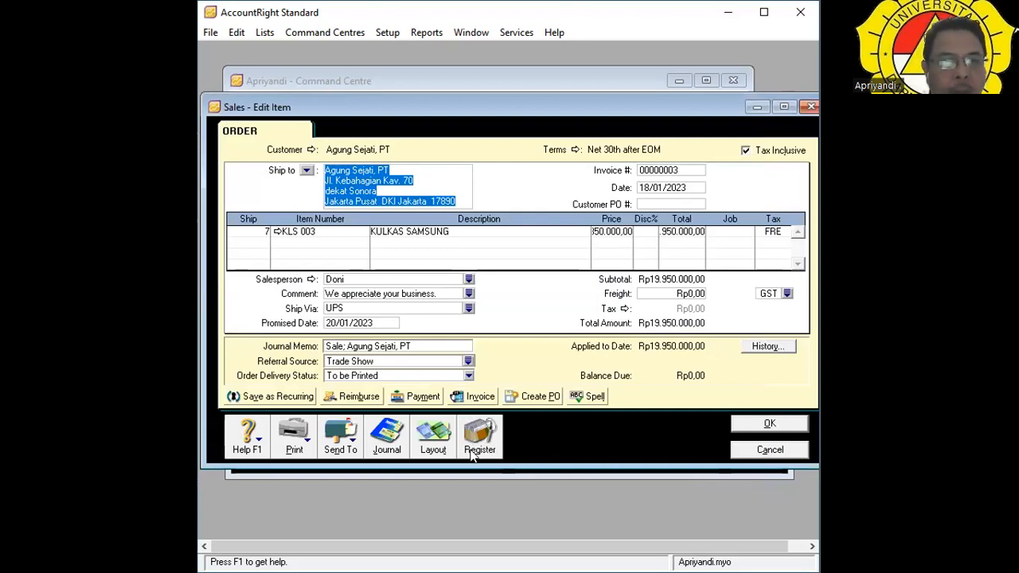
Reopen order 00000003 from the Sales Register and view all its journal entries in an enlarged window.
left_click(478, 436)
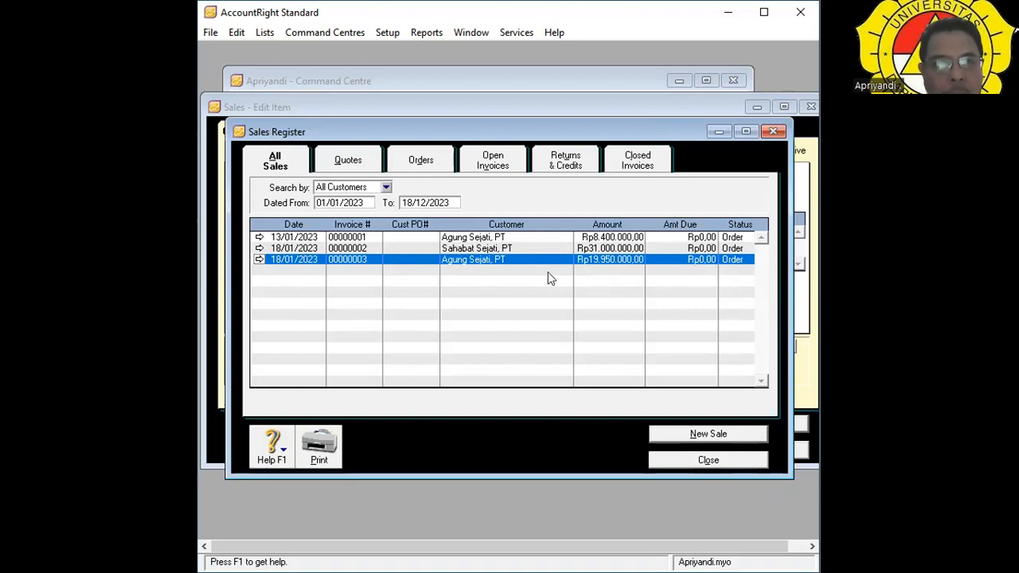
left_click(260, 259)
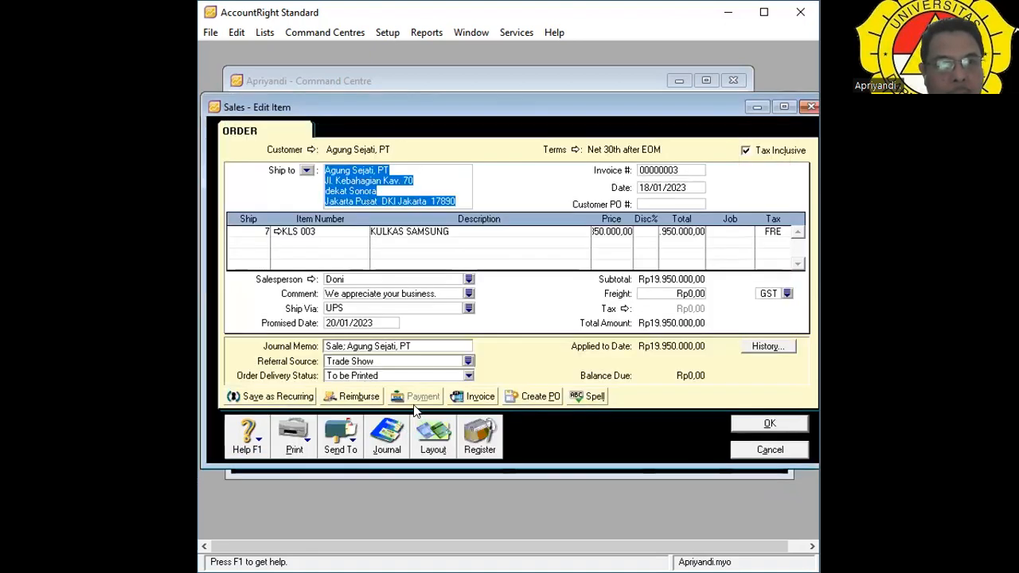
left_click(385, 444)
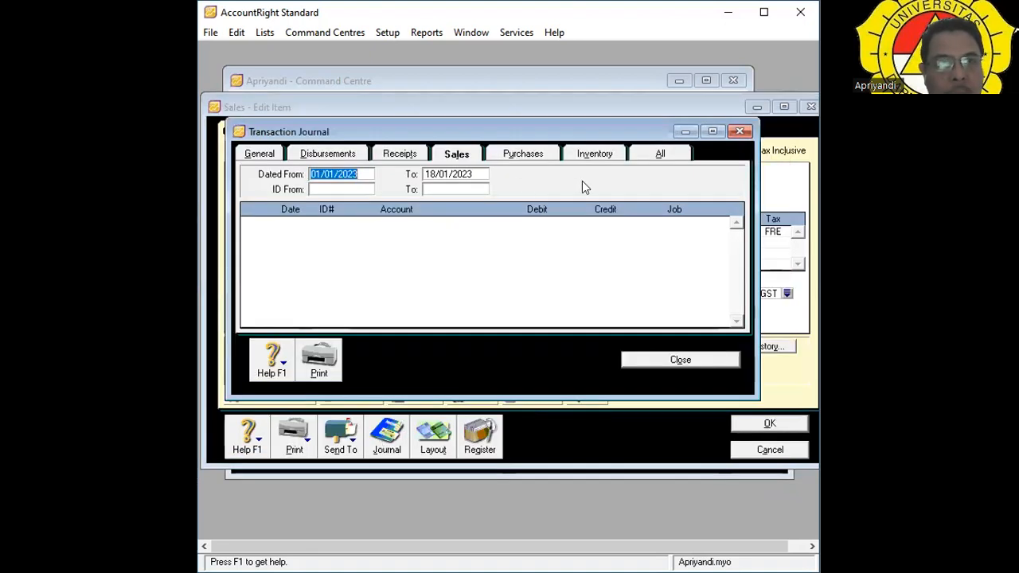
left_click(659, 156)
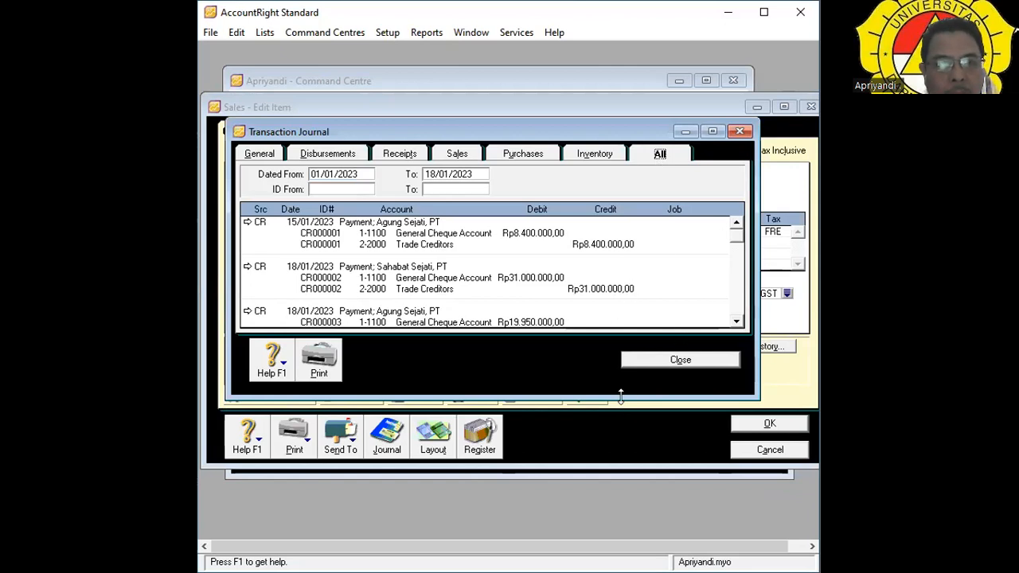
left_click_drag(620, 395, 614, 493)
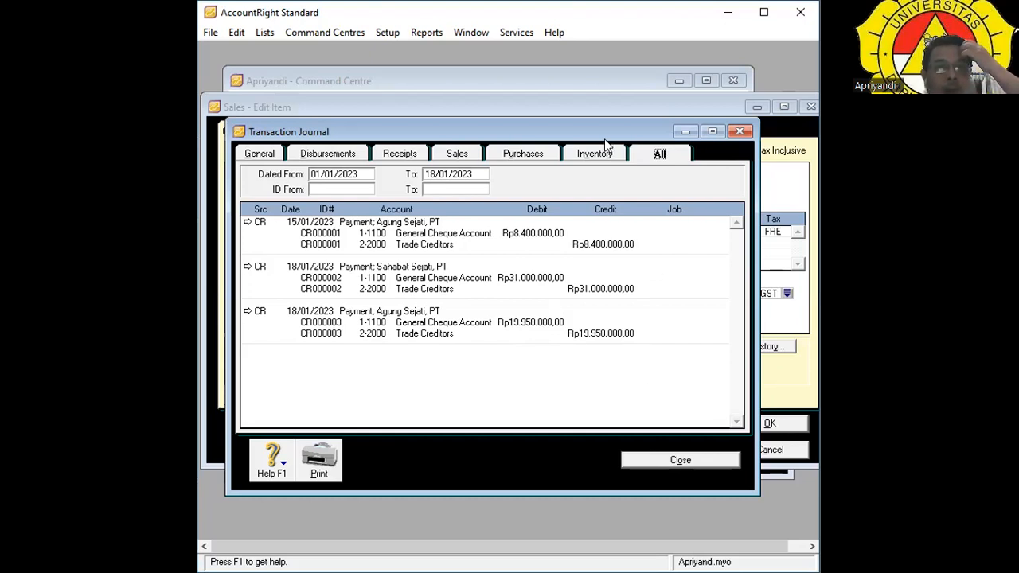
left_click_drag(608, 128, 637, 322)
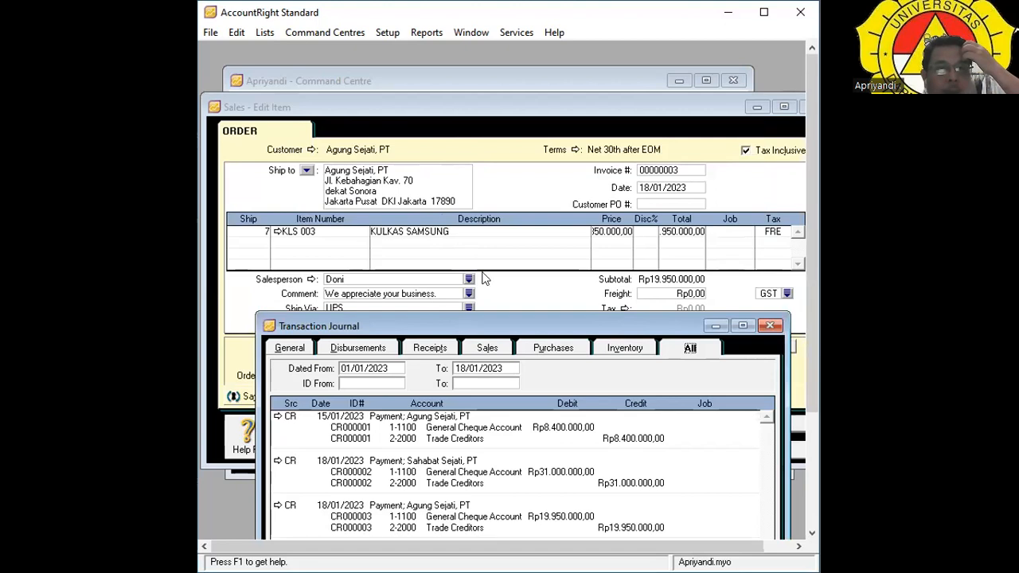
left_click_drag(561, 329, 592, 45)
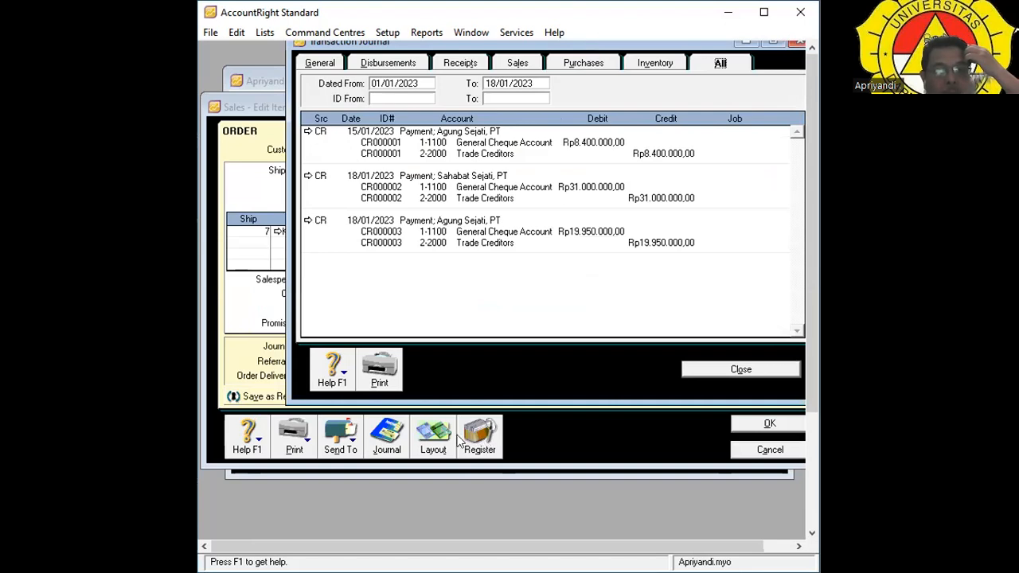
Recheck order 00000003's full transaction journal, then close it and the order without changes.
left_click(487, 433)
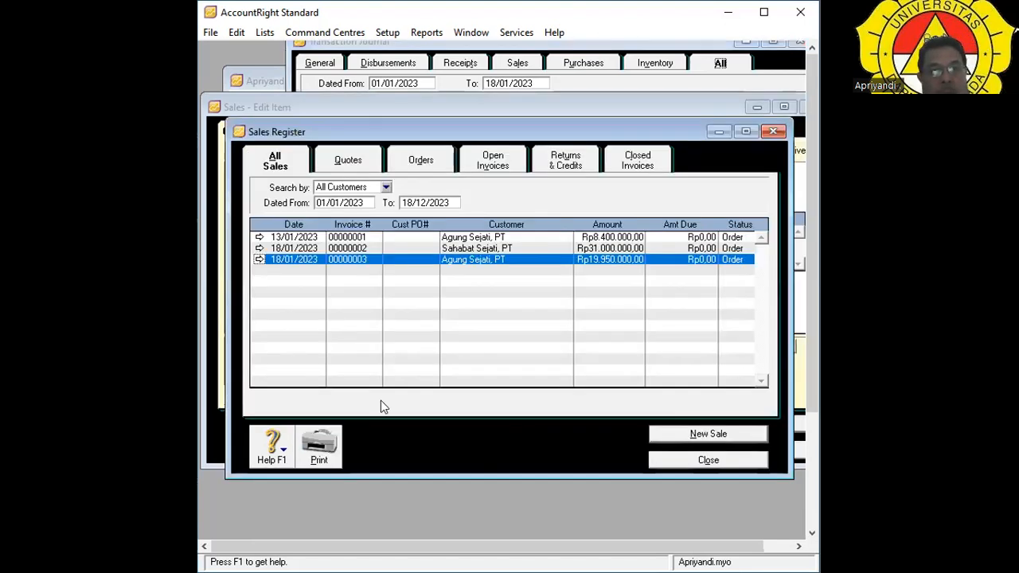
left_click(260, 258)
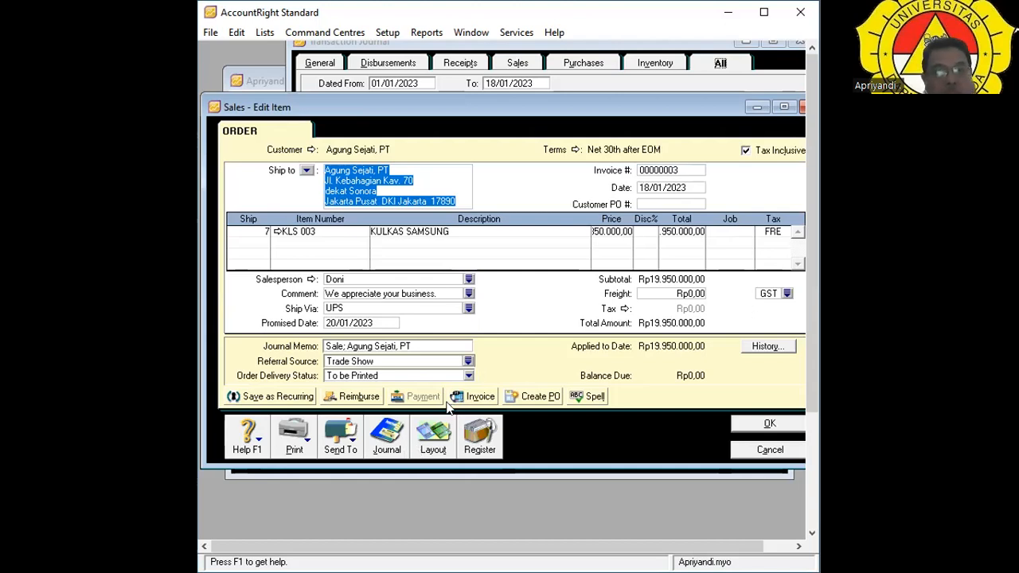
left_click(389, 447)
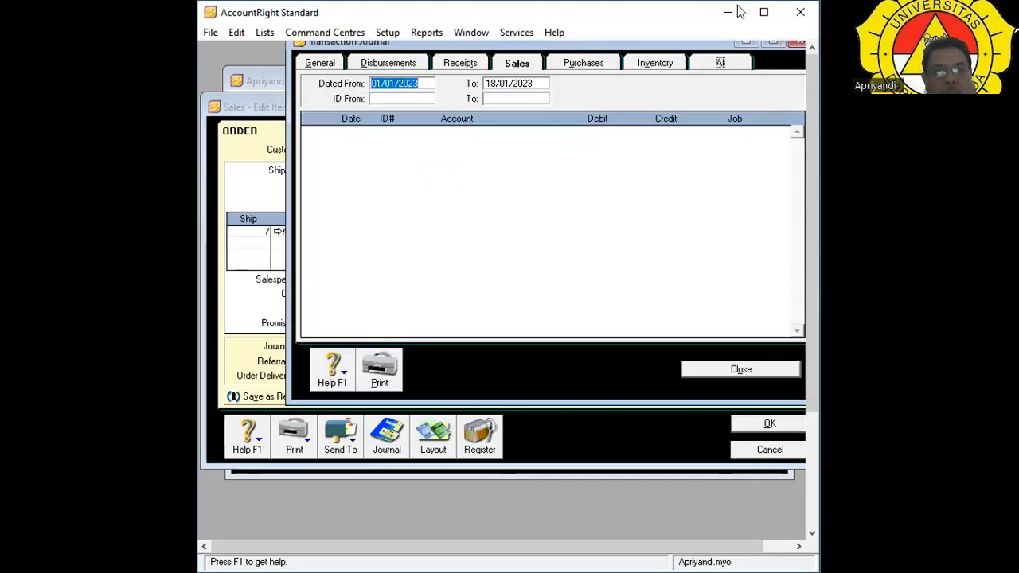
left_click(721, 63)
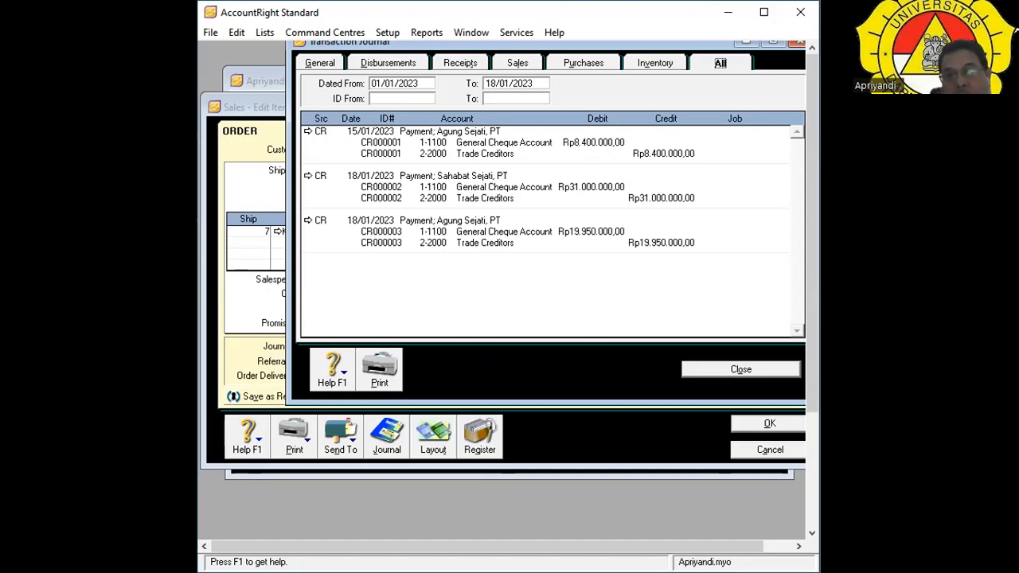
left_click(758, 373)
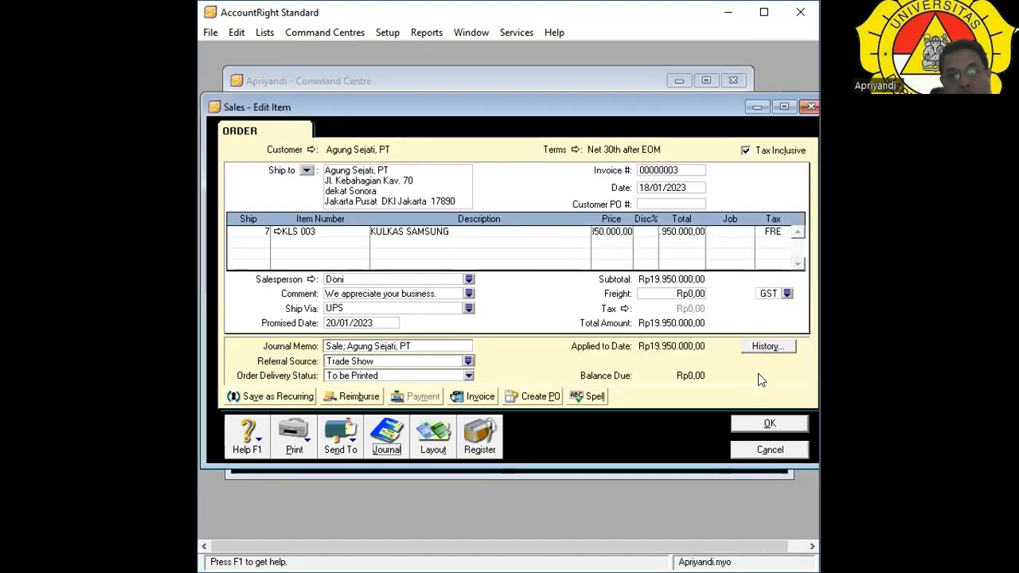
left_click(769, 449)
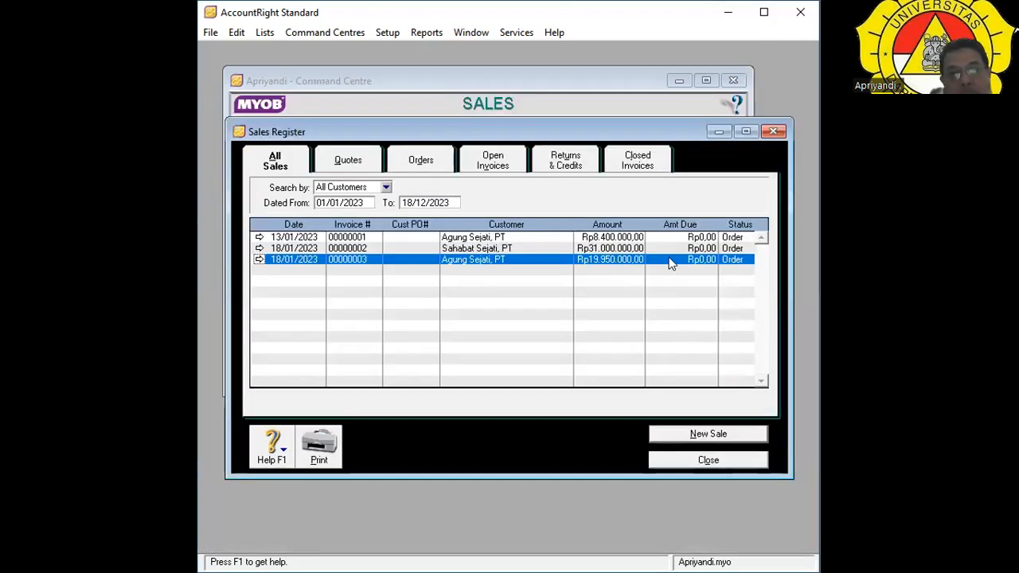
Close the Sales Register, then open a new sale and discard the blank invoice.
left_click(708, 460)
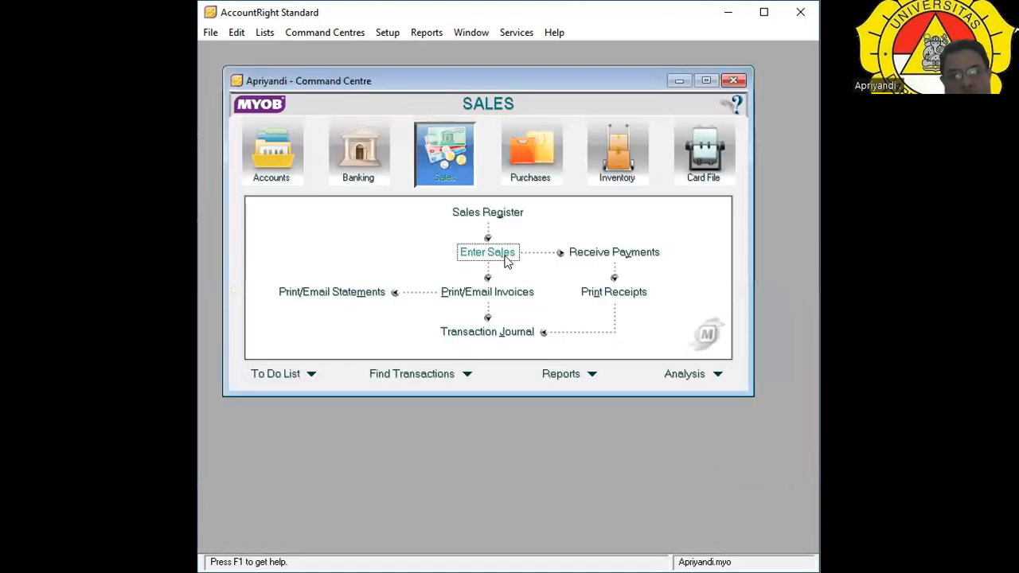
left_click(506, 262)
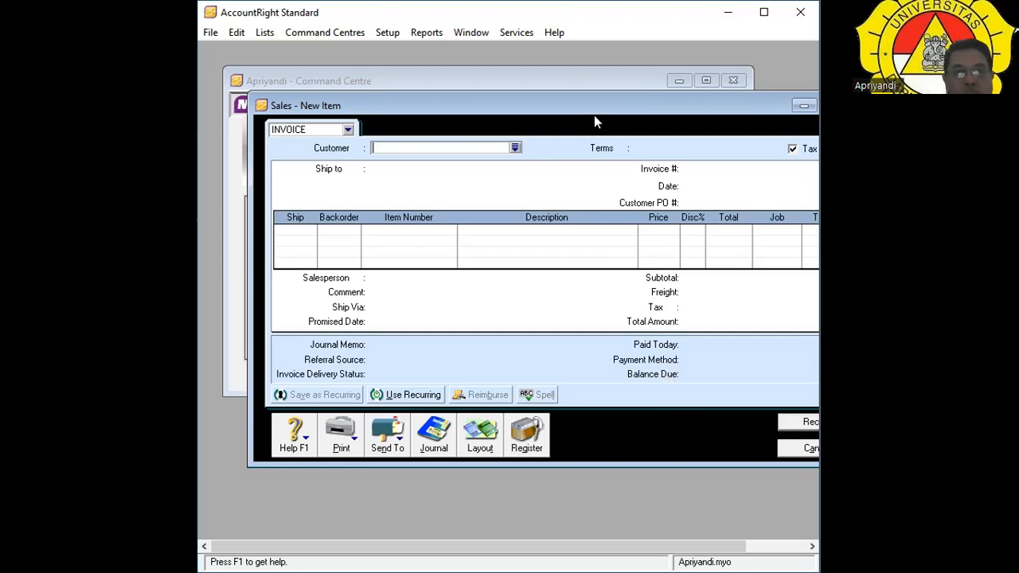
left_click_drag(605, 103, 572, 90)
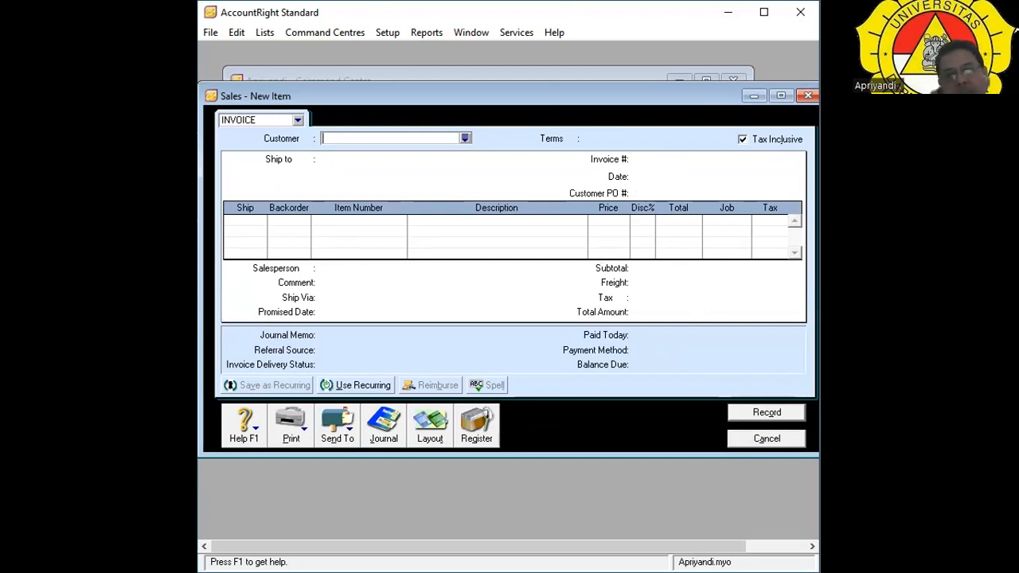
left_click(773, 440)
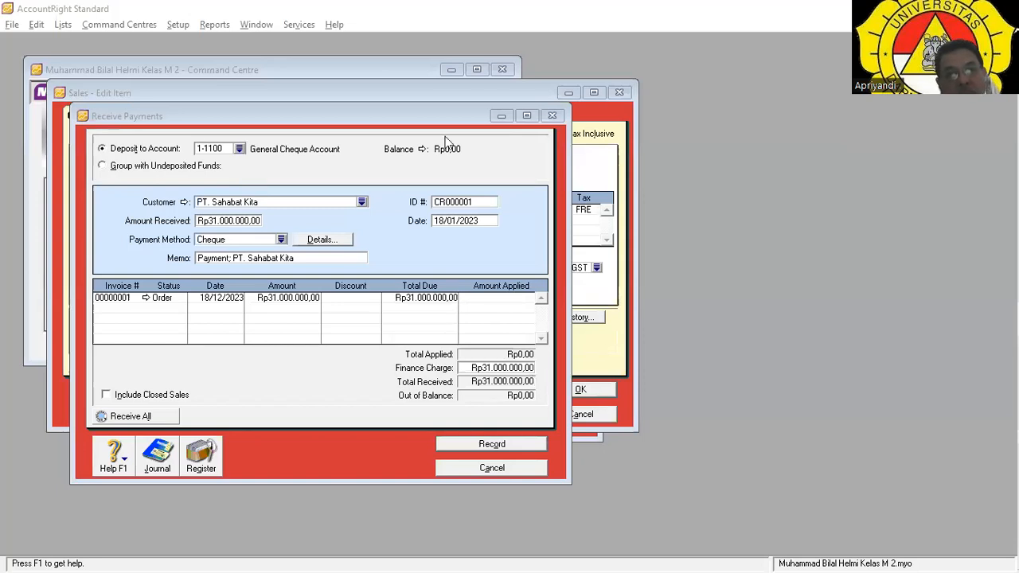
Change the receipt date to 18/12/2023 after the conversion-date error and record the payment.
left_click(492, 443)
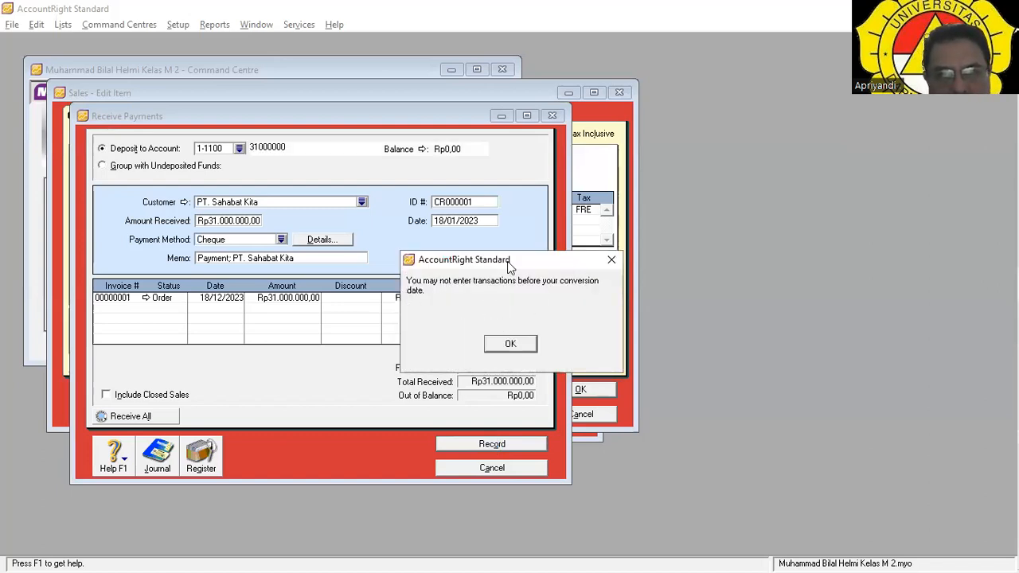
left_click(516, 346)
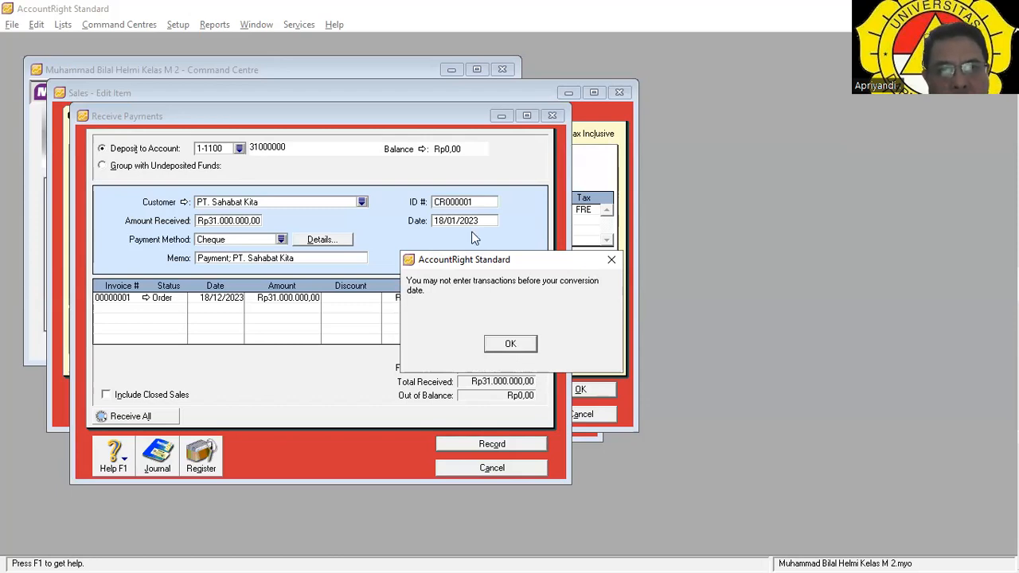
left_click(456, 224)
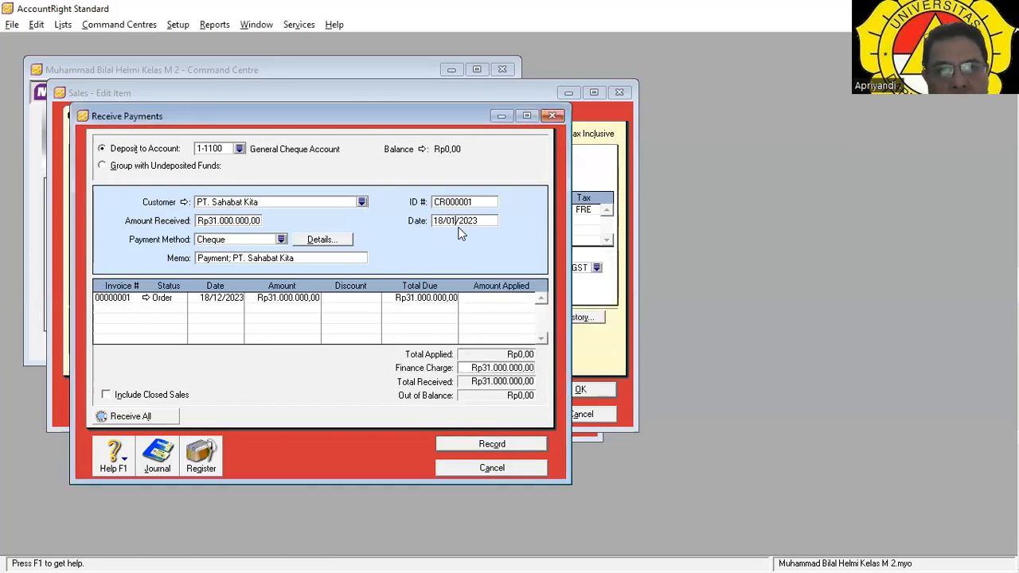
key("BackSpace")
key("BackSpace")
type("12")
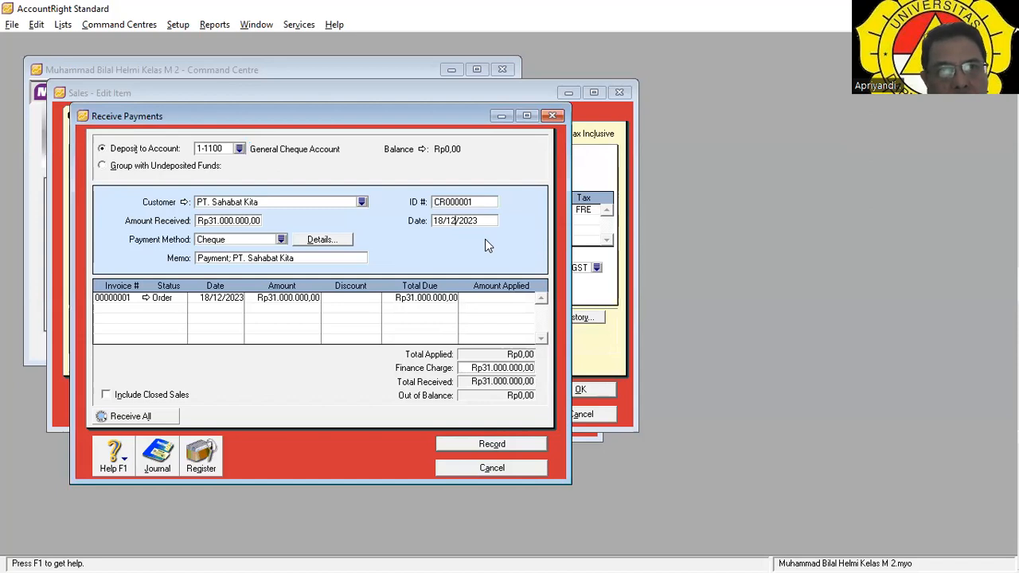
left_click(495, 444)
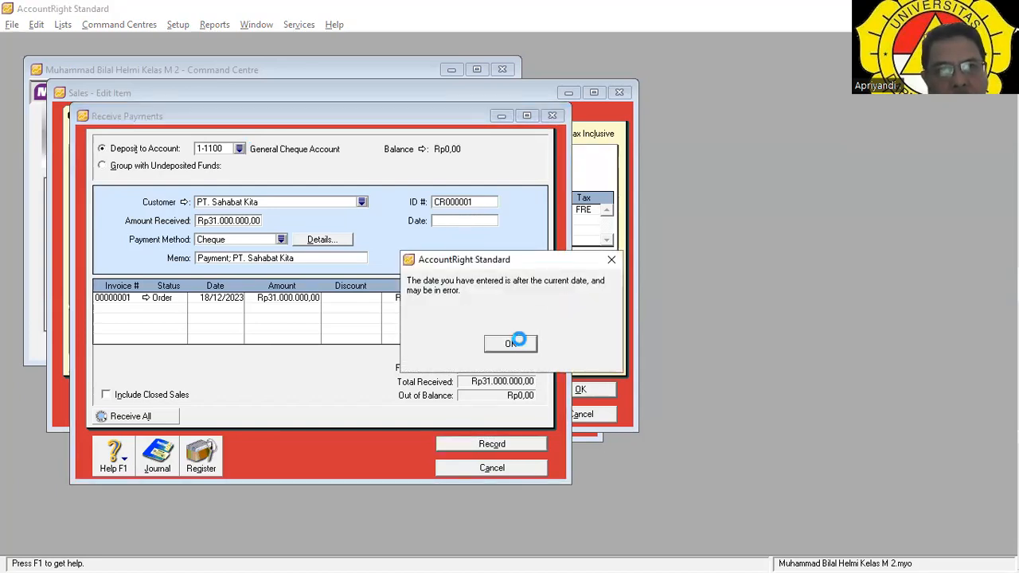
key("Escape")
key("Escape")
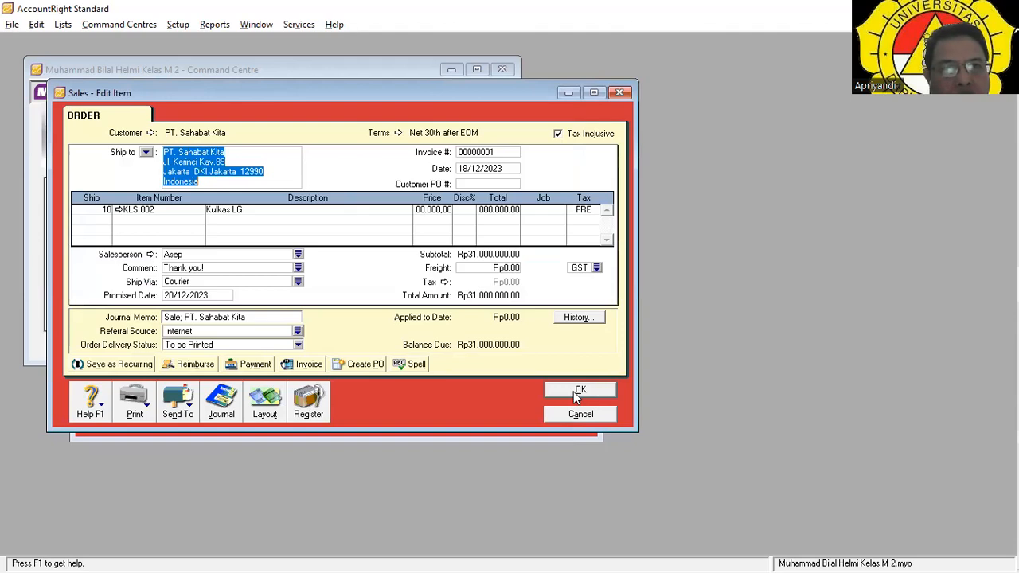
left_click(177, 24)
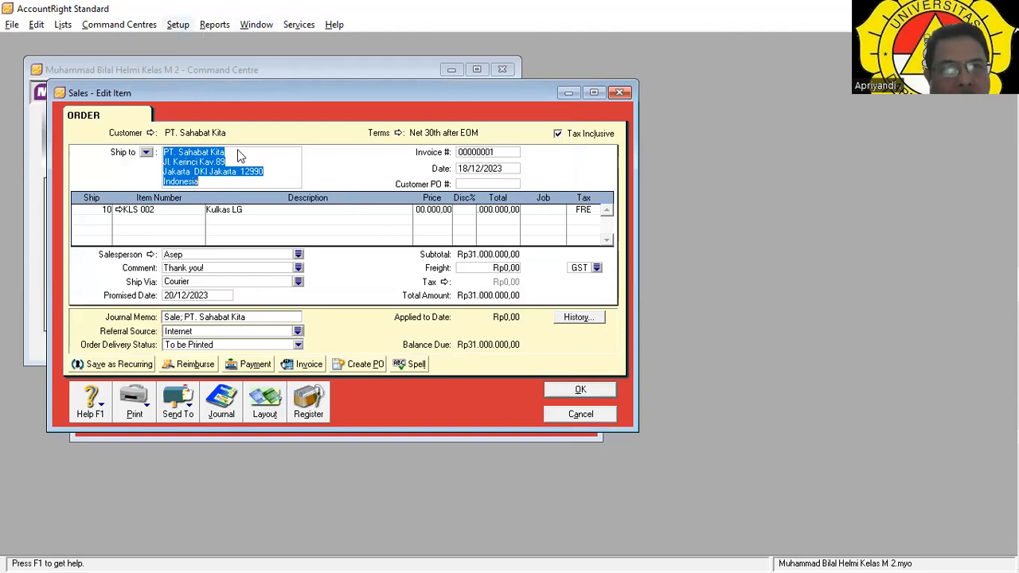
left_click(239, 133)
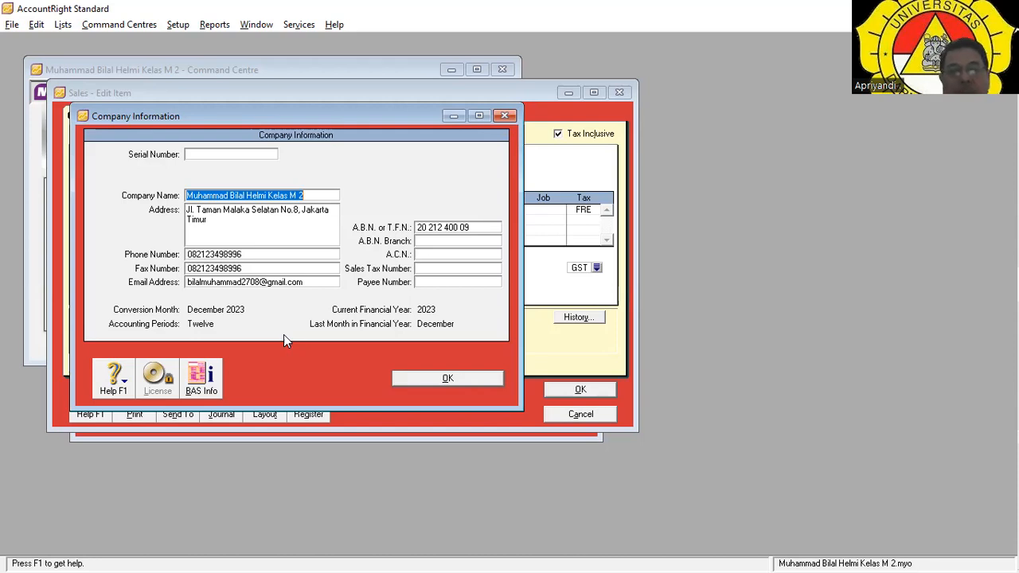
left_click(449, 379)
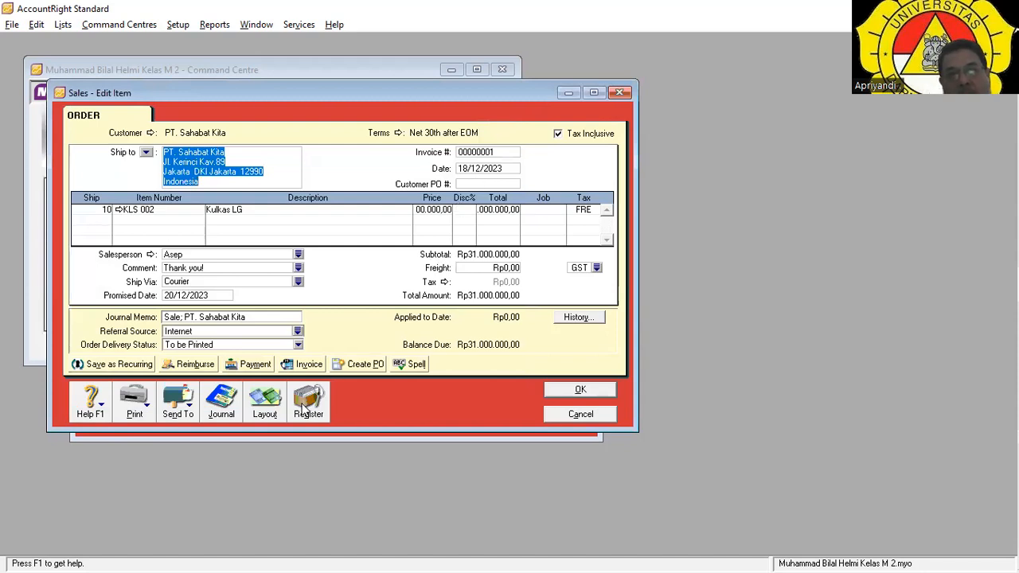
Change the order date to 18/01/2024, accepting the future-date warning.
left_click(507, 170)
left_click(507, 170)
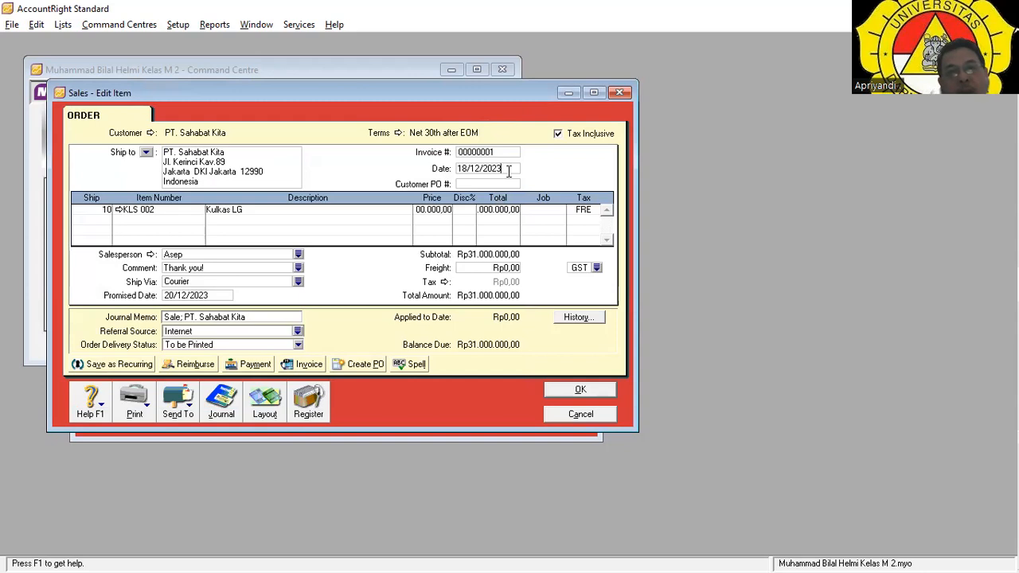
key("BackSpace")
type("4")
key("Left")
key("Left")
key("BackSpace")
type("01")
key("BackSpace")
key("BackSpace")
key("BackSpace")
type("01")
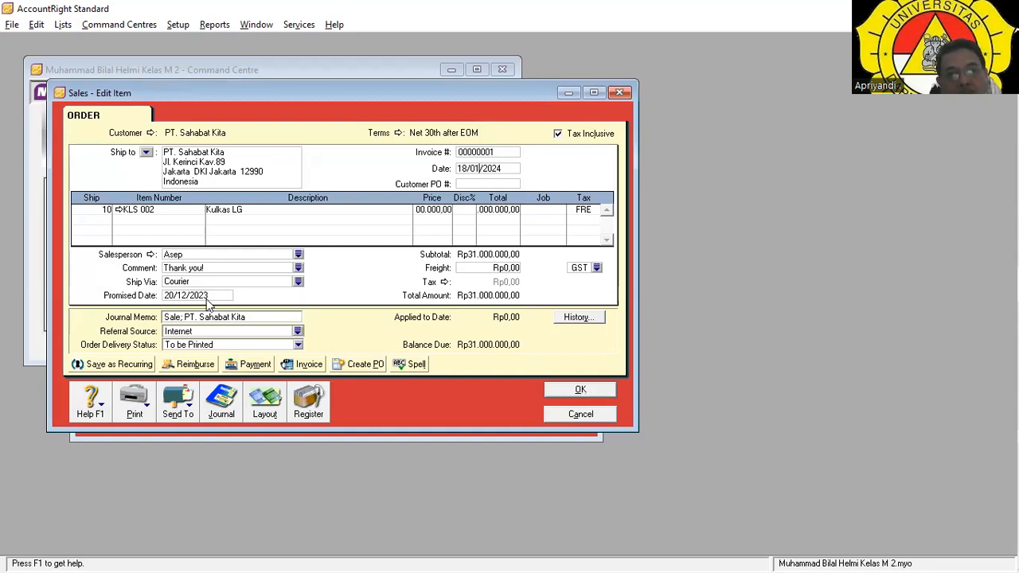
key("Tab")
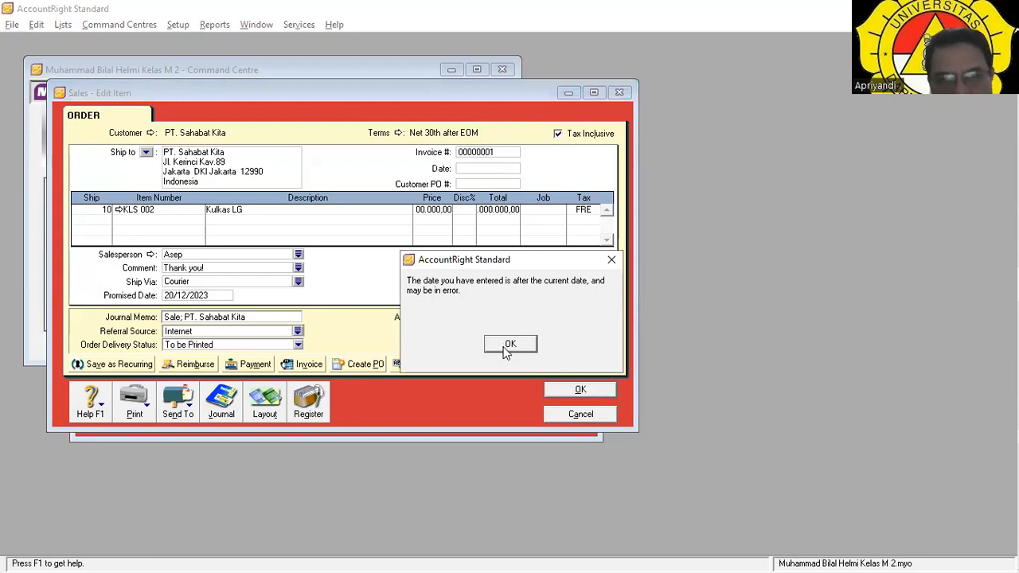
key("Return")
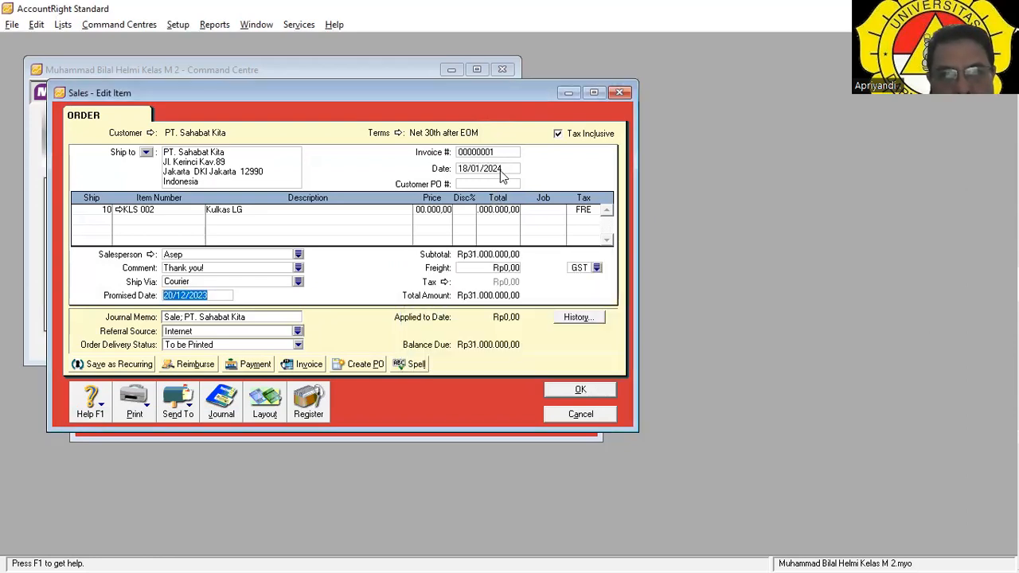
Set the promised date to 20/01/2024 and save the order, skipping the spelling check.
left_click(207, 296)
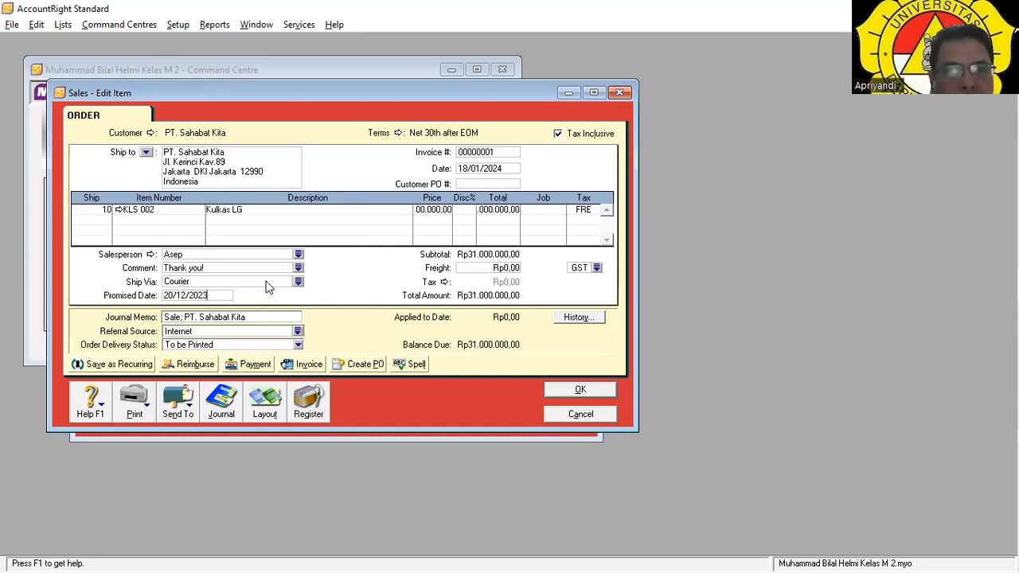
key("BackSpace")
type("4")
key("BackSpace")
key("BackSpace")
type("01")
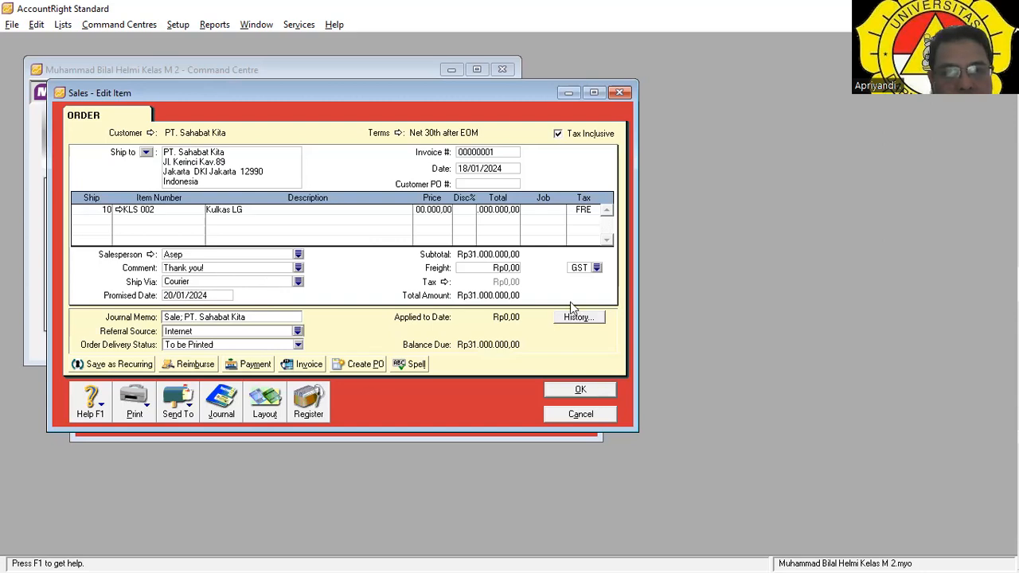
left_click(584, 387)
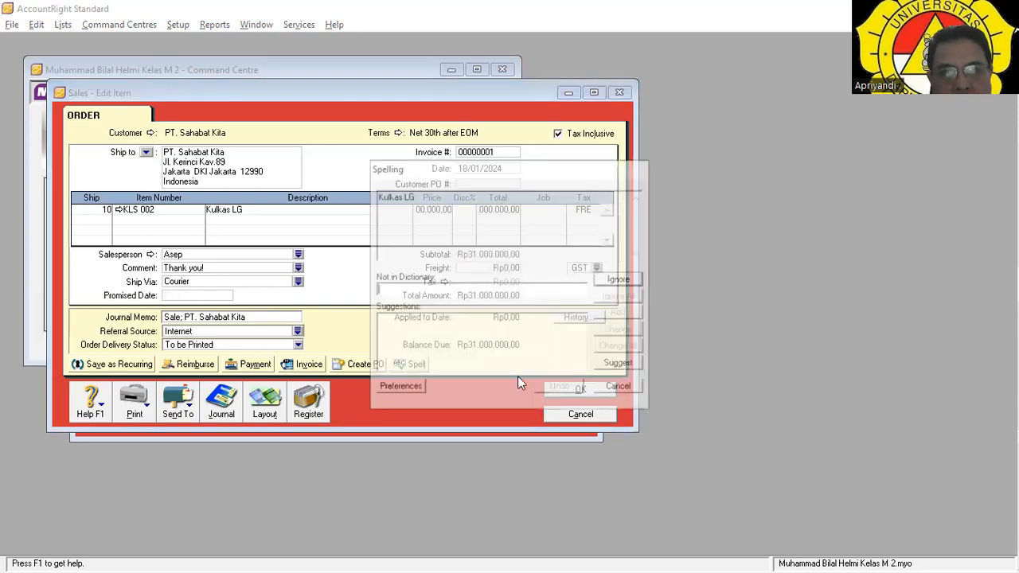
left_click(307, 402)
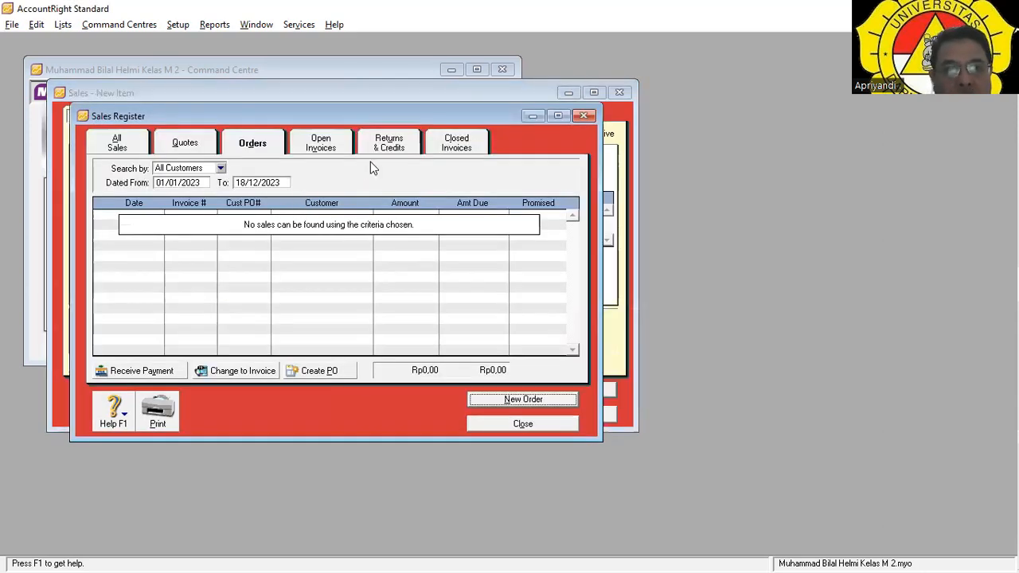
Extend the Sales Register end date into 2024, list All Sales, and open the PT. Sahabat Kita order.
left_click(288, 182)
left_click(291, 182)
key("BackSpace")
type("4")
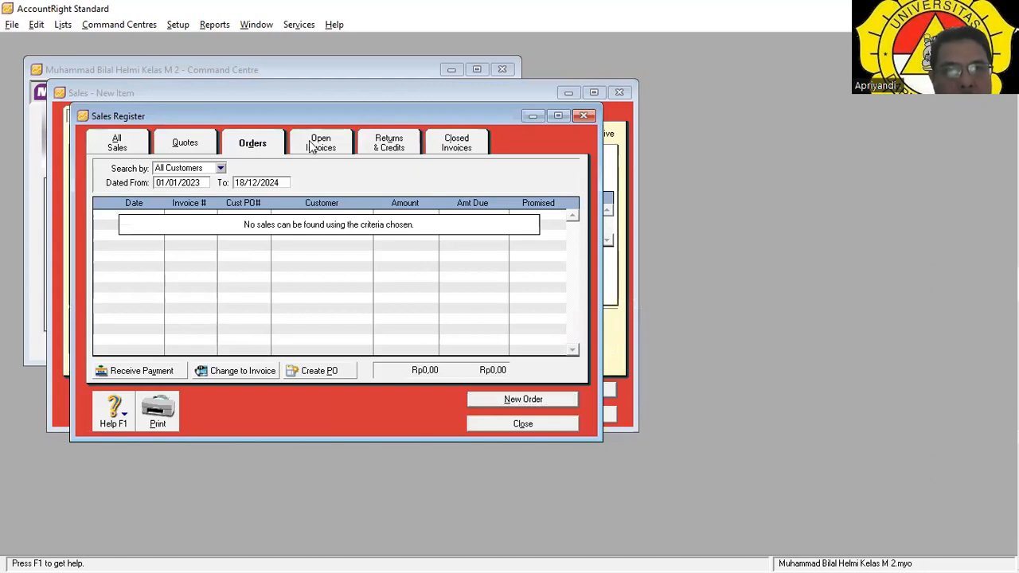
left_click(131, 147)
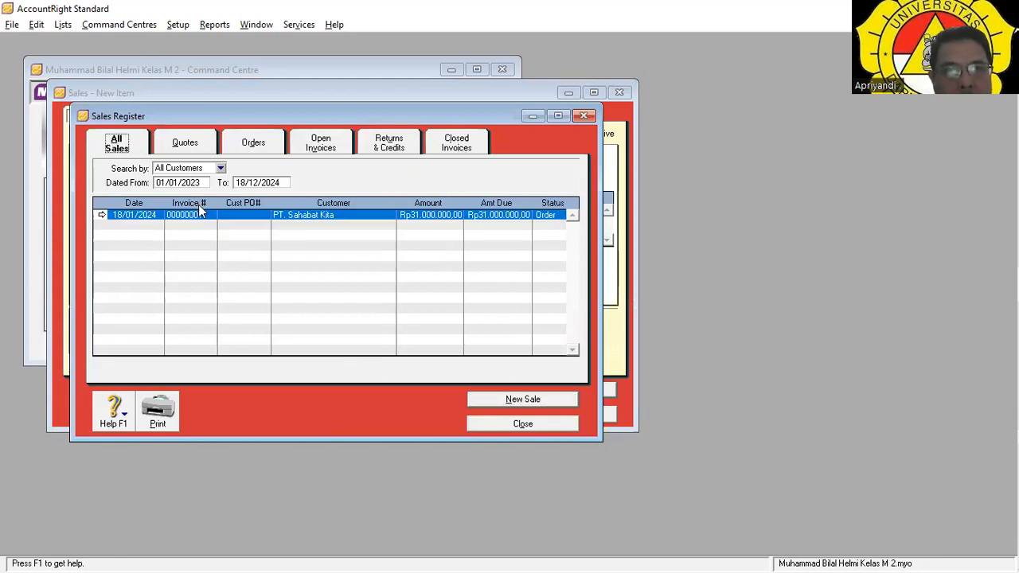
left_click(102, 217)
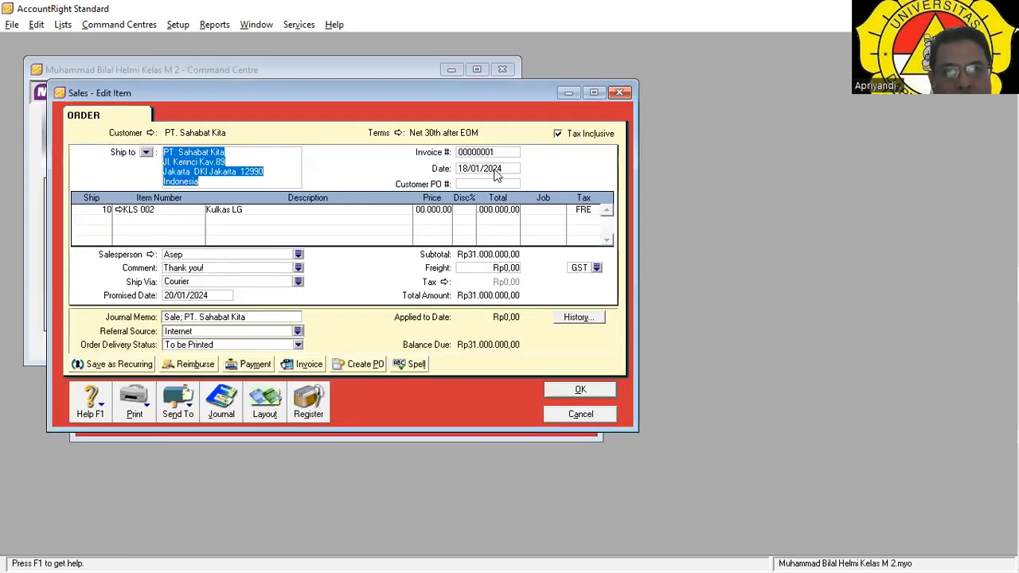
Start a payment for the order with Rp31.000.000,00 received by Cheque.
left_click(263, 365)
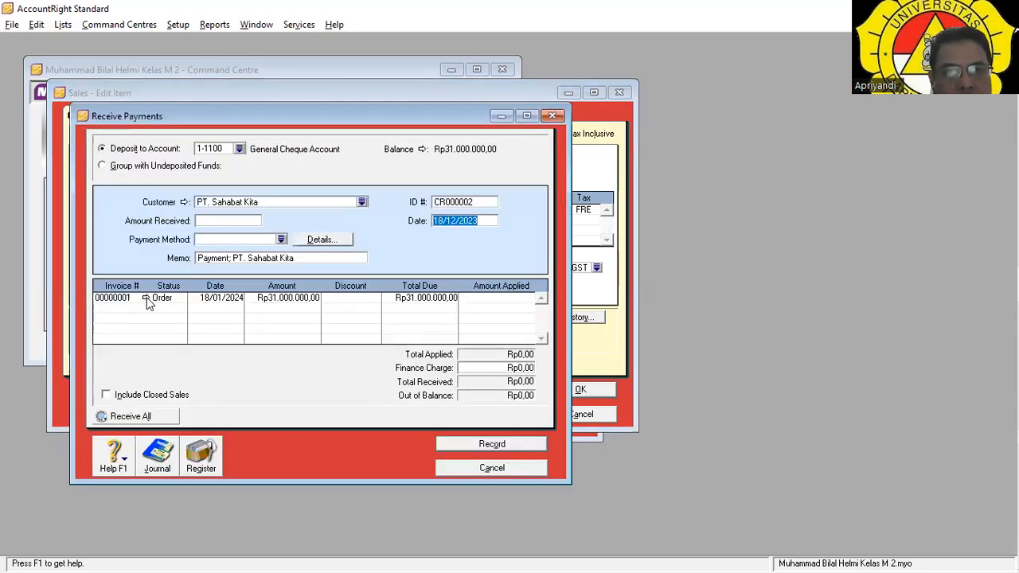
left_click(247, 220)
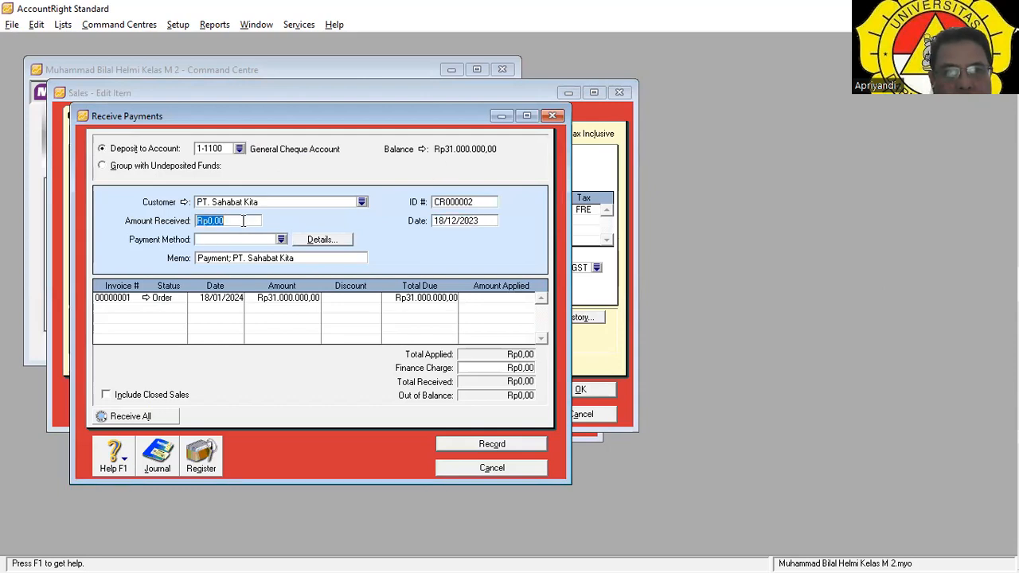
type("31.000.")
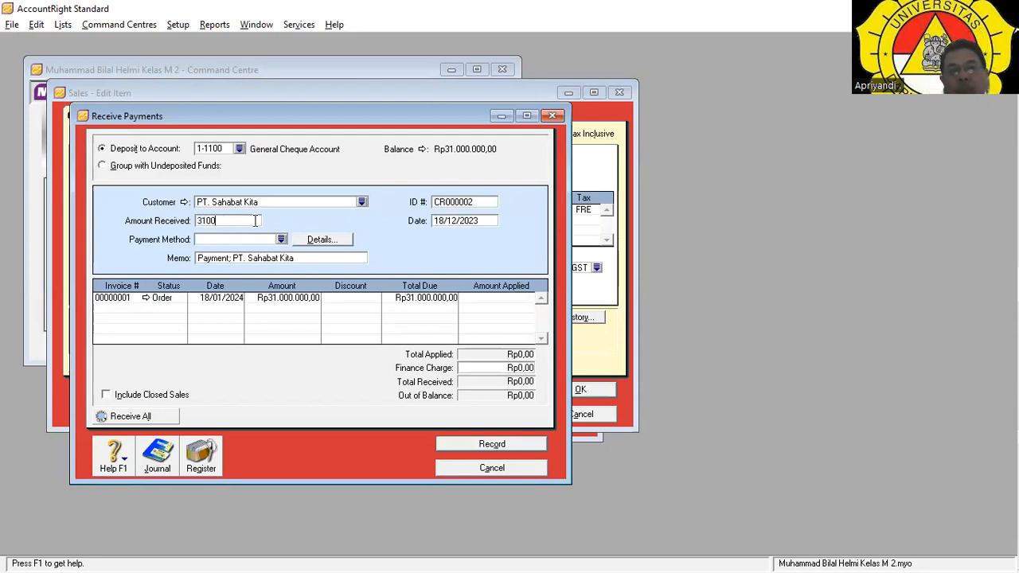
type("0000")
key("Tab")
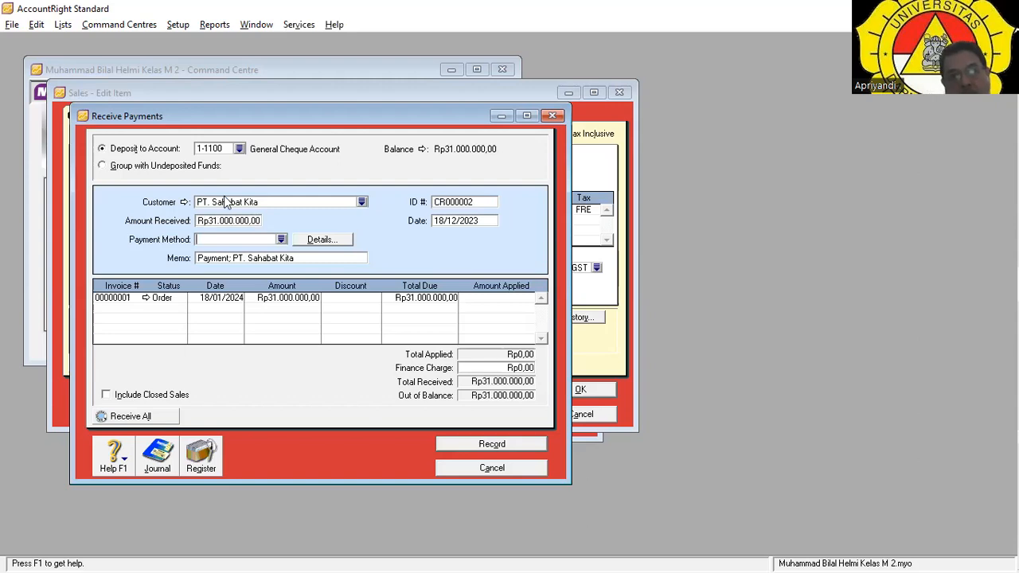
left_click(279, 239)
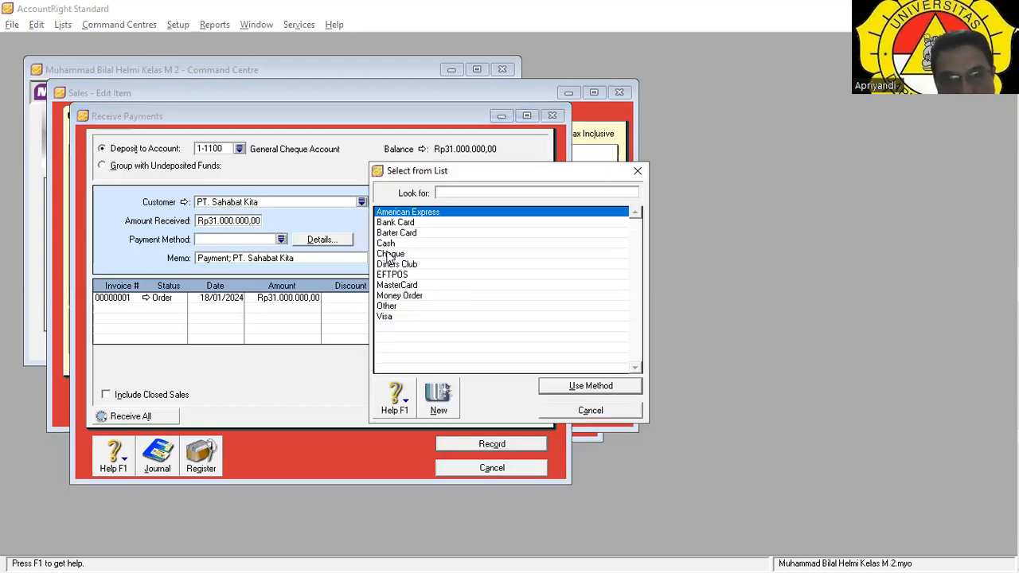
left_click(390, 253)
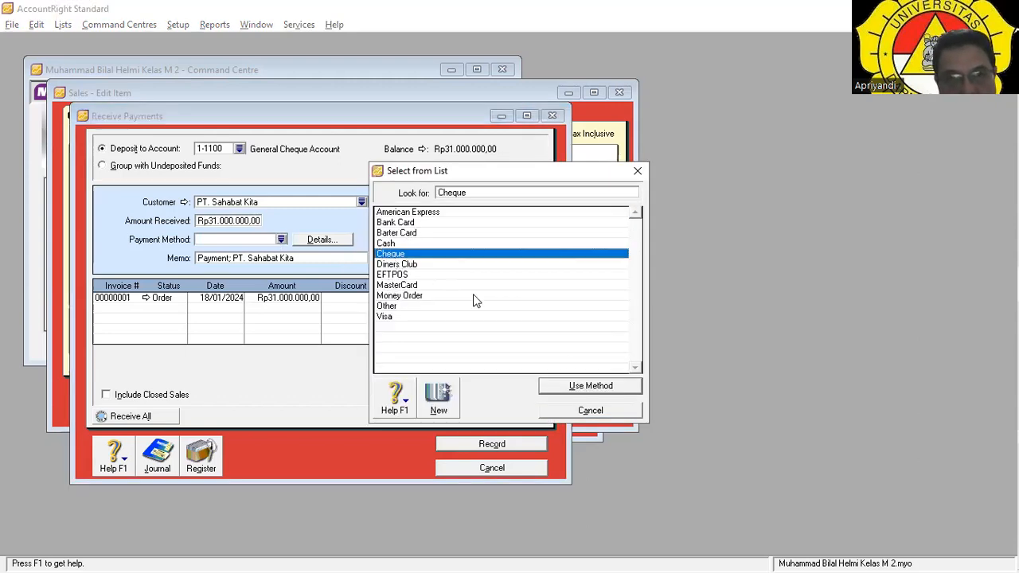
key("Return")
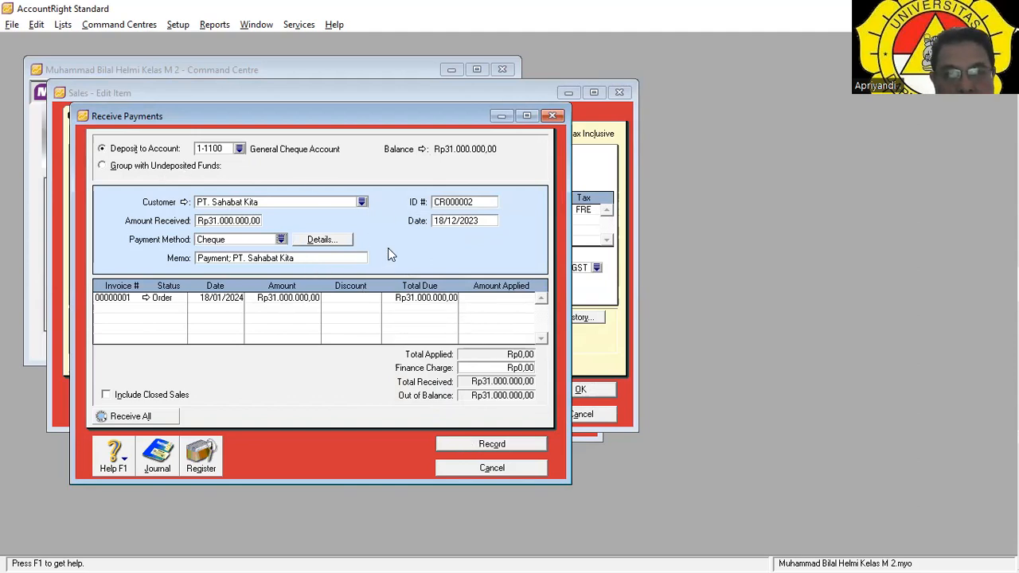
Date the receipt 18/01/2024 and apply the full amount to order 00000001.
left_click(496, 219)
type("18/12/2024")
left_click(457, 220)
key("BackSpace")
key("Tab")
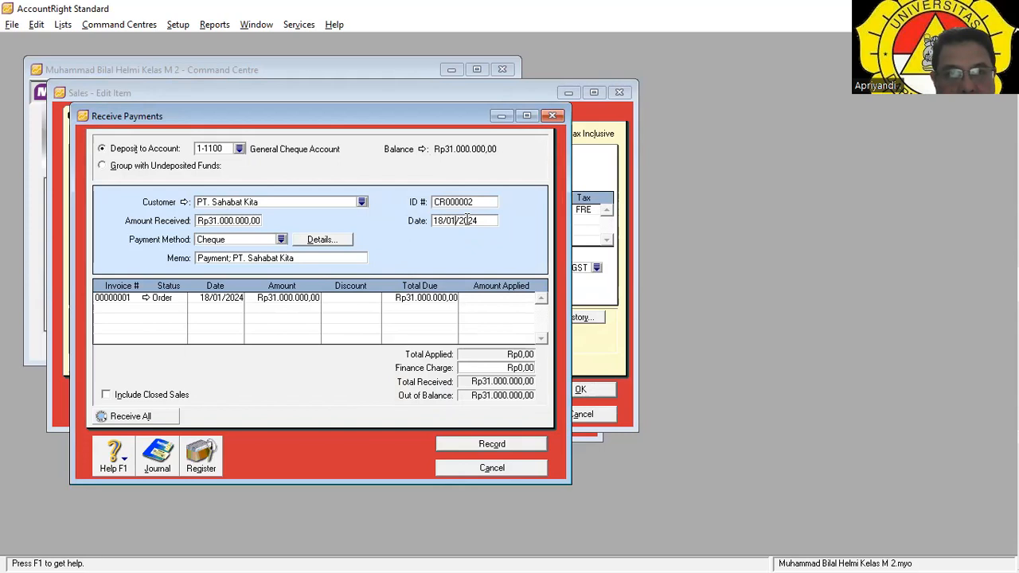
key("Tab")
left_click(509, 343)
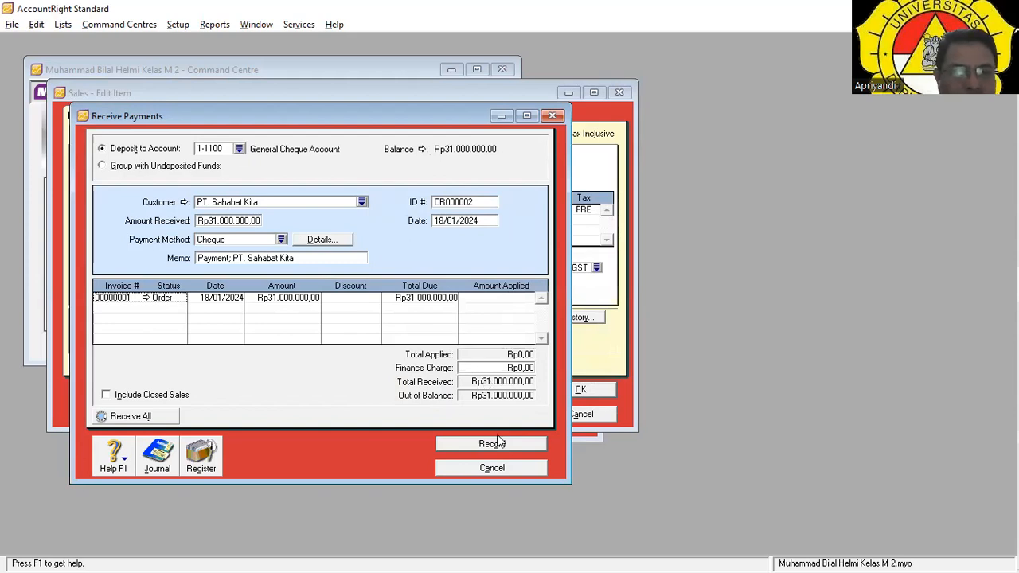
key("Tab")
key("Tab")
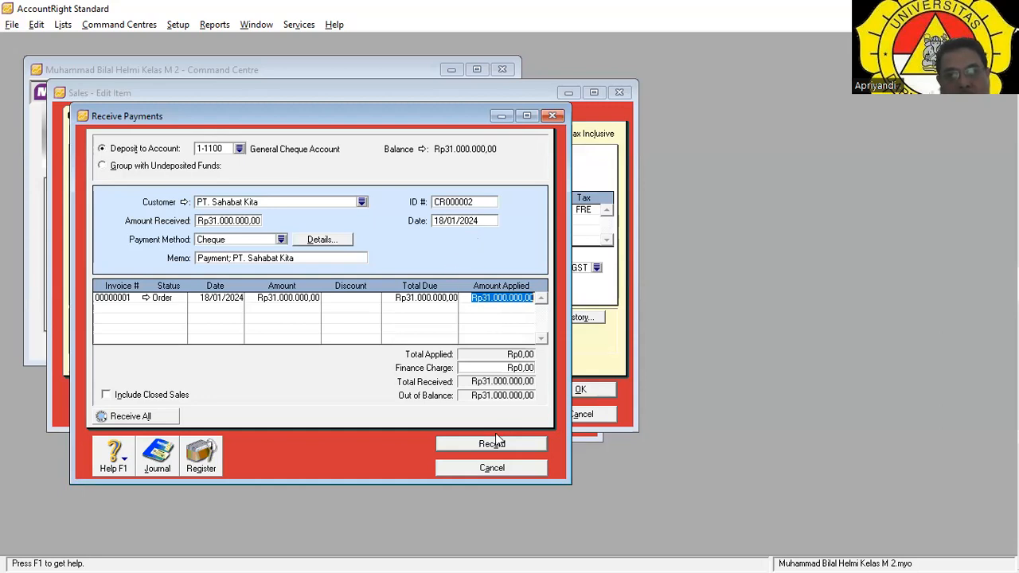
key("Tab")
key("Tab")
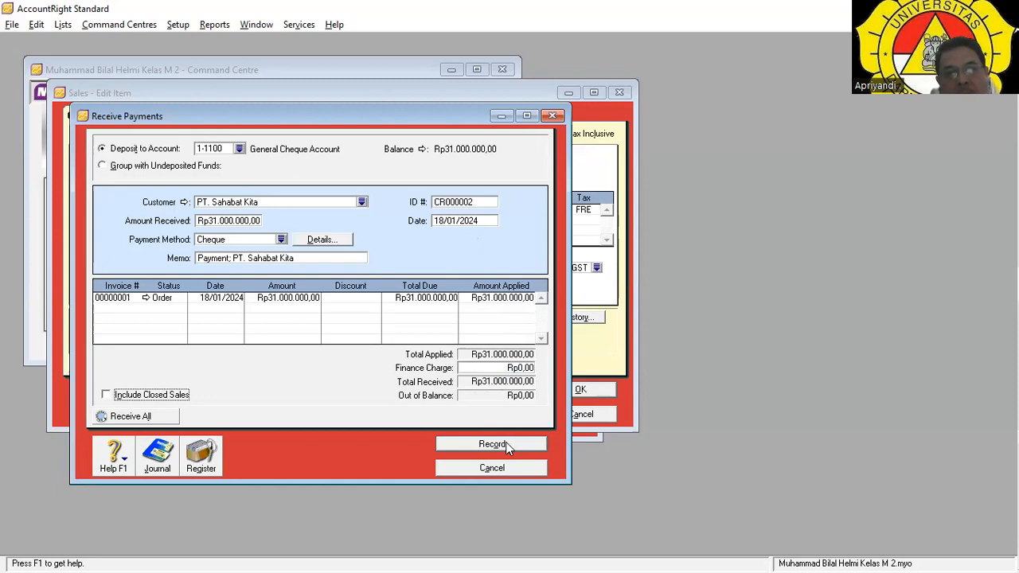
Link the Customer Deposits liability account to 2-2000 Trade Creditors, then record the cheque payment.
left_click(500, 446)
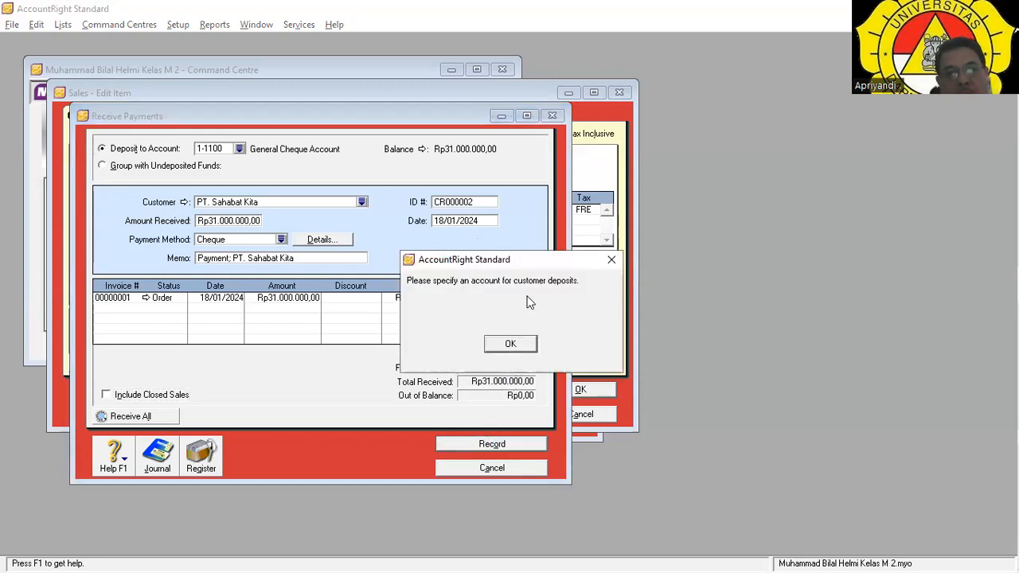
left_click(510, 345)
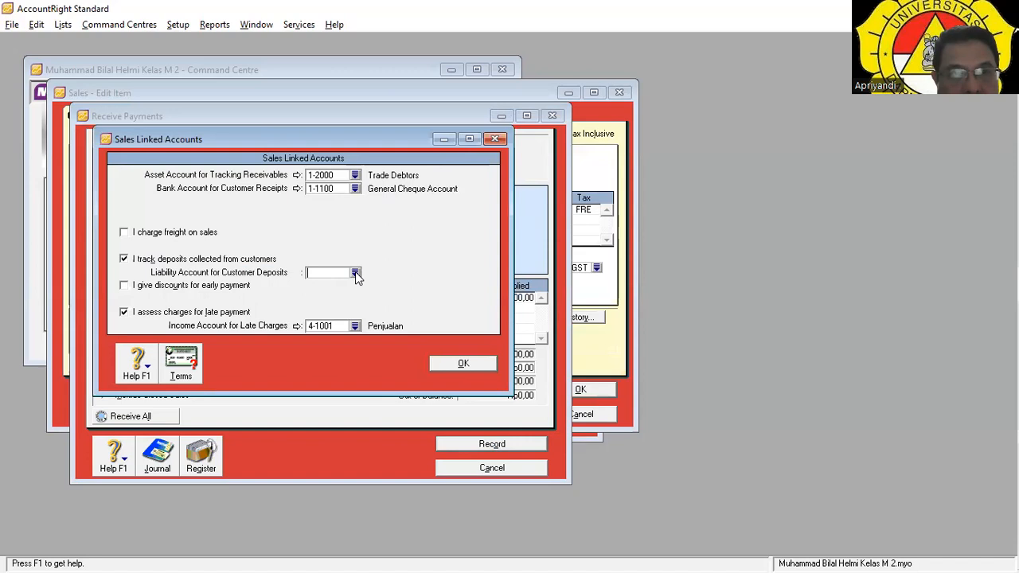
type("2")
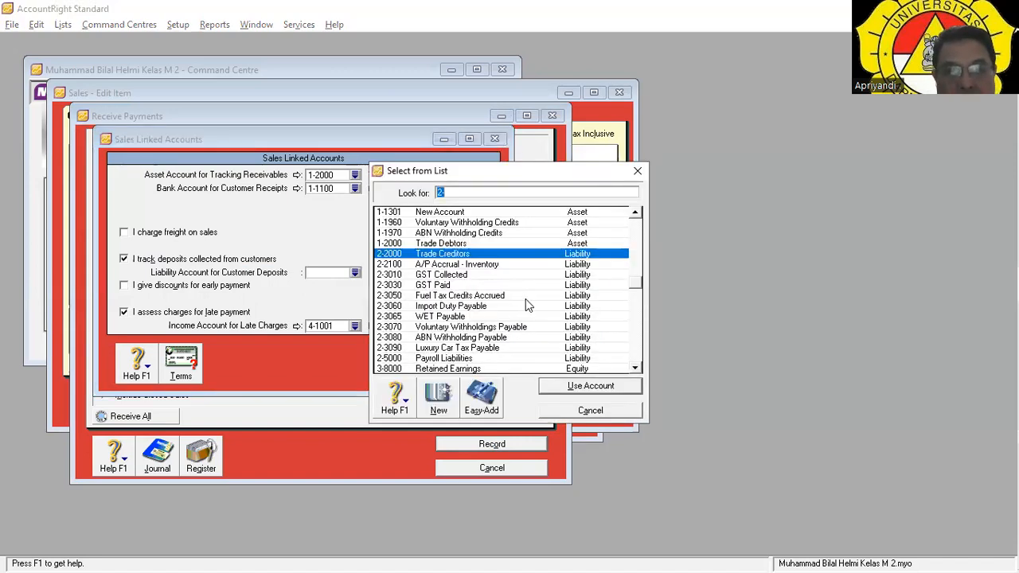
left_click(590, 386)
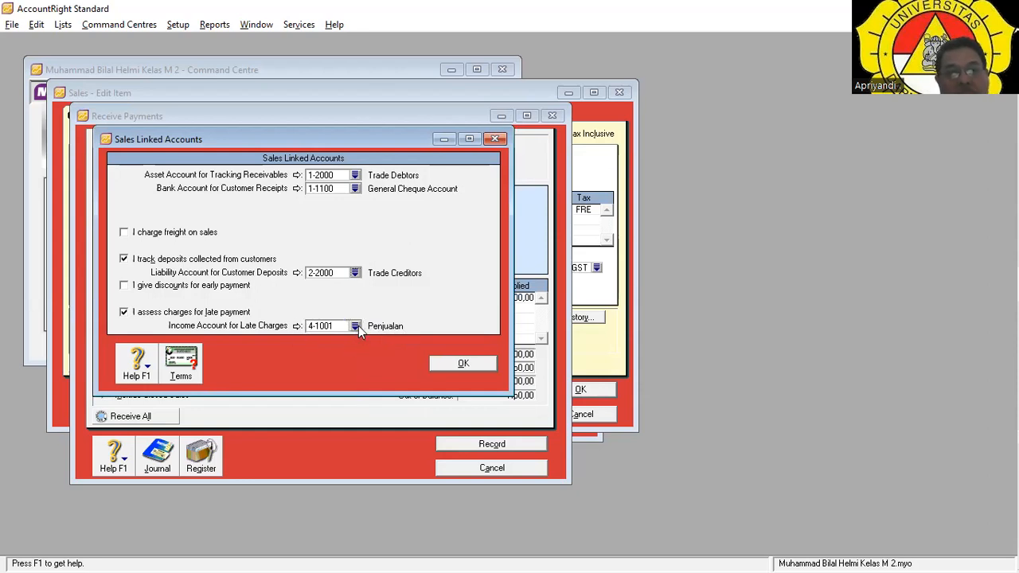
left_click(462, 363)
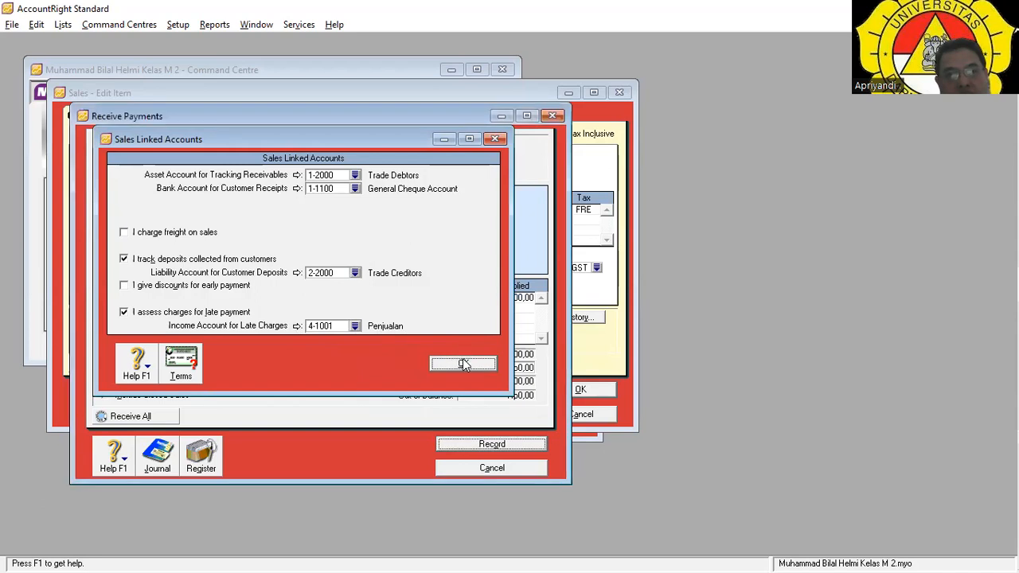
left_click(498, 443)
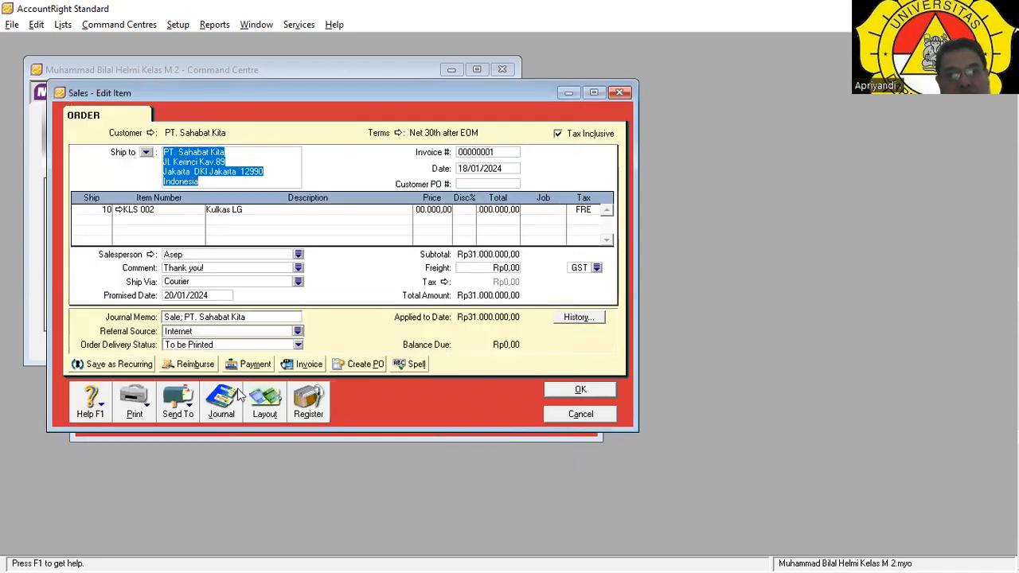
Inspect the sale's transaction journal and the transaction behind its entry.
left_click(222, 405)
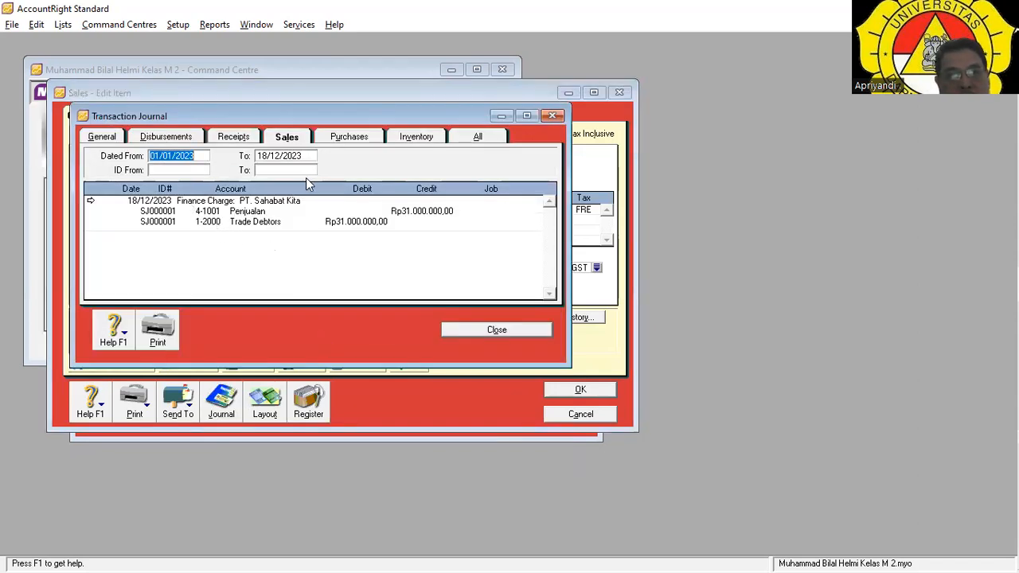
double_click(329, 221)
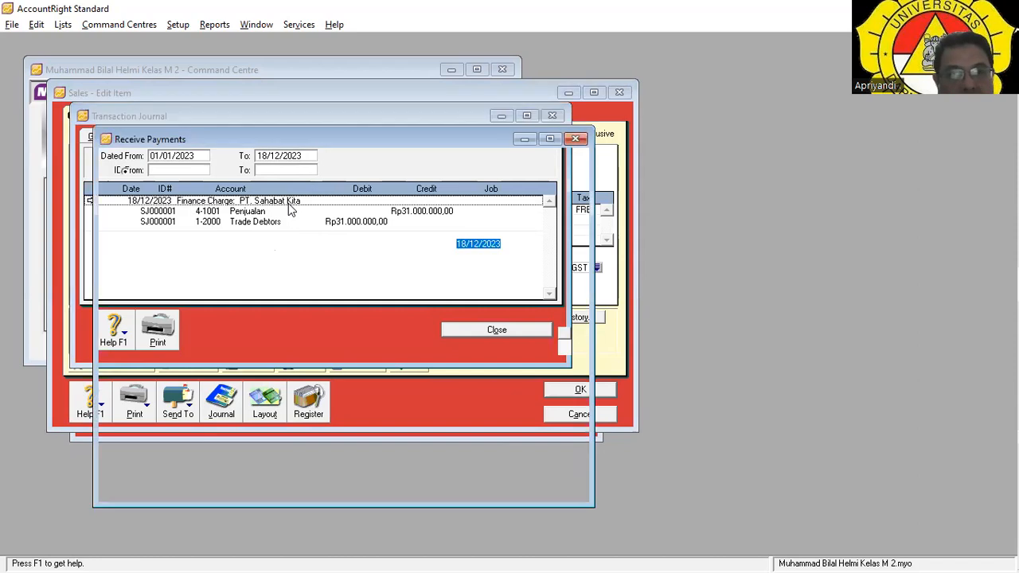
left_click(515, 490)
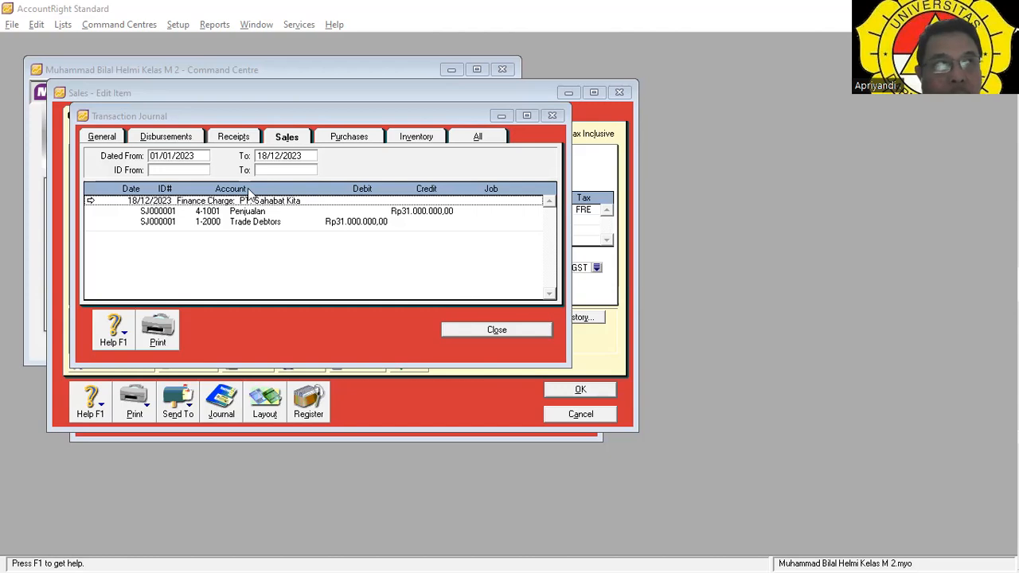
left_click(503, 330)
Reopen the customer's order from the sales register and inspect its Finance Charge journal entry.
left_click(309, 404)
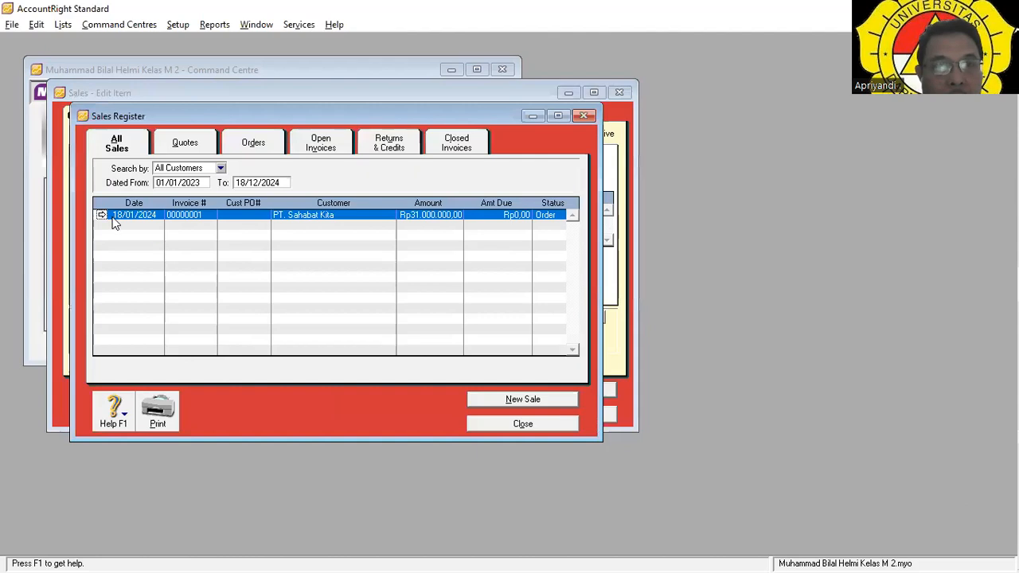
left_click(101, 216)
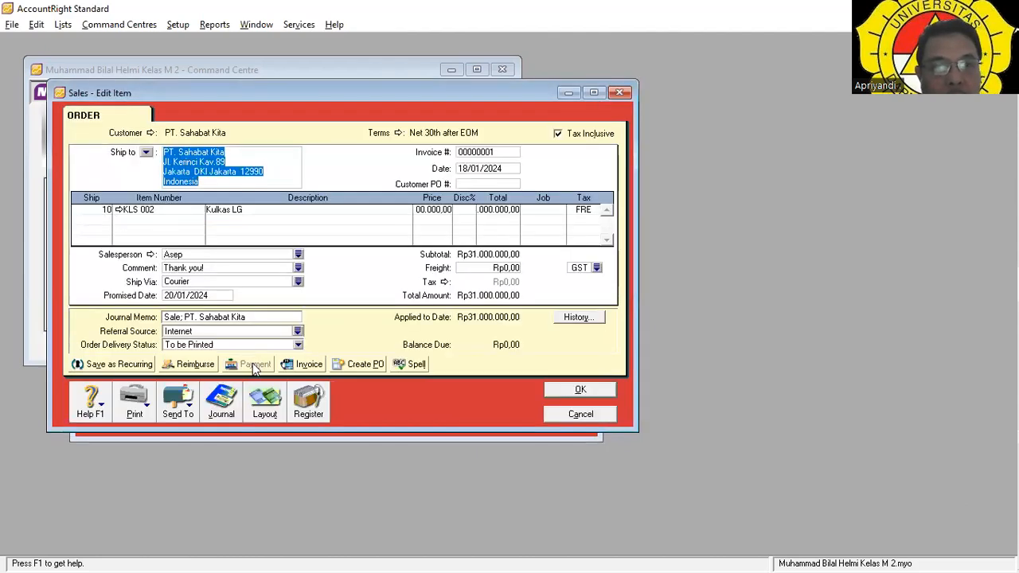
left_click(223, 401)
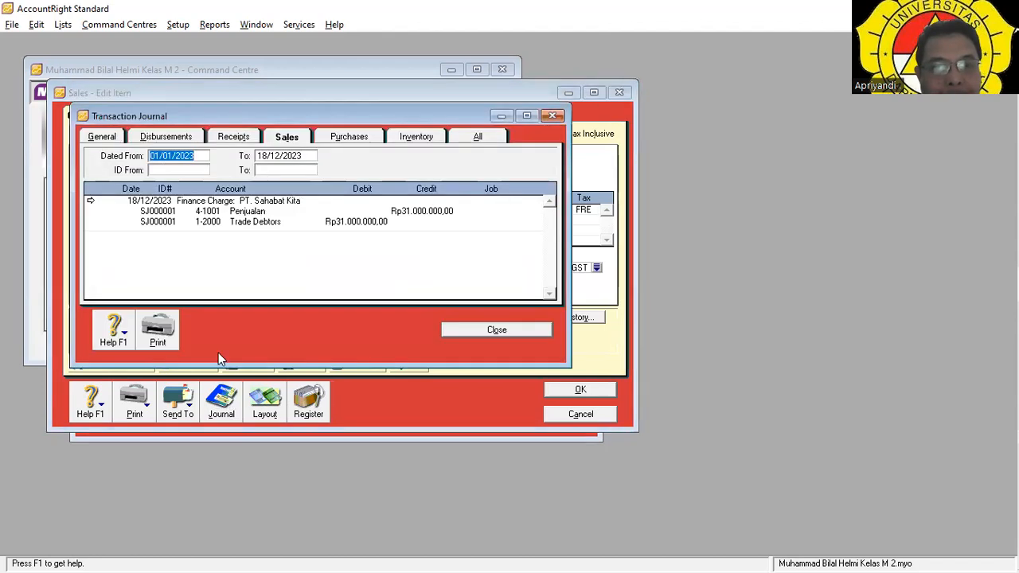
double_click(95, 209)
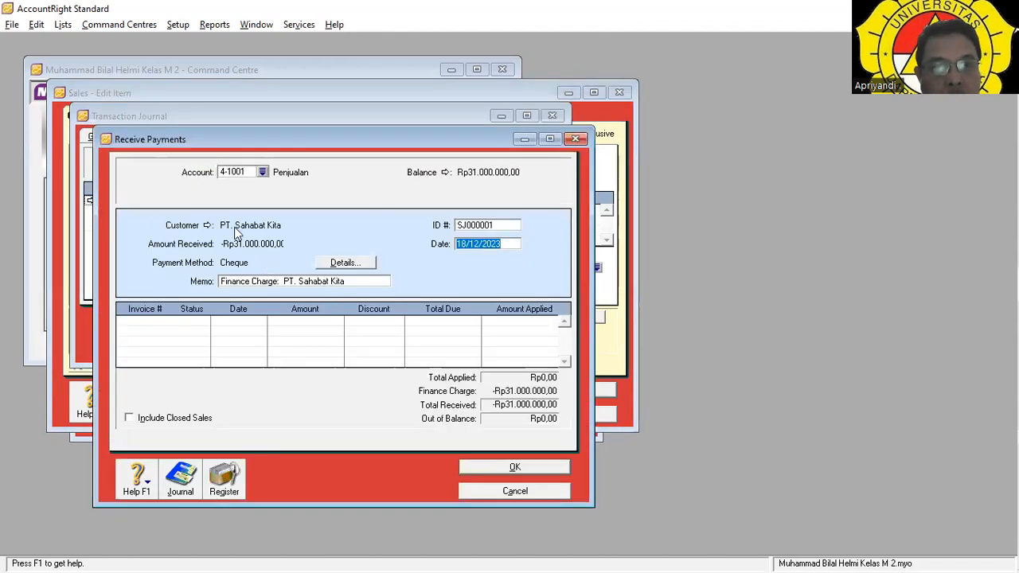
left_click(514, 467)
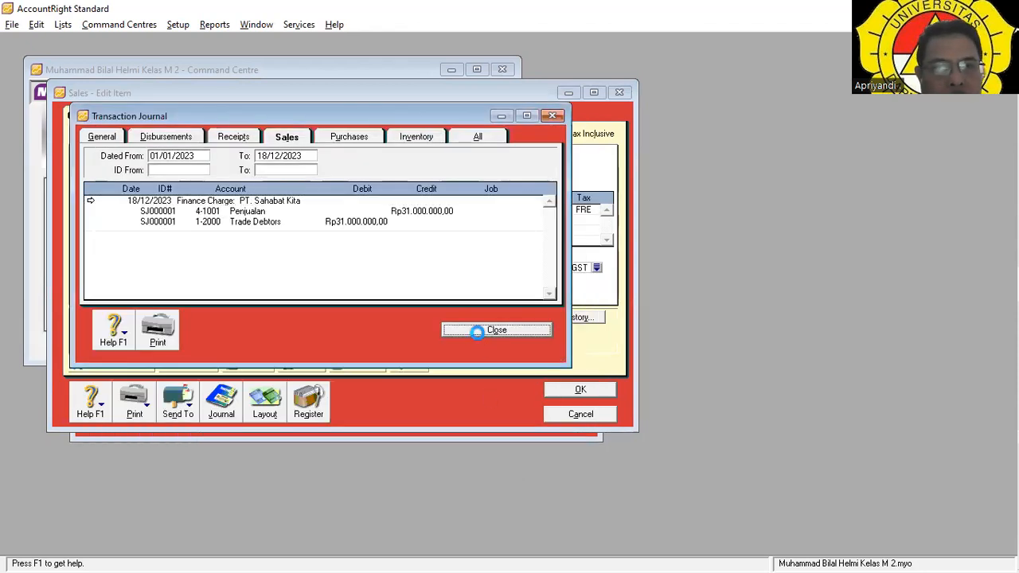
left_click(476, 330)
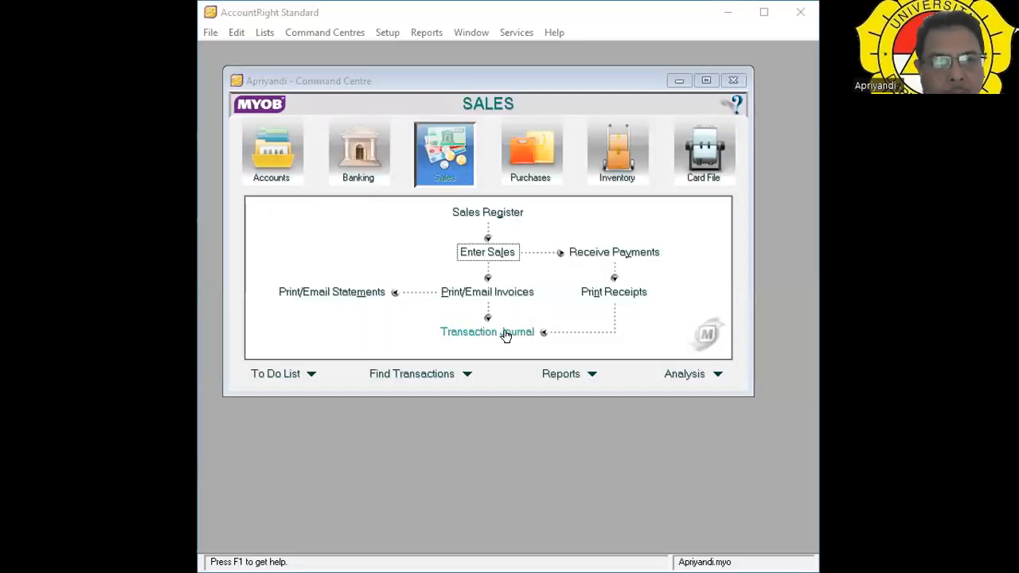
Open the third order from the sales register and list all journal entries for 01/01/2023–18/01/2023.
left_click(489, 251)
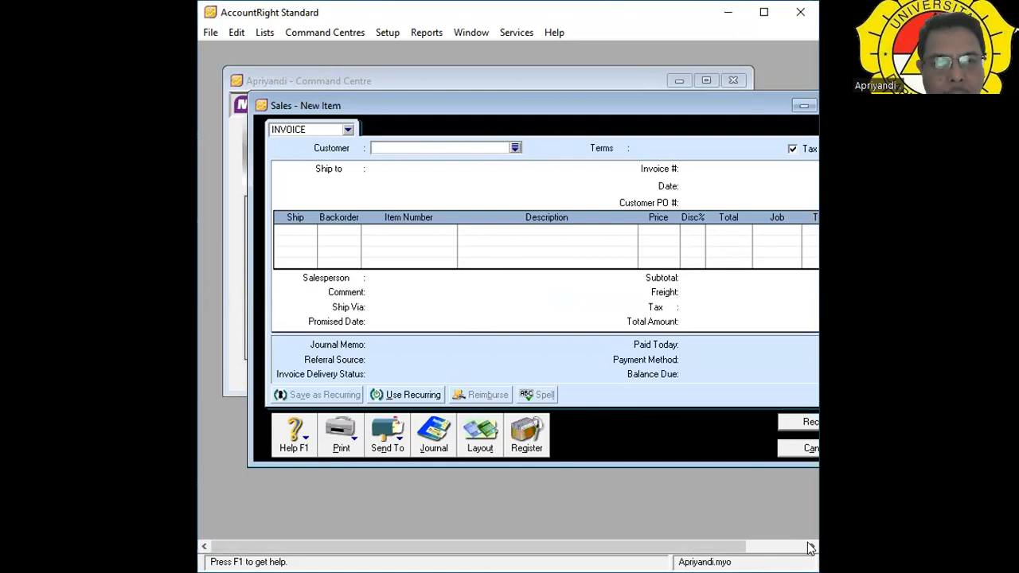
left_click(523, 438)
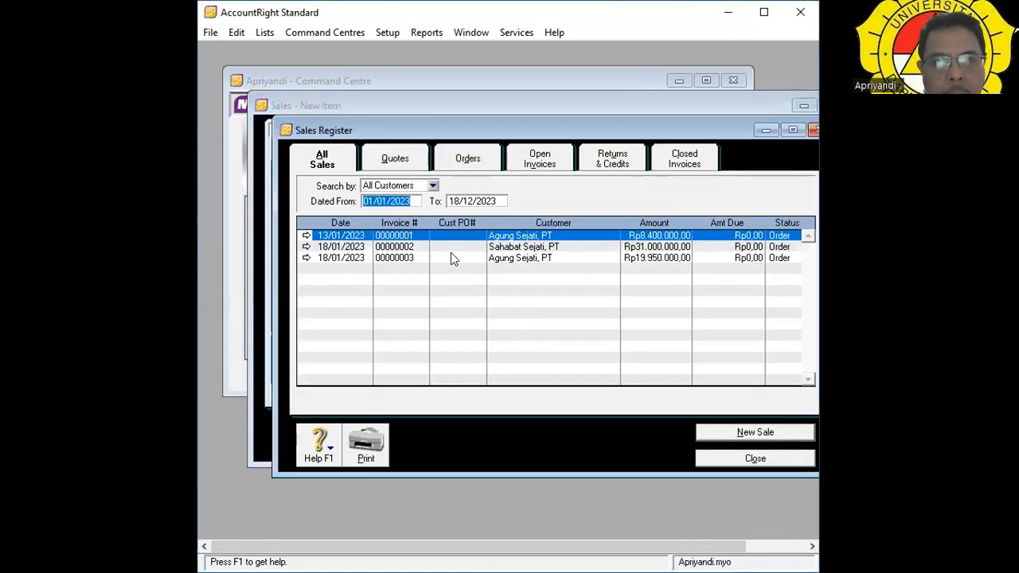
left_click(305, 258)
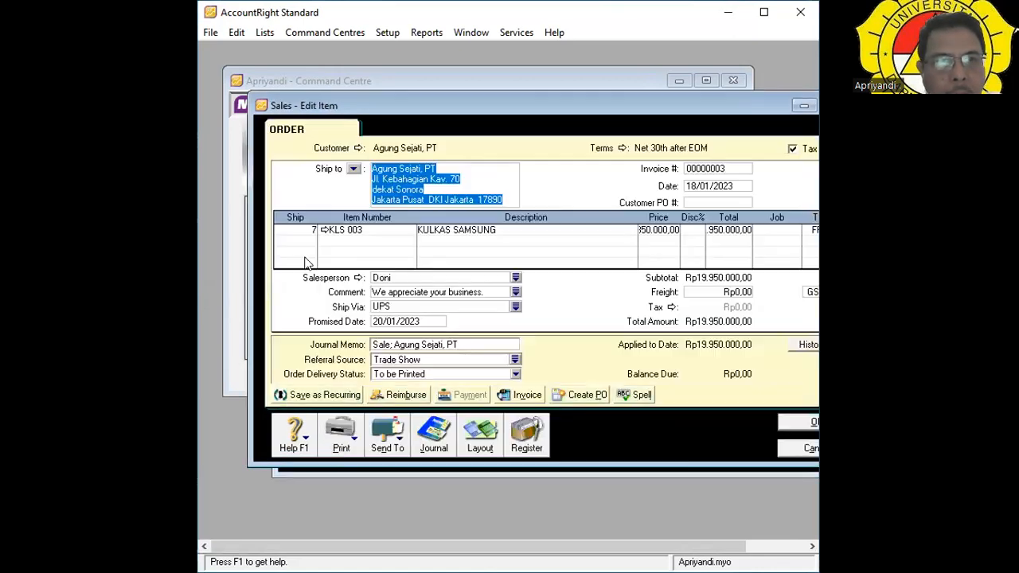
left_click(434, 442)
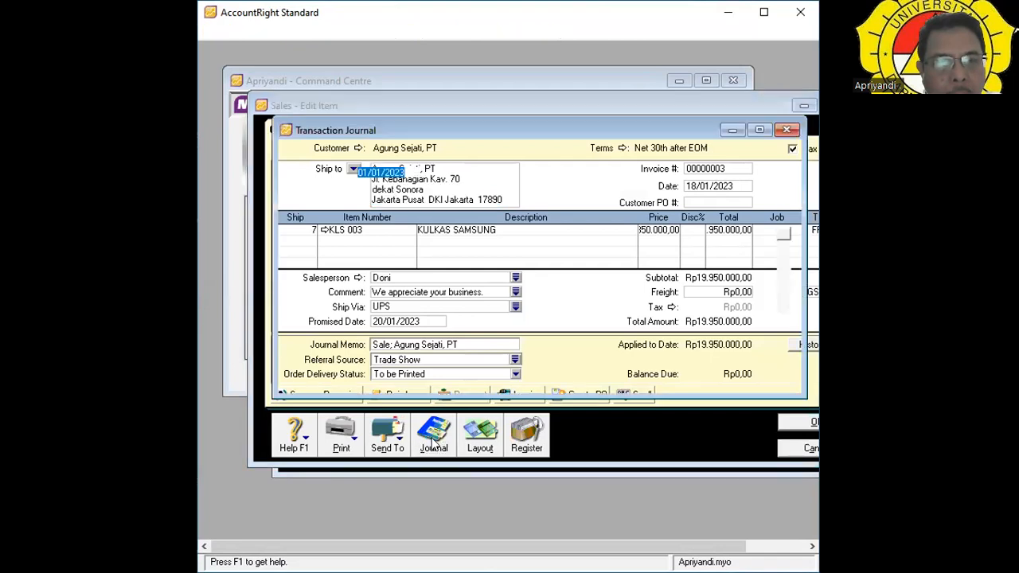
left_click(718, 157)
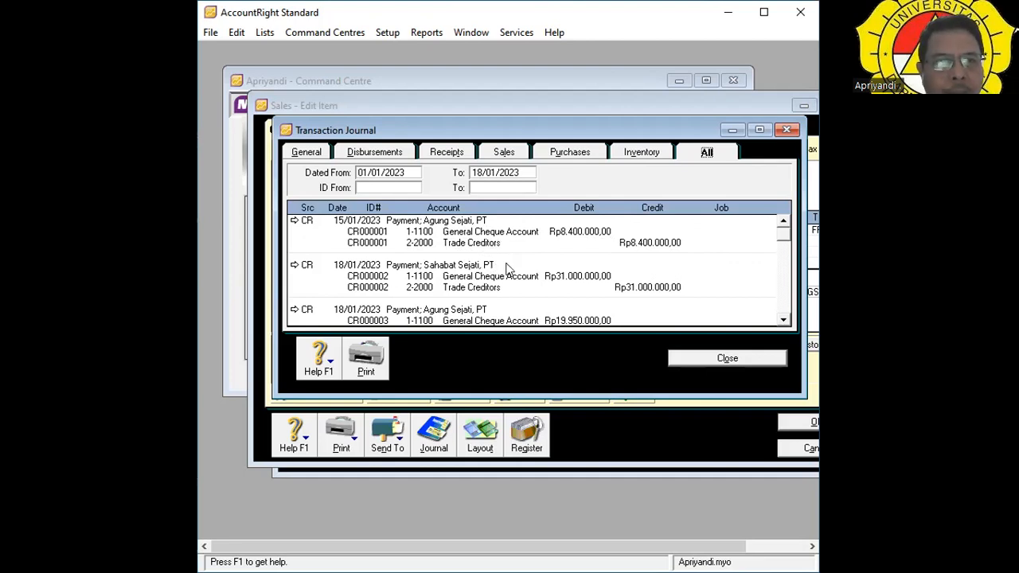
left_click(294, 224)
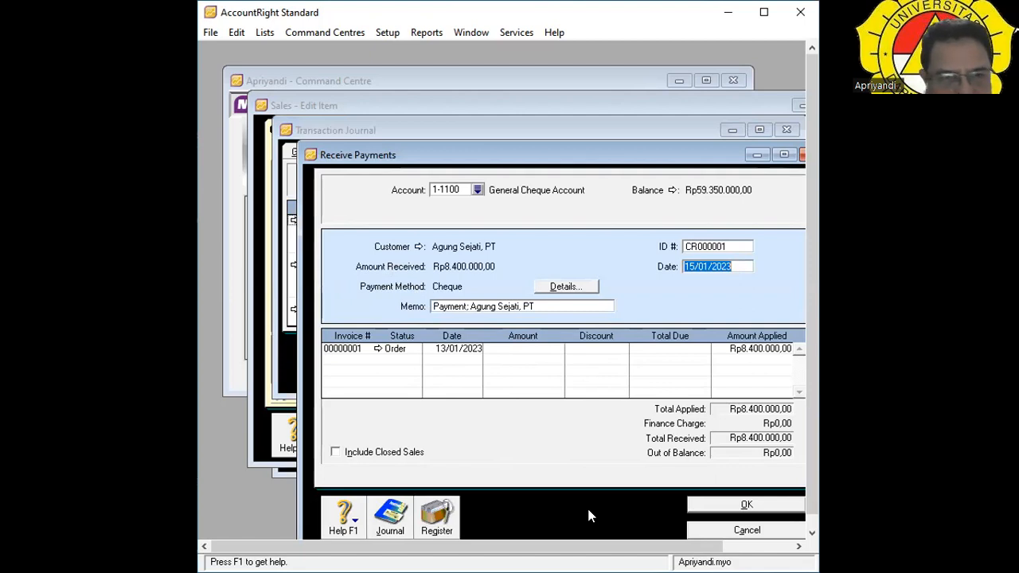
left_click(447, 522)
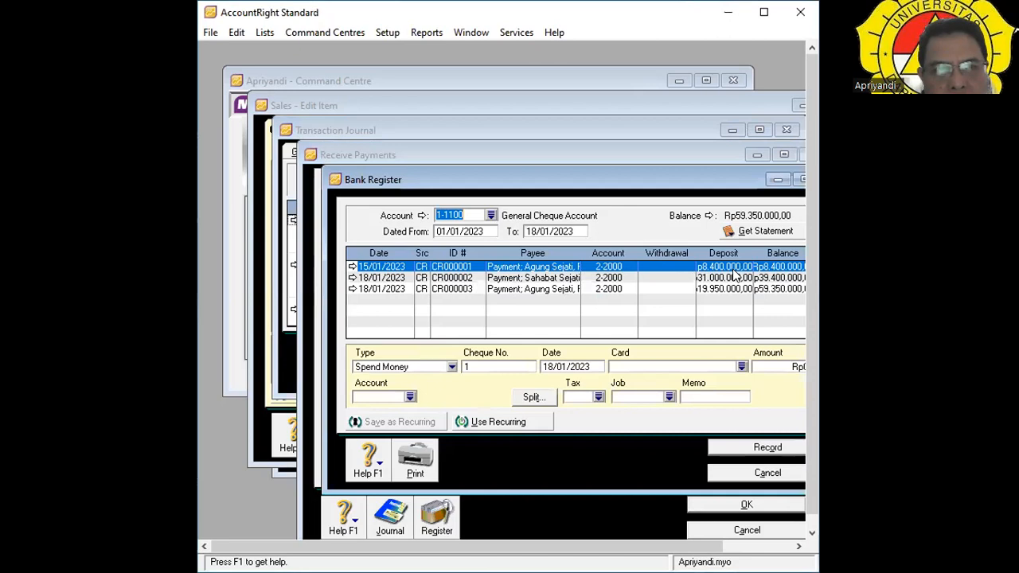
left_click(352, 269)
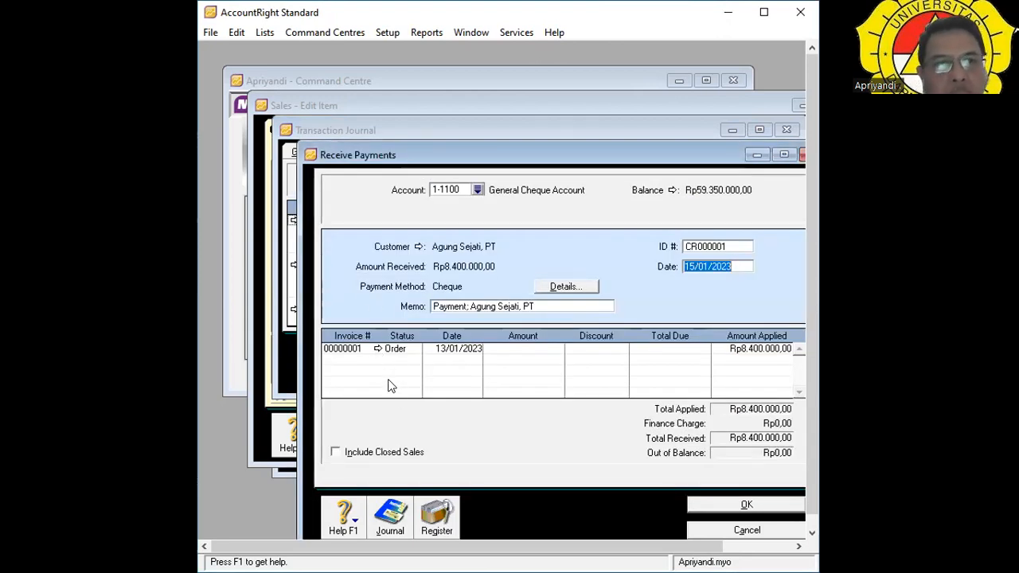
left_click(747, 530)
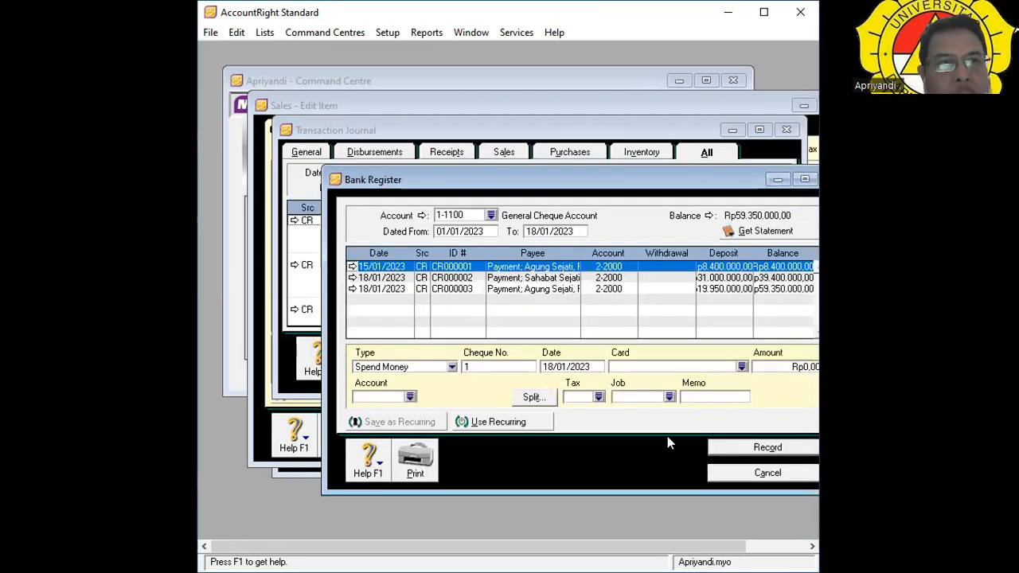
left_click(751, 478)
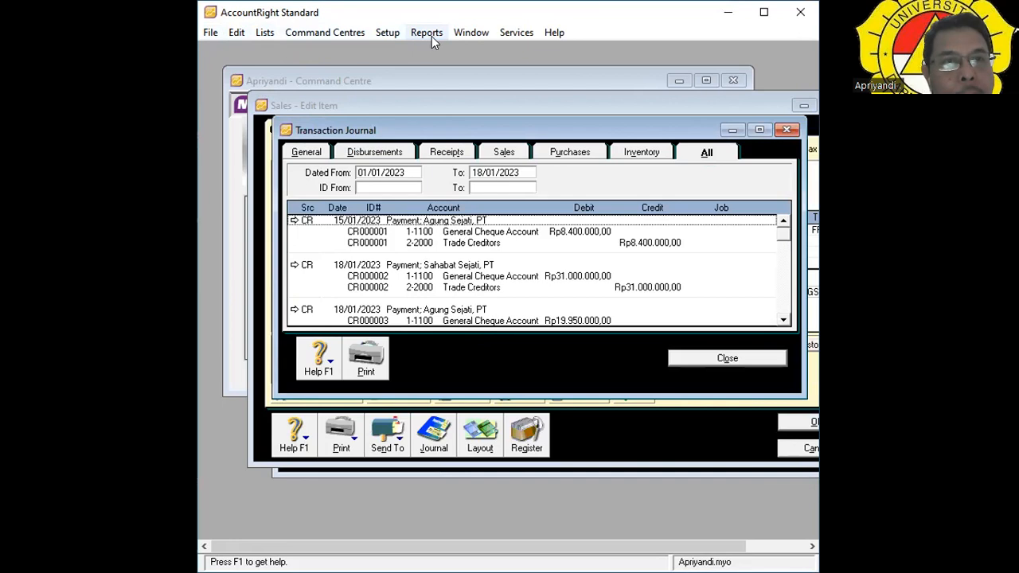
In Sales Linked Accounts, tick 'I assess charges for late payment' and list accounts for late charges.
left_click(383, 35)
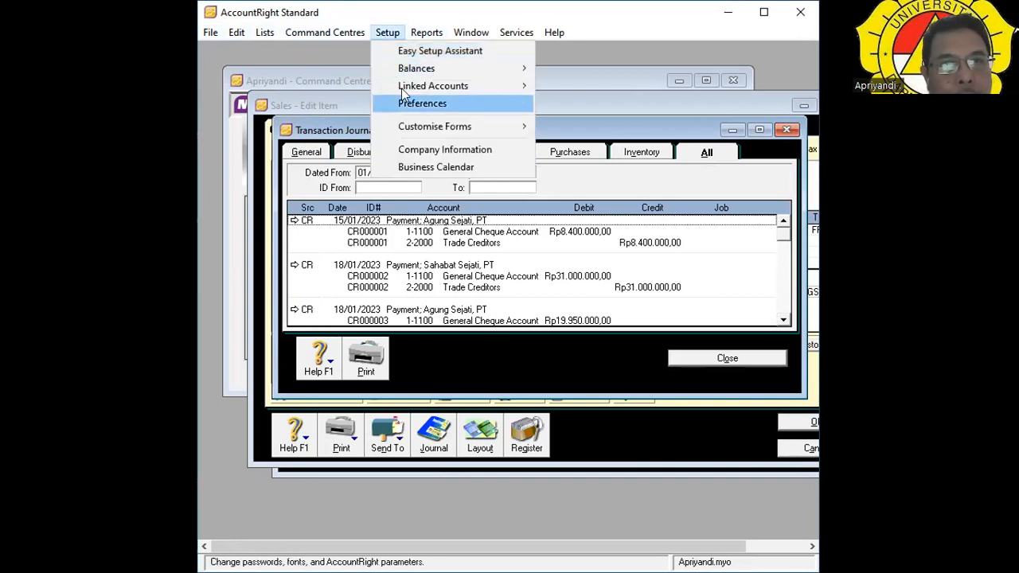
mouse_move(402, 88)
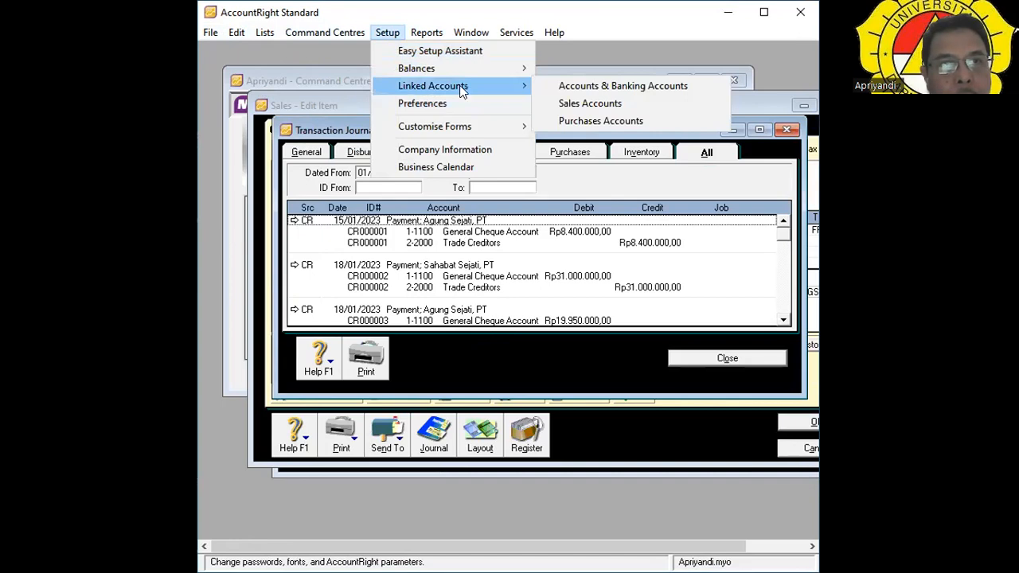
left_click(591, 104)
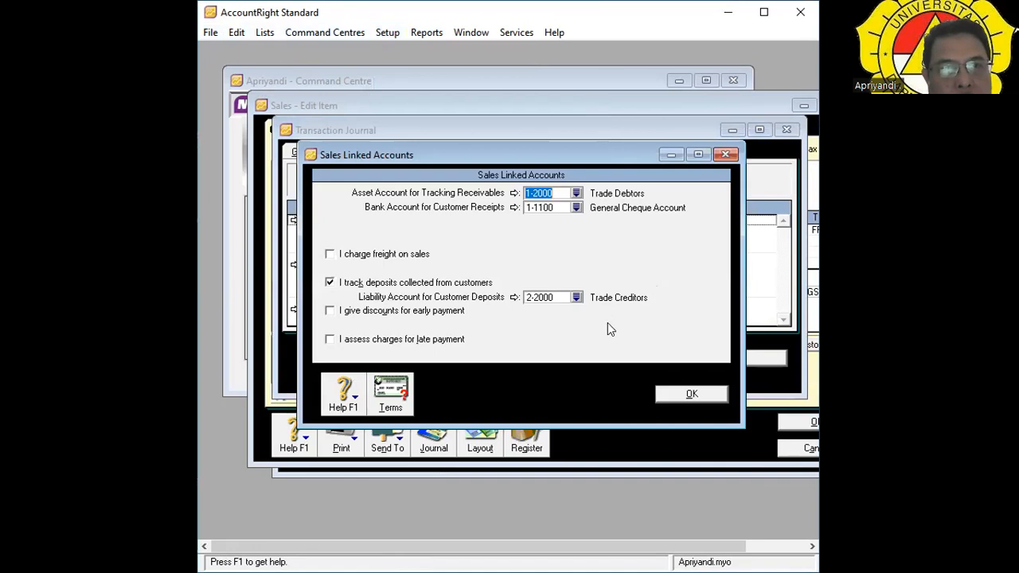
left_click(674, 395)
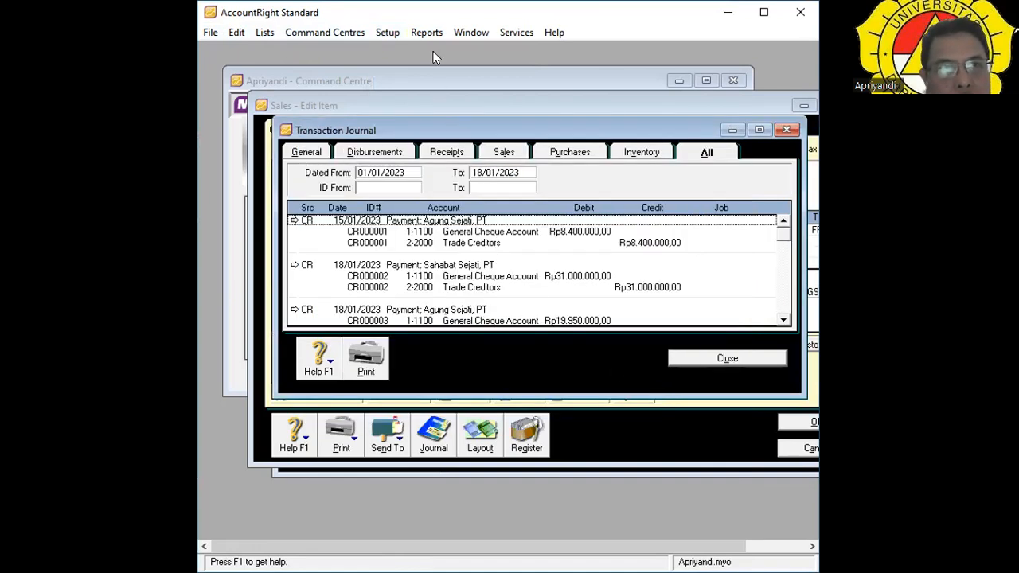
left_click(393, 32)
mouse_move(409, 93)
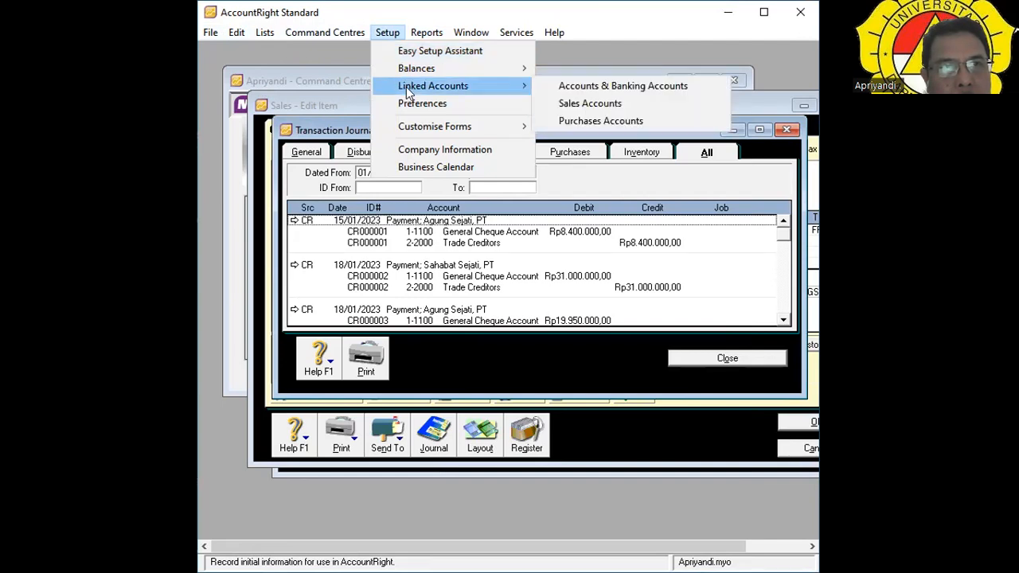
left_click(569, 112)
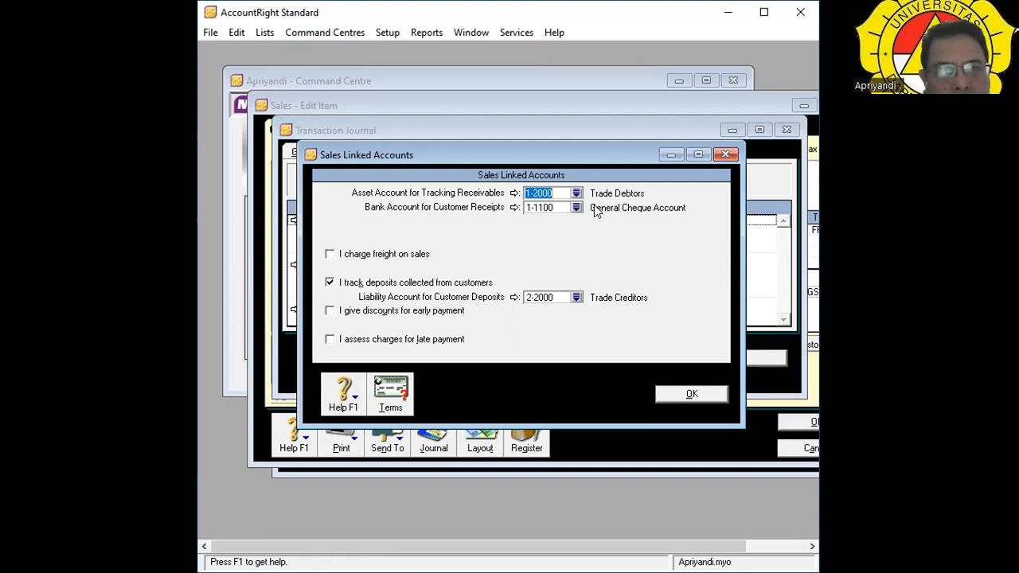
left_click(330, 339)
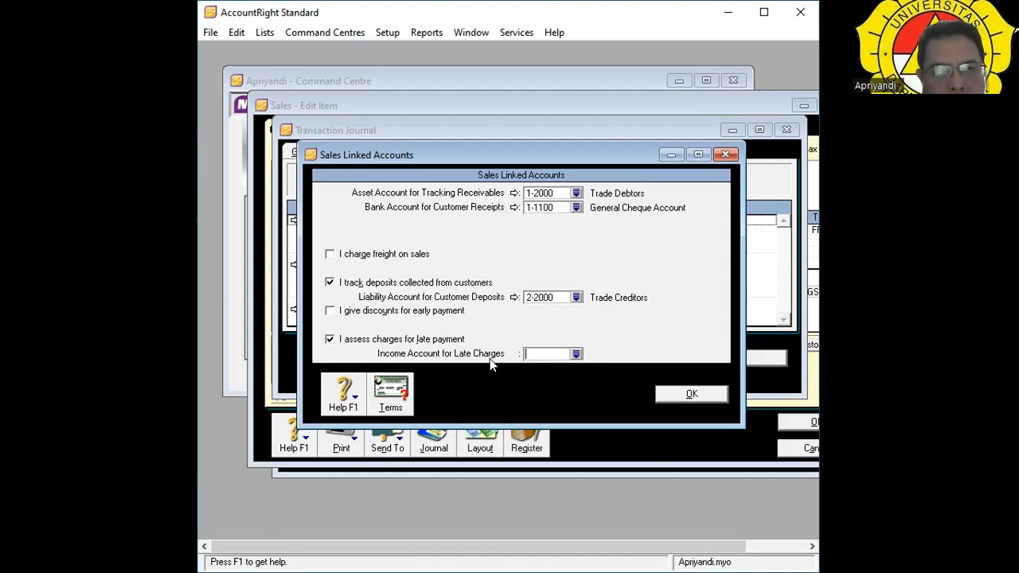
left_click(576, 355)
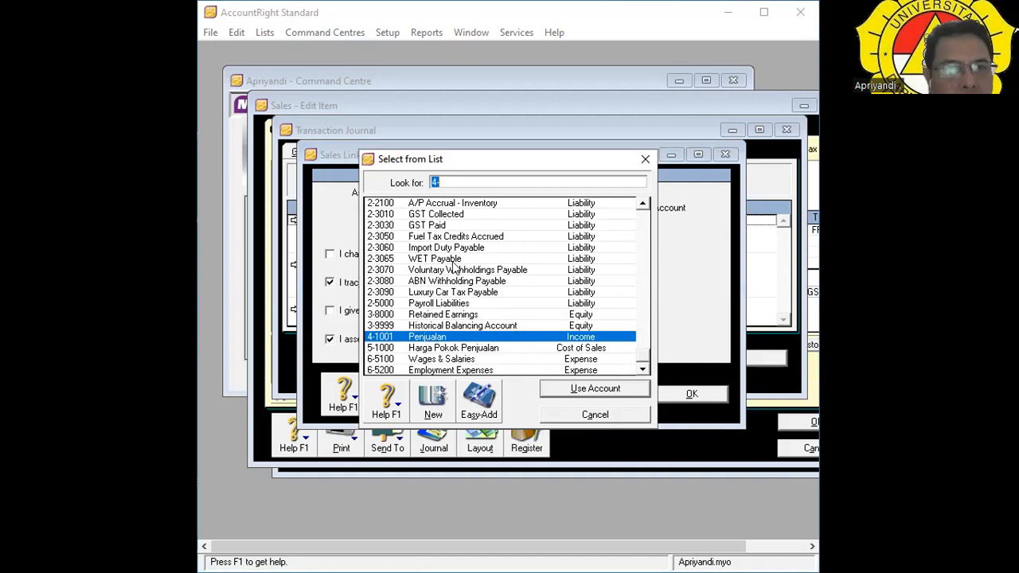
Pick 5-1000 Harga Pokok Penjualan as the late-charges account and dismiss the income-account warning.
left_click(466, 177)
key("BackSpace")
key("BackSpace")
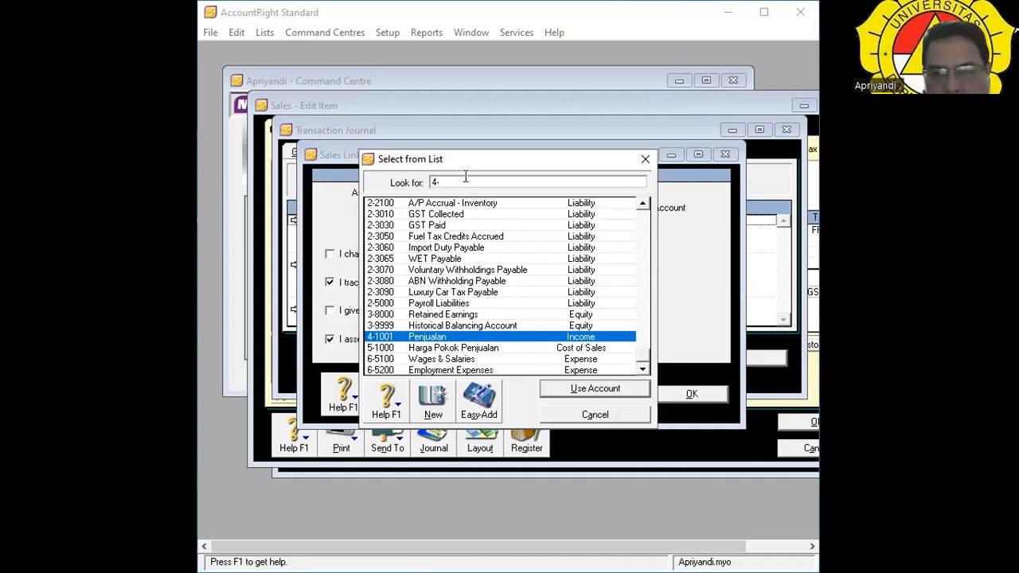
type("5")
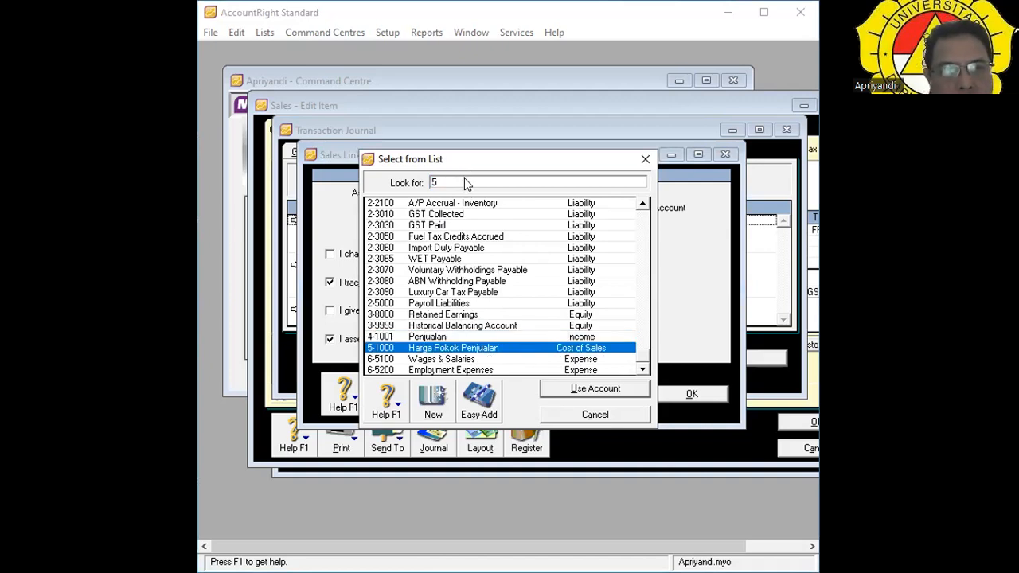
key("Return")
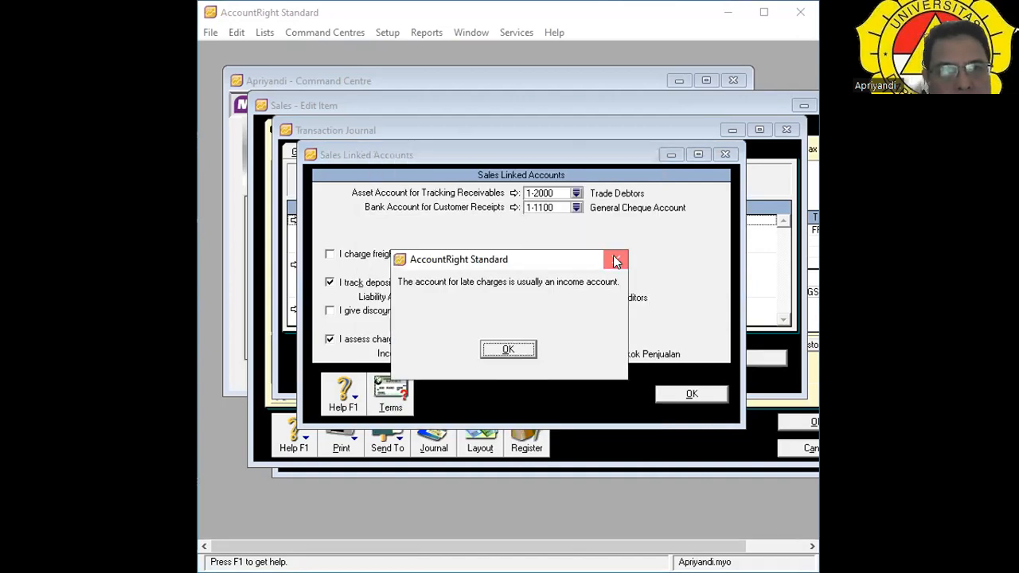
left_click(615, 257)
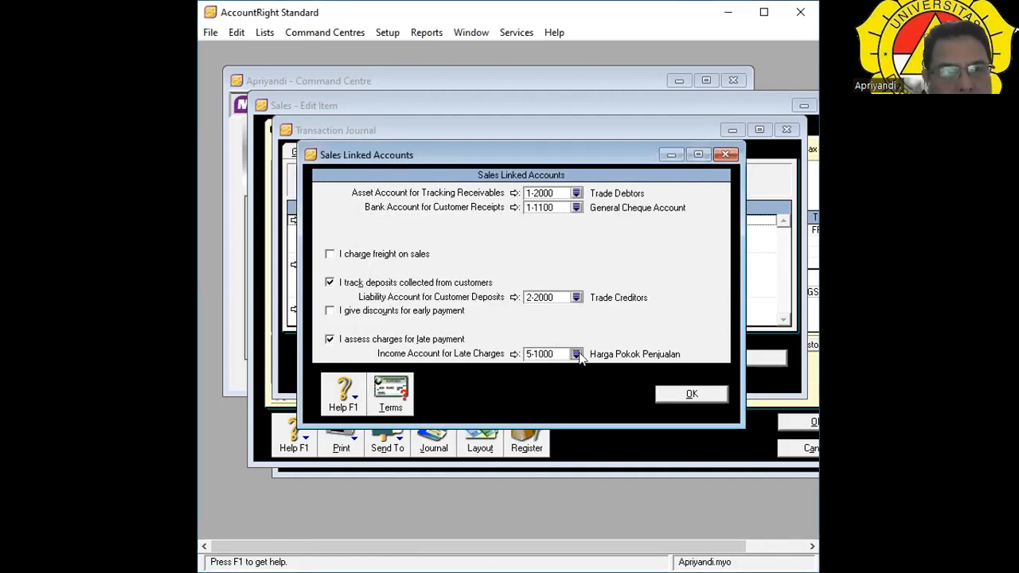
Search the account list with 6, 8 and 7, selecting 2-3080 ABN Withholding Payable.
left_click(576, 354)
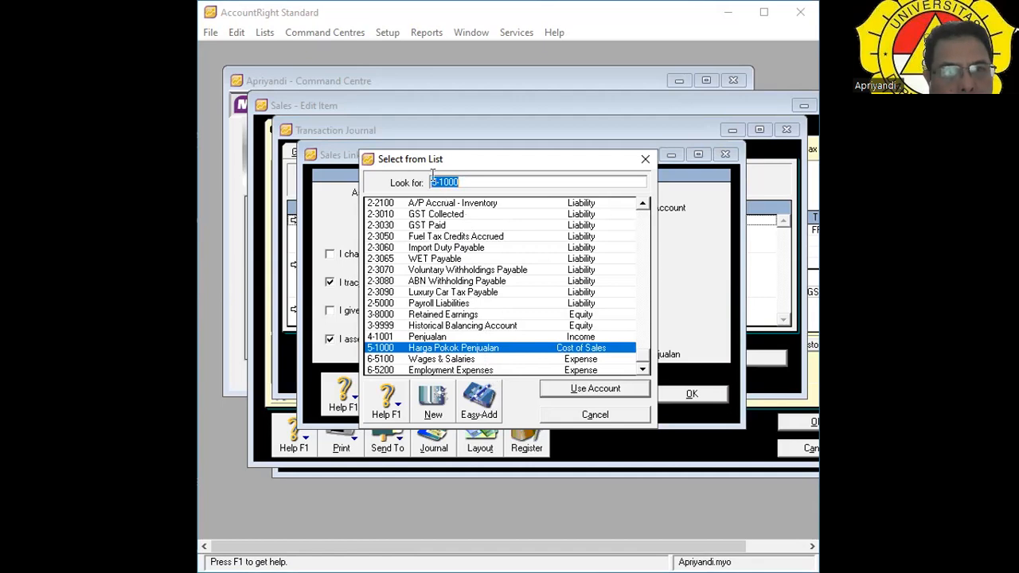
left_click(512, 181)
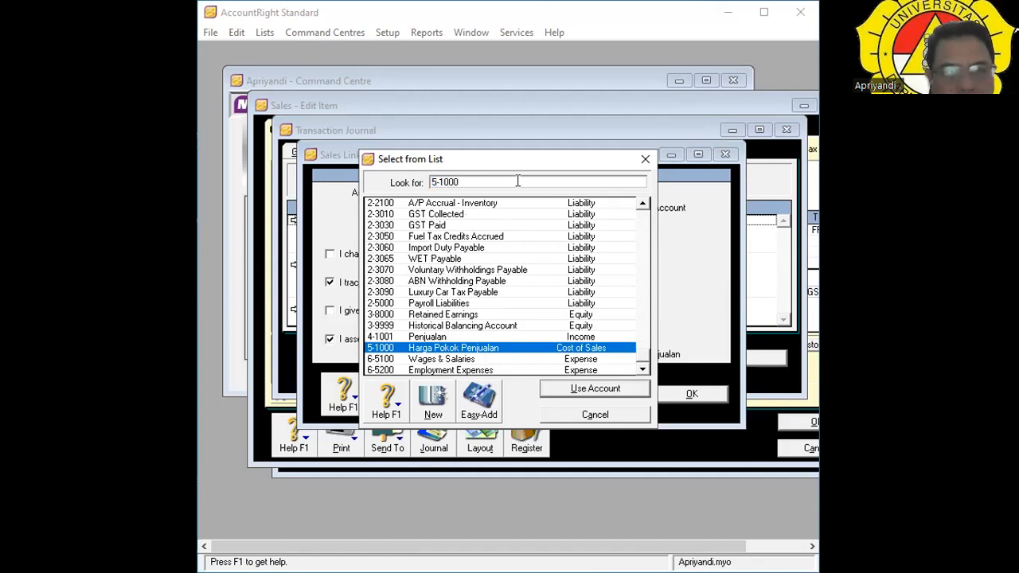
key("BackSpace")
type("6")
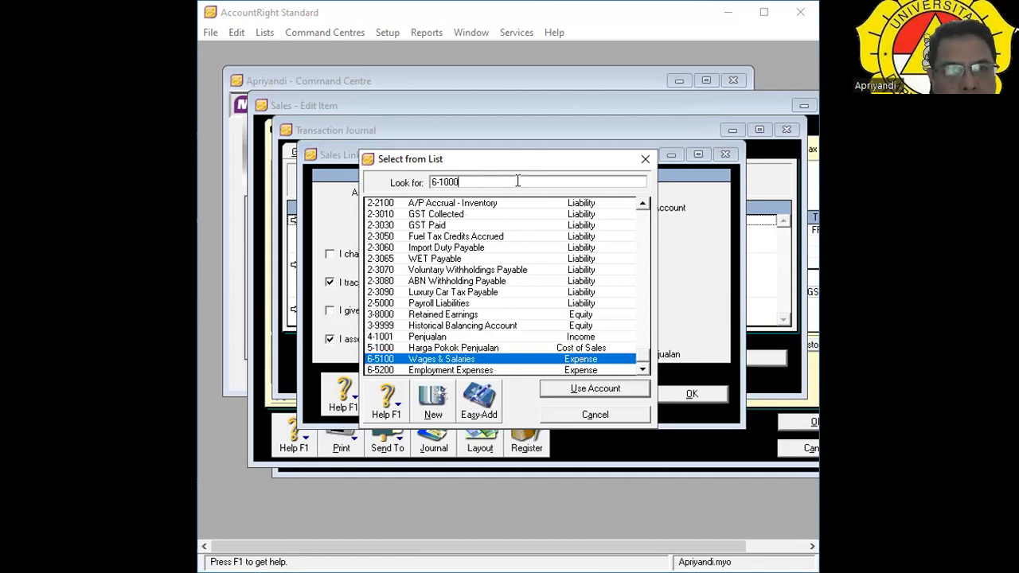
key("BackSpace")
key("BackSpace")
key("BackSpace")
key("BackSpace")
key("BackSpace")
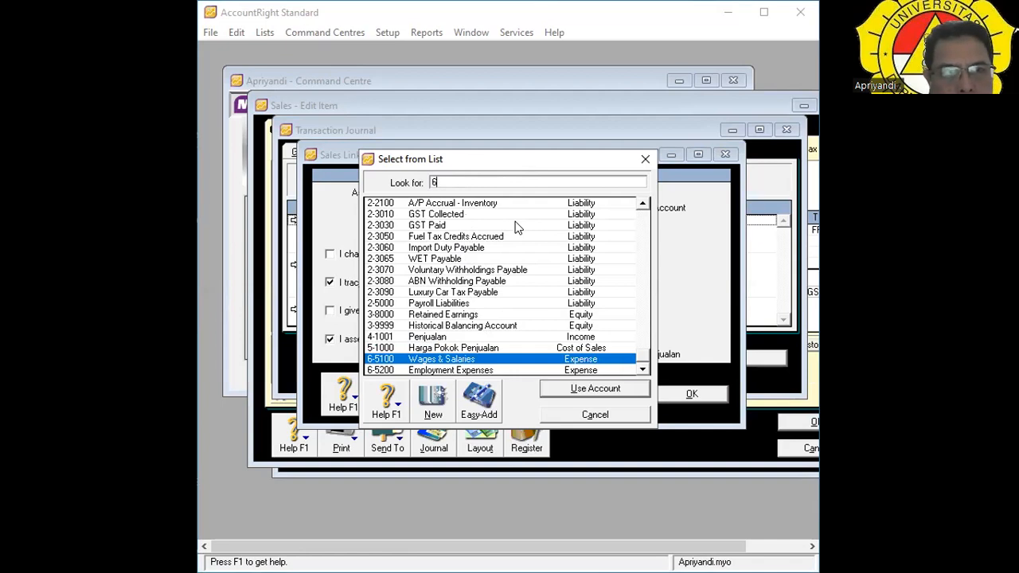
key("BackSpace")
type("8")
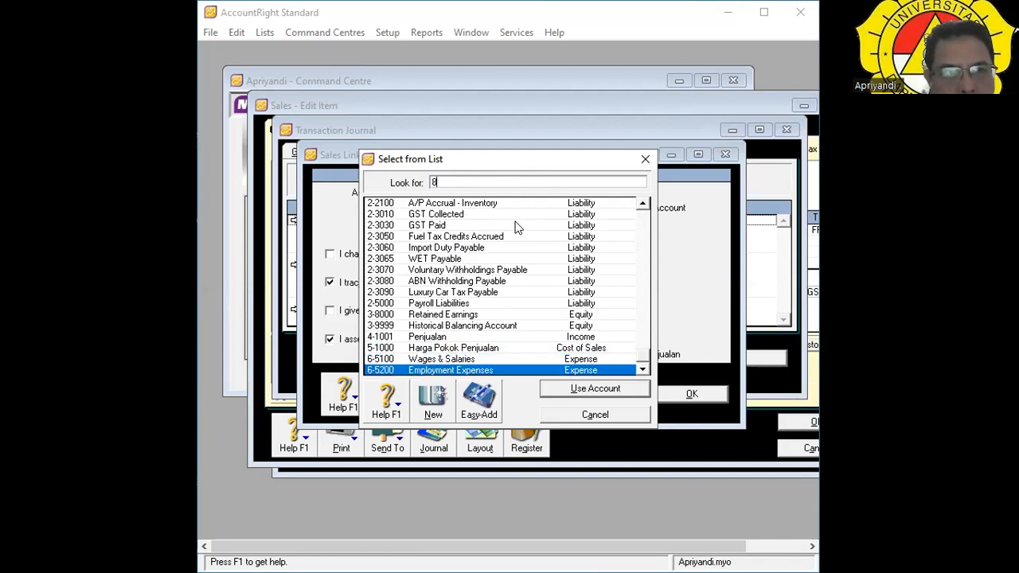
key("BackSpace")
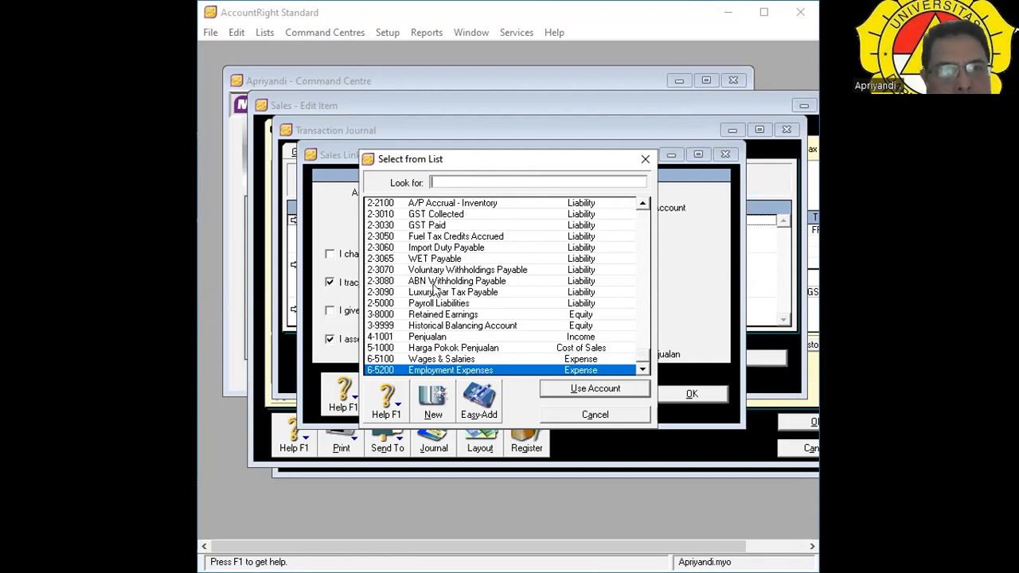
type("7")
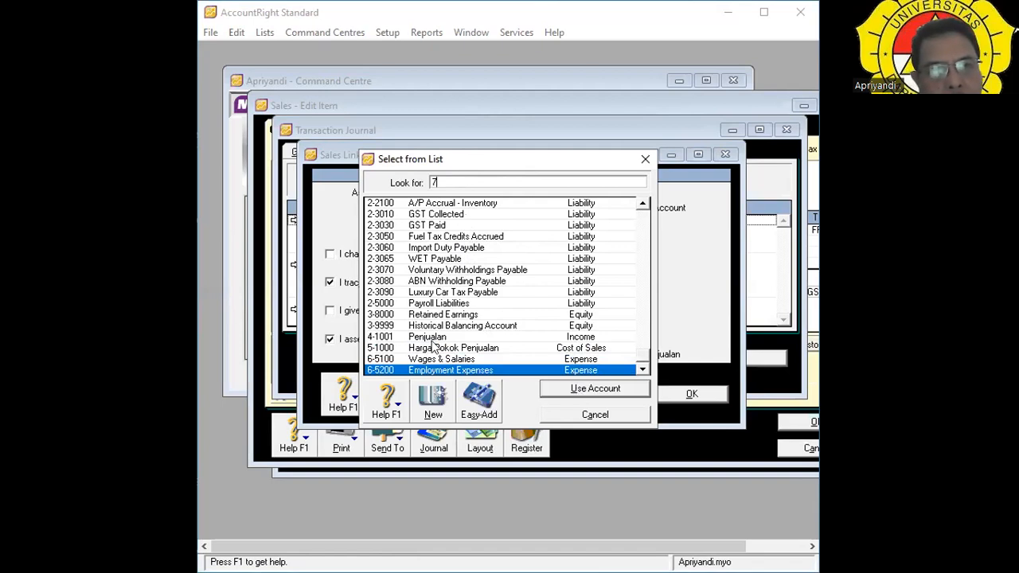
left_click(470, 283)
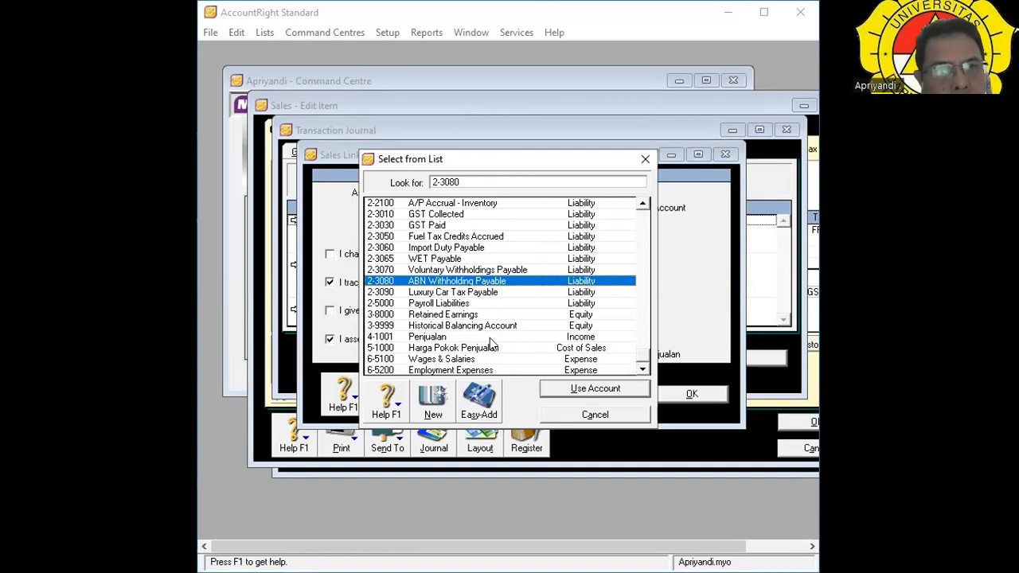
Clear the account search and cancel the list without choosing an account.
scroll(490, 337, "up", 2)
scroll(468, 330, "down", 2)
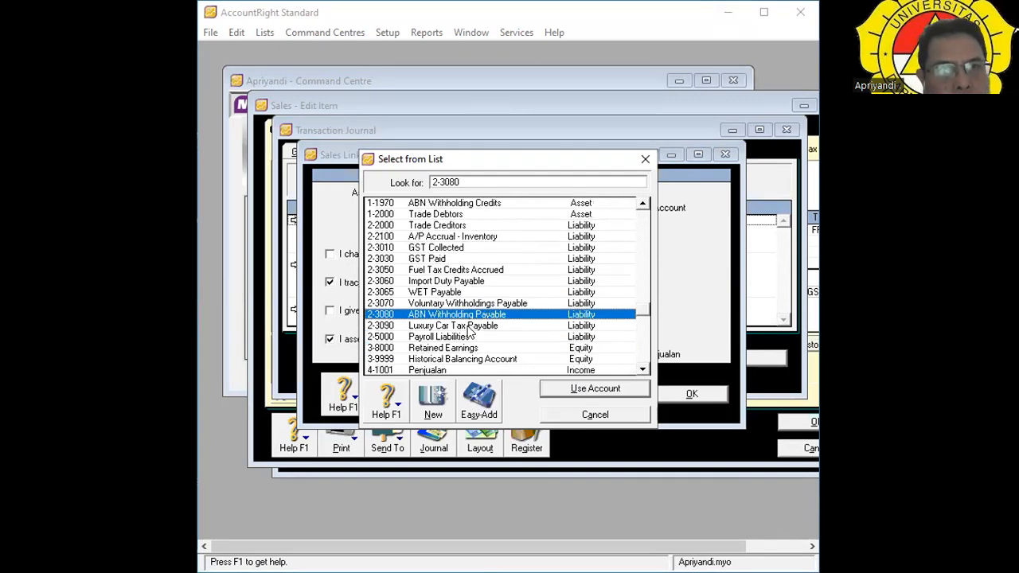
double_click(473, 181)
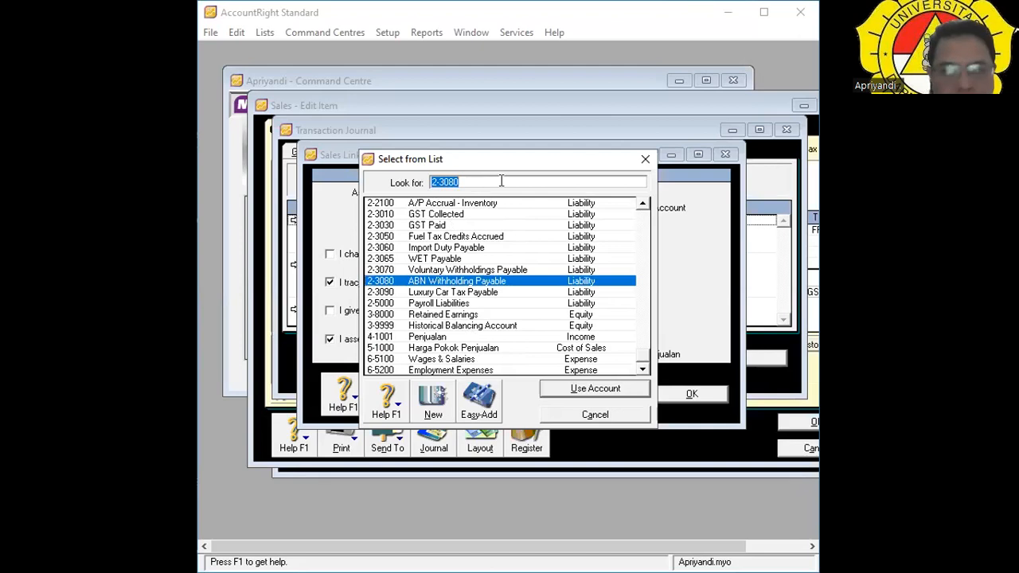
key("BackSpace")
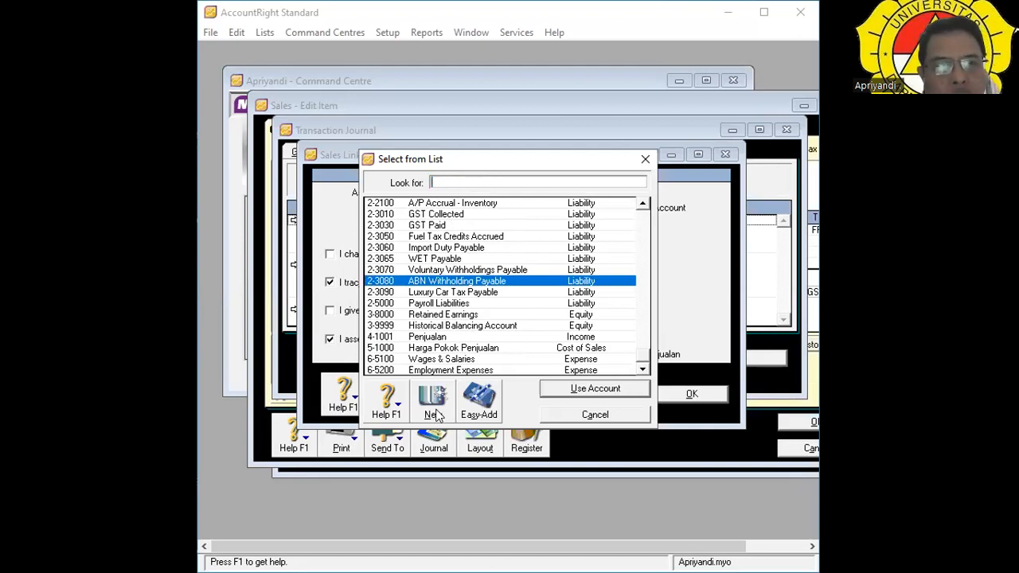
left_click(605, 417)
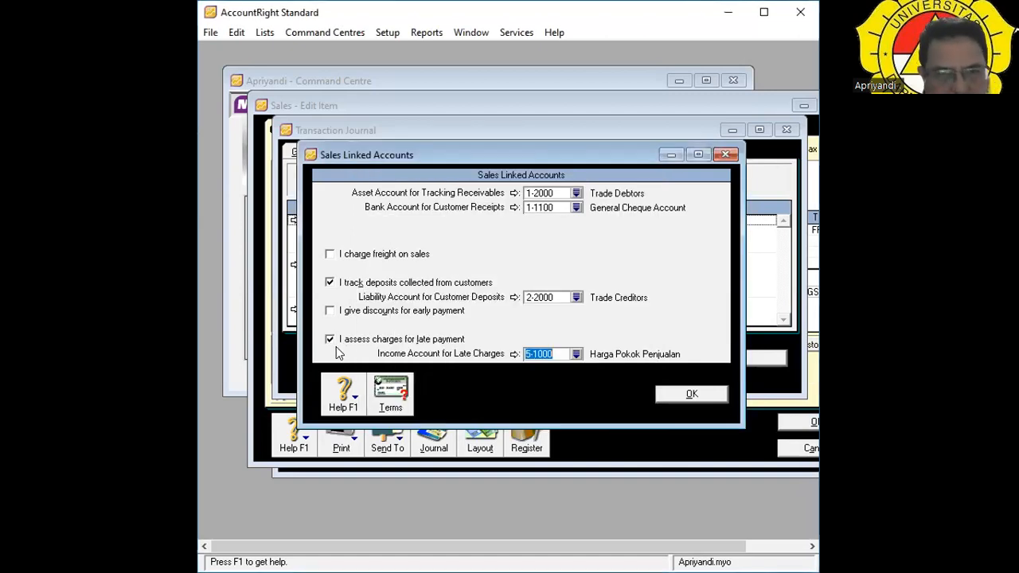
Leave 'I assess charges for late payment' unticked and save Sales Linked Accounts with OK.
left_click(330, 341)
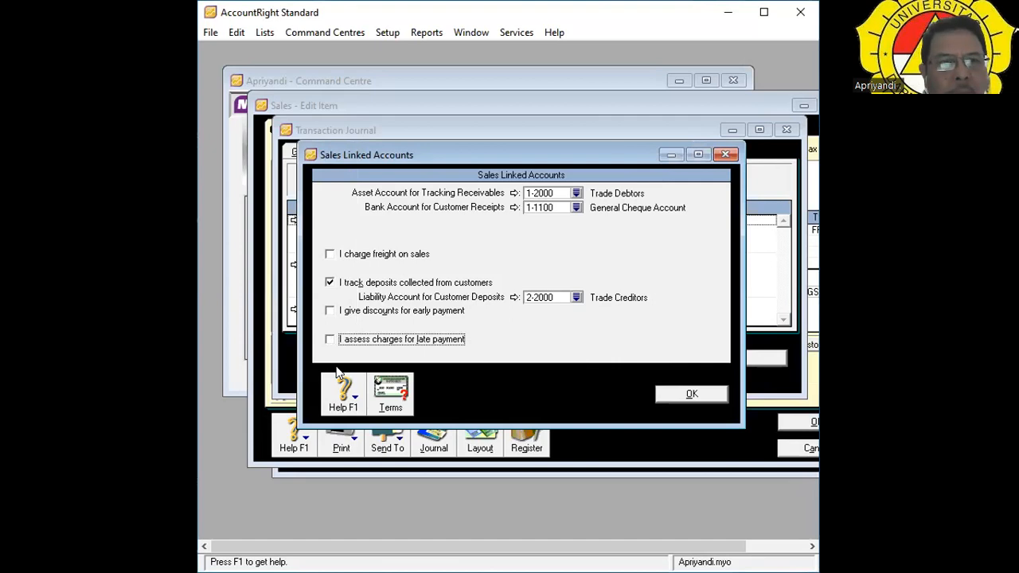
left_click(391, 33)
mouse_move(495, 91)
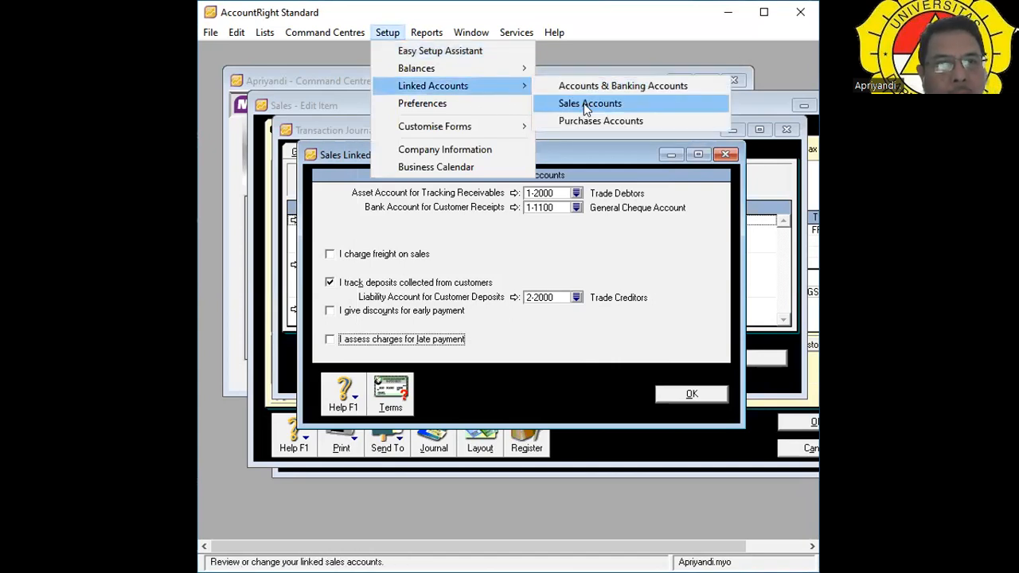
left_click(610, 353)
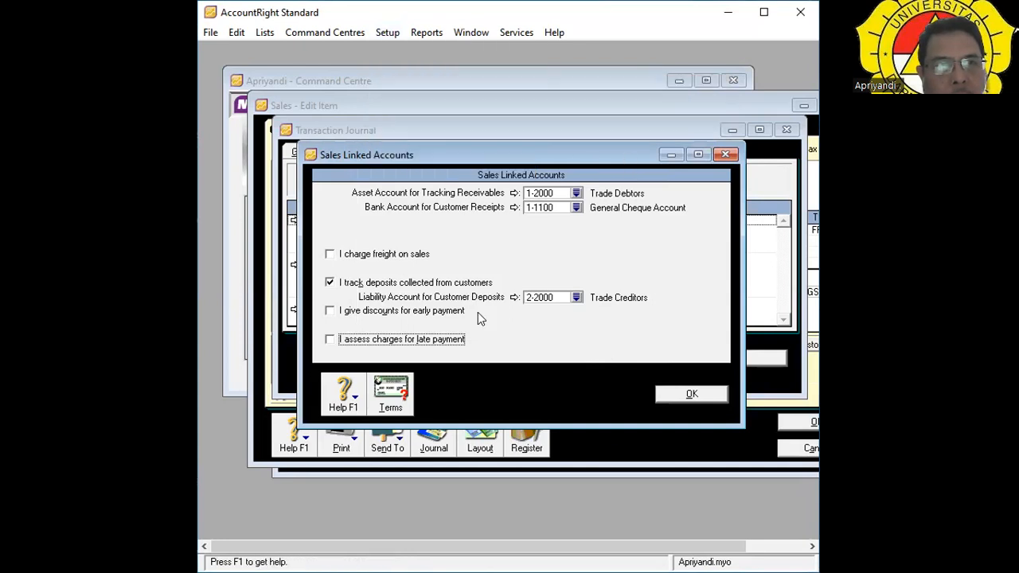
left_click(330, 341)
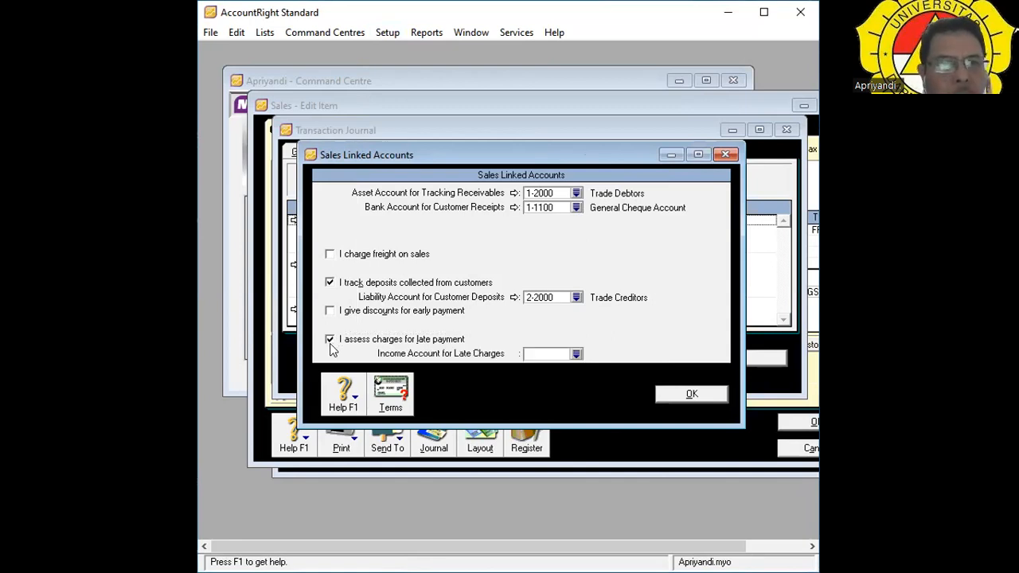
left_click(330, 340)
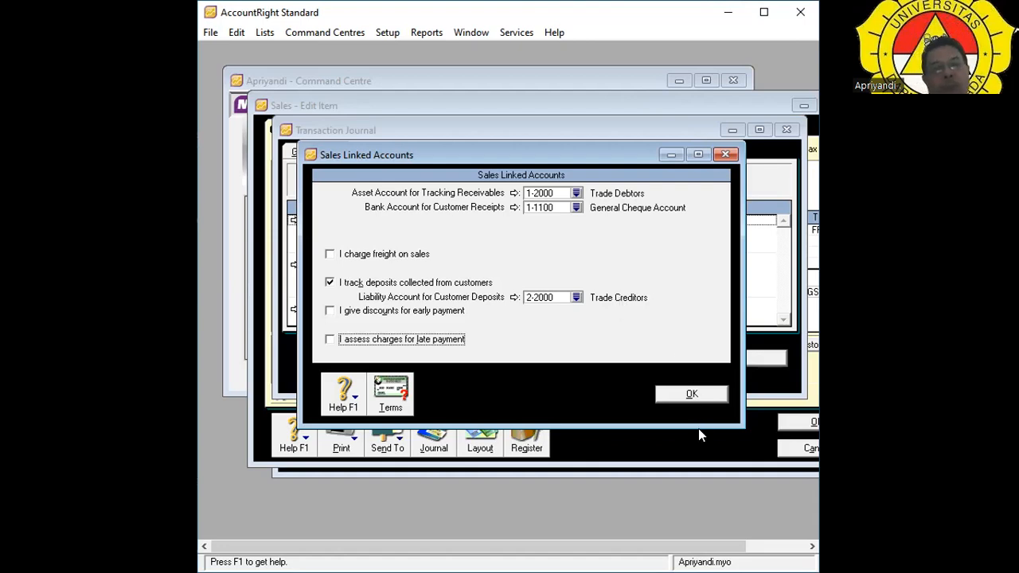
left_click(690, 394)
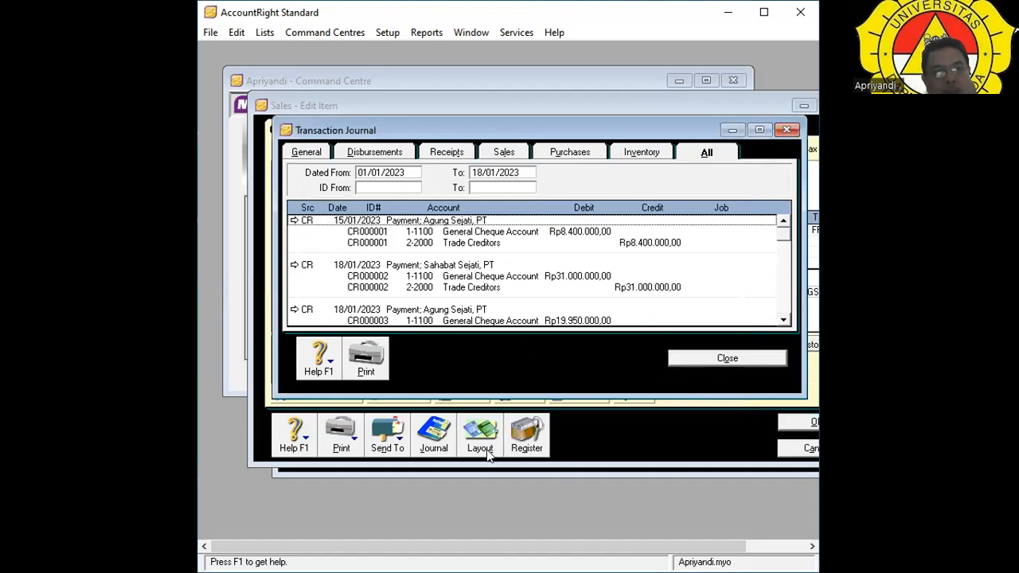
Check the empty Sales journal, return to All entries, and move the Transaction Journal aside.
left_click(434, 442)
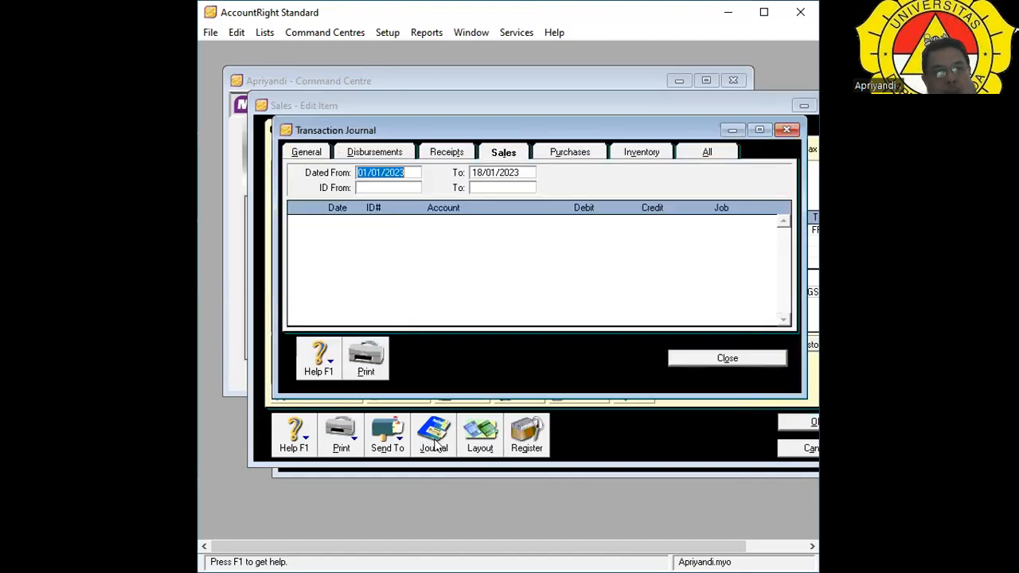
left_click(701, 149)
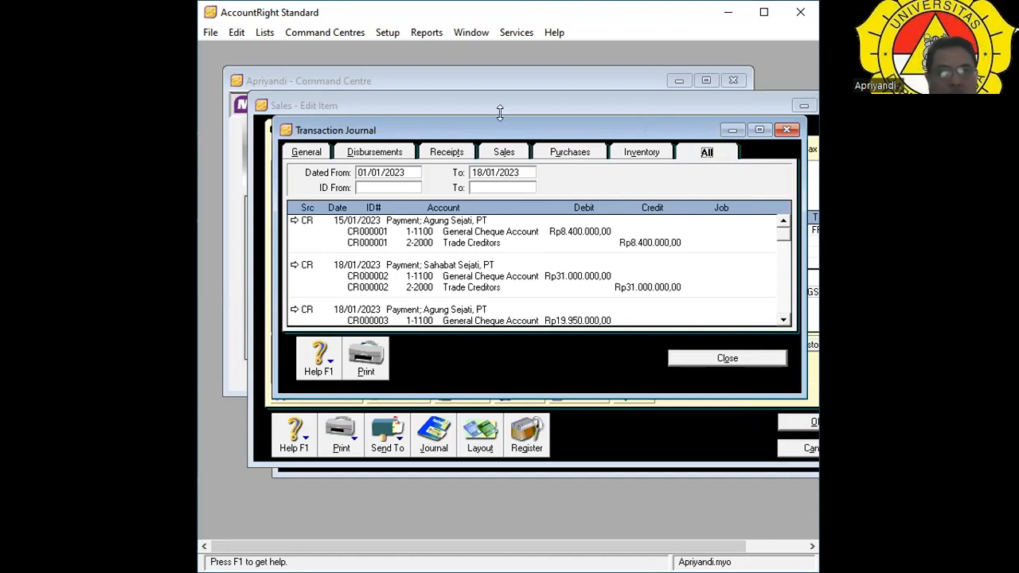
left_click_drag(503, 137, 444, 121)
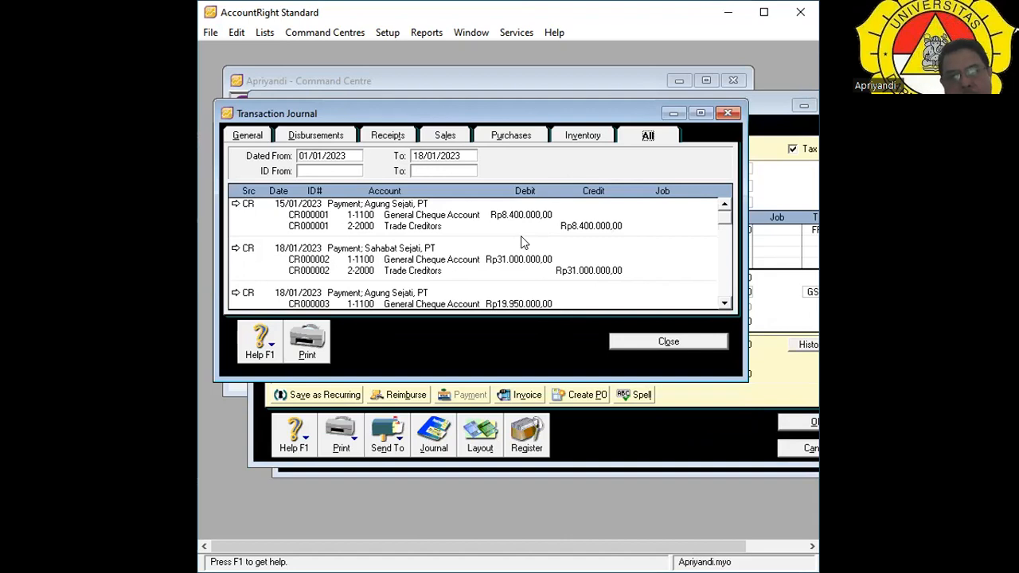
left_click(388, 32)
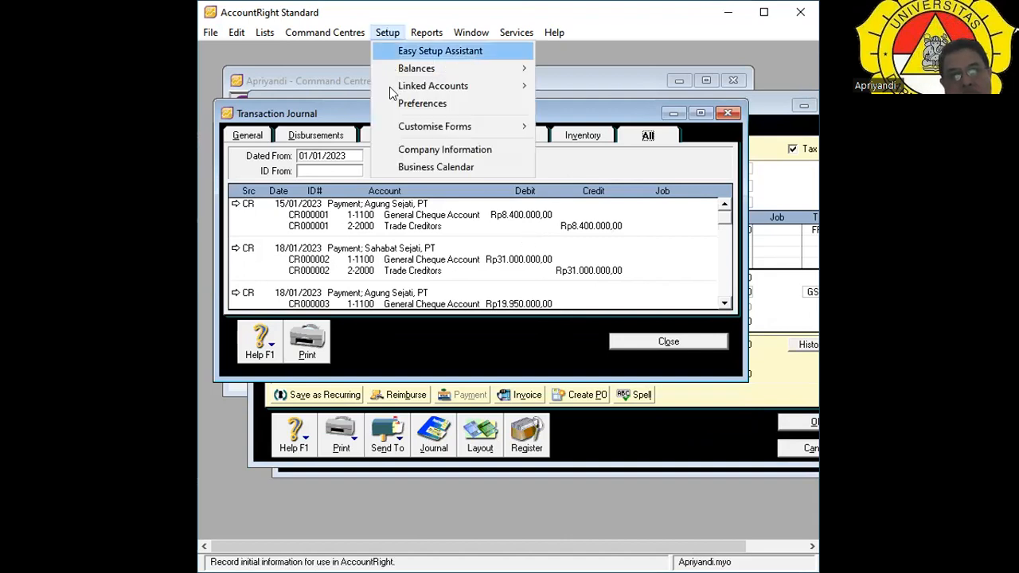
Reopen Sales Linked Accounts, toggle late-payment charges on then off, and close with OK.
mouse_move(526, 86)
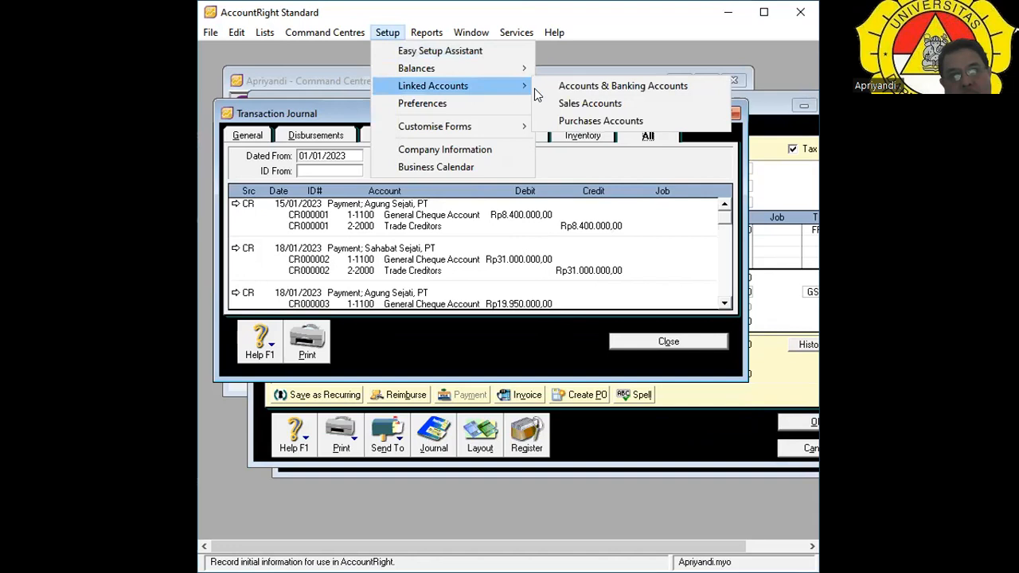
left_click(576, 105)
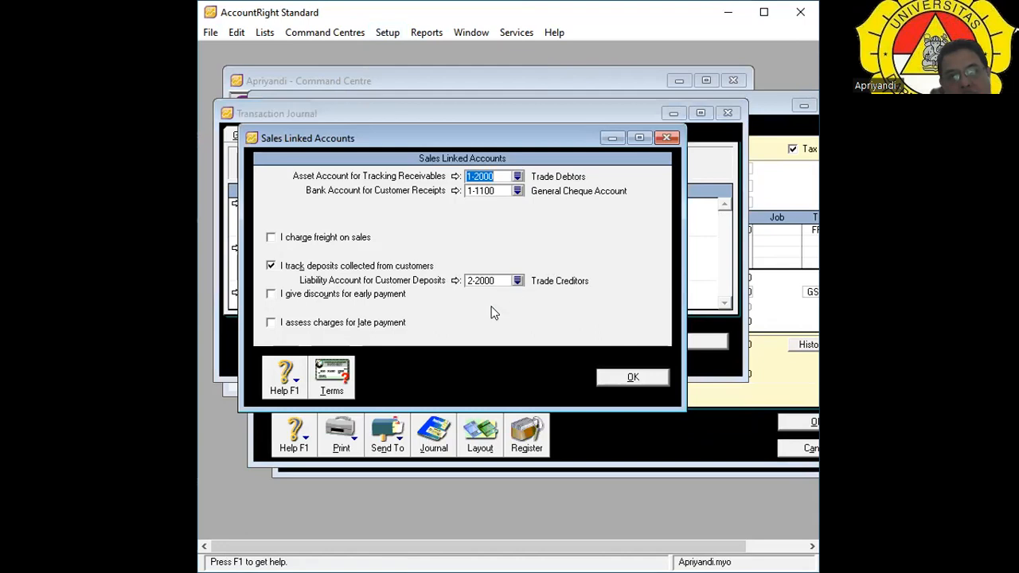
left_click(270, 323)
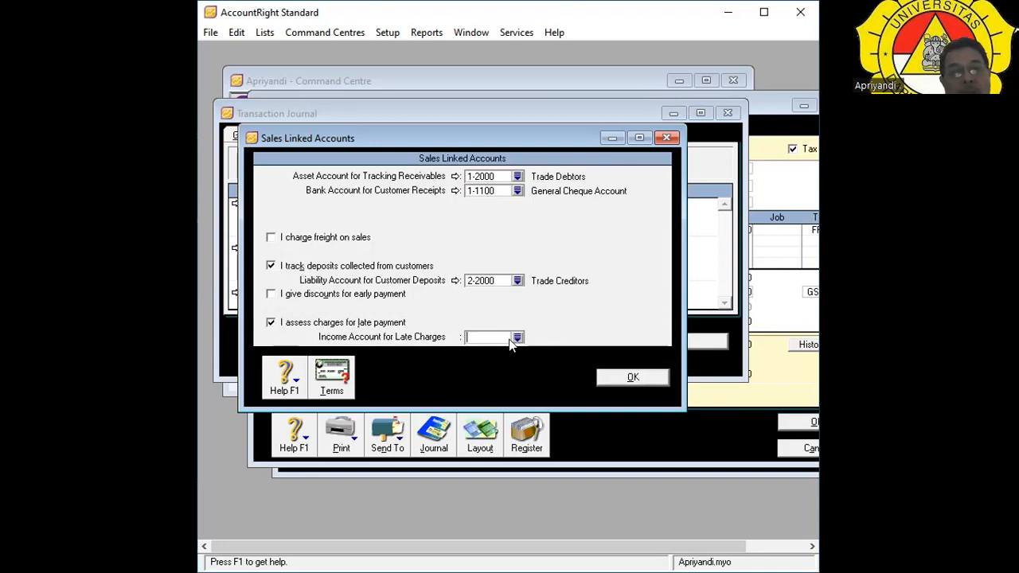
left_click(270, 323)
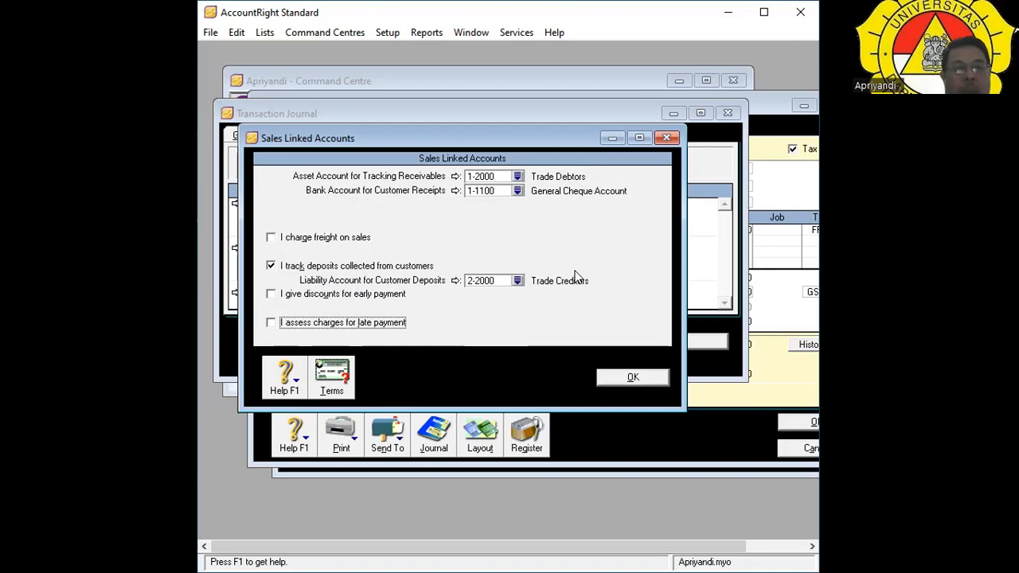
left_click(631, 377)
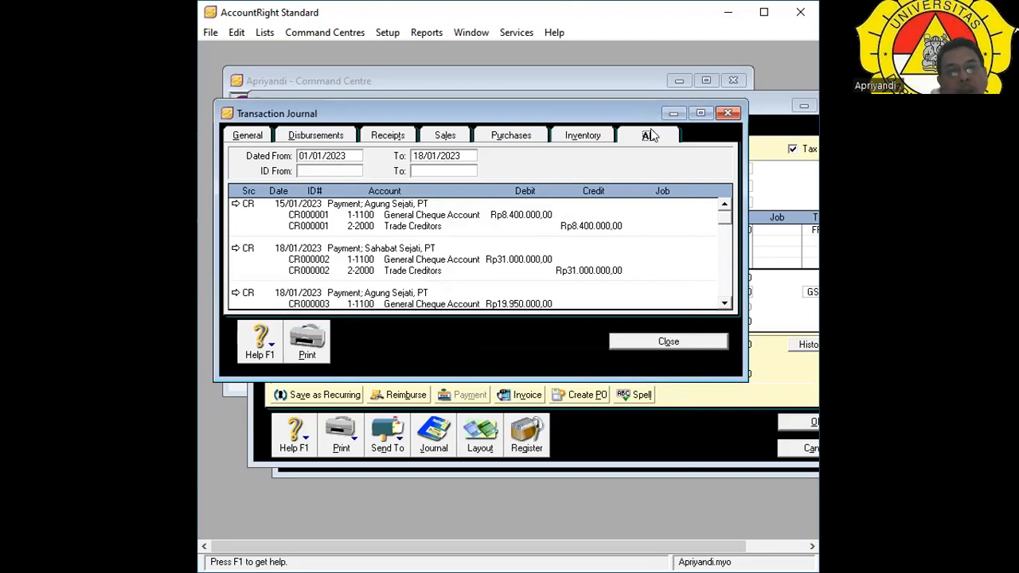
Scroll through the cheque receipt entries and close the Transaction Journal.
scroll(581, 238, "down", 1)
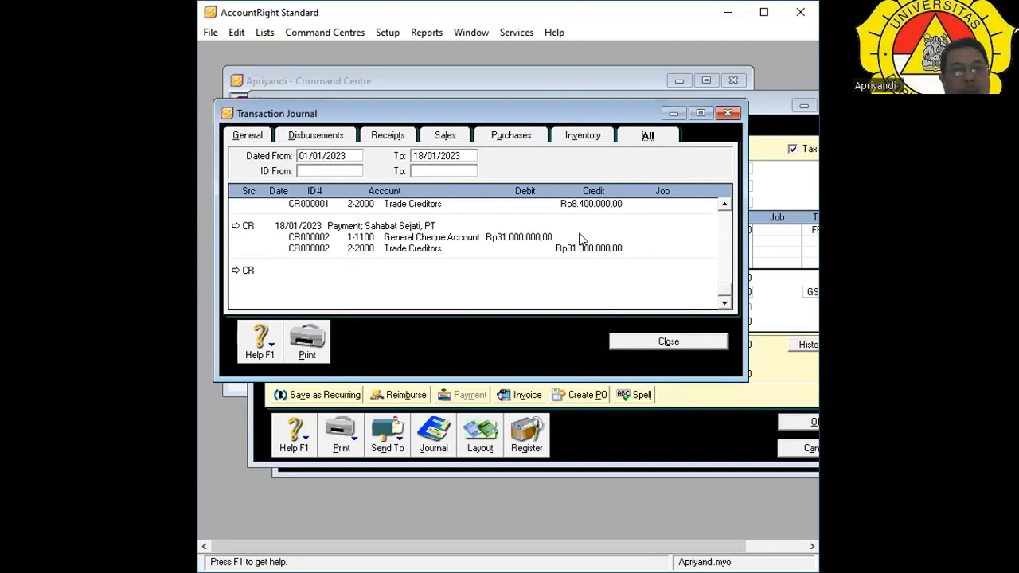
scroll(581, 239, "up", 1)
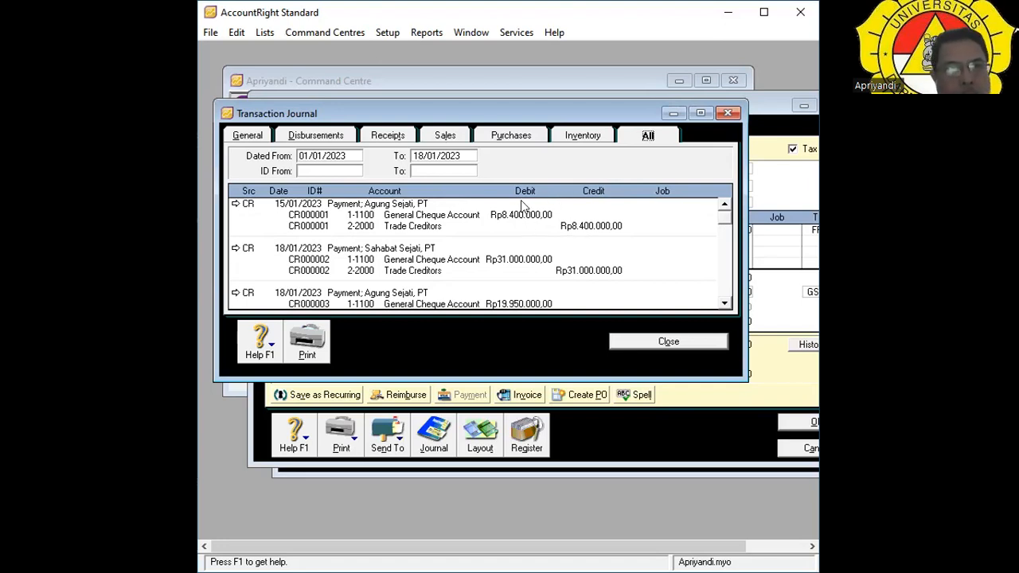
left_click(641, 340)
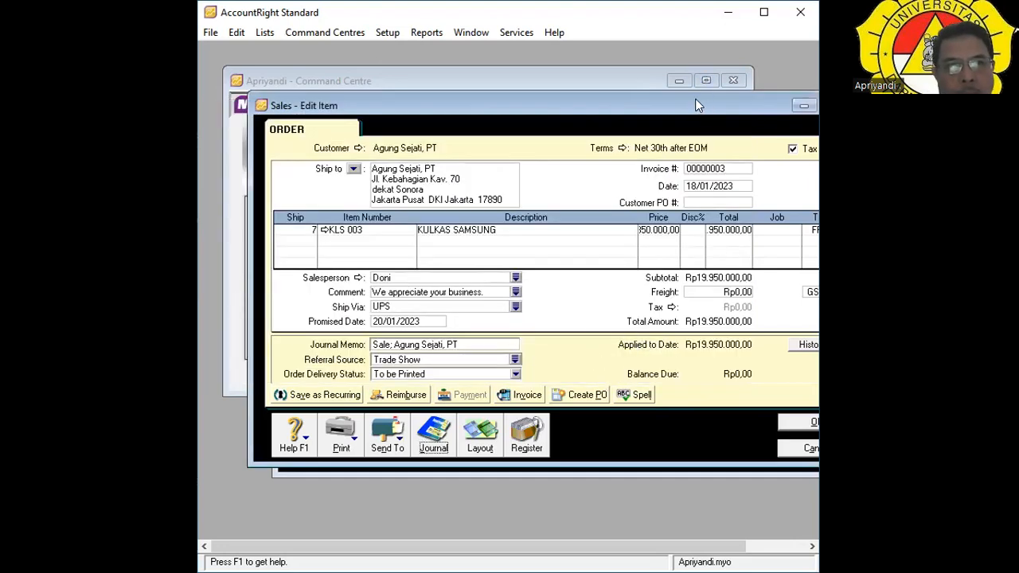
Move order 00000003 into view, cancel it unchanged, and close the Sales Register.
left_click_drag(694, 105, 633, 81)
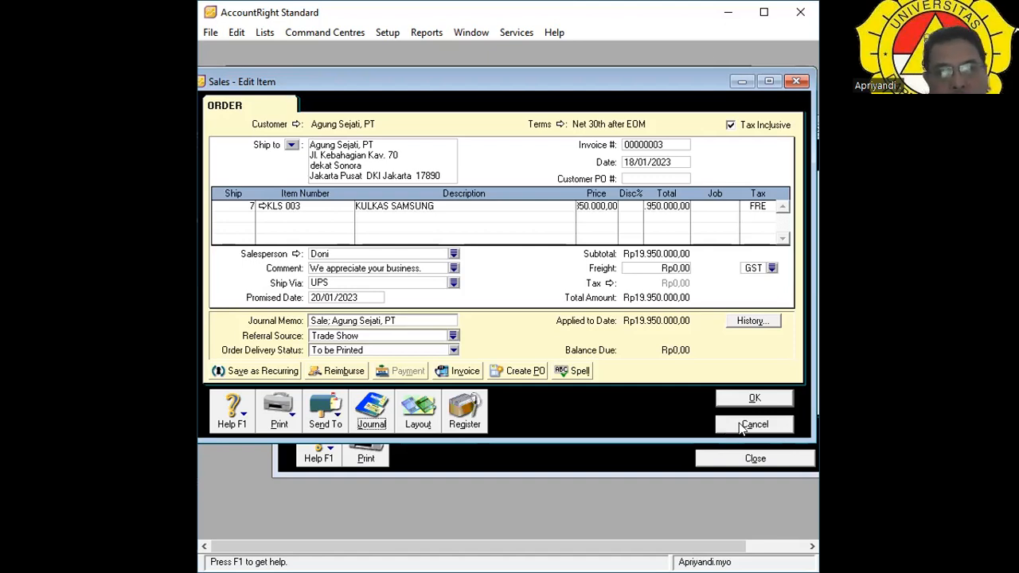
left_click(745, 424)
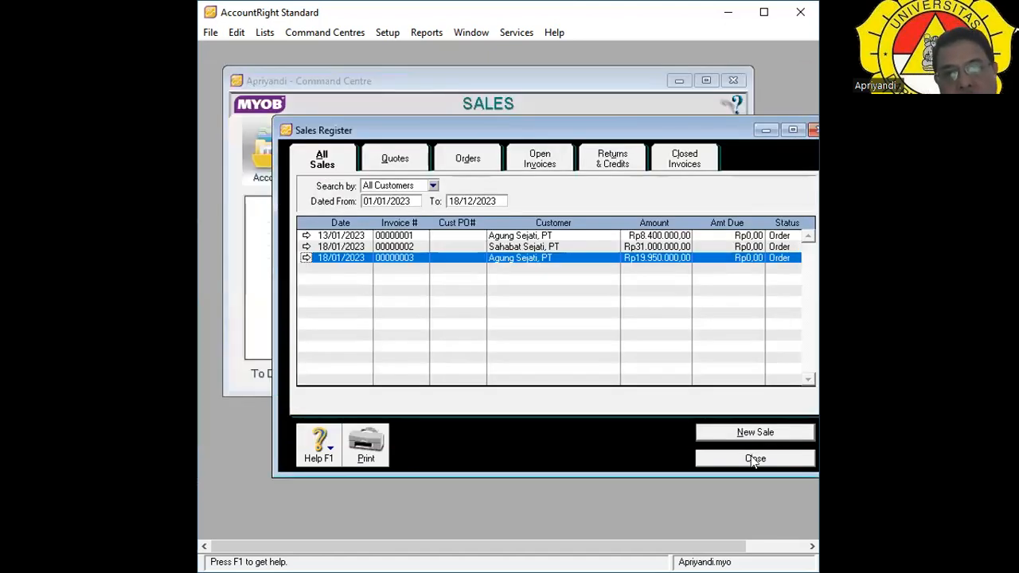
left_click(752, 459)
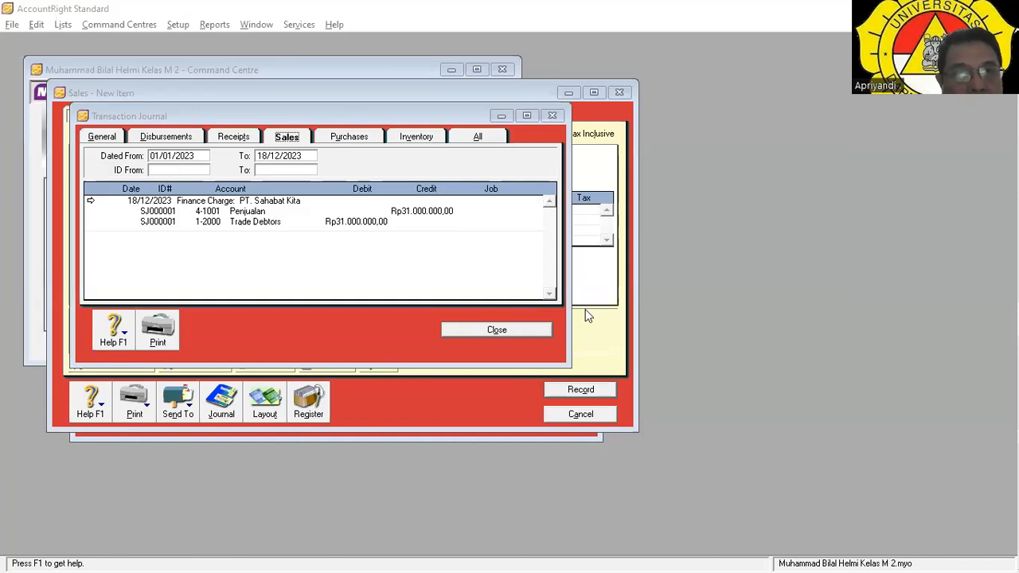
Alternate between Sales and Receipts journals comparing the Rp31.000.000,00 entries, ending on Receipts.
left_click(565, 291)
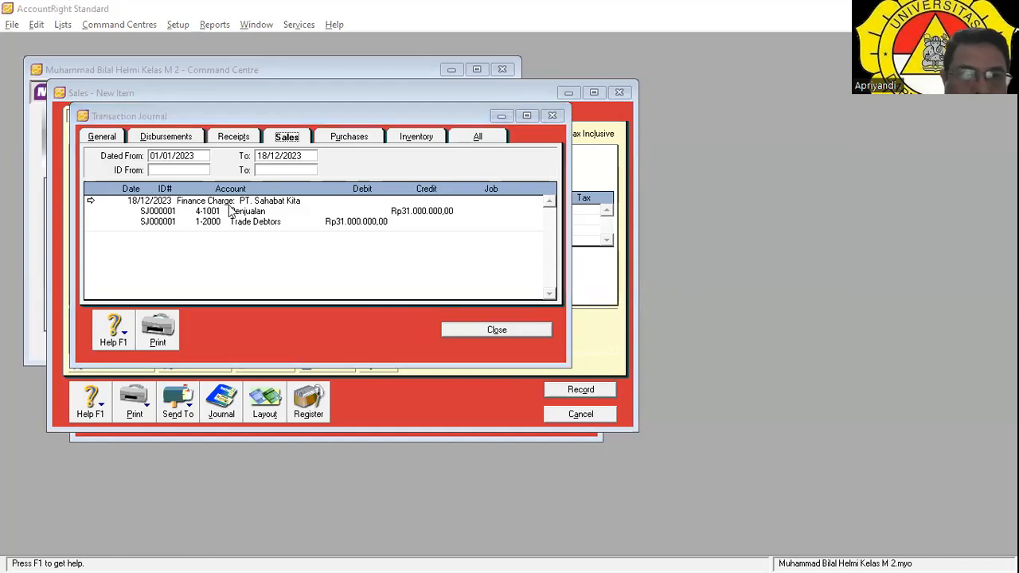
left_click(251, 141)
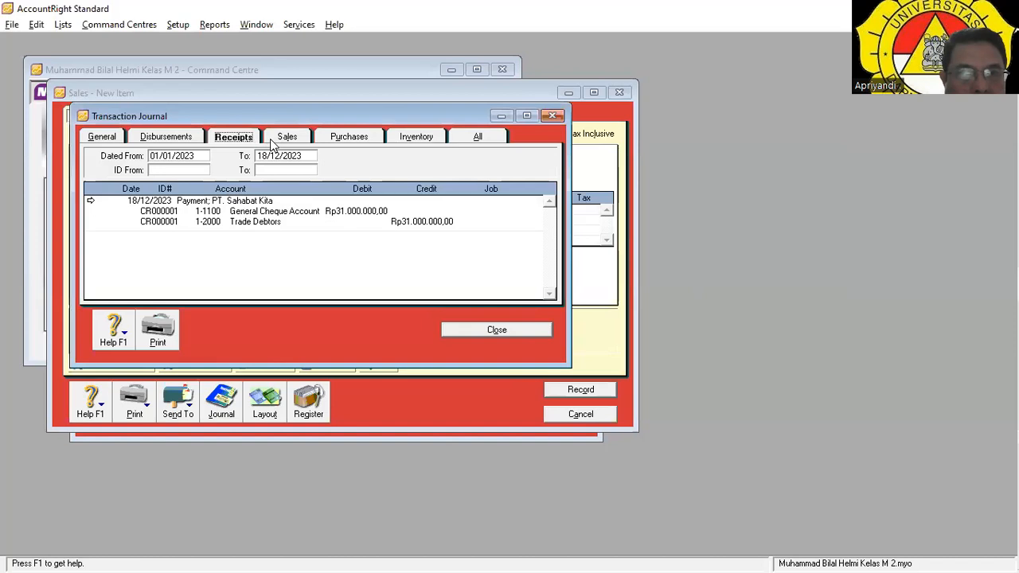
left_click(270, 139)
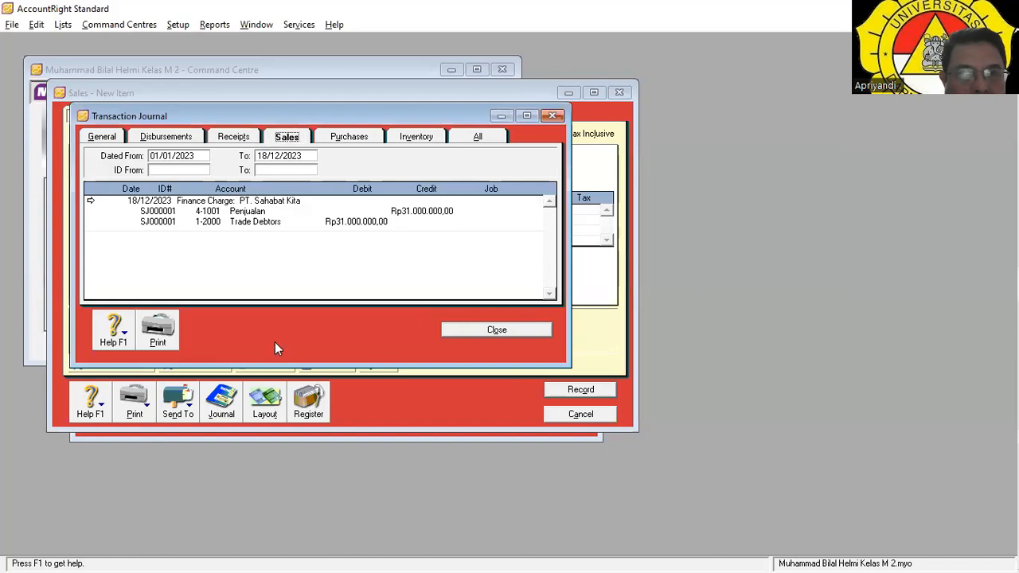
left_click(248, 138)
left_click(275, 140)
left_click(253, 140)
left_click(276, 140)
left_click(250, 140)
left_click(274, 140)
left_click(251, 141)
left_click(275, 141)
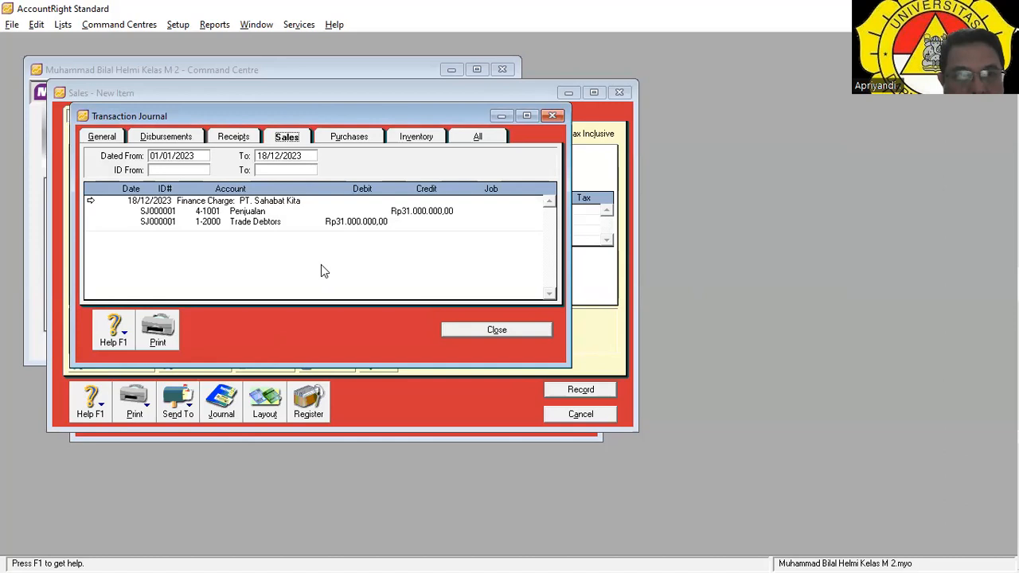
left_click(239, 140)
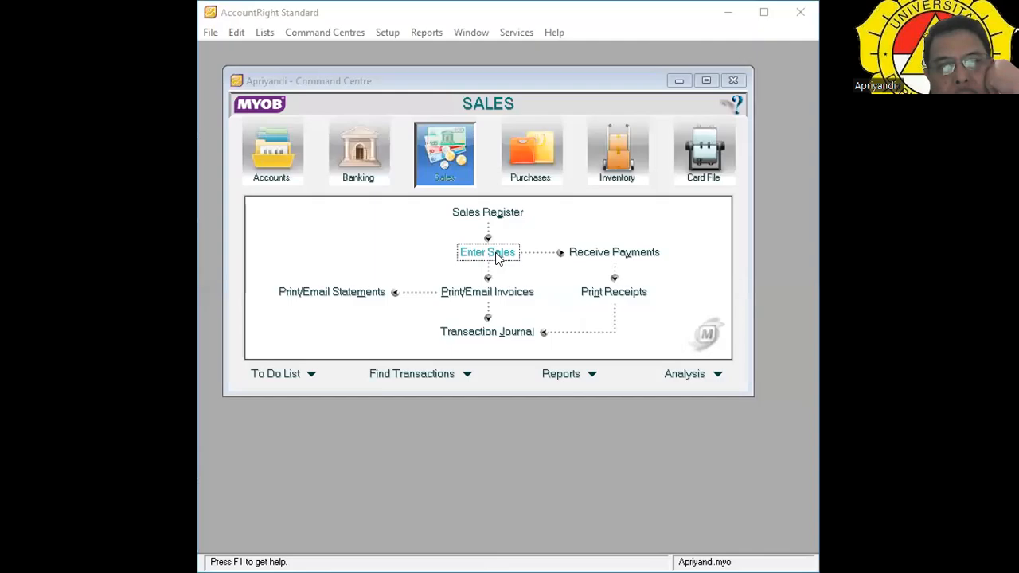
Open the Transaction Journal from a new sale and browse its All and Sales entries.
left_click(498, 255)
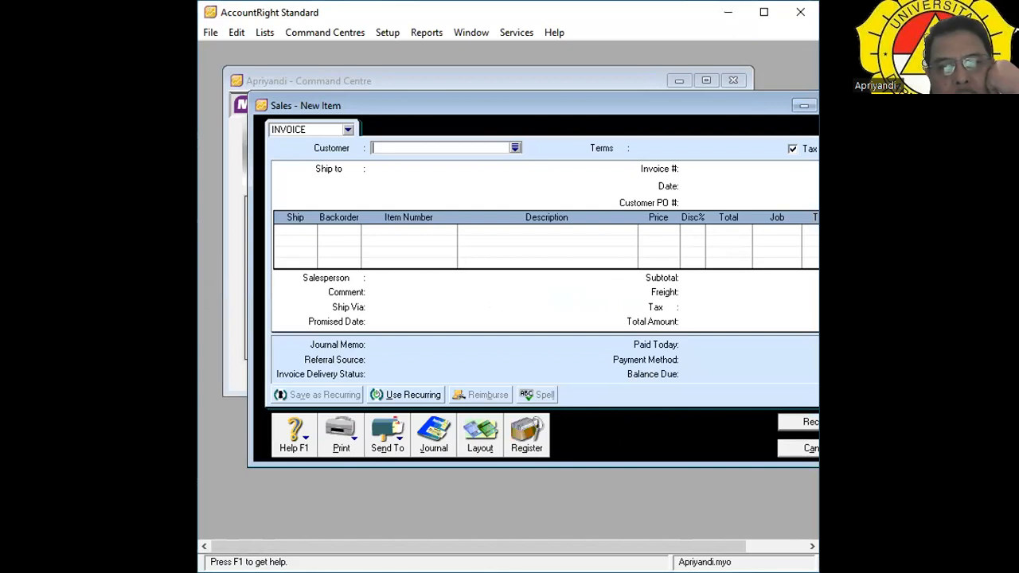
left_click(444, 446)
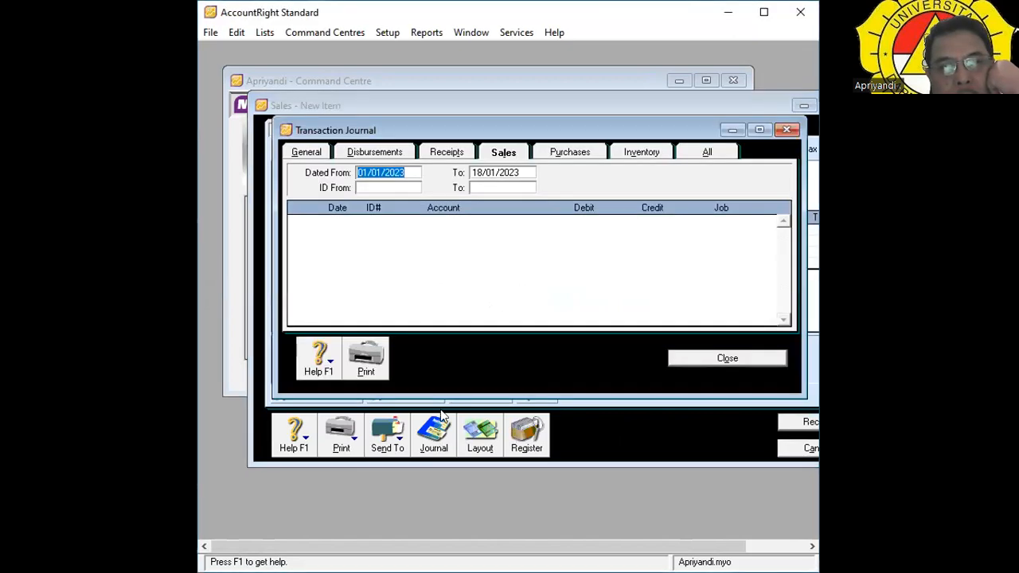
left_click(707, 152)
scroll(547, 285, "down", 1)
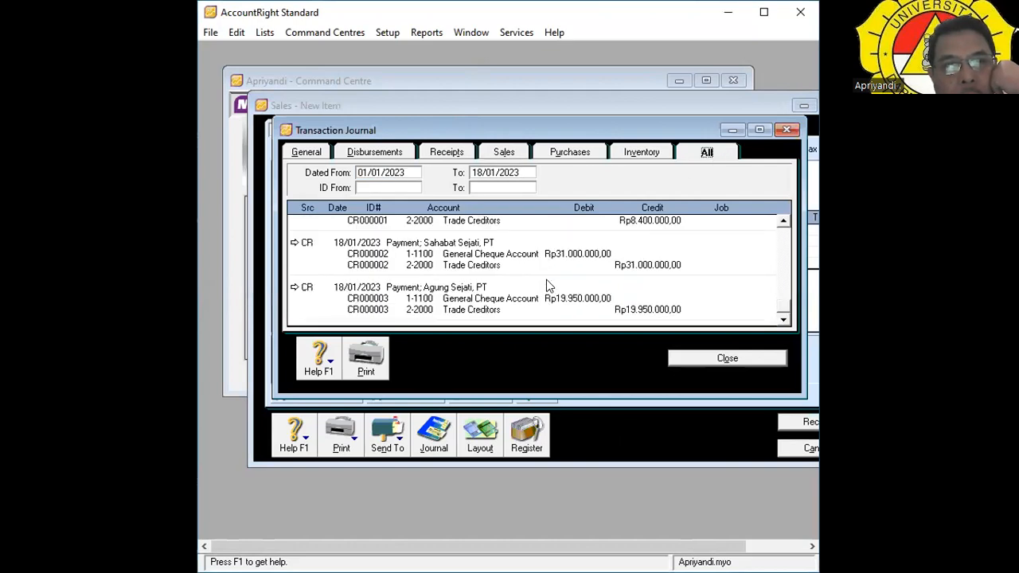
scroll(547, 285, "up", 2)
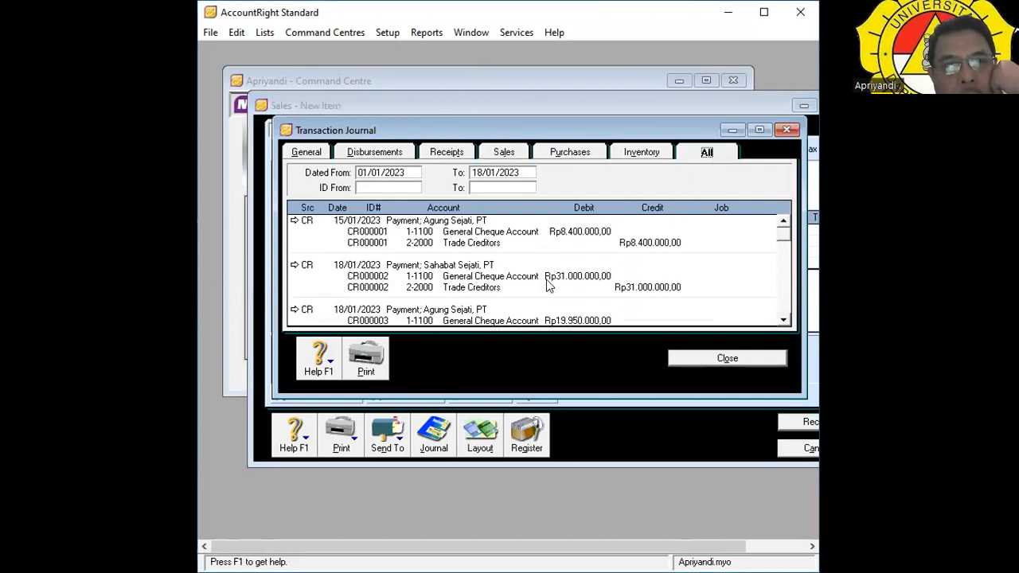
left_click(503, 153)
left_click(723, 152)
scroll(562, 295, "down", 1)
scroll(562, 299, "up", 1)
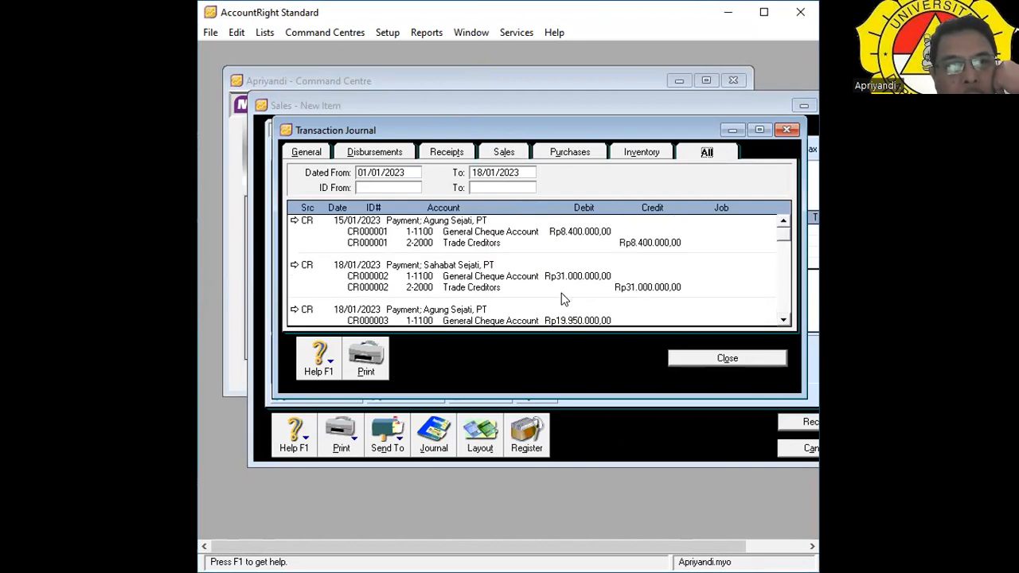
Compare the Receipts, Sales and All journal entries, ending on the Sales view.
left_click(454, 158)
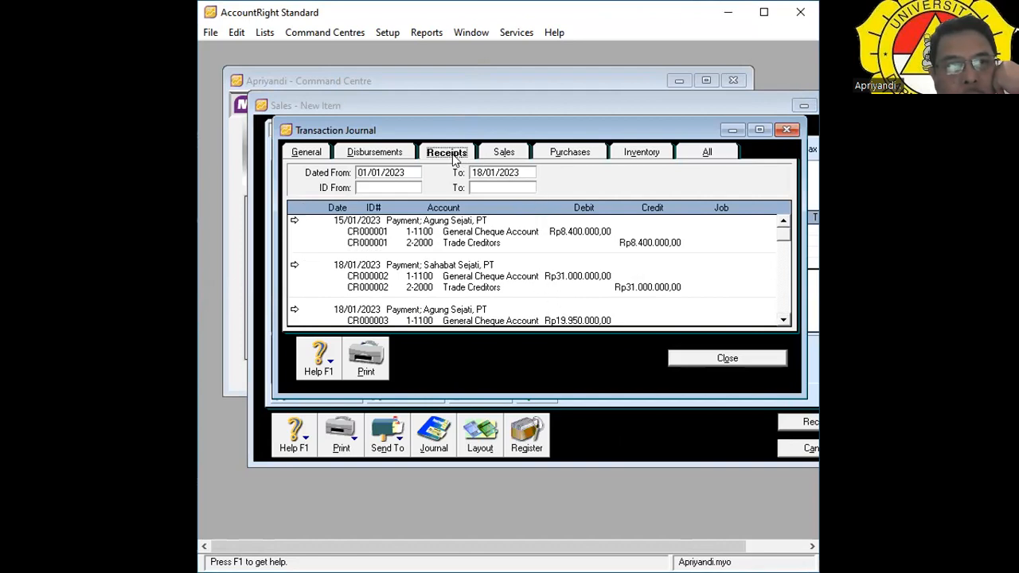
left_click(509, 156)
left_click(724, 156)
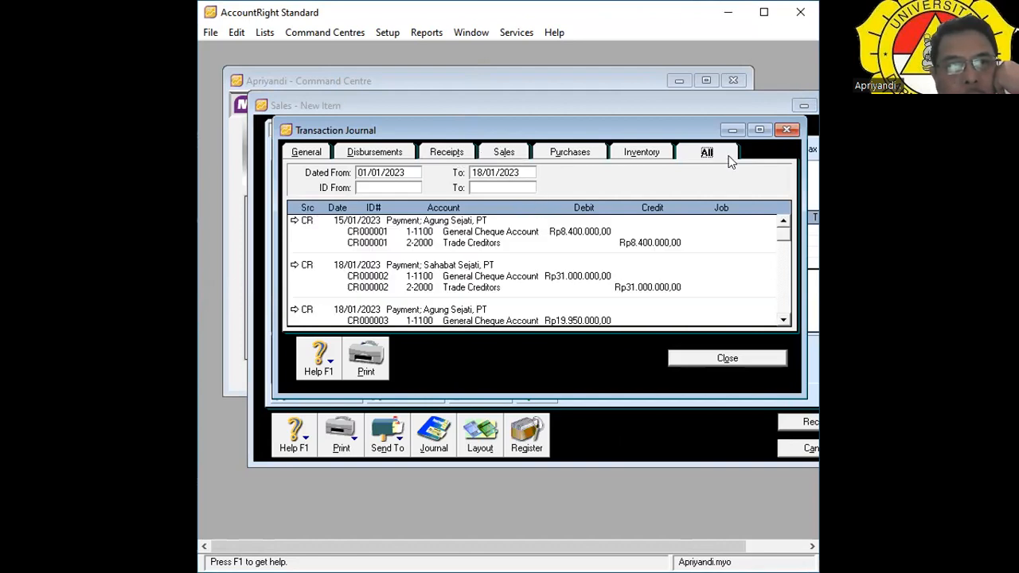
scroll(446, 298, "down", 1)
scroll(447, 299, "up", 1)
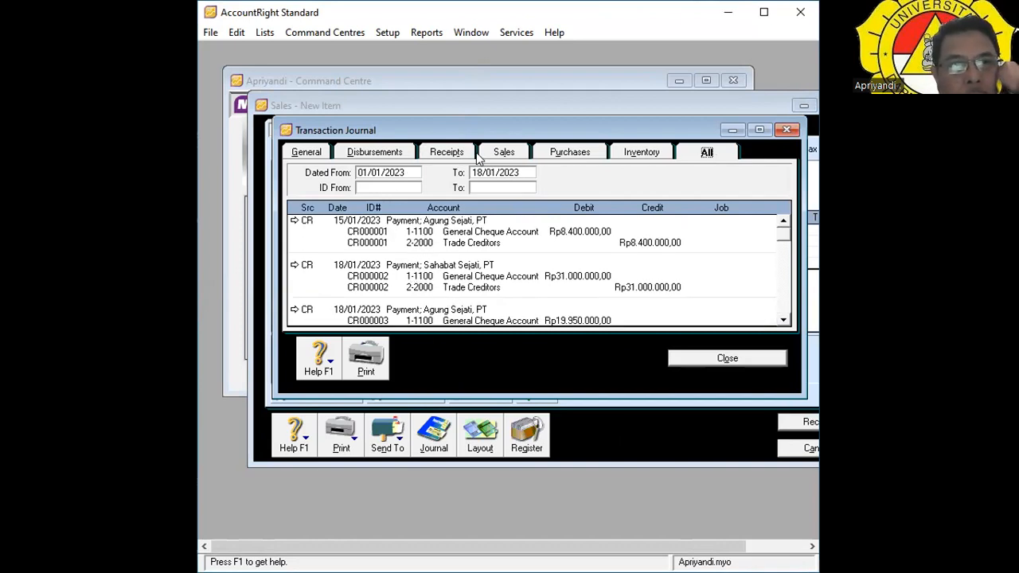
left_click(521, 152)
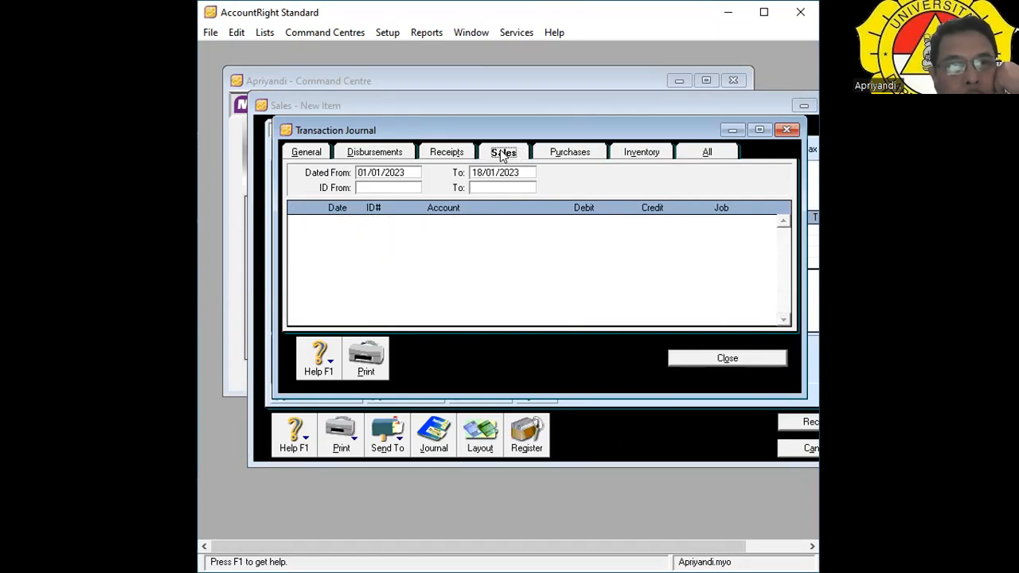
left_click(444, 153)
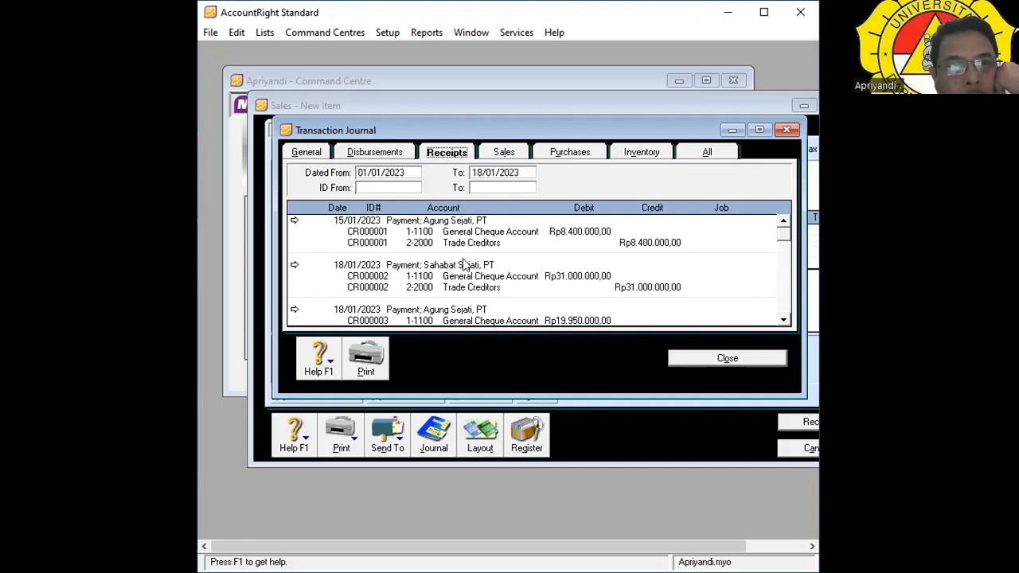
scroll(467, 282, "down", 1)
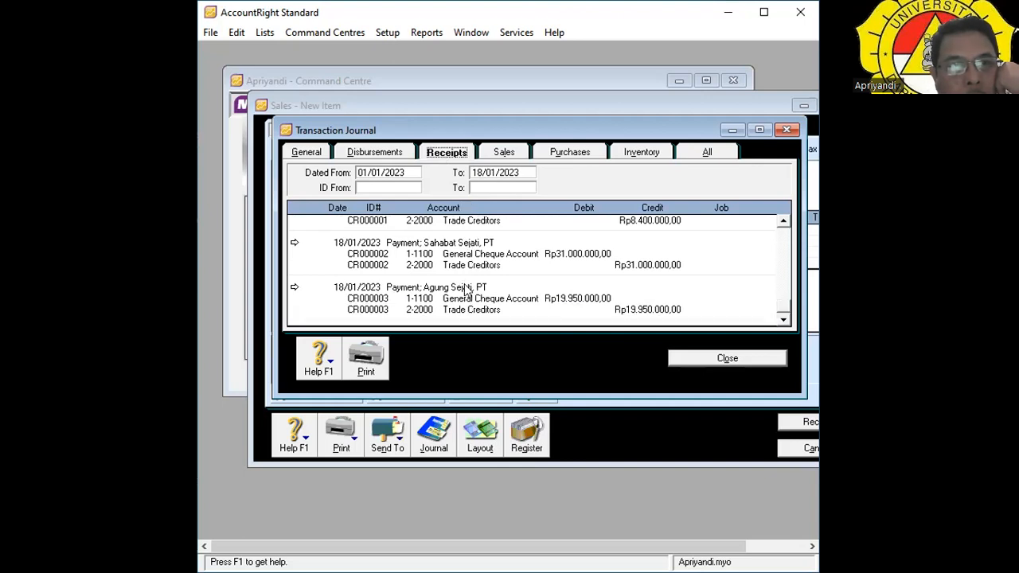
scroll(467, 294, "up", 1)
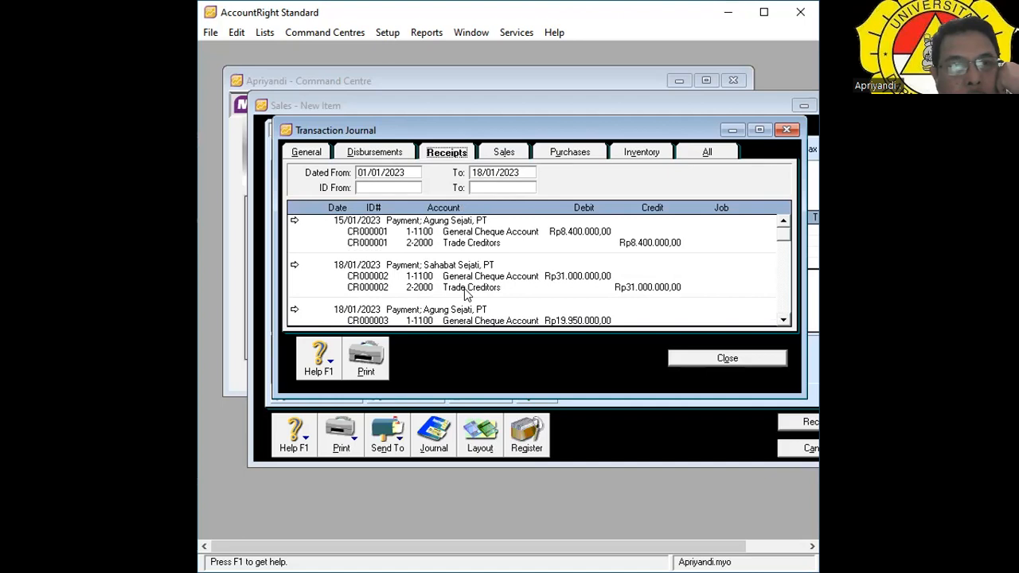
left_click(503, 154)
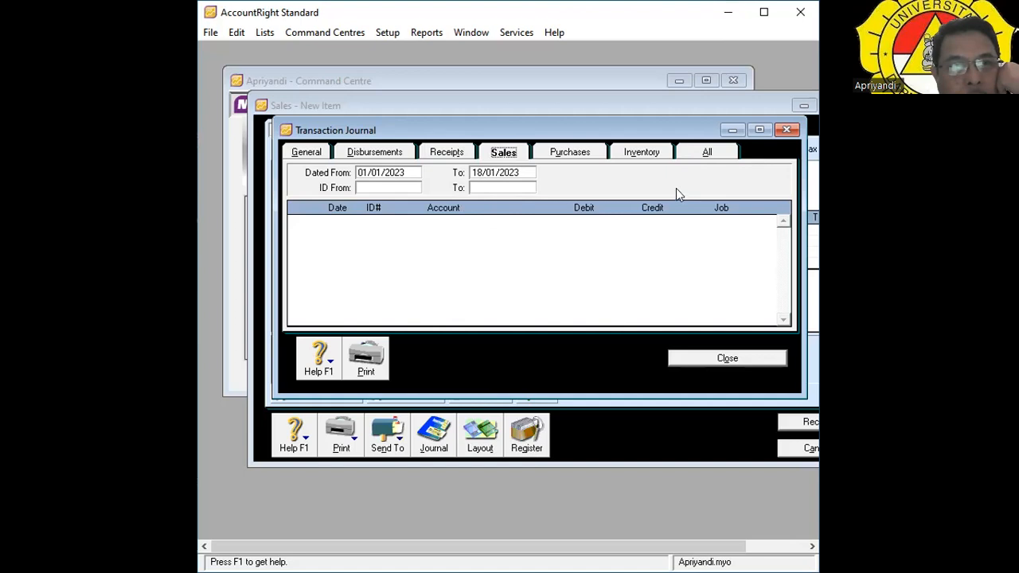
left_click(721, 152)
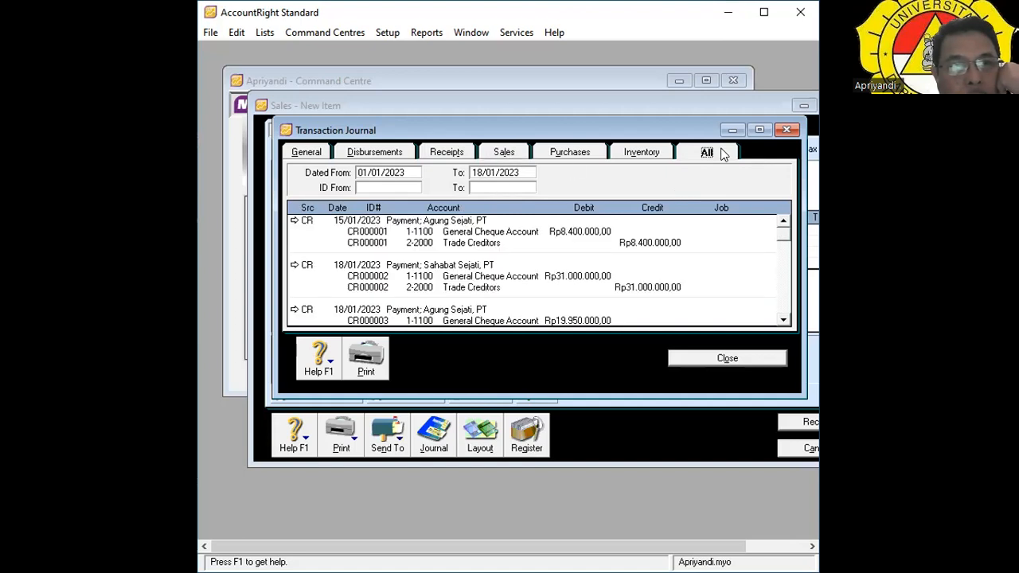
left_click(512, 152)
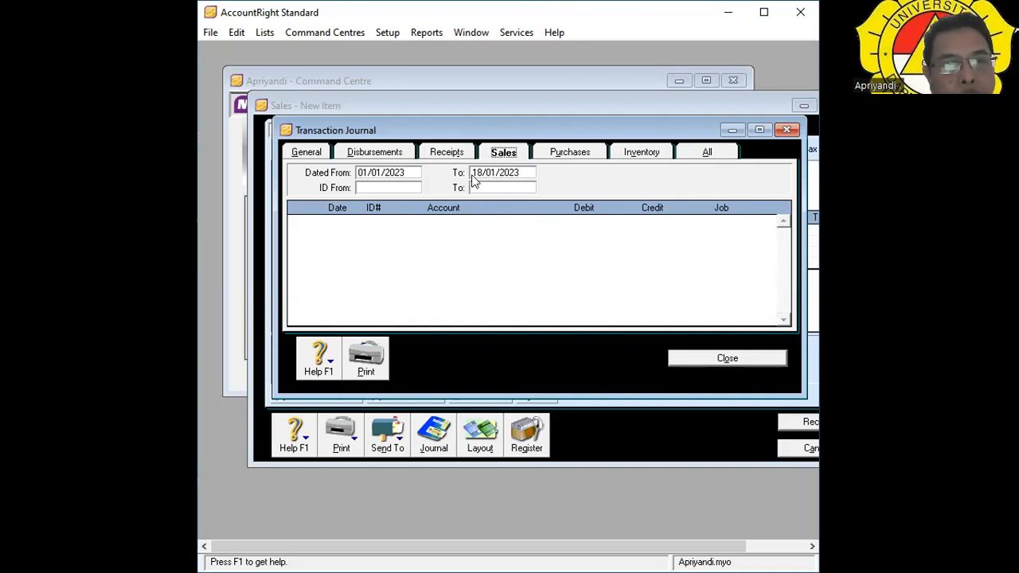
Change the journal's To date to 18/12/2023.
left_click(493, 172)
key("Left")
key("BackSpace")
type("2")
key("Tab")
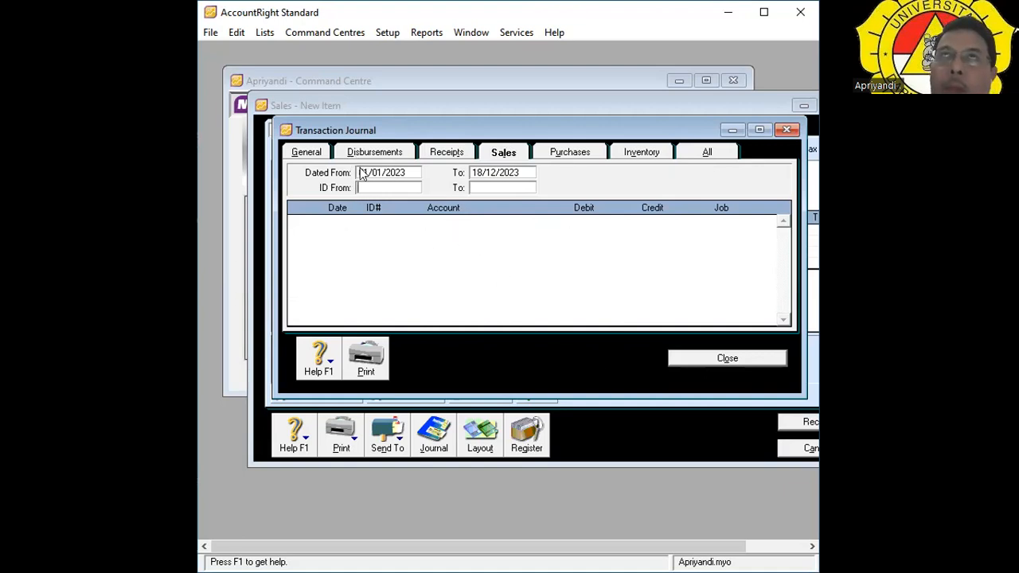
Enlarge the journal to show receipts CR000001–CR000003, rechecking the empty Sales view.
left_click(443, 151)
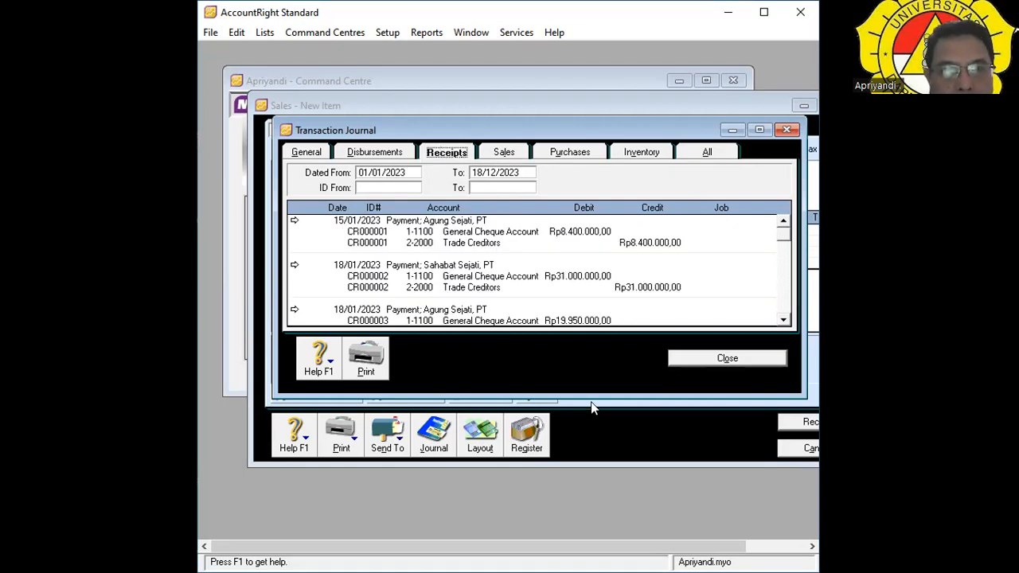
left_click_drag(587, 392, 587, 537)
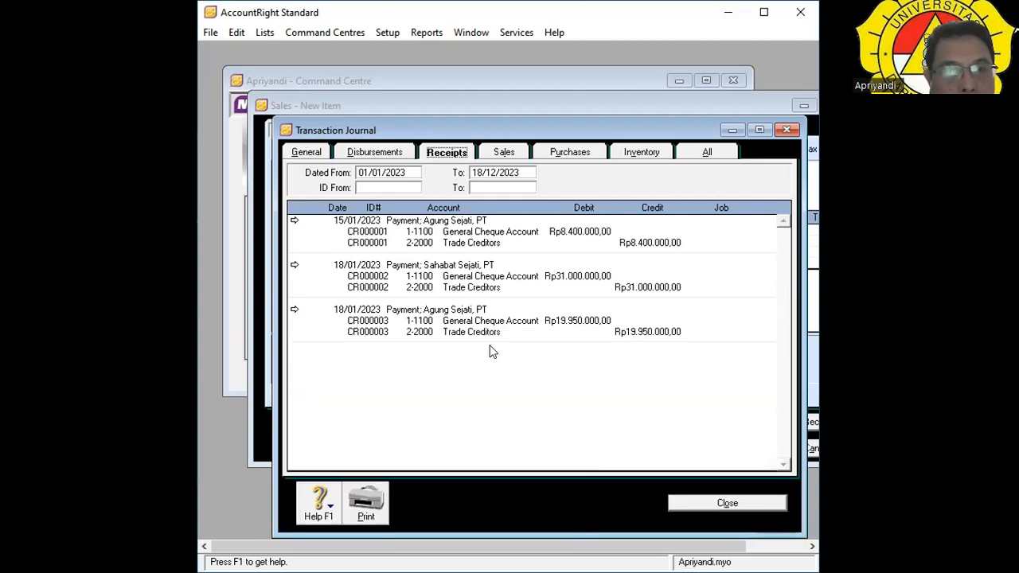
left_click(509, 154)
left_click(439, 155)
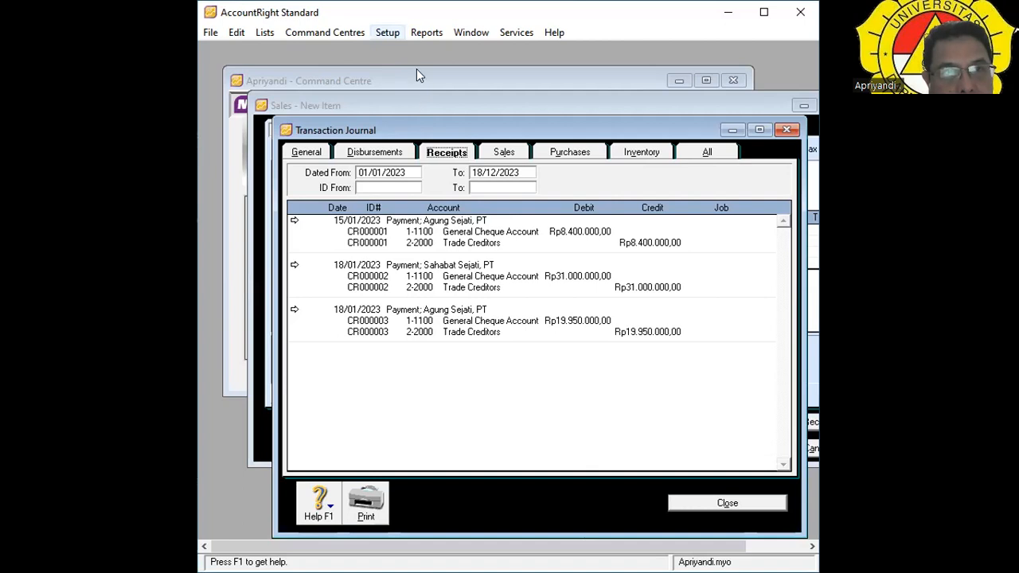
left_click(388, 31)
mouse_move(476, 68)
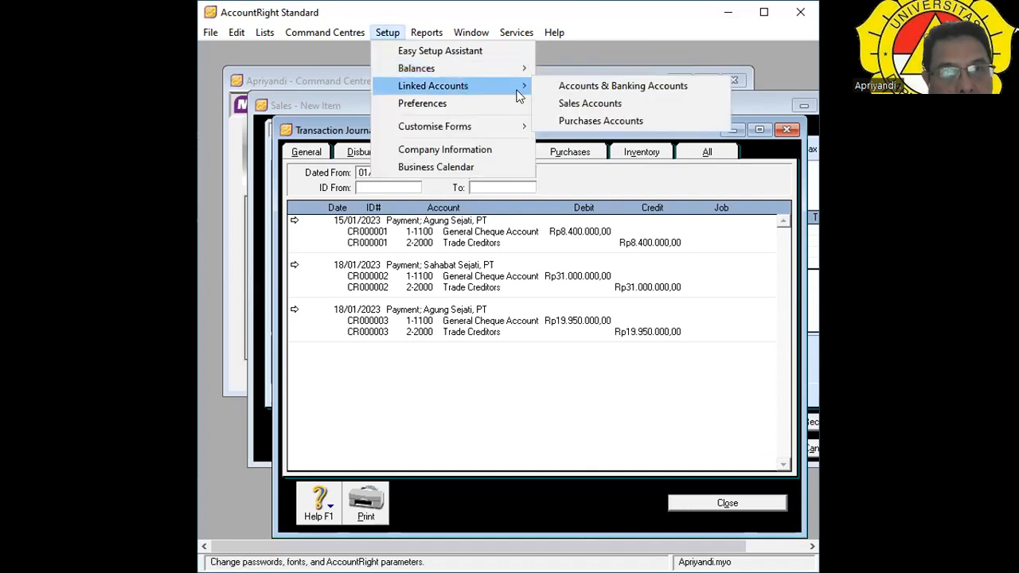
left_click(570, 103)
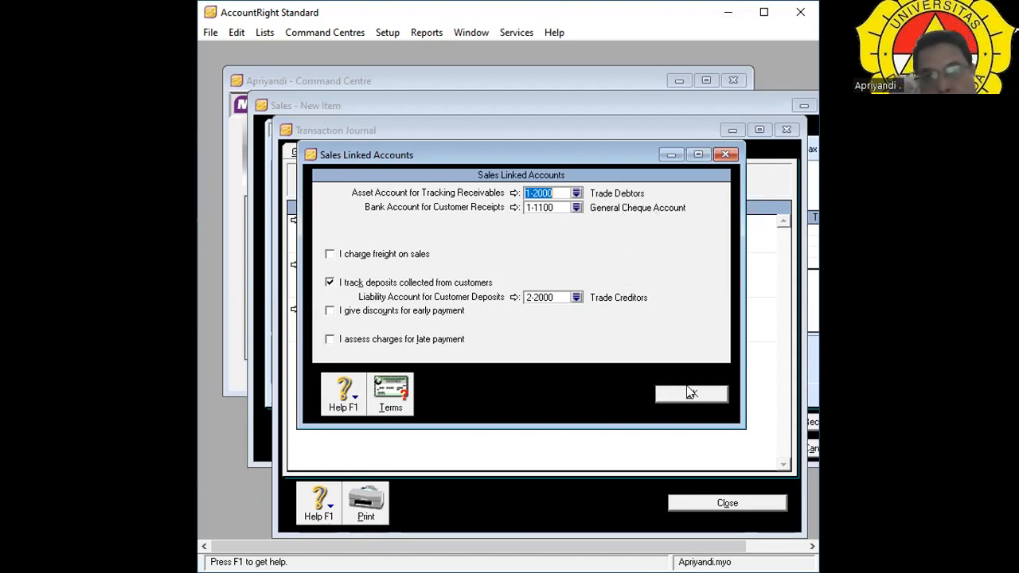
left_click(700, 400)
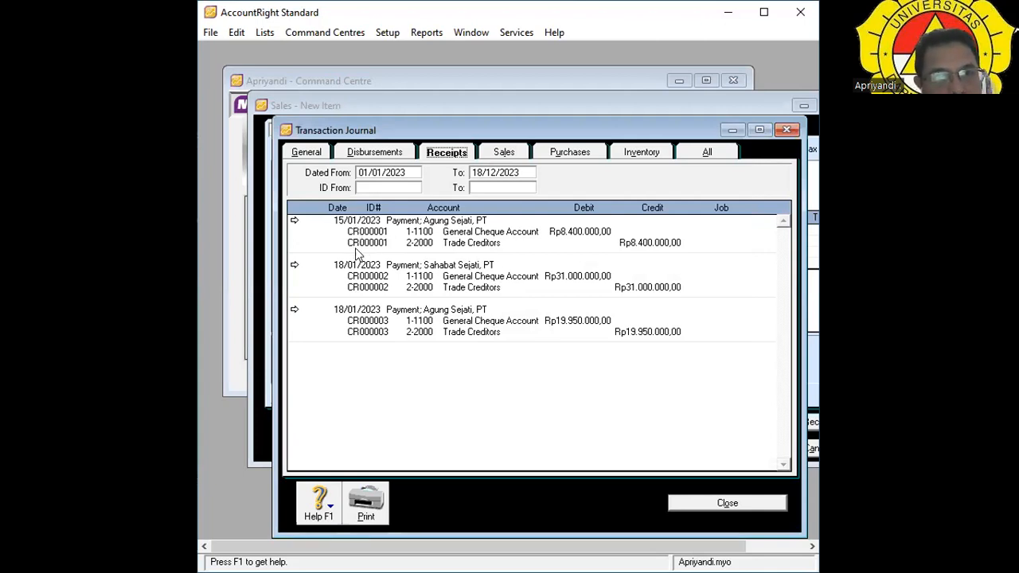
Glance at the Sales and All journal entries, then close the Transaction Journal.
left_click(500, 154)
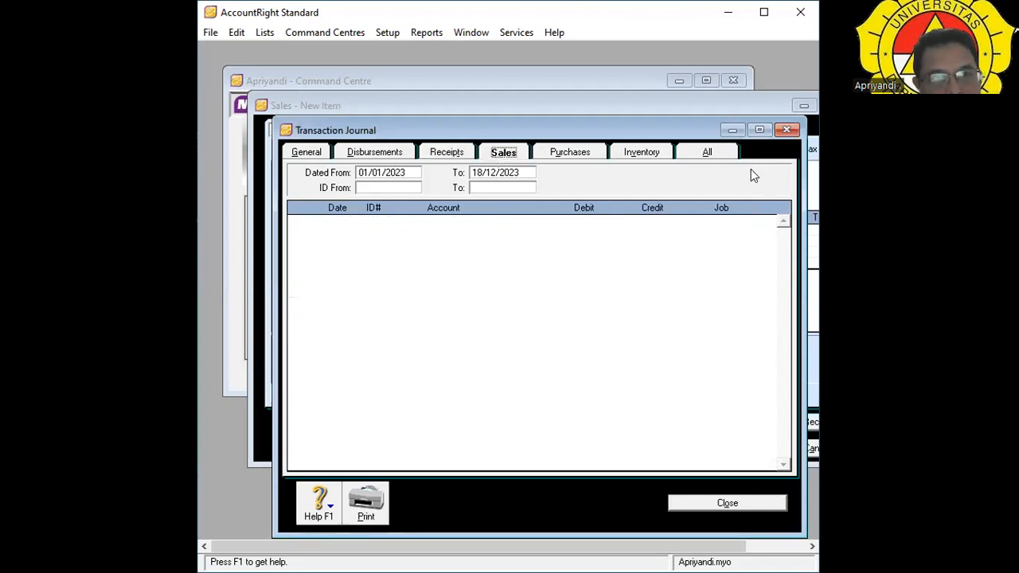
left_click(713, 150)
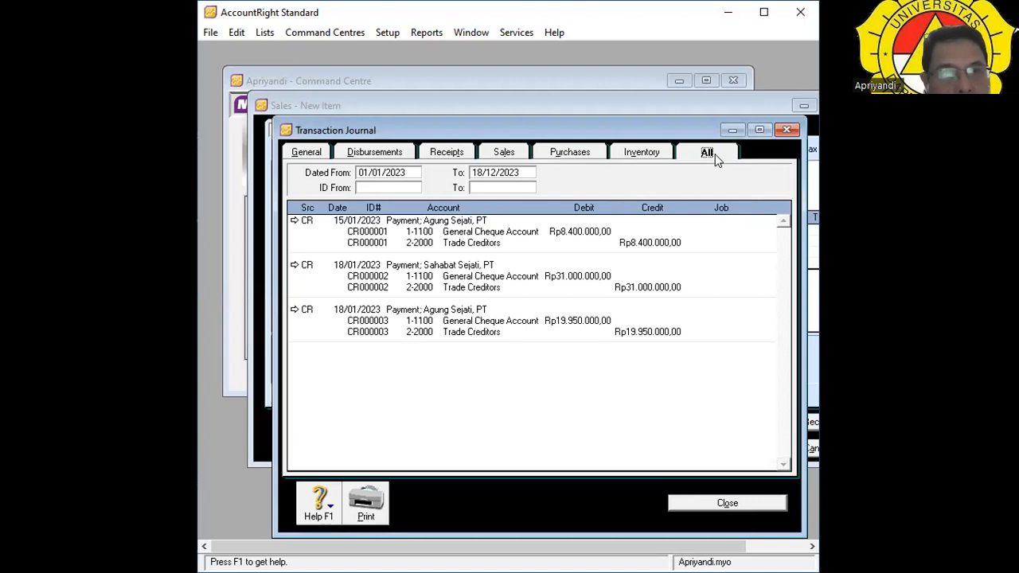
left_click(732, 502)
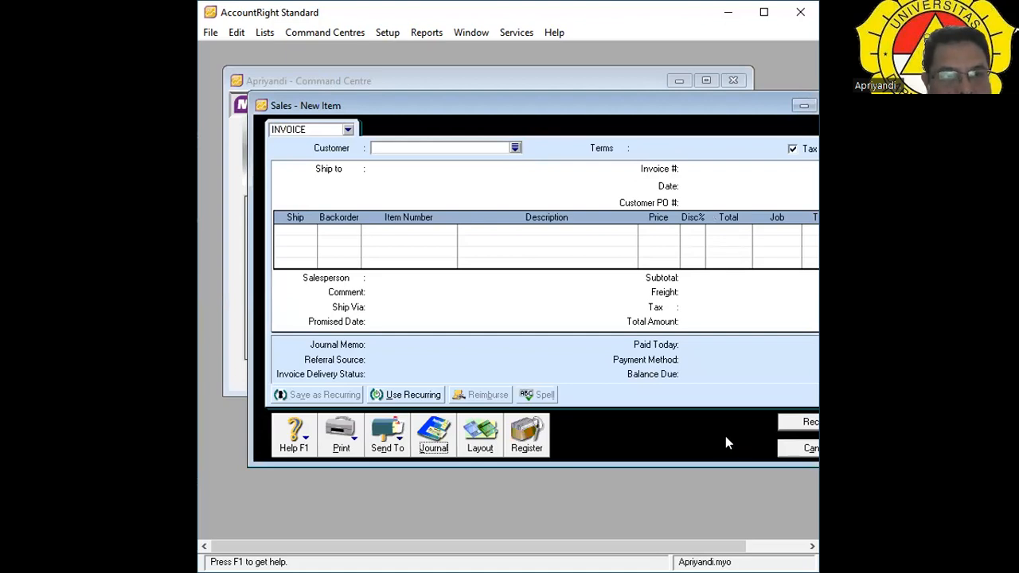
Inspect the third order in the Sales Register, then cancel it unchanged and close the register.
left_click(526, 440)
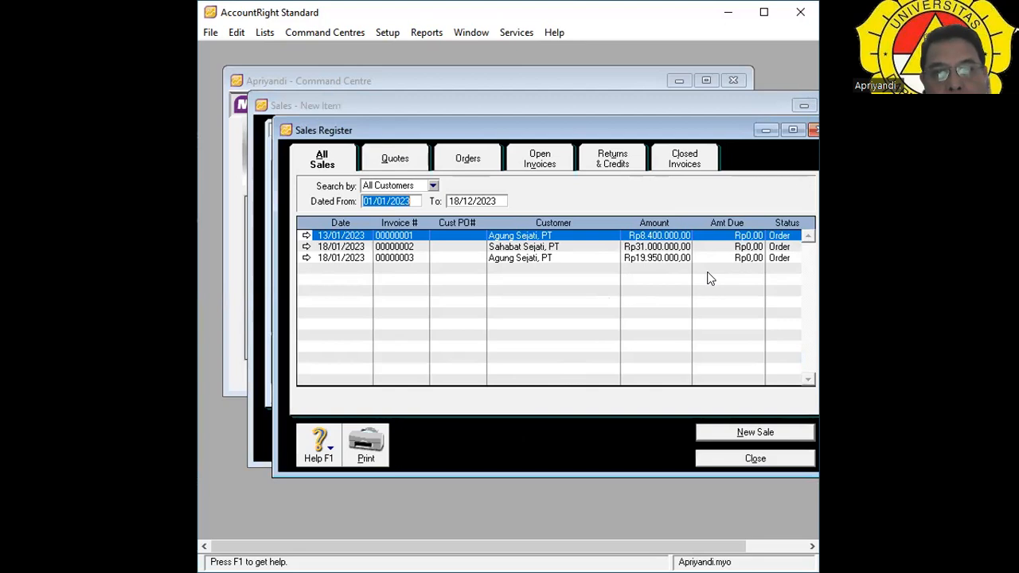
left_click(307, 257)
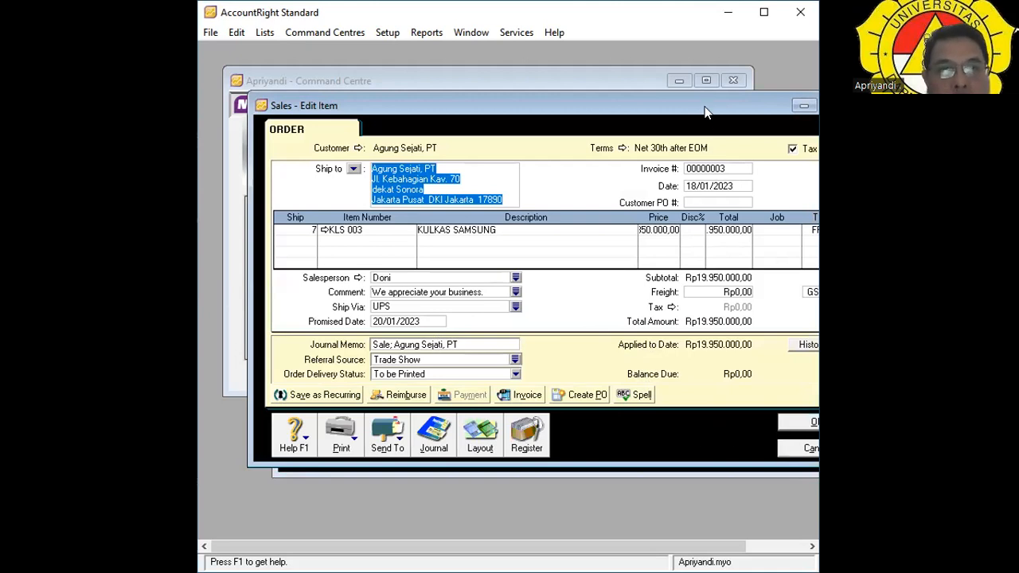
left_click_drag(704, 107, 665, 104)
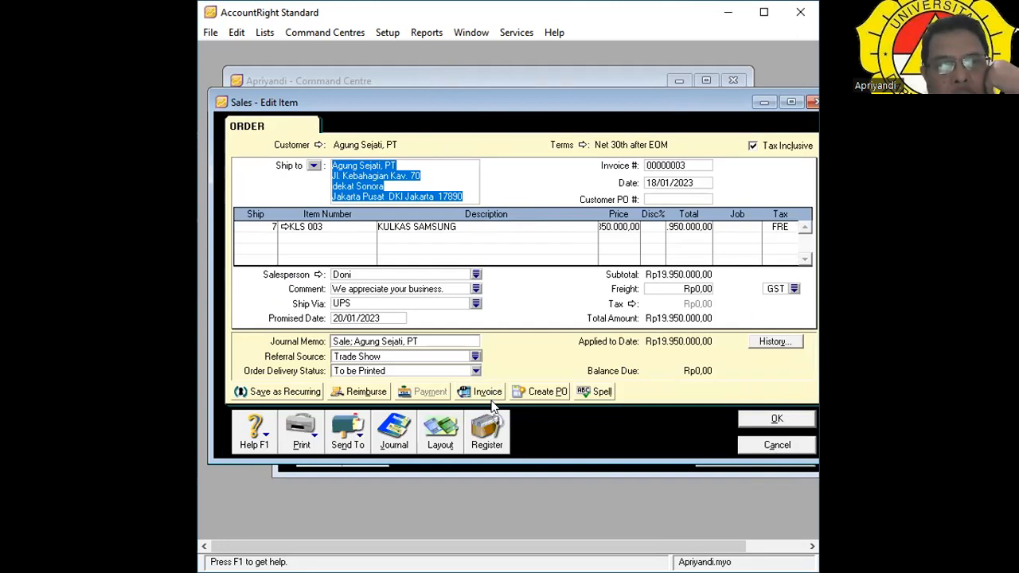
left_click(794, 446)
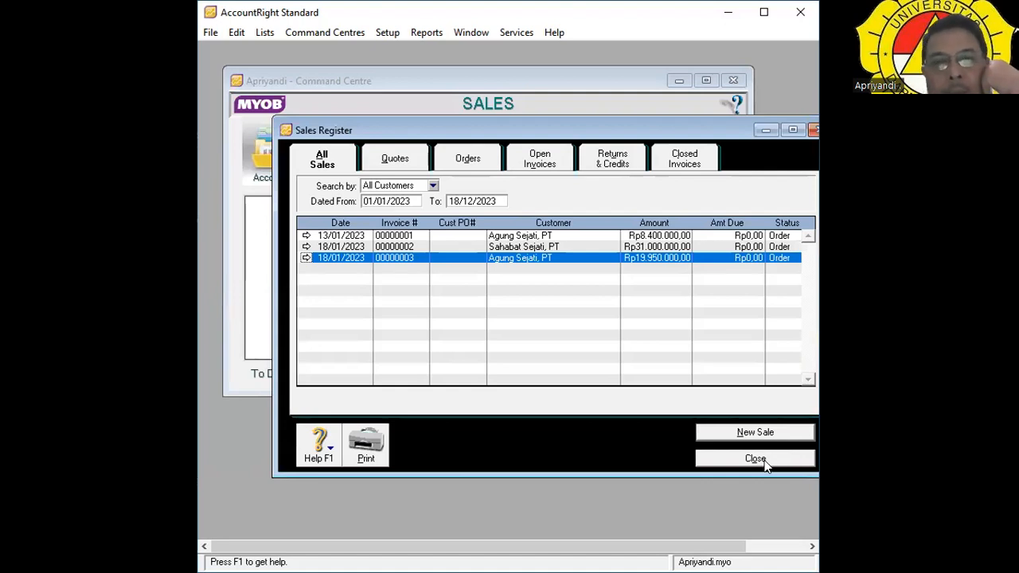
left_click(756, 459)
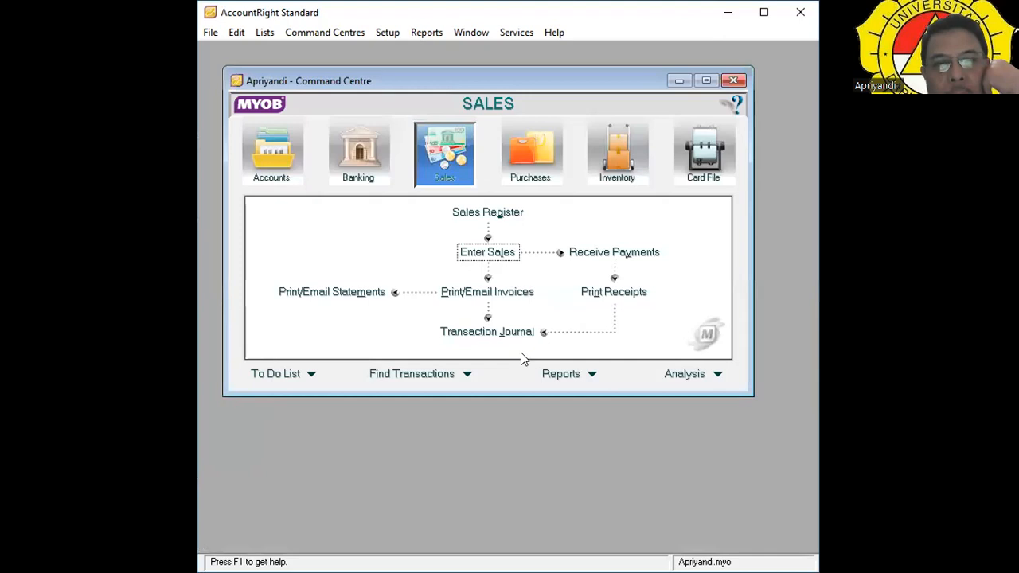
Open the journal from a new sale, view All then Sales entries, and select the To date.
left_click(509, 253)
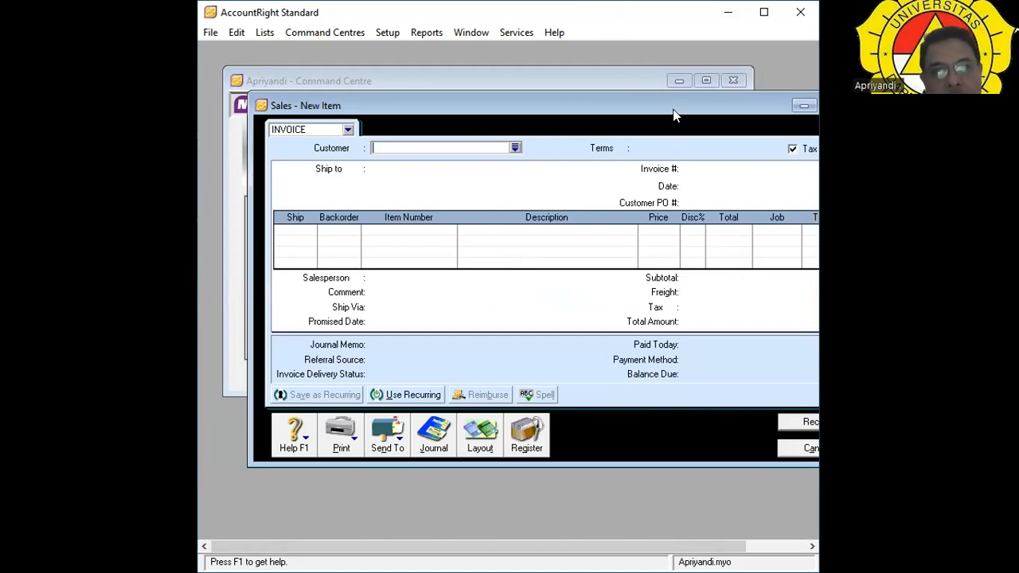
left_click_drag(672, 105, 630, 94)
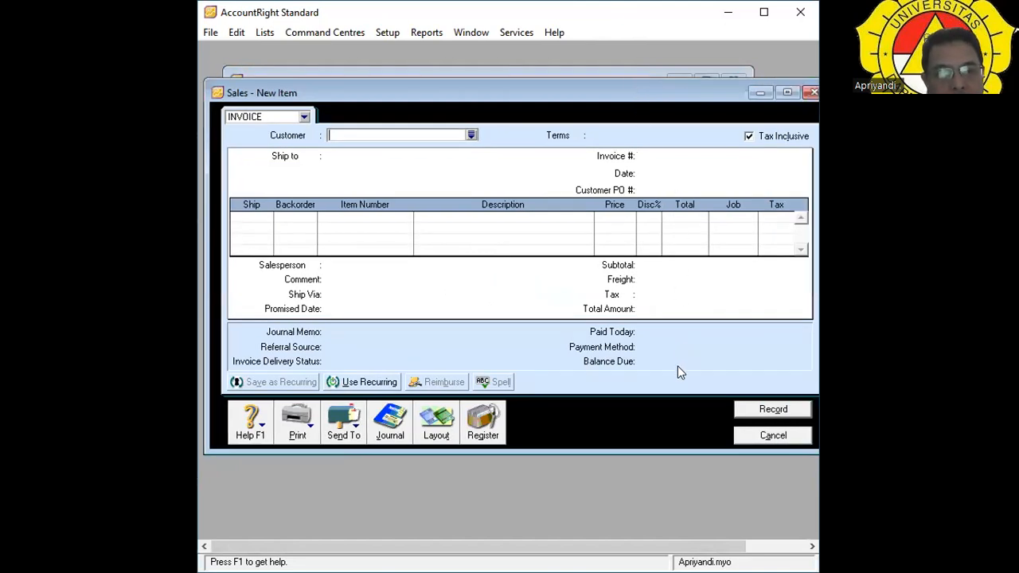
left_click(390, 430)
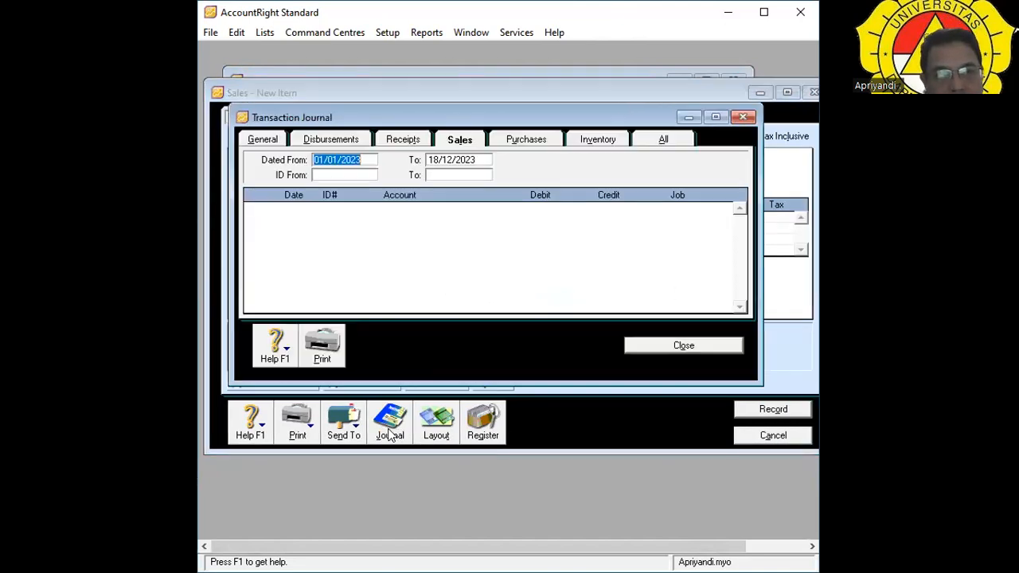
left_click(672, 143)
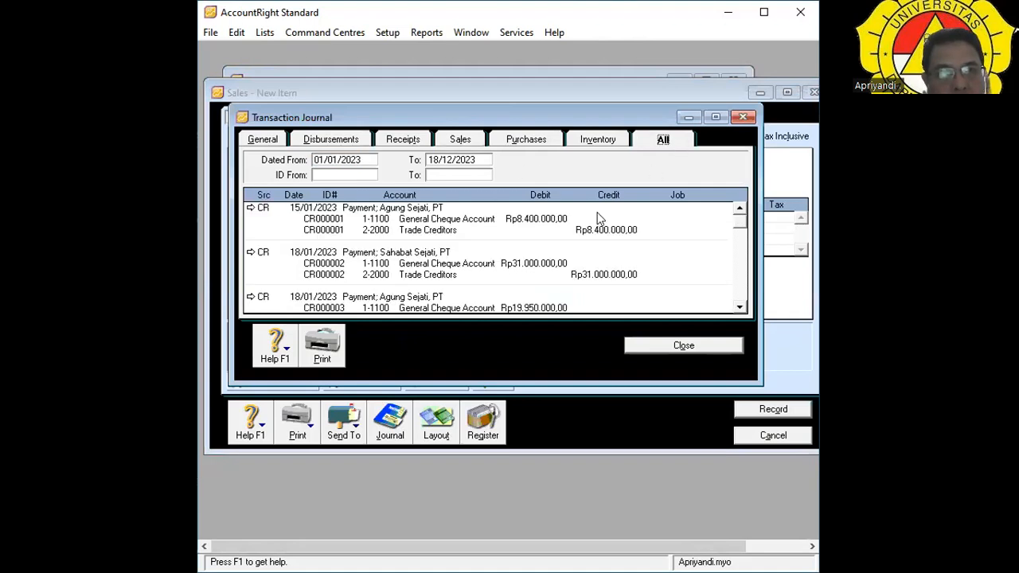
left_click(462, 140)
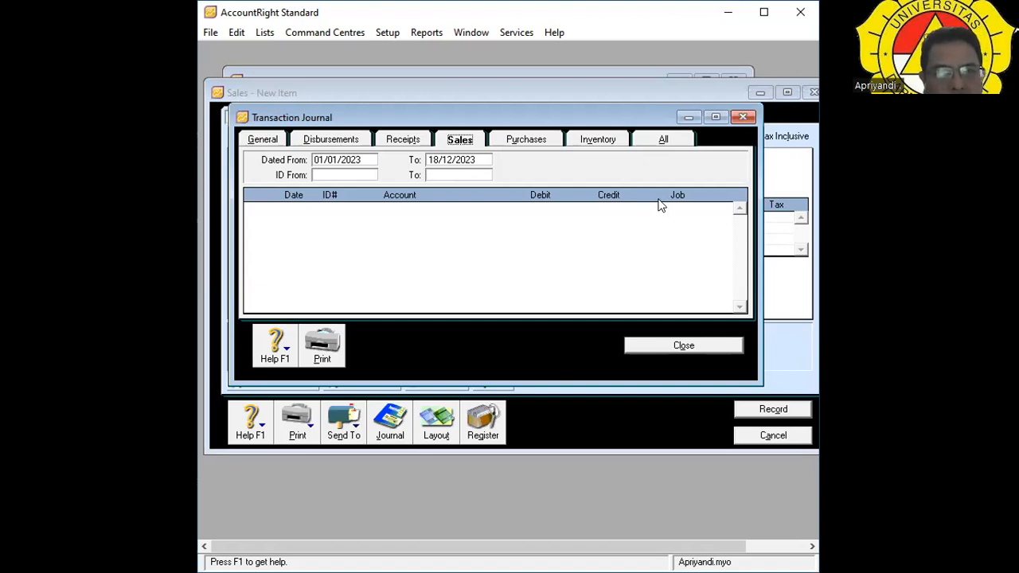
left_click(474, 164)
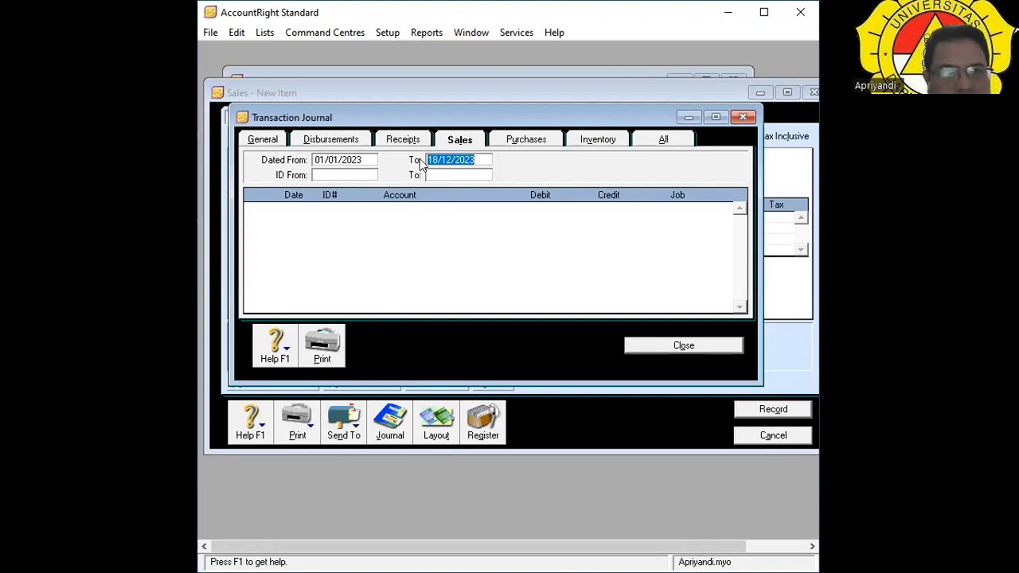
Change the journal's To date to 18/12/2024.
left_click(446, 159)
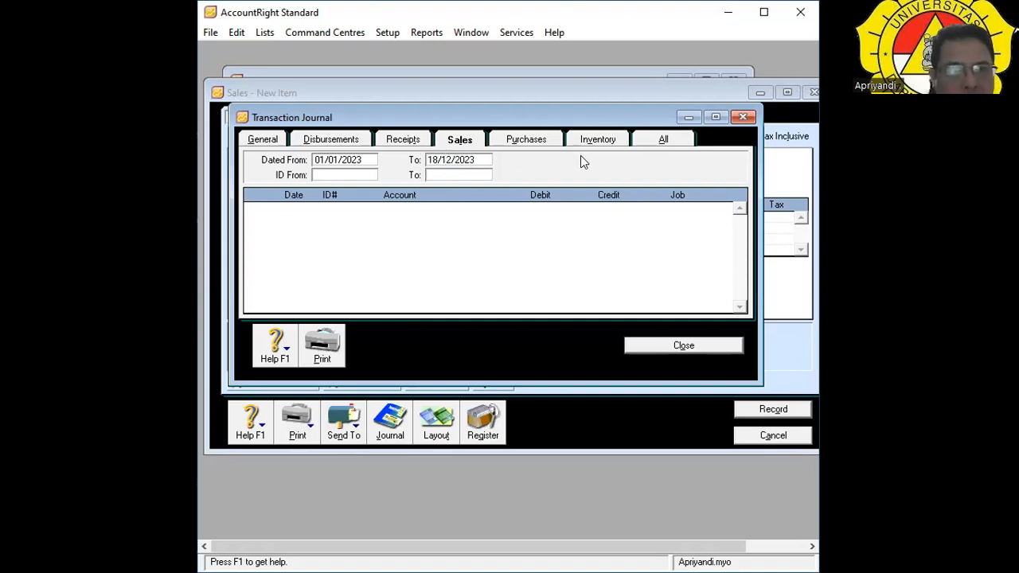
key("Delete")
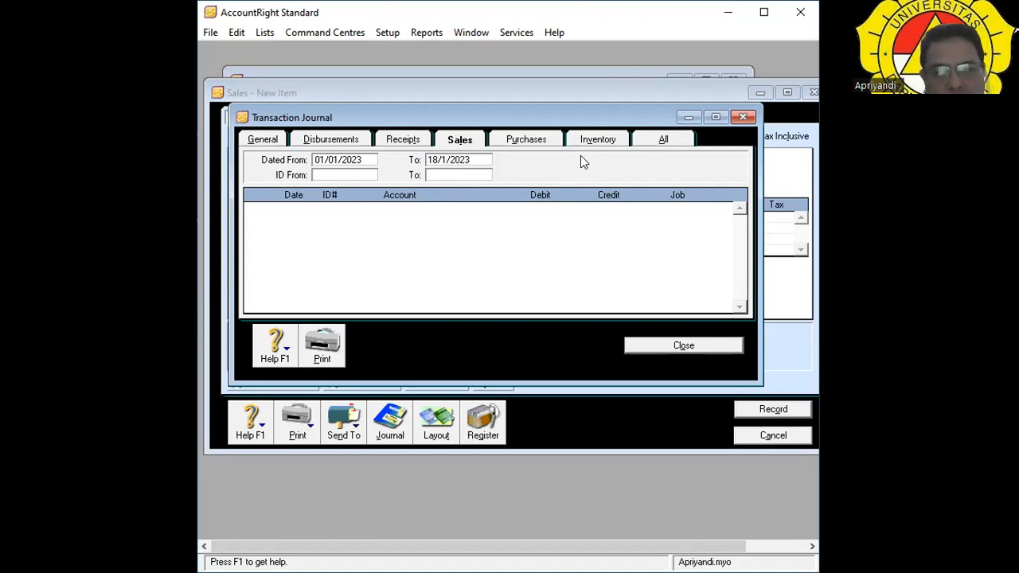
type("0")
key("BackSpace")
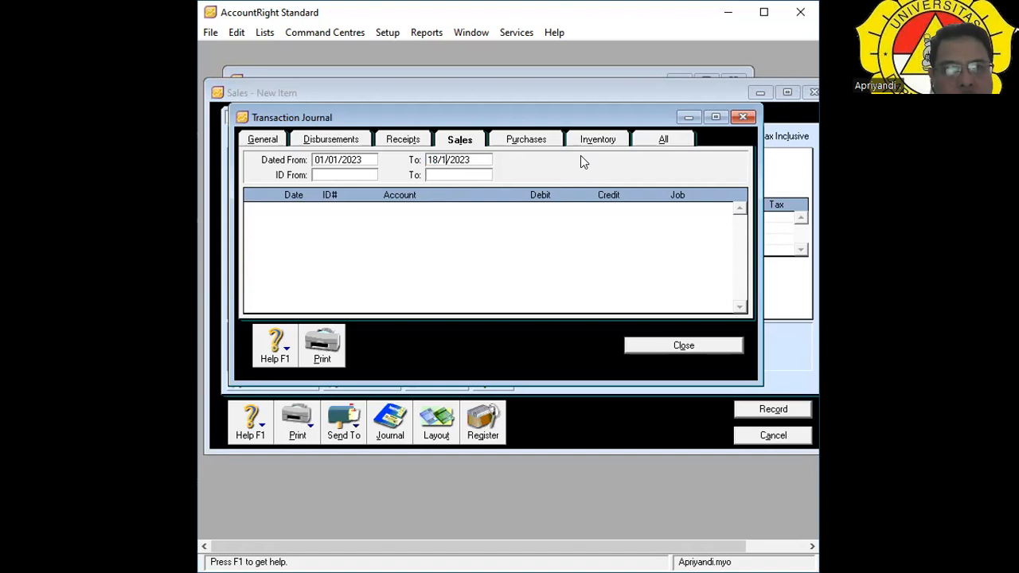
type("2")
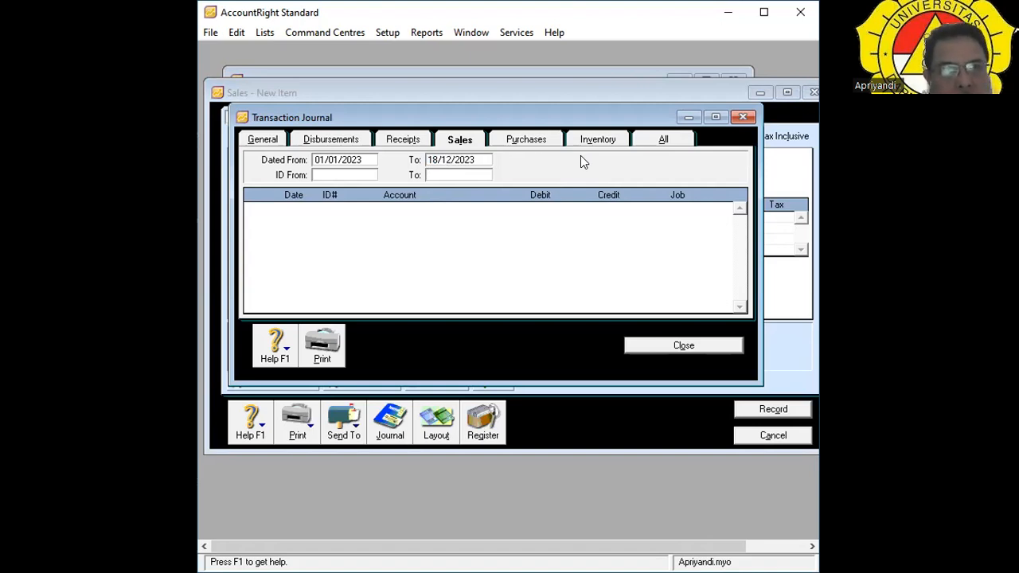
left_click(480, 155)
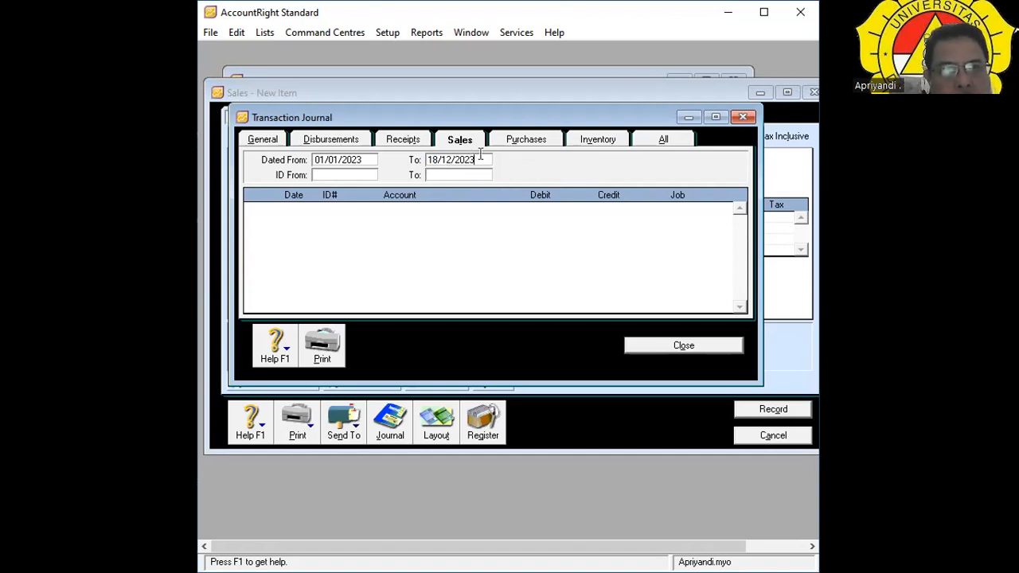
key("BackSpace")
type("4")
key("Tab")
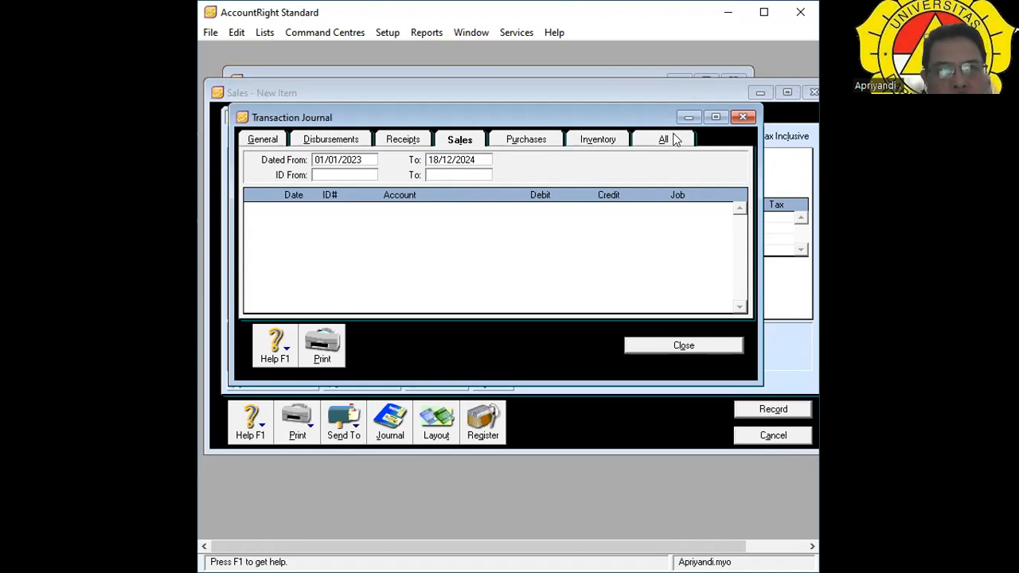
Browse the All, Purchases, Inventory and Sales tabs, then check receipts CR000001–CR000003 against Sales.
left_click(671, 140)
left_click(542, 143)
left_click(573, 141)
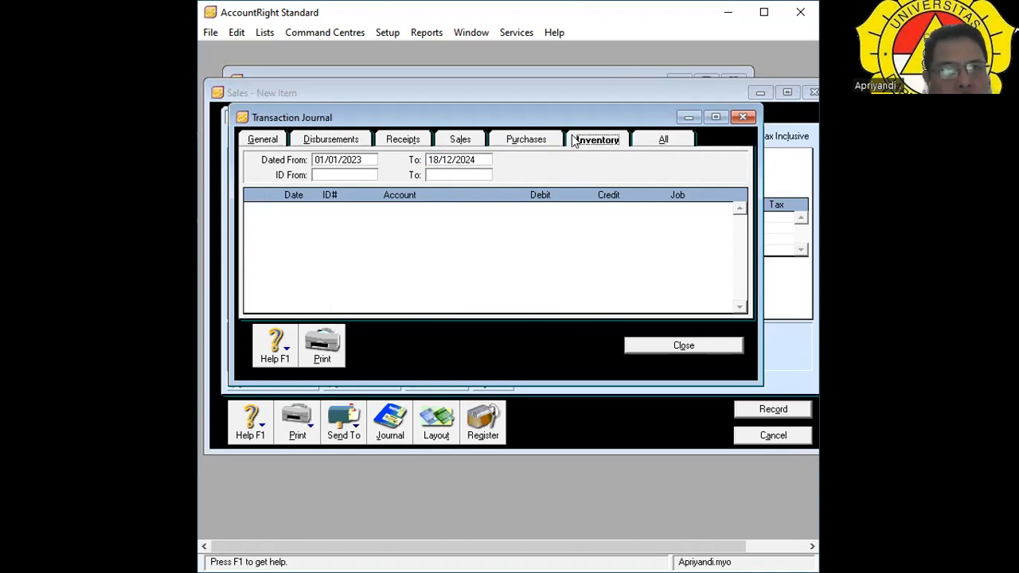
left_click(521, 141)
left_click(464, 140)
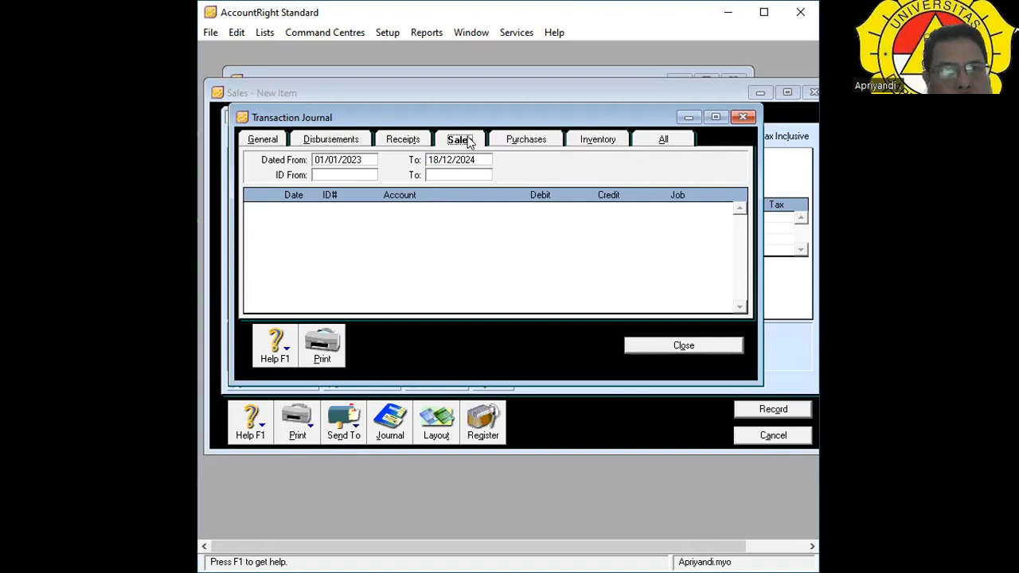
left_click(410, 143)
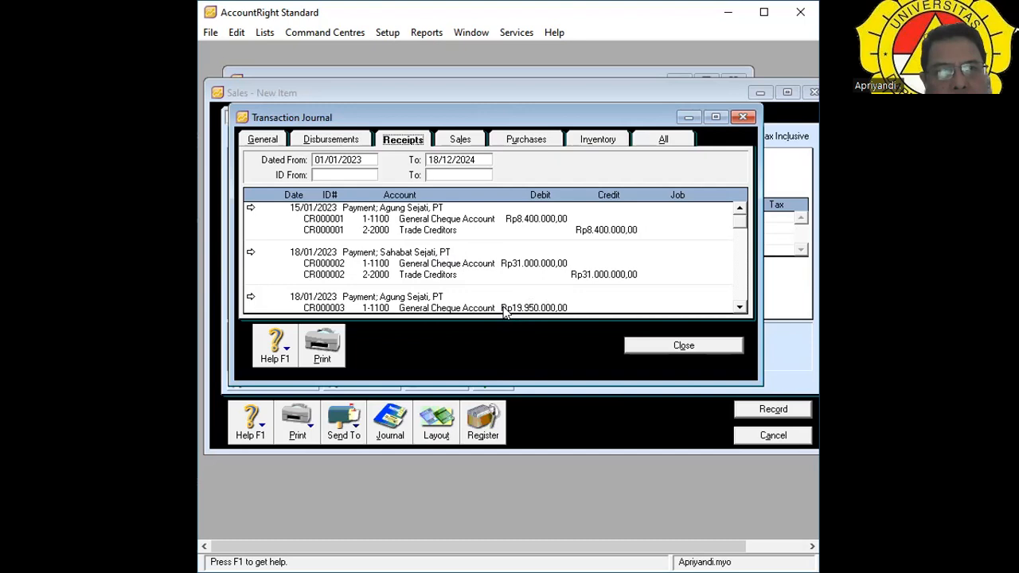
left_click(472, 143)
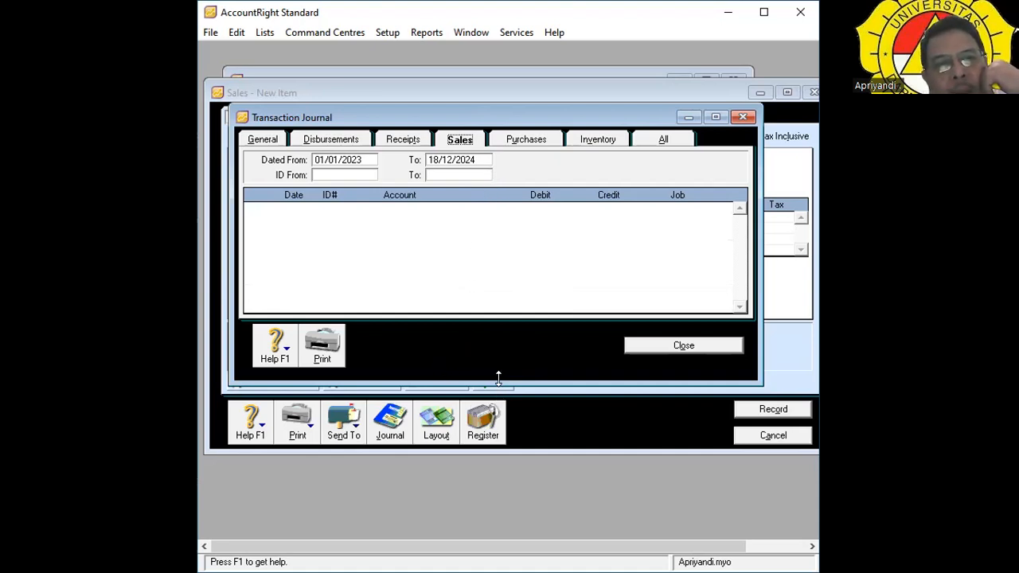
Enlarge the journal window and compare Sales with Receipts, ending on the three cheque receipts.
left_click_drag(498, 377, 478, 529)
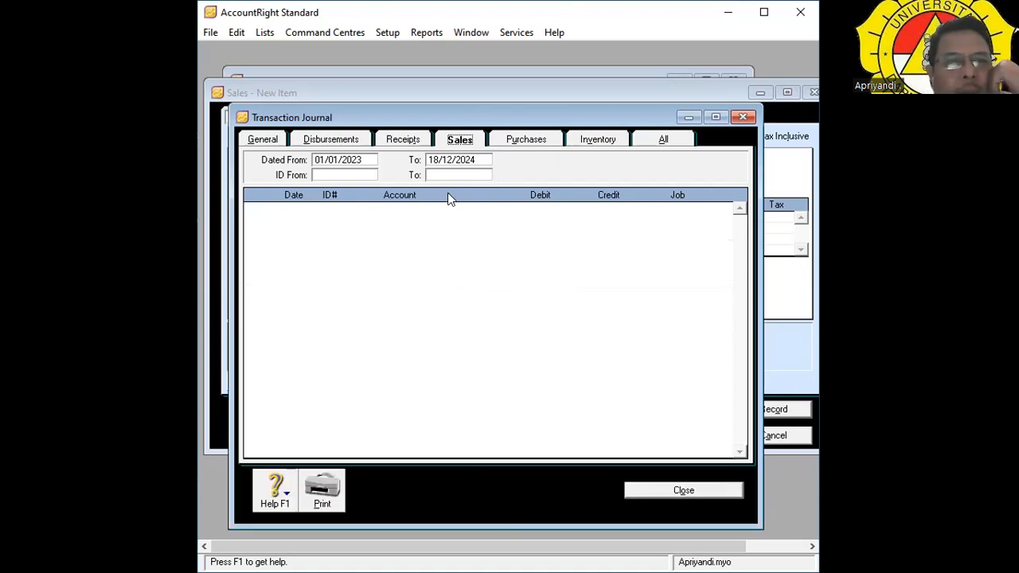
left_click(420, 144)
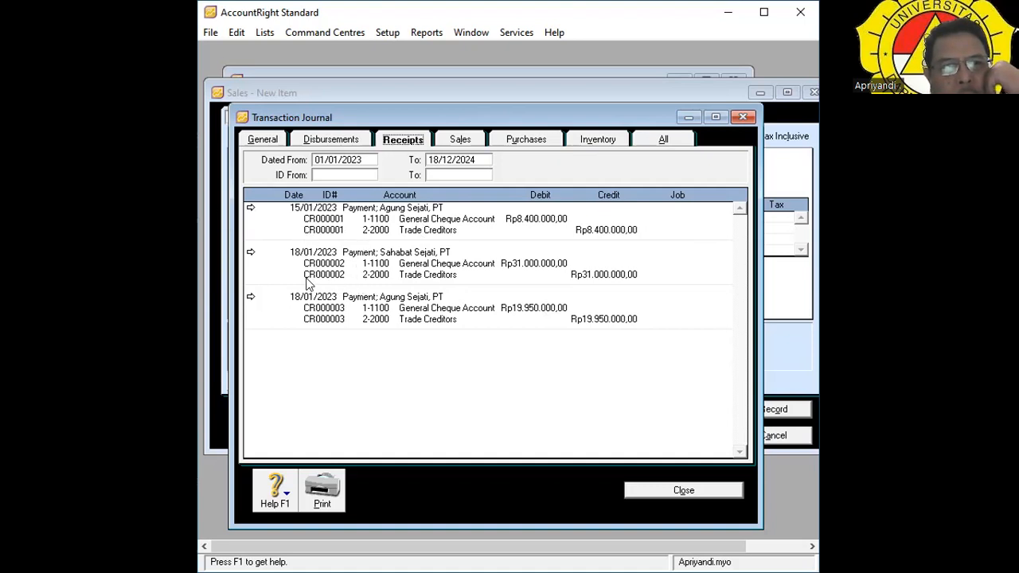
left_click(452, 139)
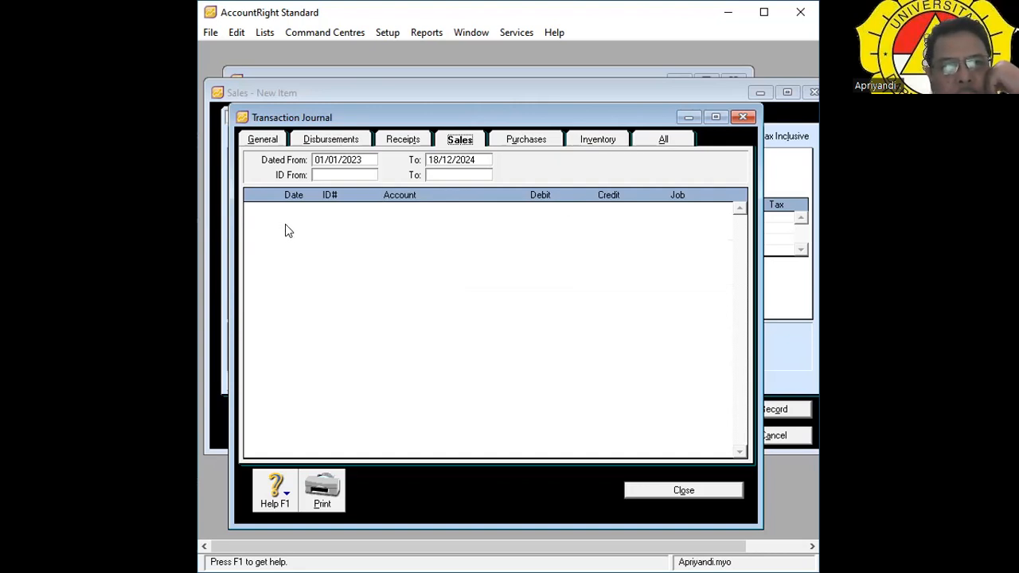
left_click(410, 140)
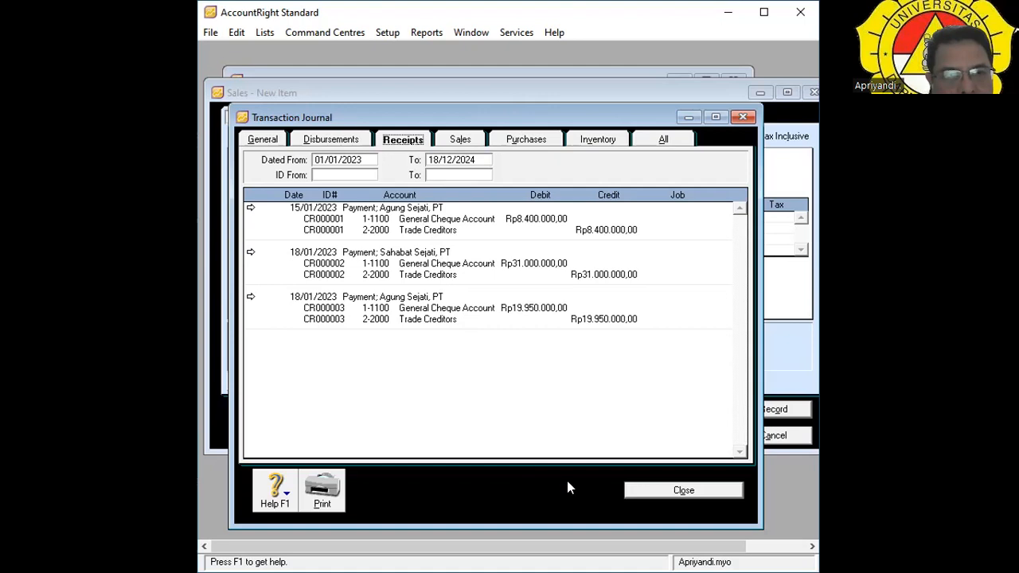
Close the Transaction Journal and cancel the blank new sale.
left_click(649, 494)
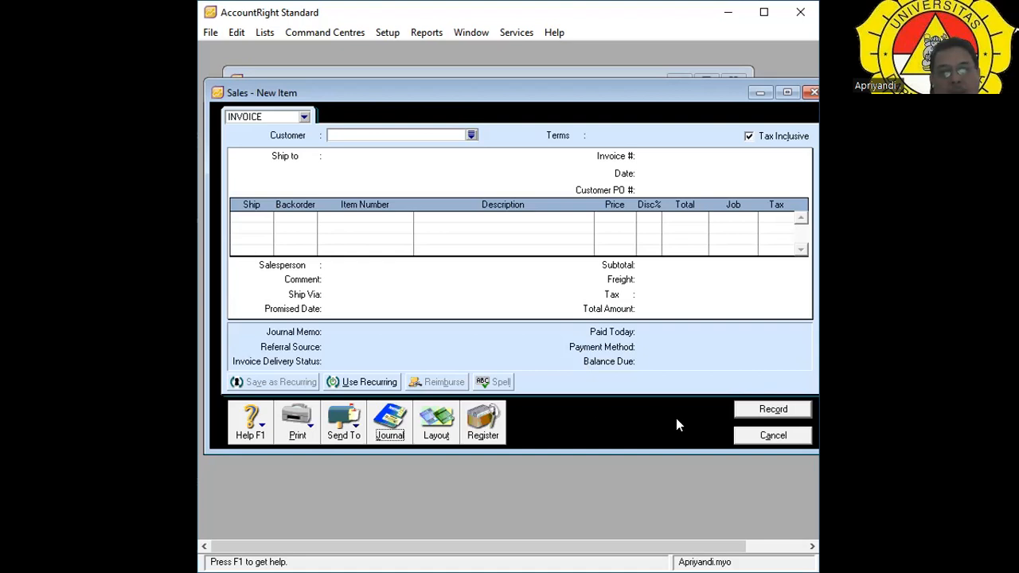
left_click(772, 435)
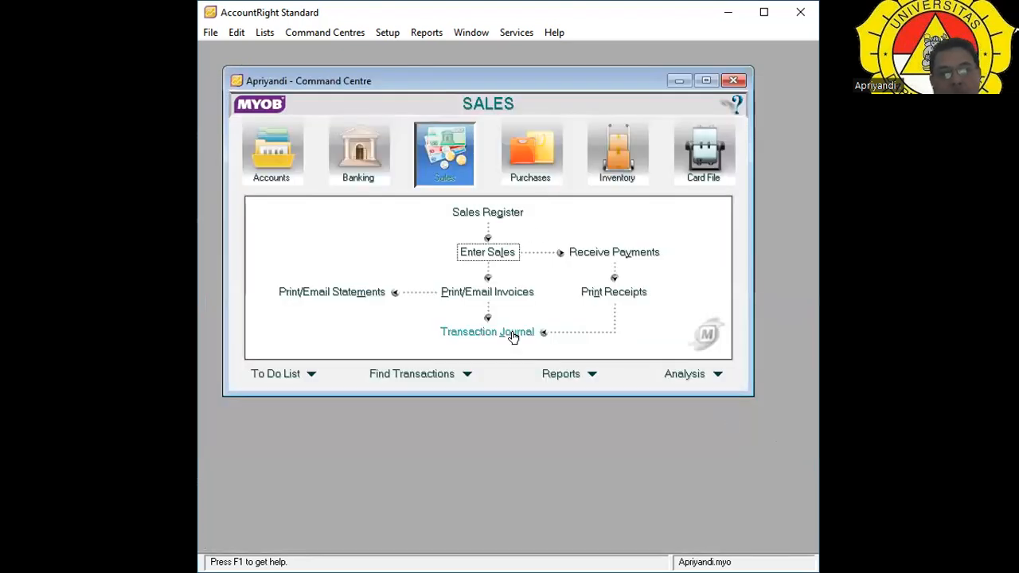